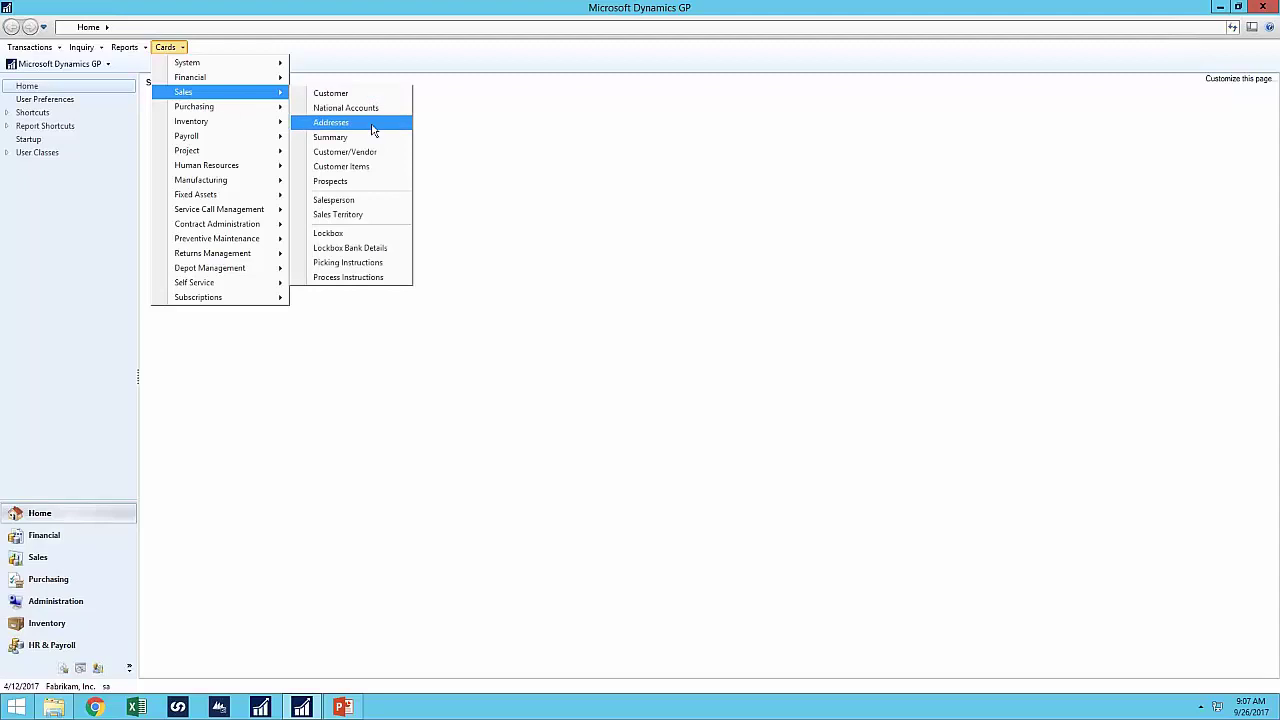
- Load customer Getaway Inn's BILLING address in Customer Address Maintenance
{"action": "left_click", "coordinate": [355, 123]}
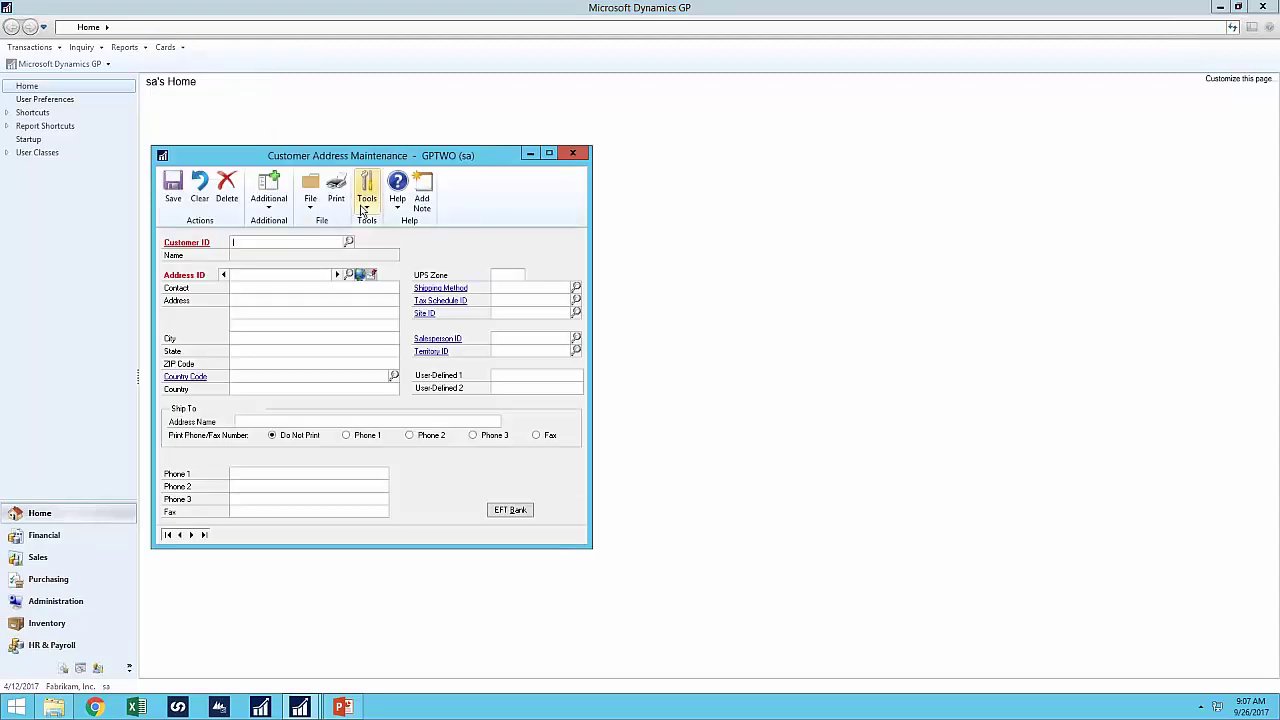
{"action": "left_click", "coordinate": [349, 243]}
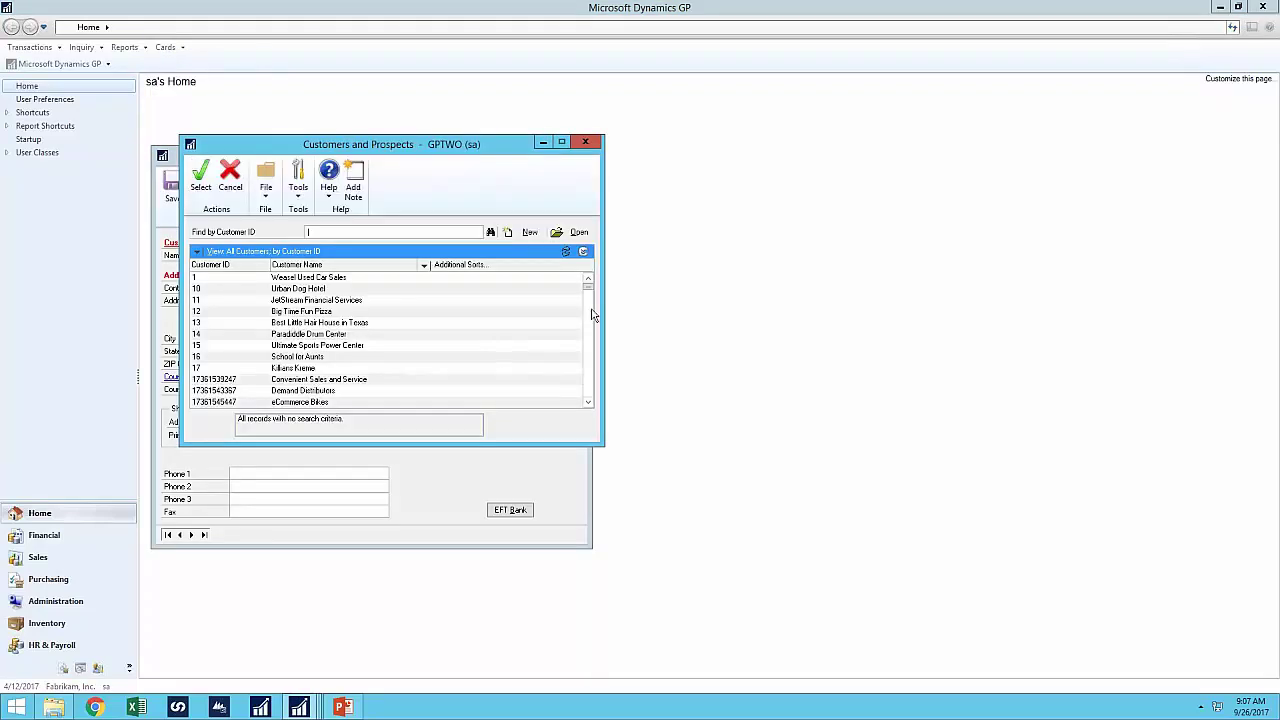
{"action": "left_click_drag", "start_coordinate": [589, 288], "coordinate": [589, 362]}
{"action": "double_click", "coordinate": [314, 289]}
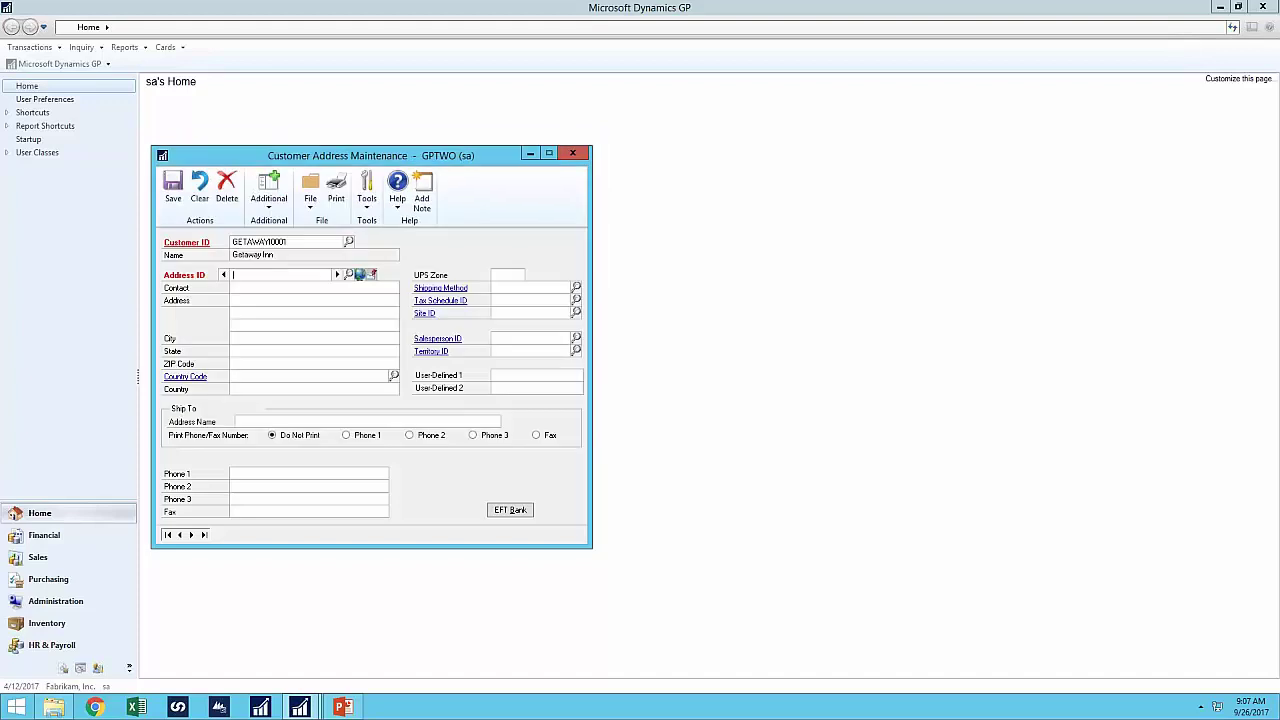
{"action": "left_click", "coordinate": [338, 274]}
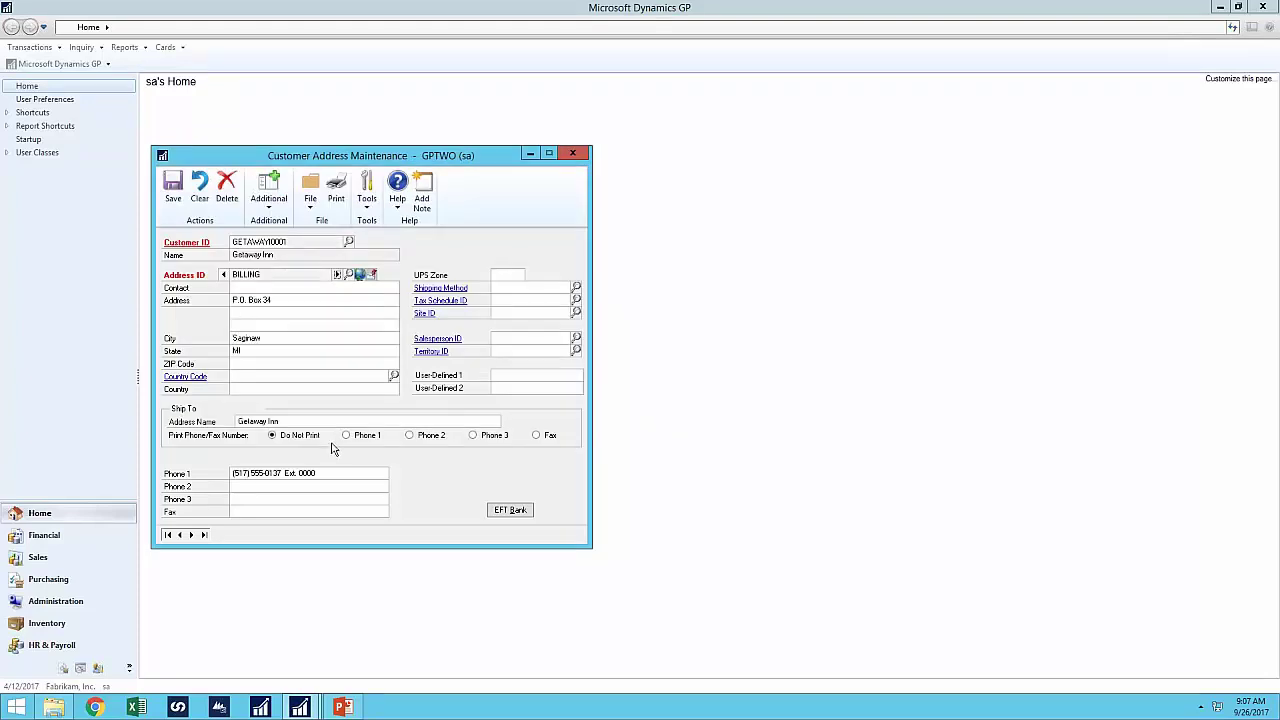
{"action": "left_click", "coordinate": [270, 205]}
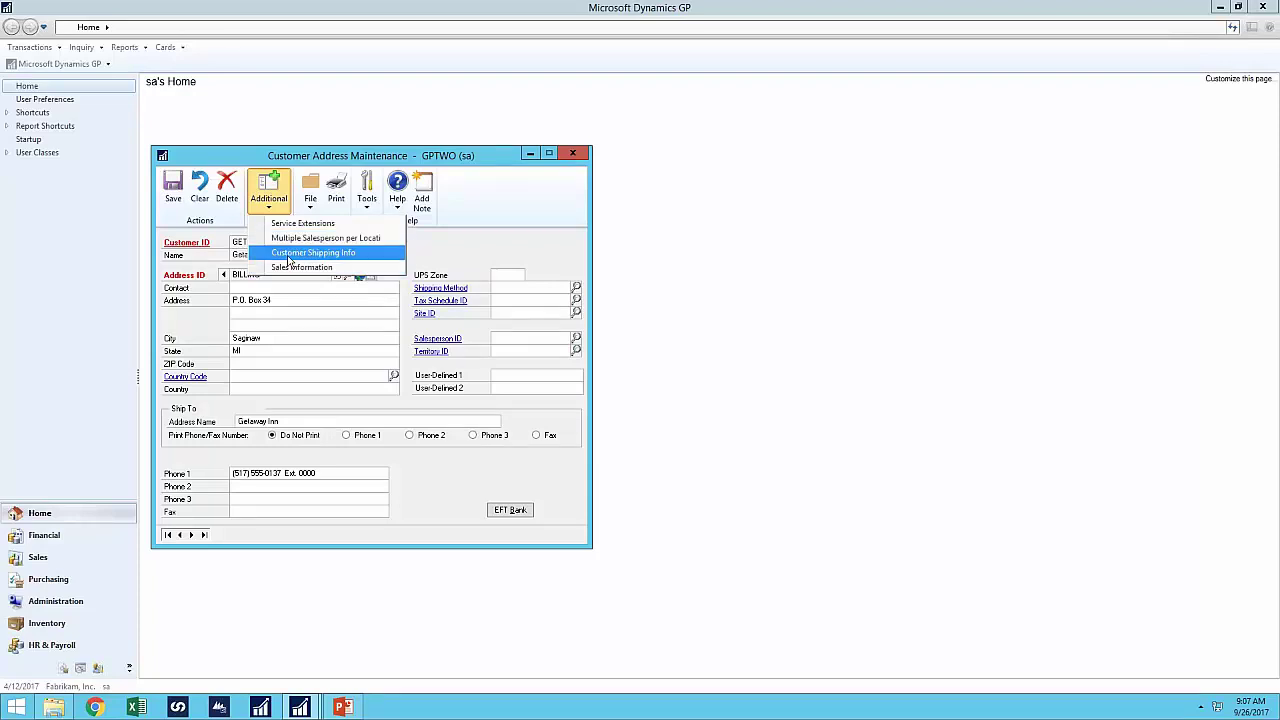
- Save BILLING's shipping contact, phone, e-mail, 8-5 hours and Shipping Dock, then step to PRIMARY
{"action": "left_click", "coordinate": [289, 255]}
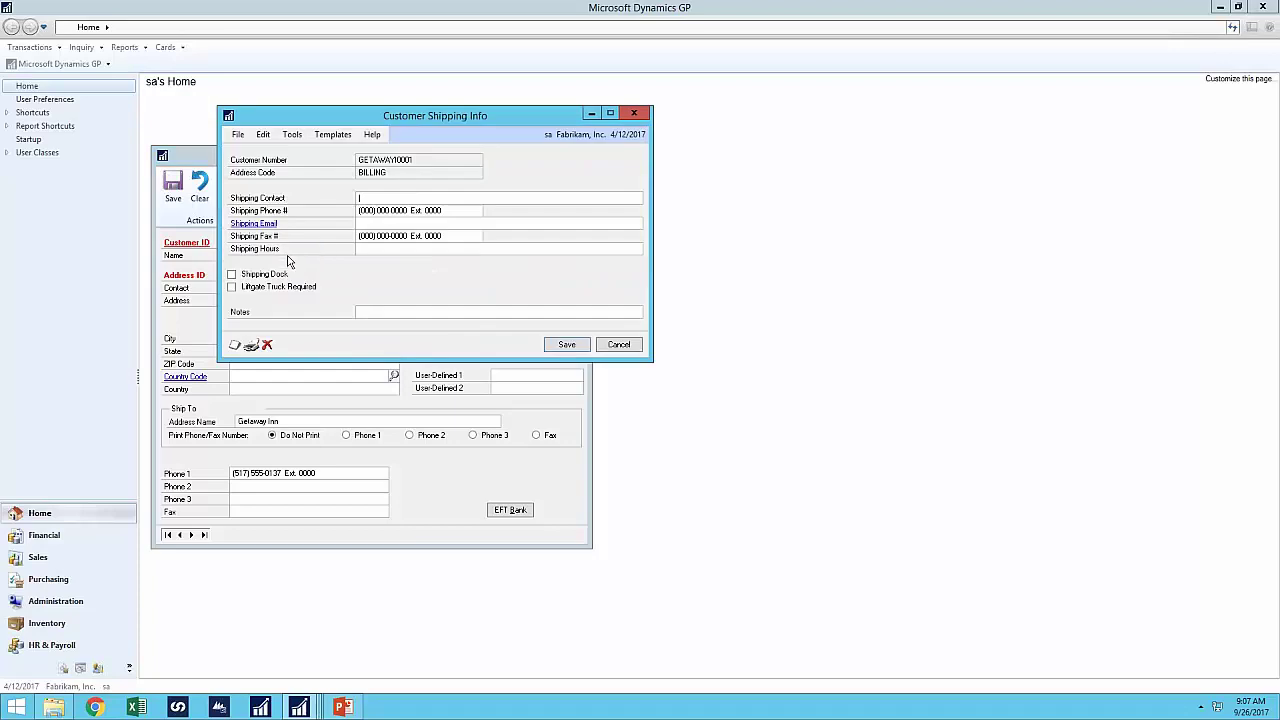
{"action": "left_click_drag", "start_coordinate": [497, 162], "coordinate": [663, 205]}
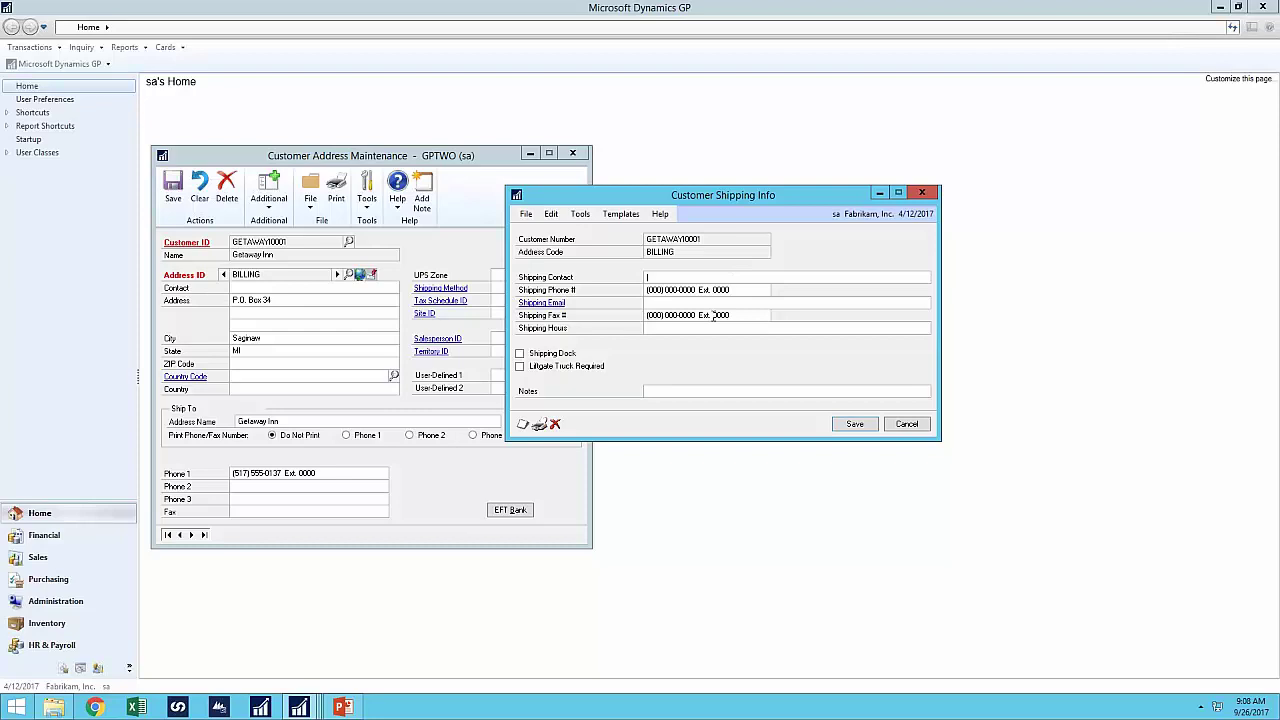
{"action": "key", "text": "Tab"}
{"action": "key", "text": "Tab"}
{"action": "left_click", "coordinate": [520, 354]}
{"action": "left_click", "coordinate": [852, 425]}
{"action": "left_click", "coordinate": [338, 275]}
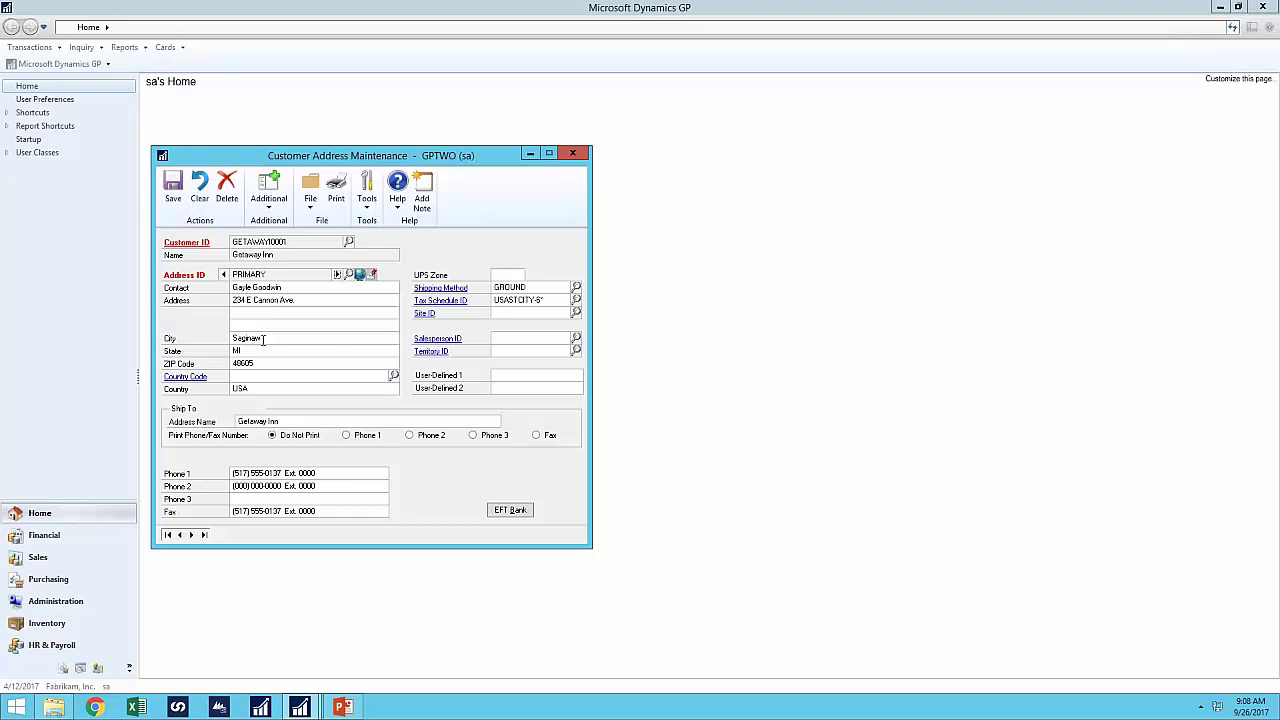
- Check that PRIMARY's Customer Shipping Info is blank and cancel it
{"action": "left_click", "coordinate": [275, 206]}
{"action": "left_click", "coordinate": [300, 252]}
{"action": "left_click_drag", "start_coordinate": [323, 122], "coordinate": [637, 228]}
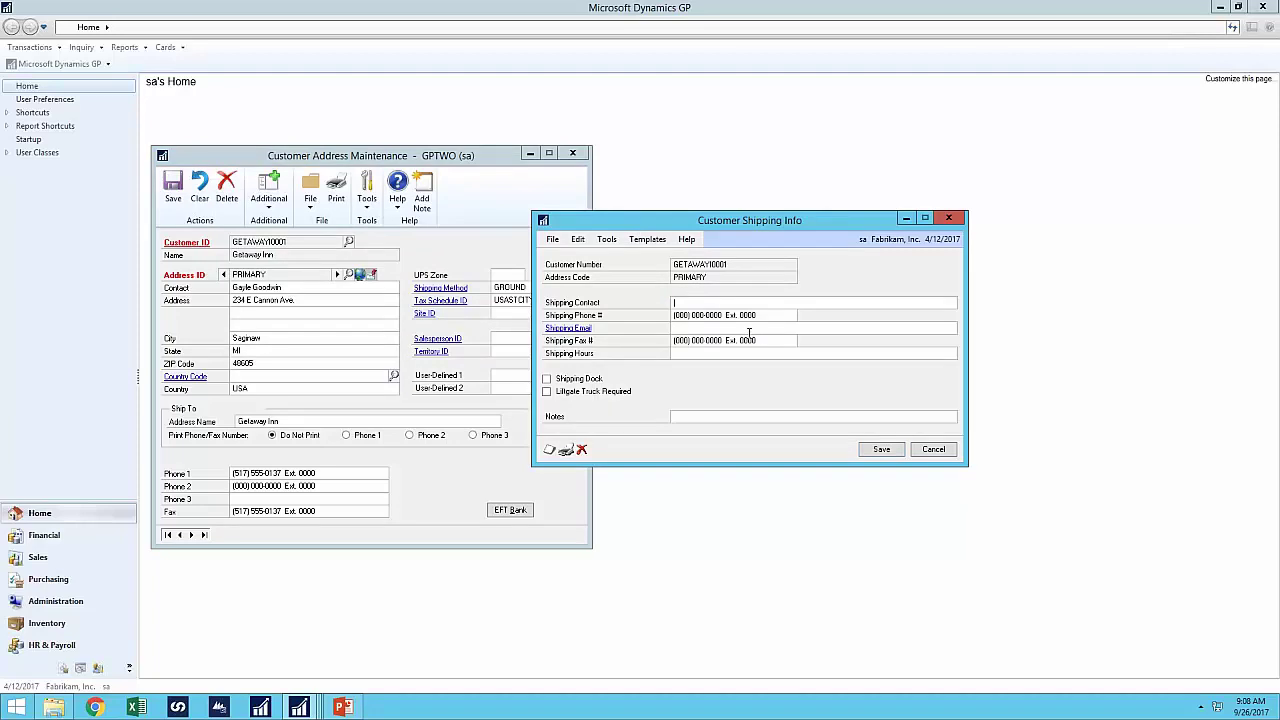
{"action": "left_click", "coordinate": [945, 452]}
- Step back to BILLING and confirm its saved shipping details, then cancel
{"action": "left_click", "coordinate": [223, 274]}
{"action": "left_click", "coordinate": [268, 190]}
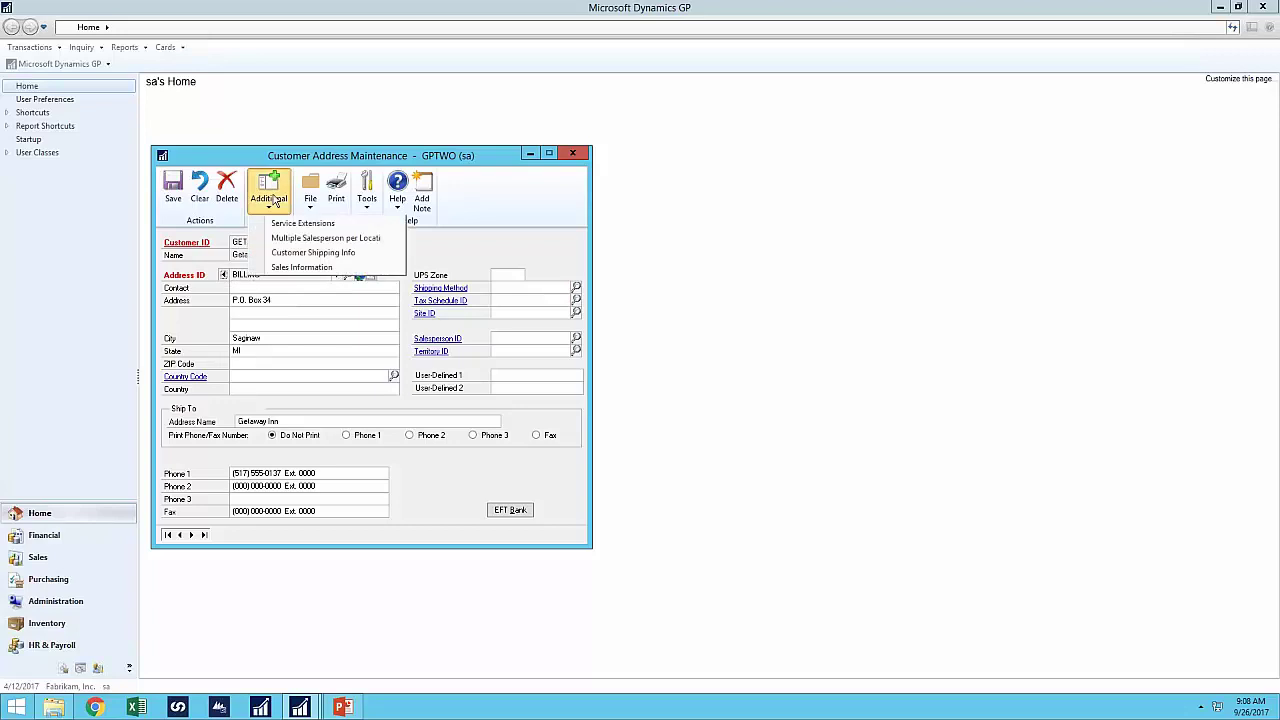
{"action": "left_click", "coordinate": [300, 254]}
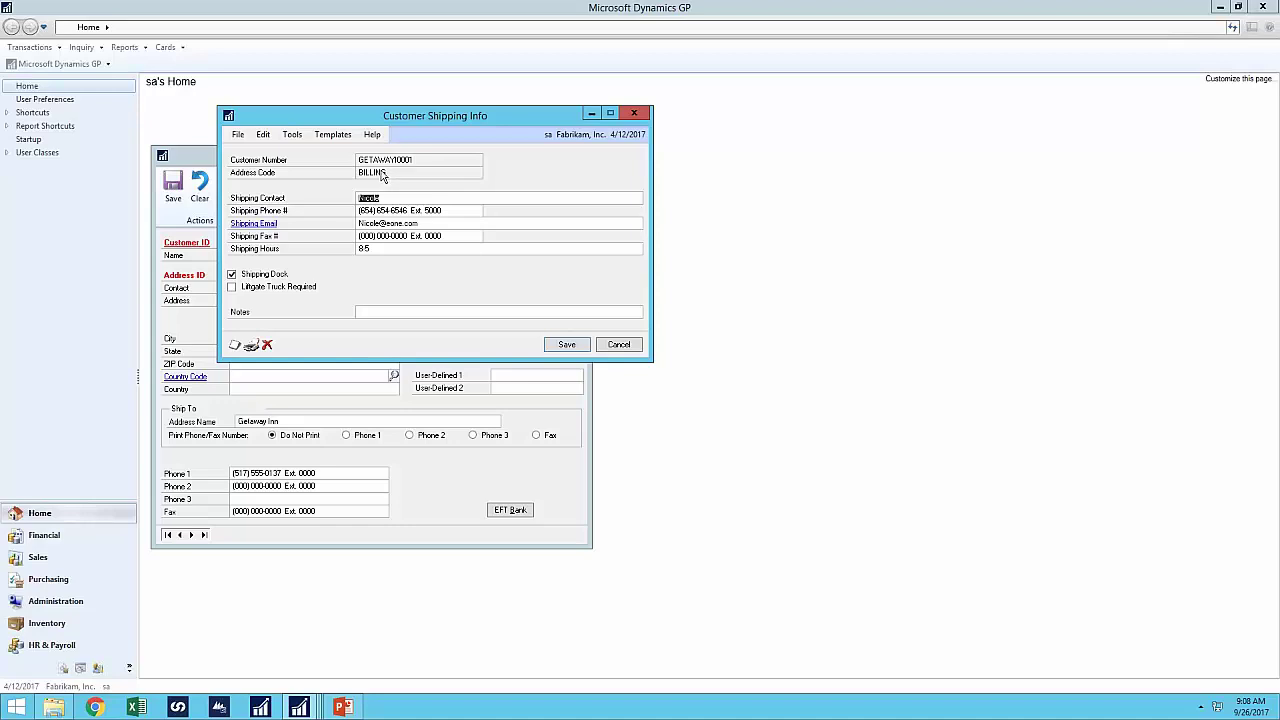
{"action": "left_click", "coordinate": [619, 345]}
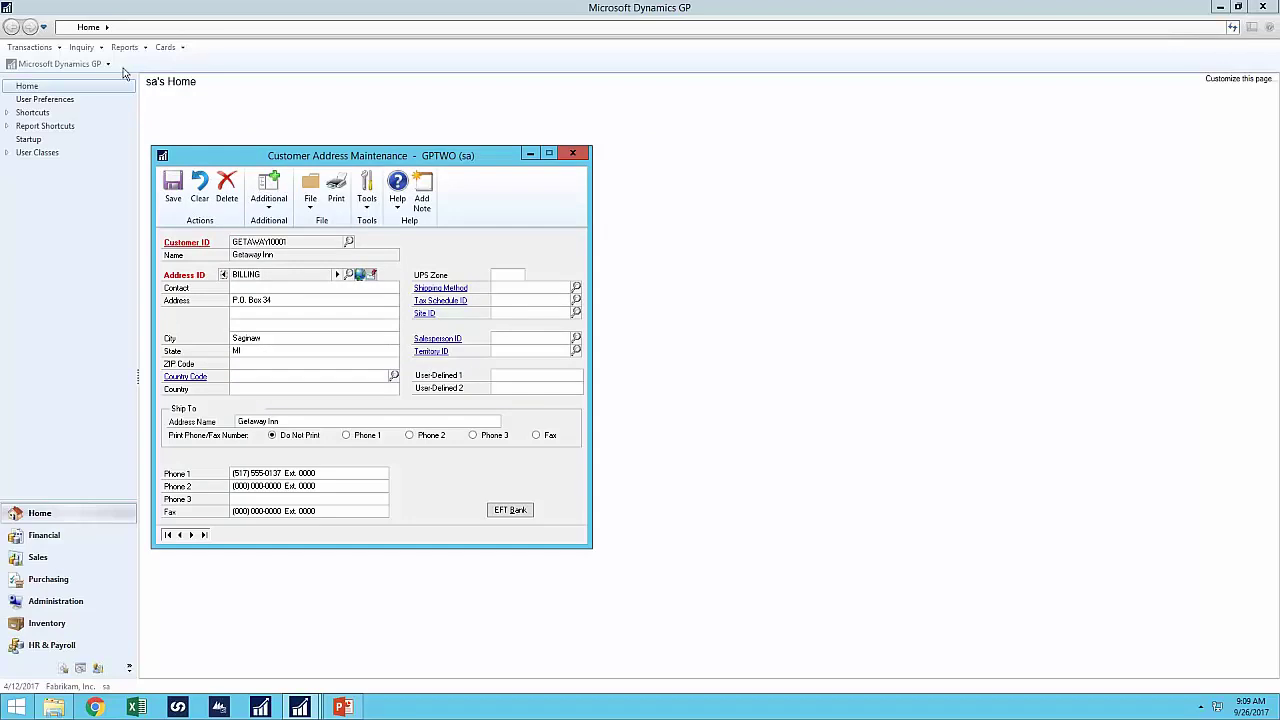
{"action": "left_click", "coordinate": [96, 66]}
- Open the CUSTSHIPPING window definition under Fabrikam, Inc. Windows in Extender
{"action": "mouse_move", "coordinate": [80, 133]}
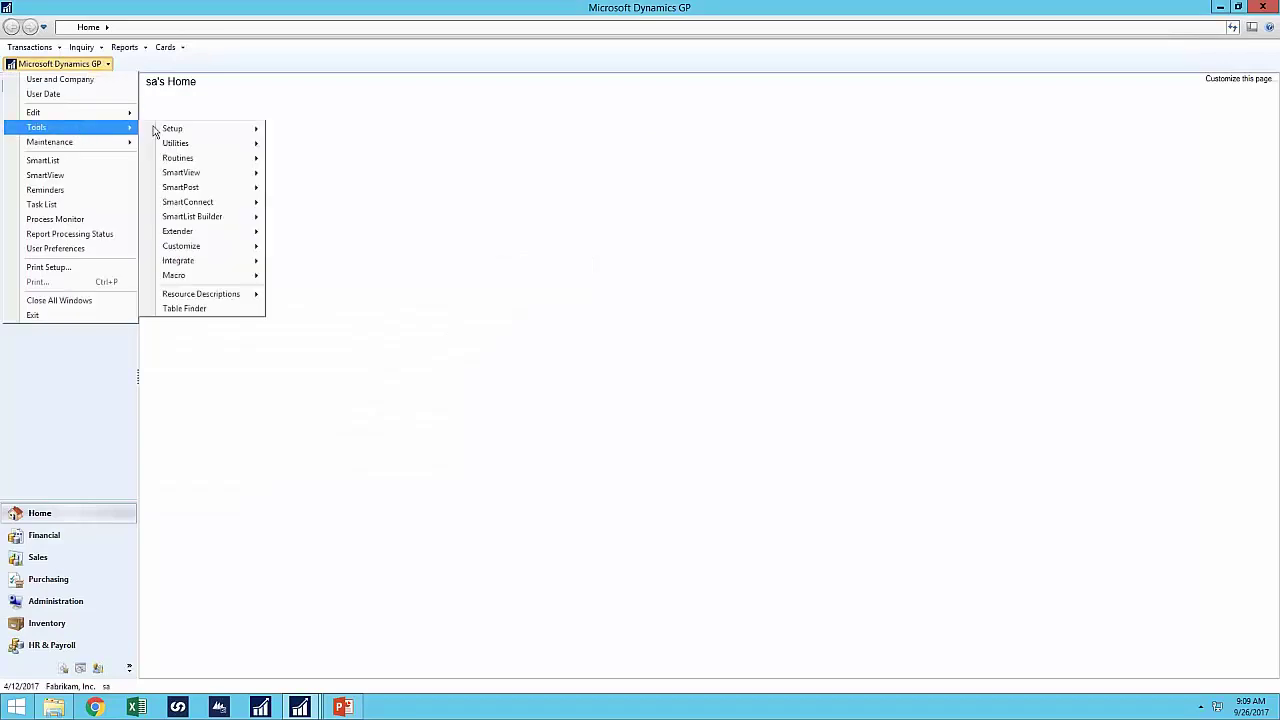
{"action": "mouse_move", "coordinate": [250, 232]}
{"action": "left_click", "coordinate": [317, 234]}
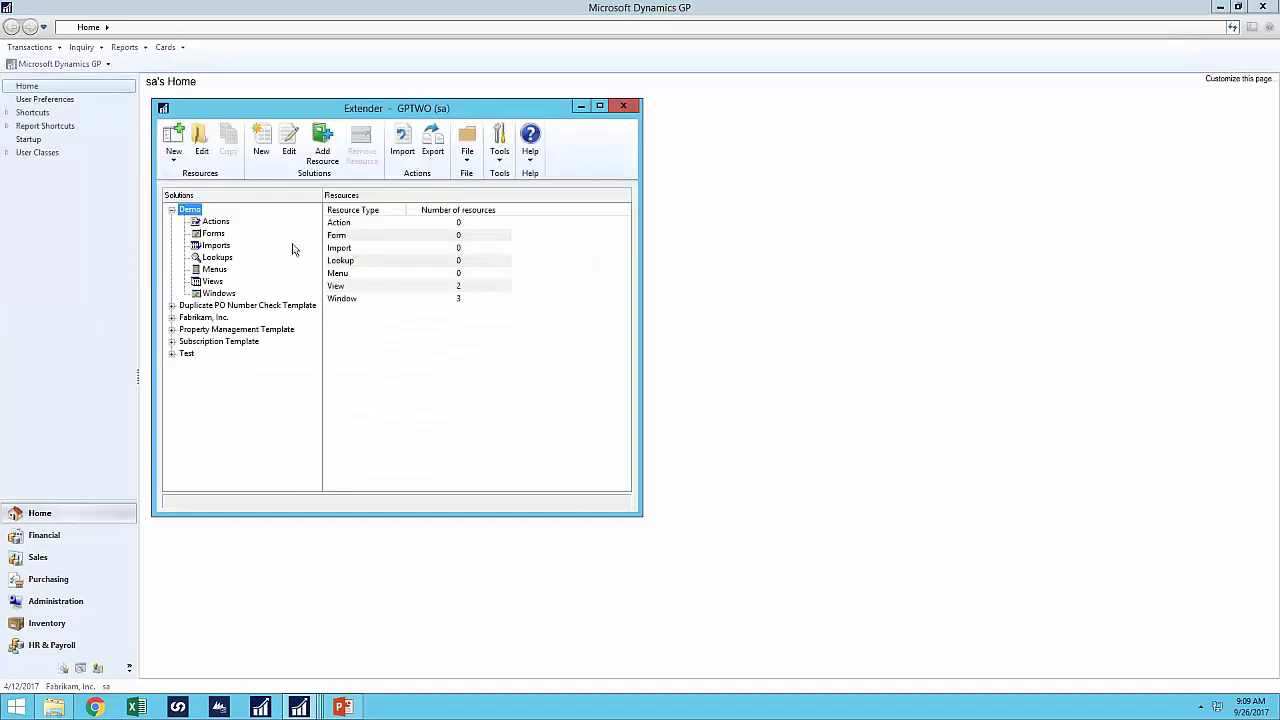
{"action": "left_click", "coordinate": [219, 293]}
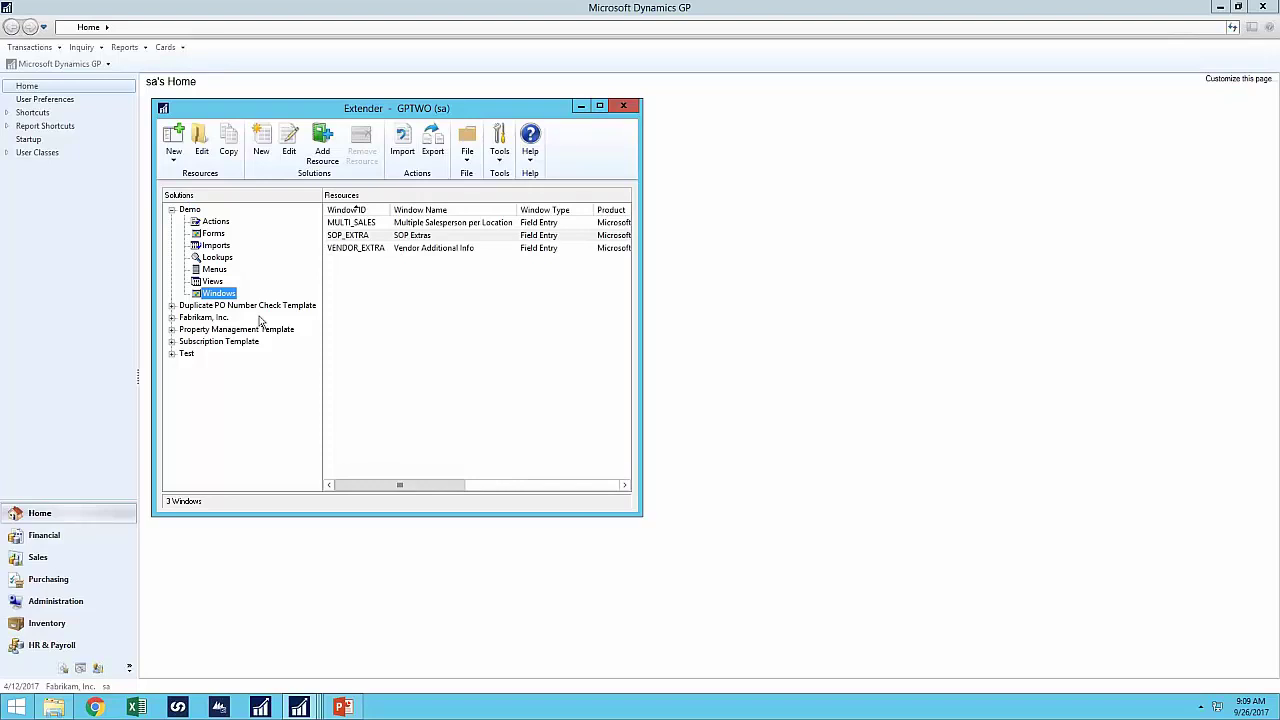
{"action": "left_click", "coordinate": [172, 317]}
{"action": "left_click", "coordinate": [218, 401]}
{"action": "double_click", "coordinate": [360, 222]}
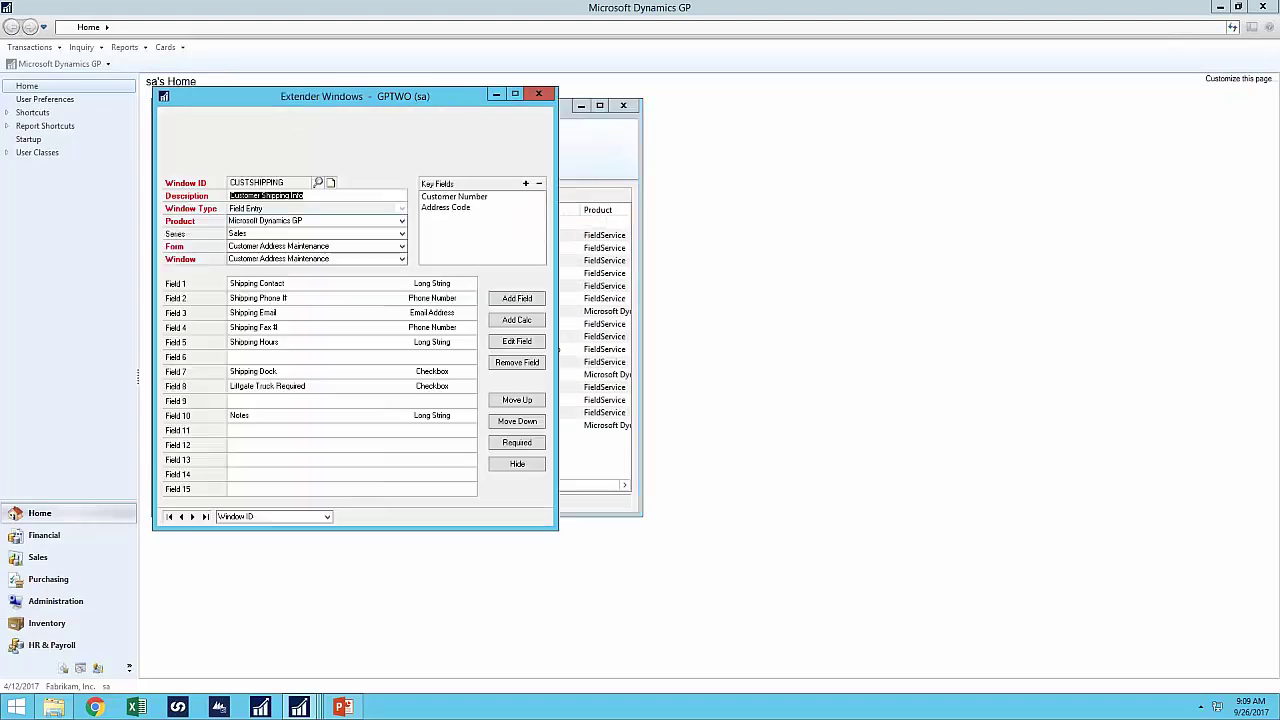
{"action": "left_click_drag", "start_coordinate": [380, 108], "coordinate": [828, 119]}
- Reopen Getaway Inn's Customer Shipping Info beside the CUSTSHIPPING definition
{"action": "mouse_move", "coordinate": [299, 707]}
{"action": "left_click", "coordinate": [243, 660]}
{"action": "left_click", "coordinate": [273, 210]}
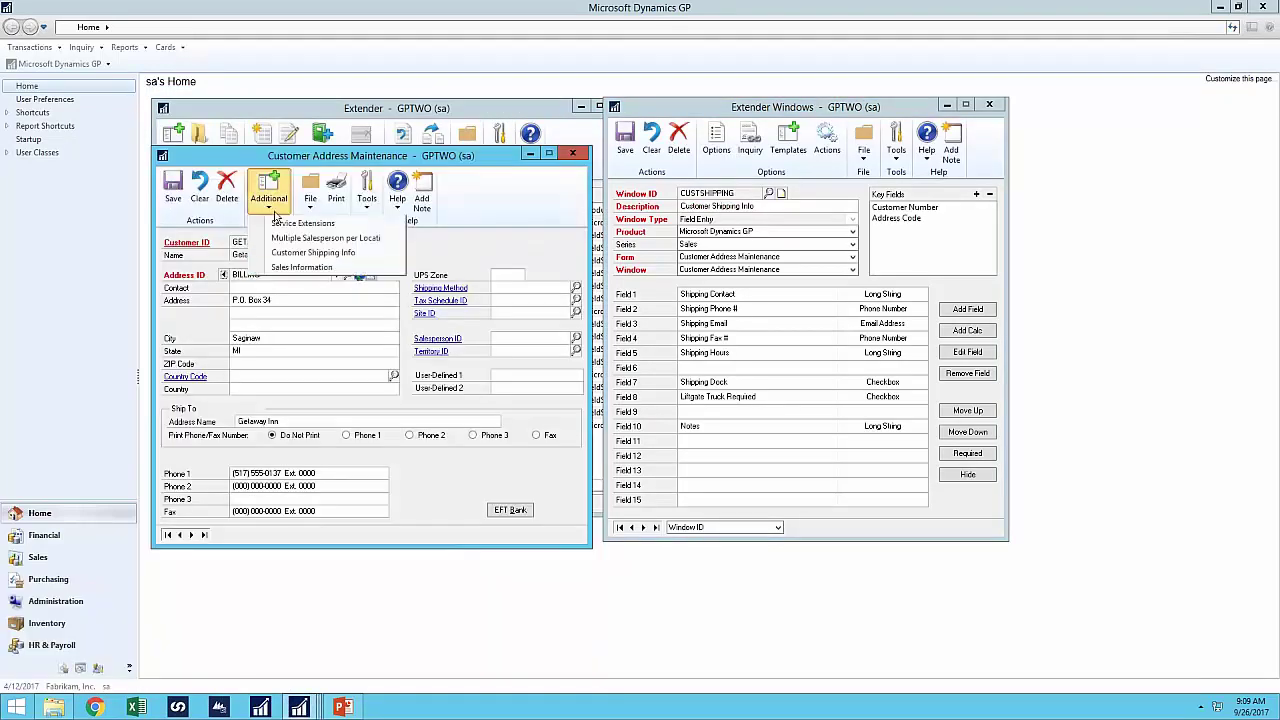
{"action": "left_click", "coordinate": [300, 253]}
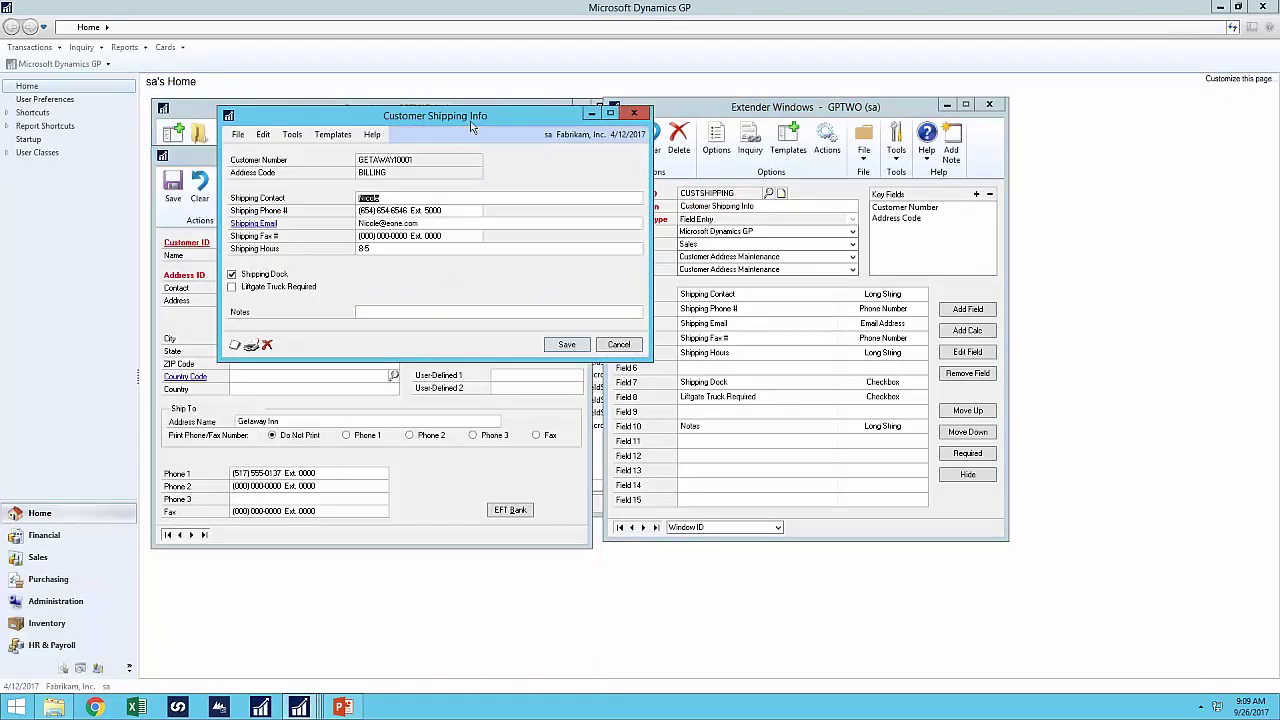
{"action": "left_click_drag", "start_coordinate": [474, 125], "coordinate": [411, 139]}
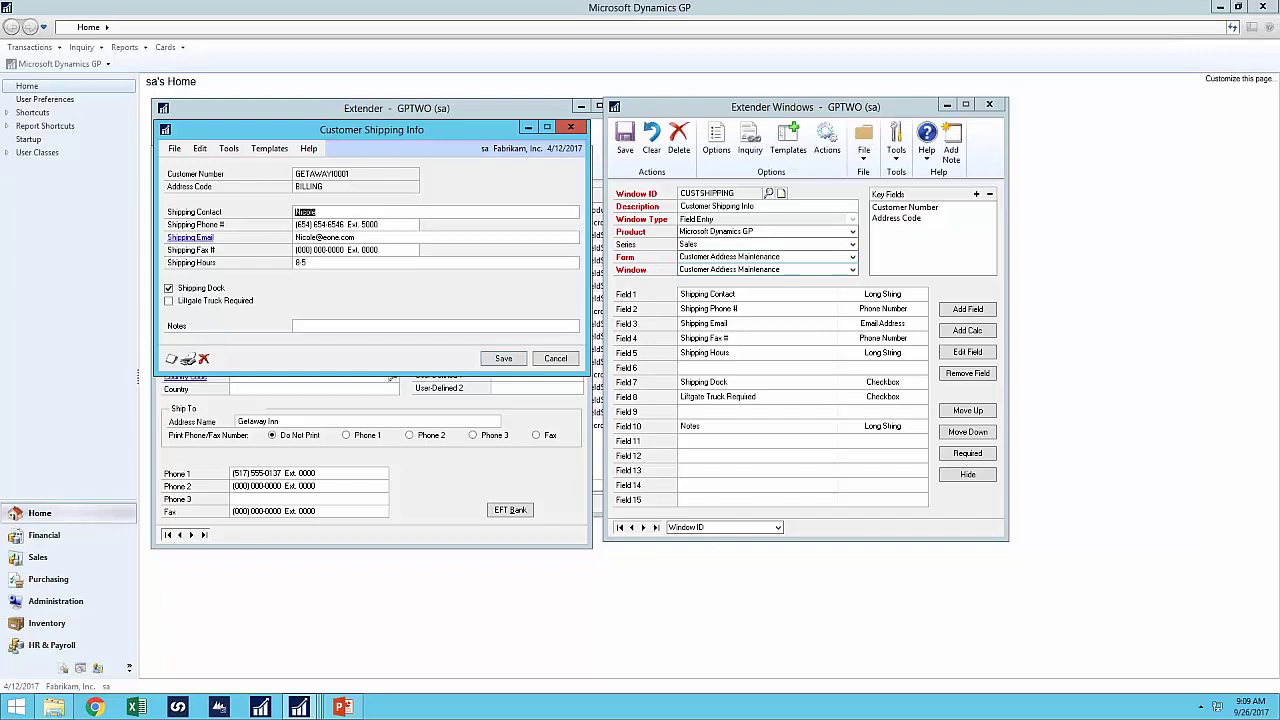
- Add Field 11, 'Notes 2', as a Long String field to CUSTSHIPPING
{"action": "double_click", "coordinate": [715, 450]}
{"action": "type", "text": "Notes 2"}
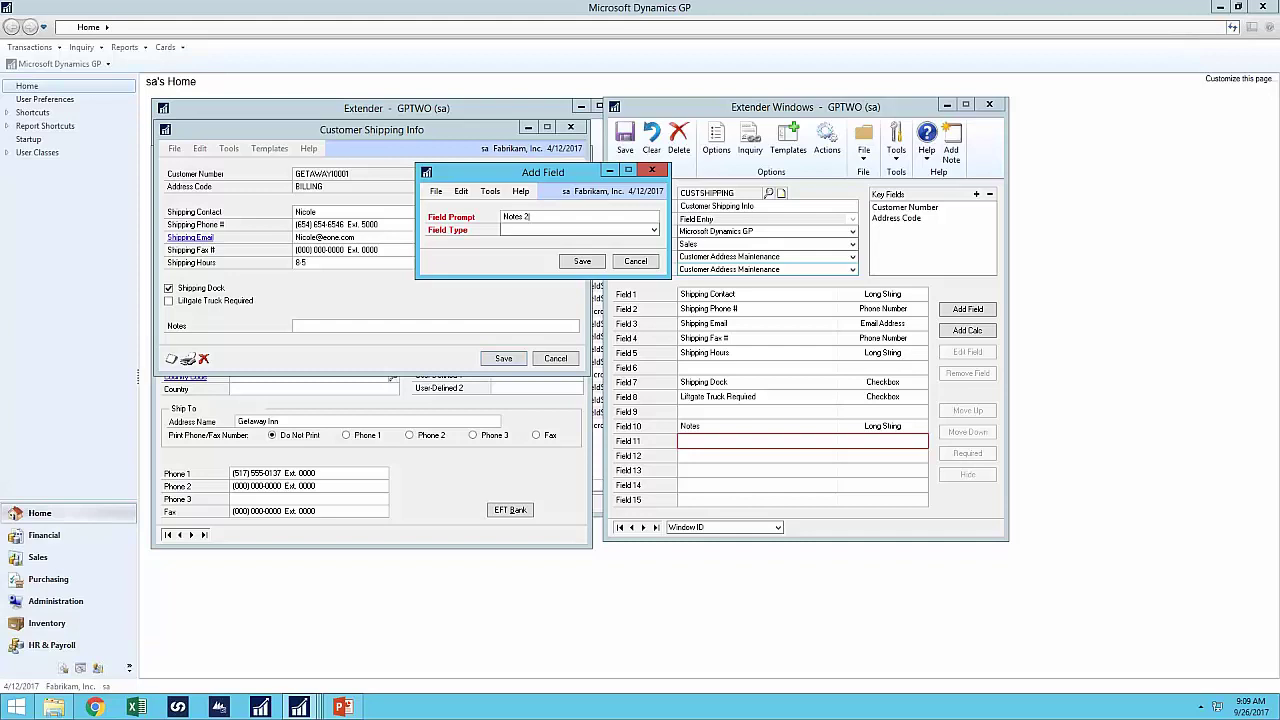
{"action": "left_click", "coordinate": [653, 230]}
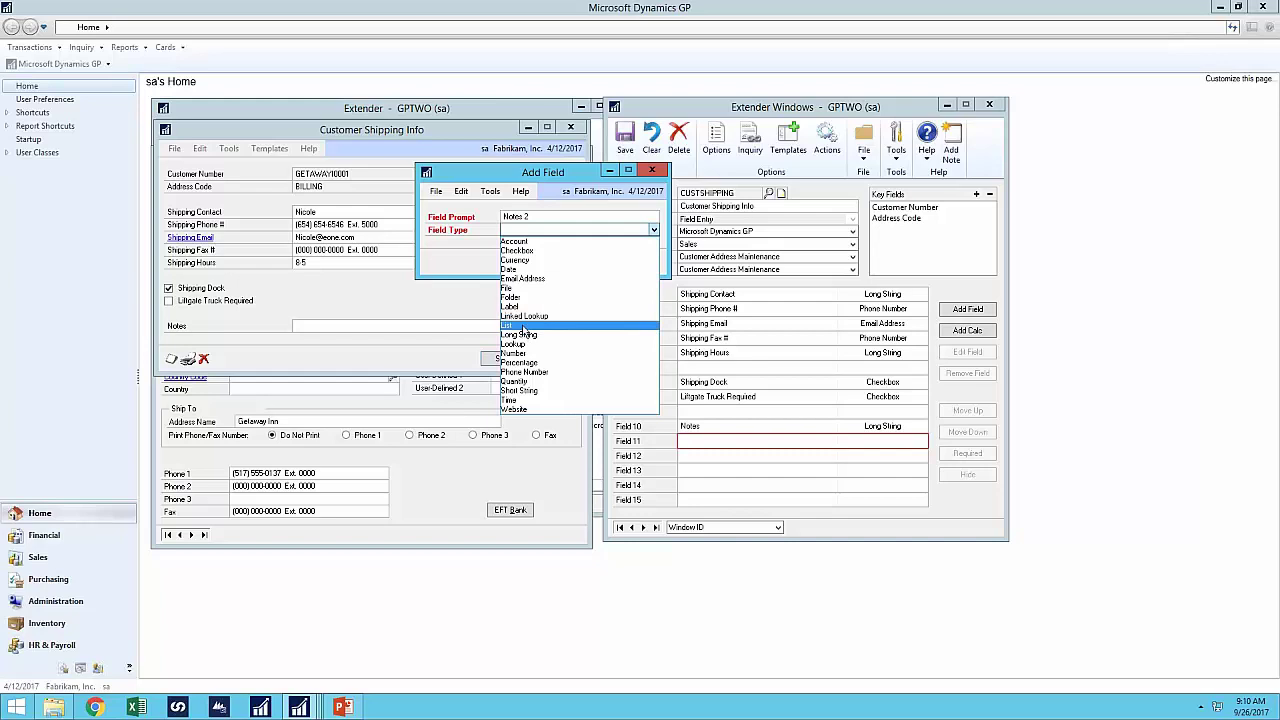
{"action": "left_click", "coordinate": [523, 327]}
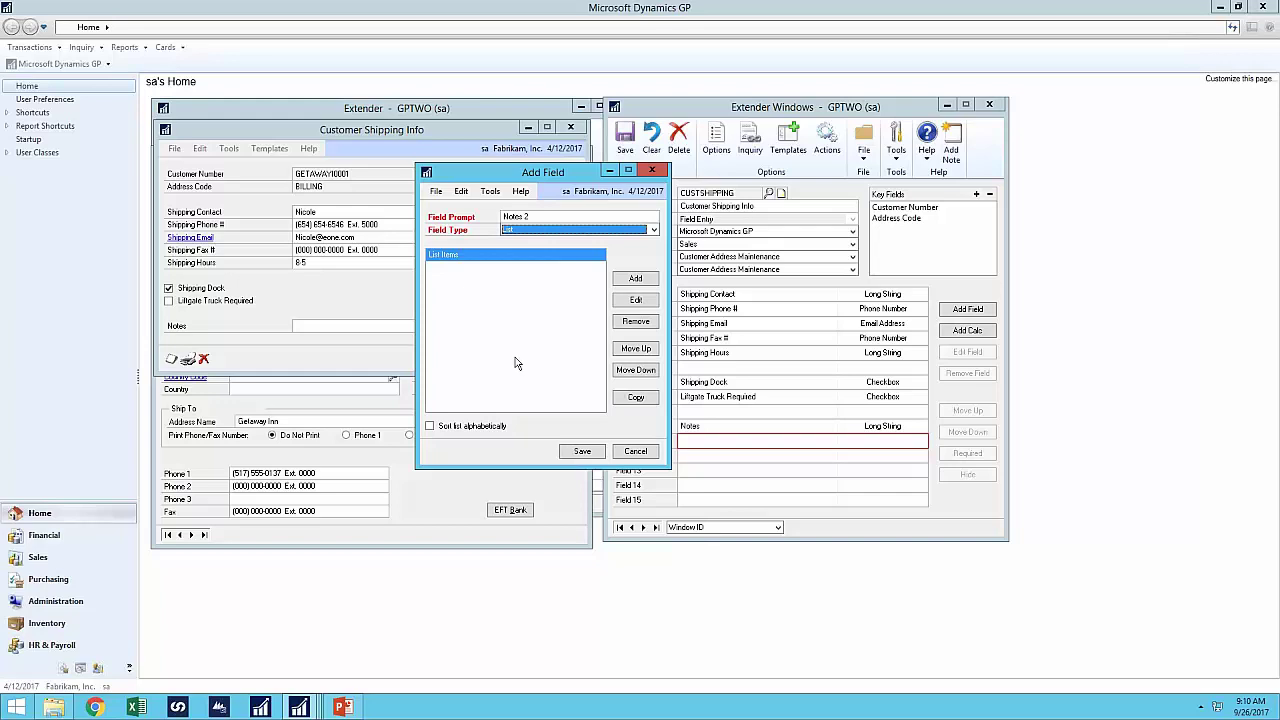
{"action": "left_click", "coordinate": [512, 232]}
{"action": "left_click", "coordinate": [513, 343]}
{"action": "left_click", "coordinate": [538, 244]}
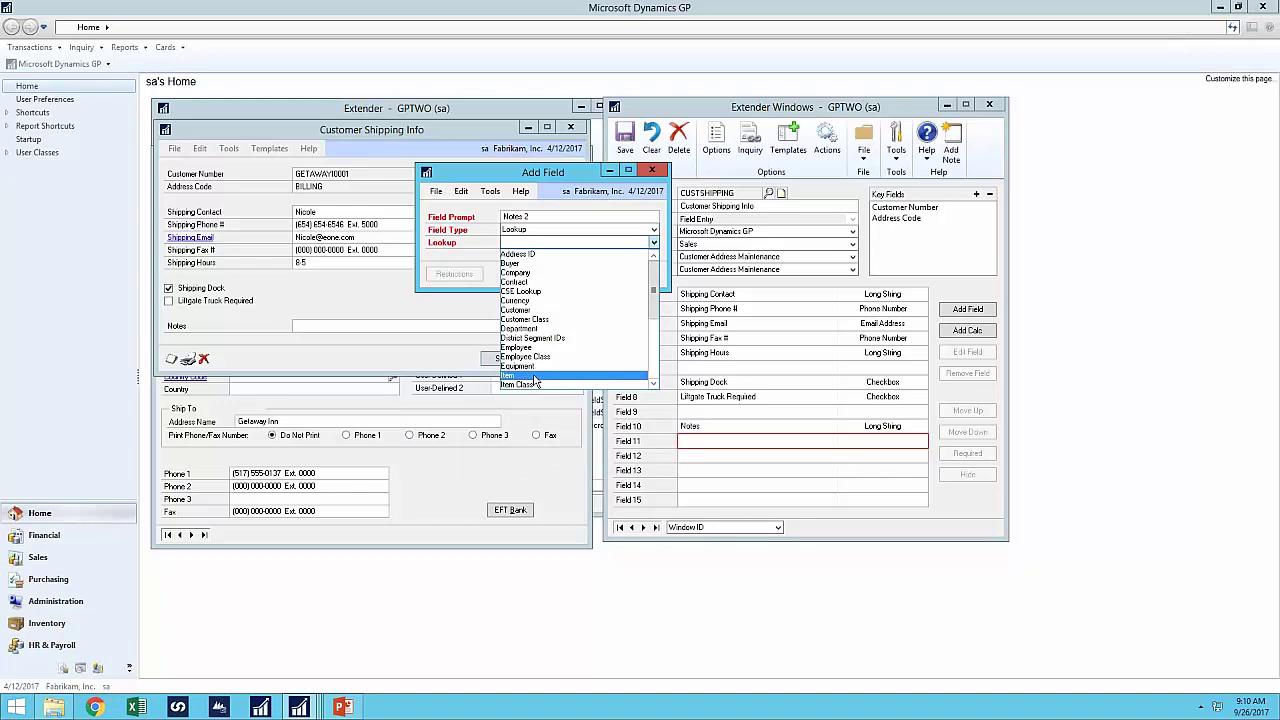
{"action": "left_click", "coordinate": [531, 236]}
{"action": "left_click", "coordinate": [532, 237]}
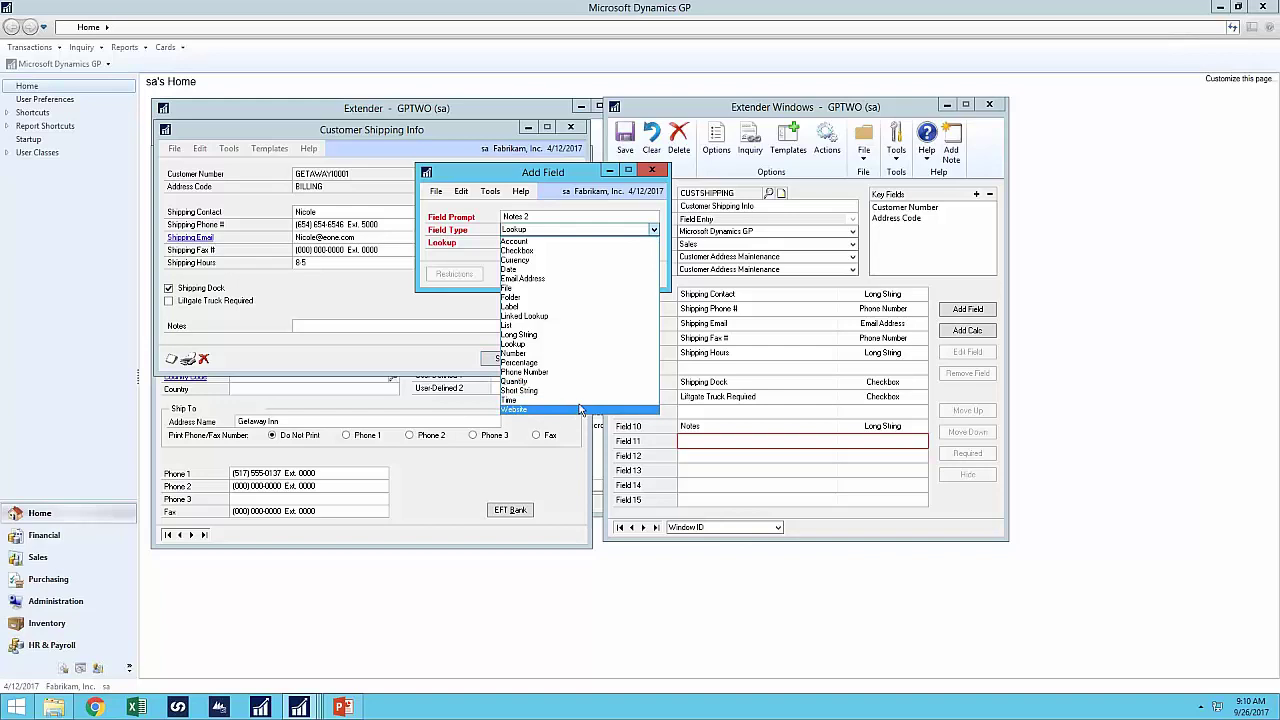
{"action": "left_click", "coordinate": [540, 334]}
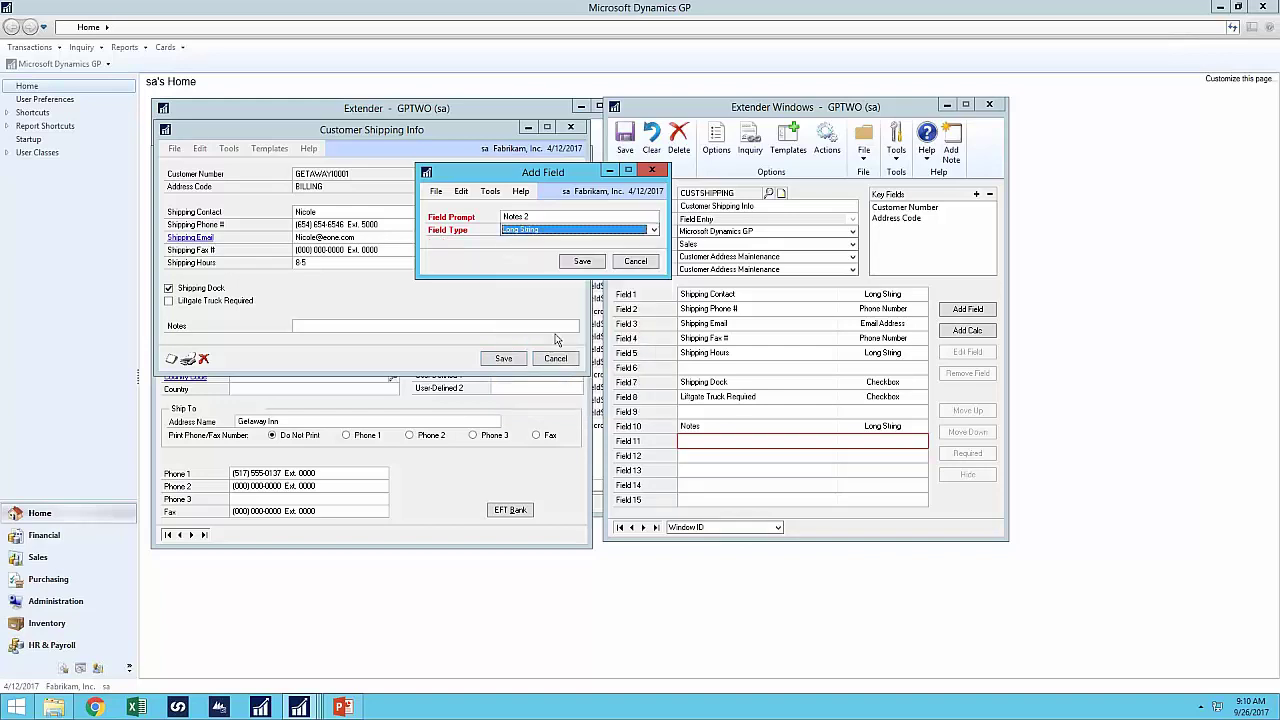
{"action": "left_click", "coordinate": [584, 265]}
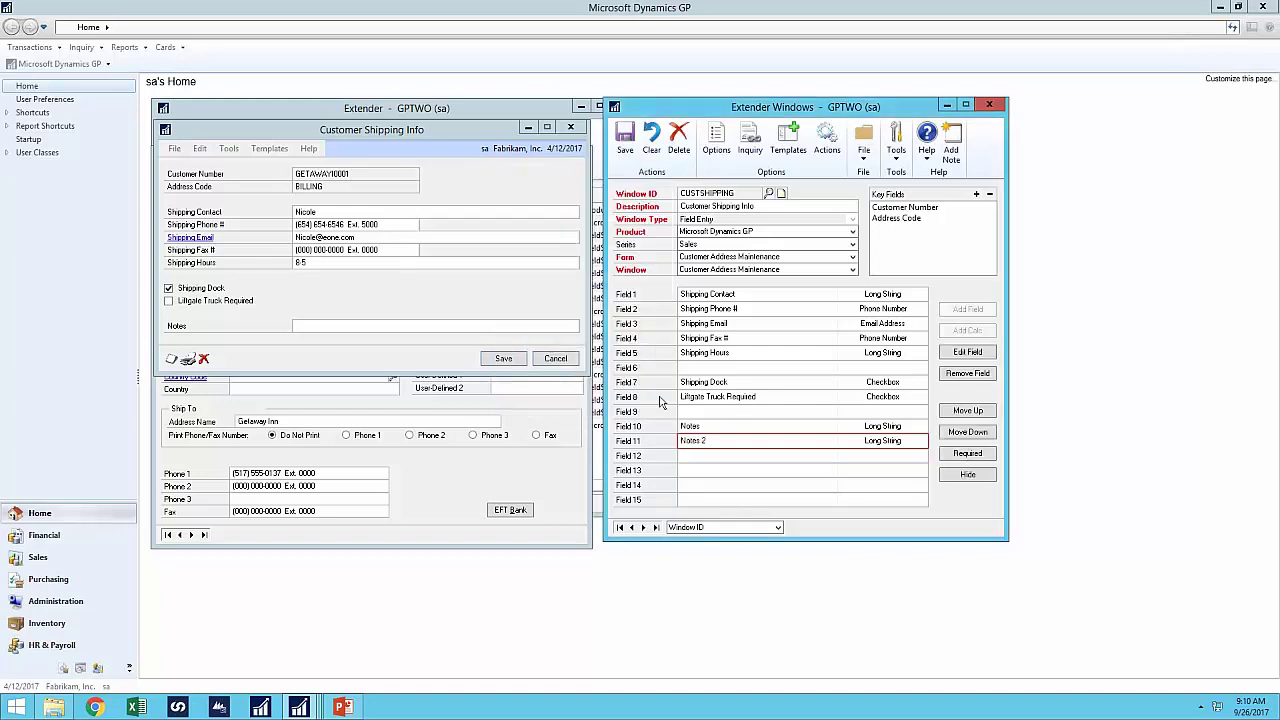
- Save the CUSTSHIPPING definition without a SmartConnect view and reopen Customer Shipping Info
{"action": "left_click", "coordinate": [625, 140]}
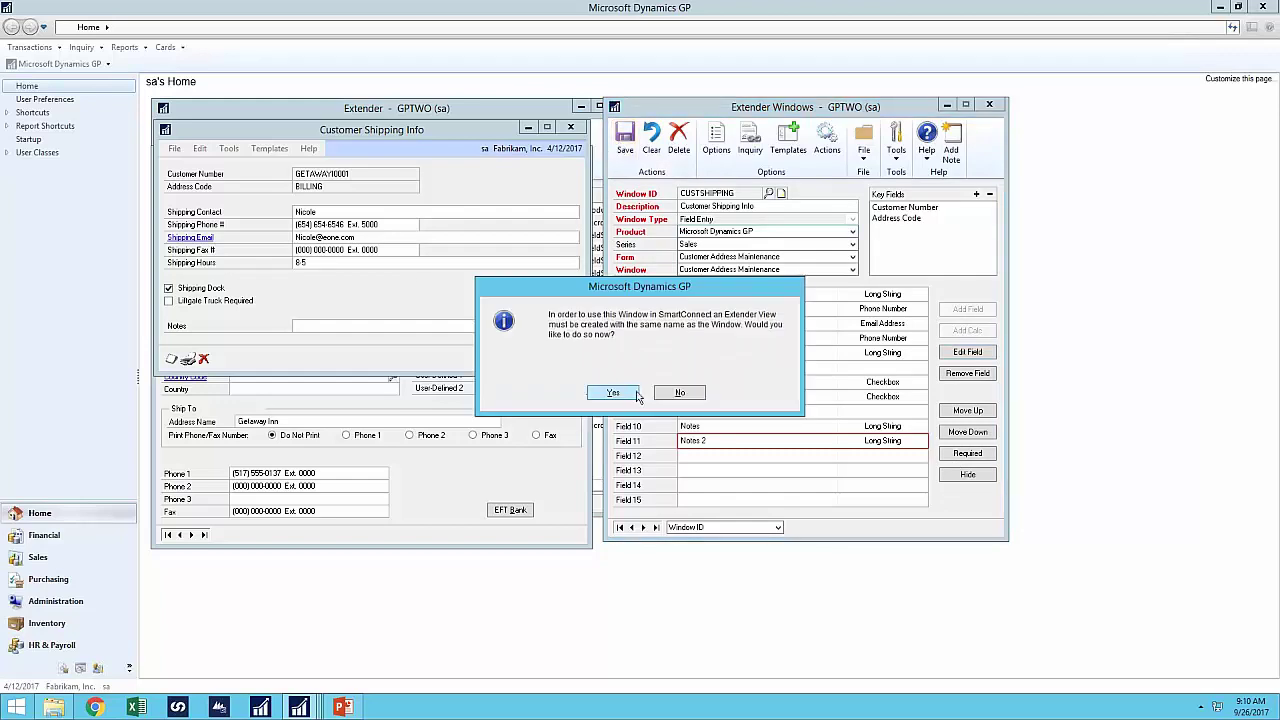
{"action": "left_click", "coordinate": [680, 392]}
{"action": "left_click", "coordinate": [546, 360]}
{"action": "left_click", "coordinate": [268, 192]}
{"action": "left_click", "coordinate": [298, 254]}
{"action": "left_click", "coordinate": [634, 396]}
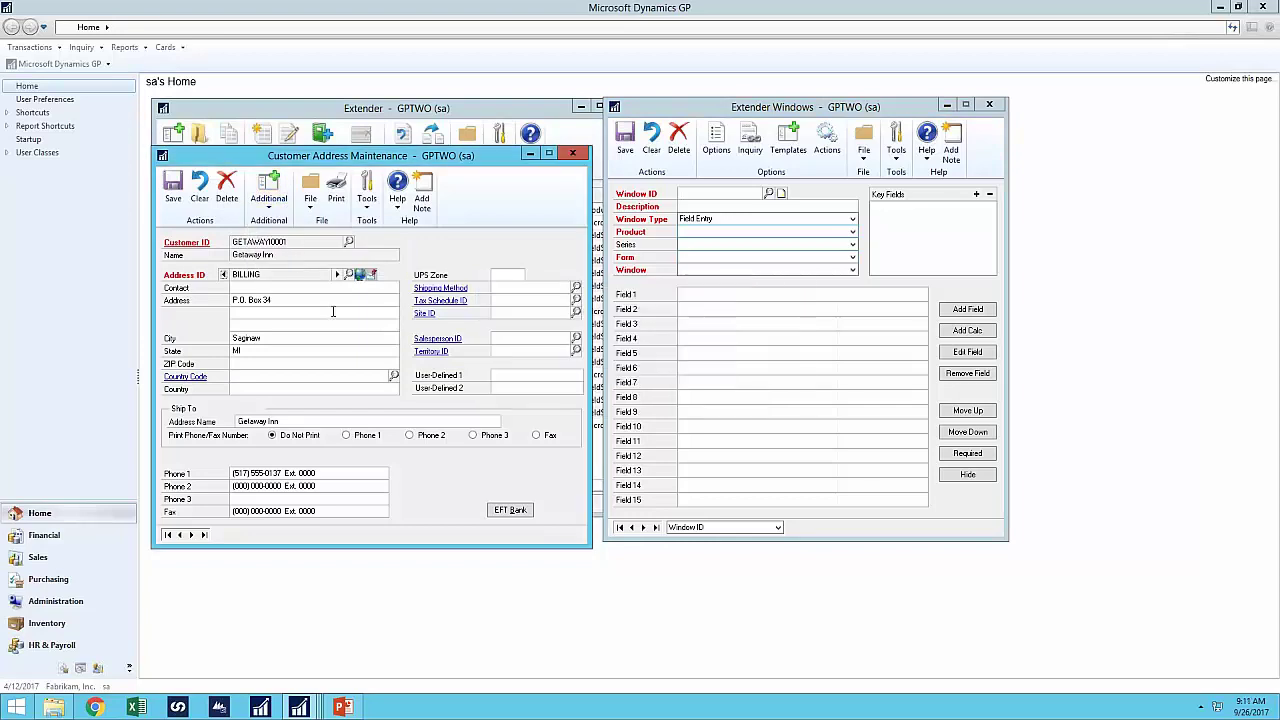
- Cancel Customer Shipping Info, close Customer Address Maintenance, and return to blank Extender Windows
{"action": "left_click", "coordinate": [268, 192]}
{"action": "left_click", "coordinate": [300, 238]}
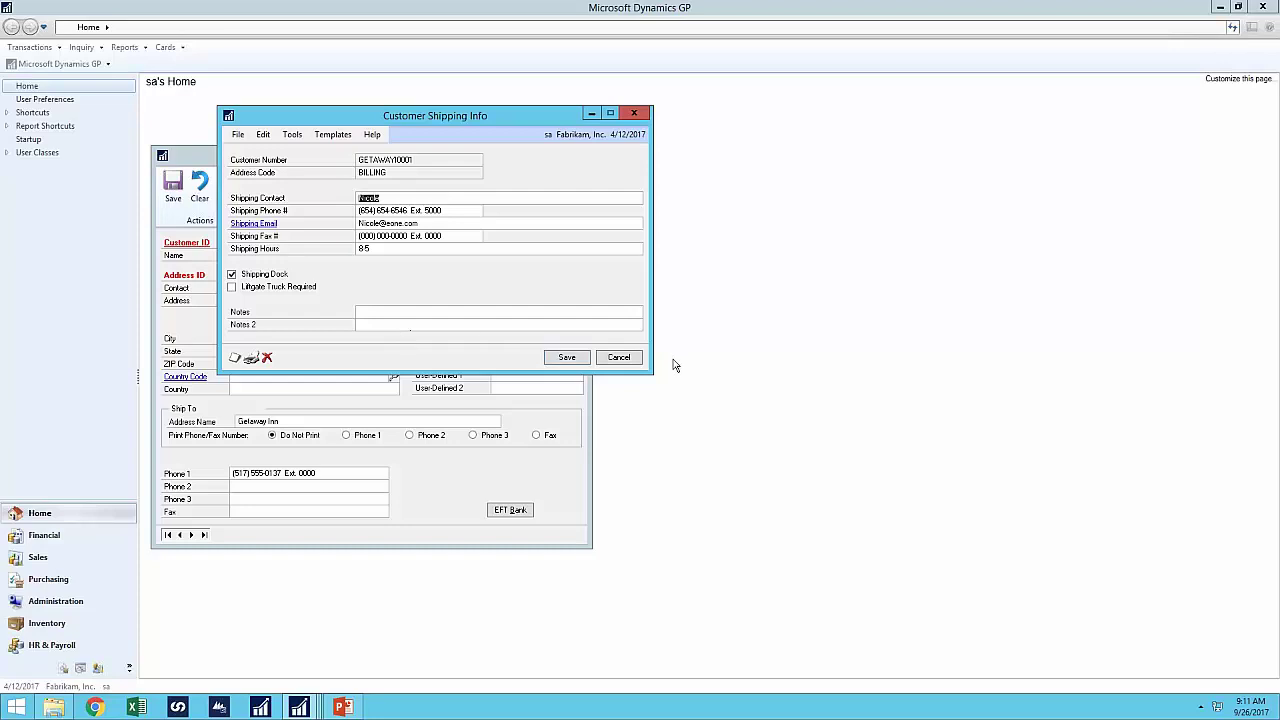
{"action": "left_click", "coordinate": [618, 358]}
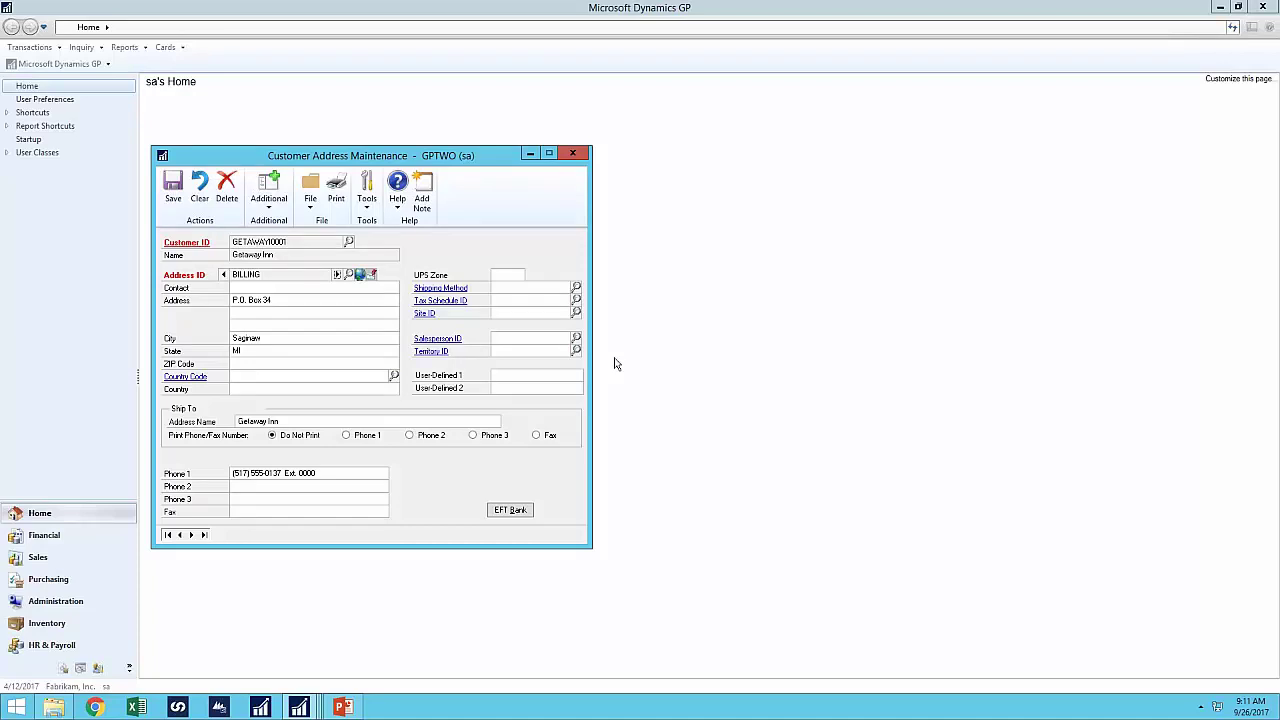
{"action": "left_click", "coordinate": [572, 154]}
{"action": "mouse_move", "coordinate": [299, 707]}
{"action": "left_click", "coordinate": [450, 643]}
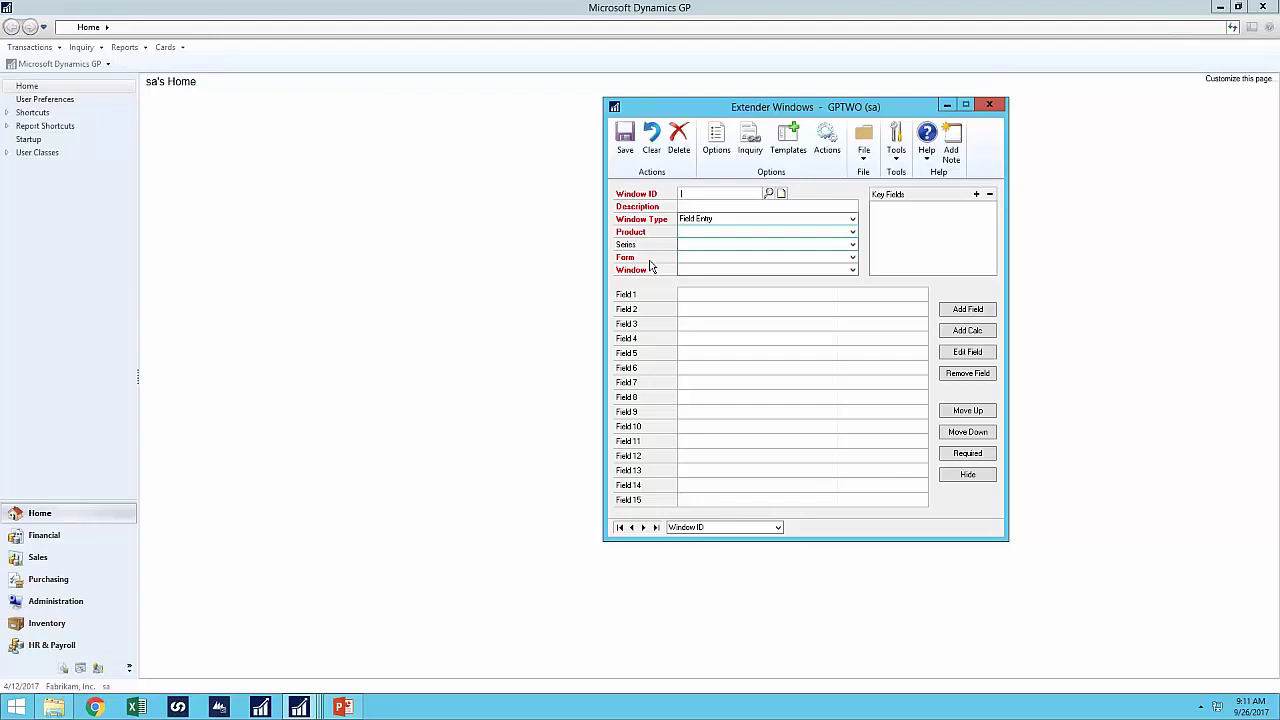
- Open Vendor Maintenance and bring Extender Windows up beside it
{"action": "left_click", "coordinate": [184, 52]}
{"action": "left_click", "coordinate": [184, 52]}
{"action": "mouse_move", "coordinate": [220, 106]}
{"action": "left_click", "coordinate": [335, 106]}
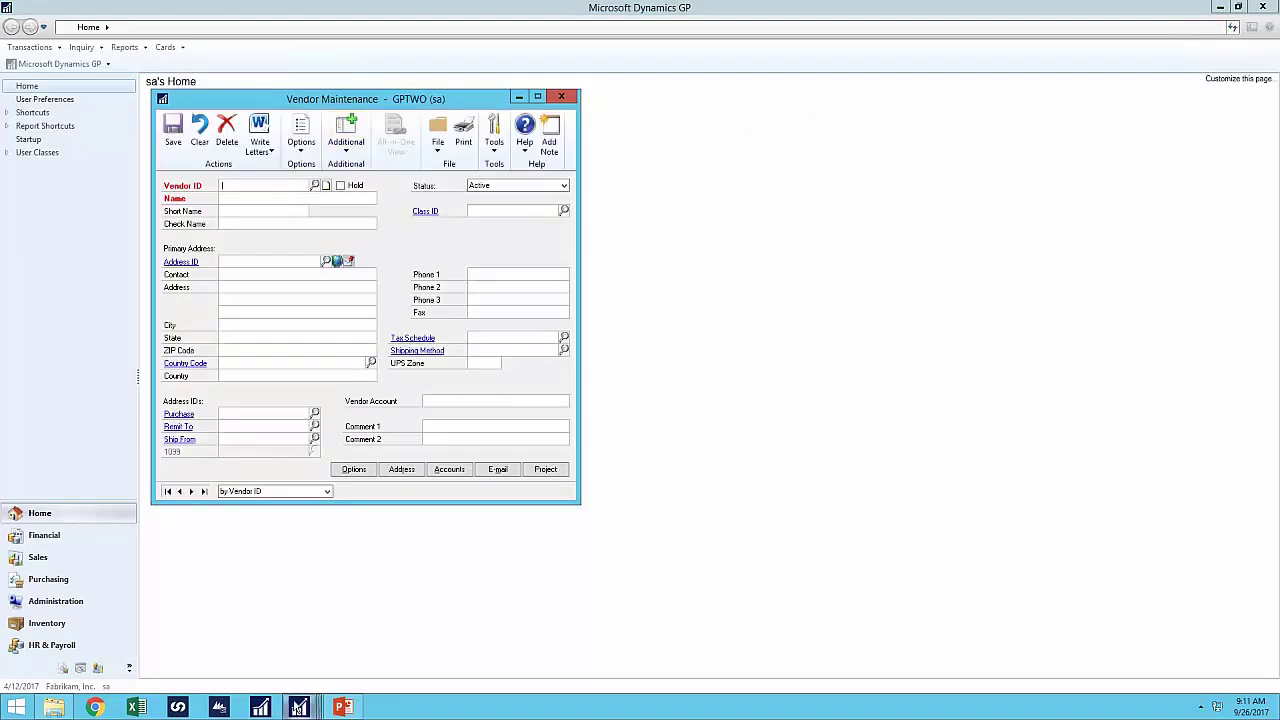
{"action": "left_click", "coordinate": [299, 707]}
{"action": "left_click", "coordinate": [378, 646]}
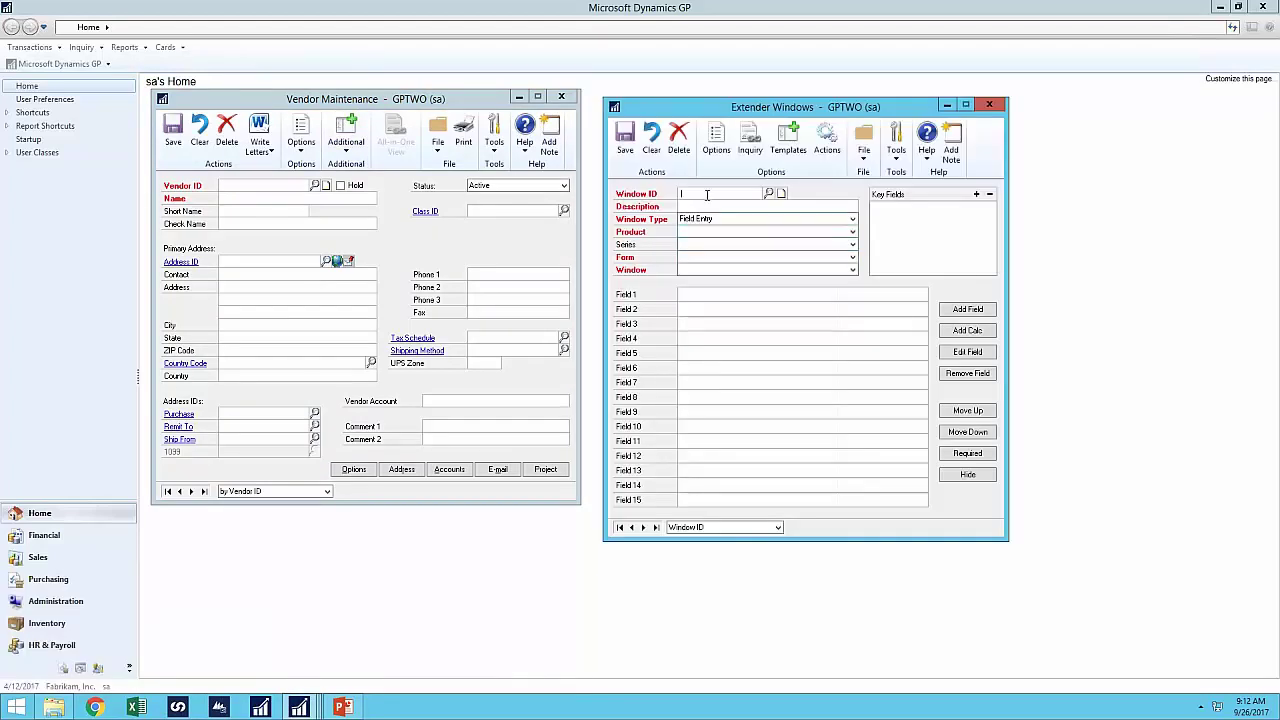
- Define window VENDORDEMO, 'Vendor', for Microsoft Dynamics GP, Purchasing, Vendor Maintenance form
{"action": "type", "text": "VEN"}
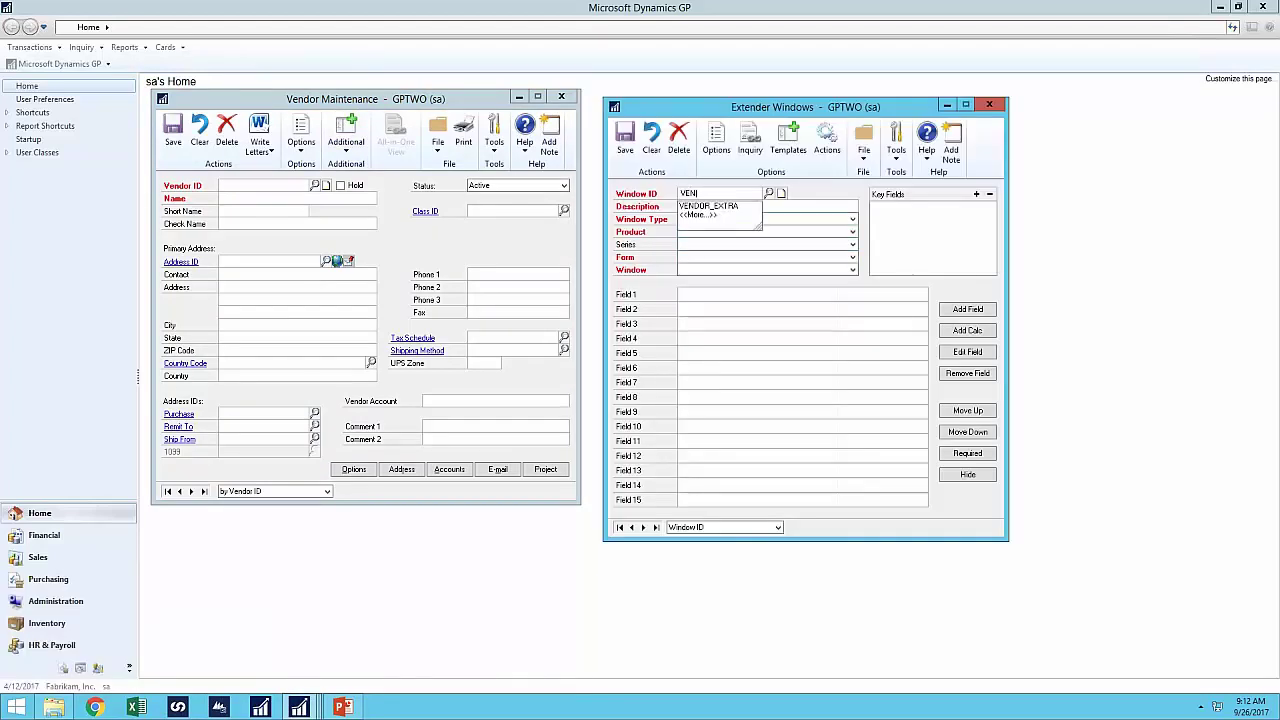
{"action": "type", "text": "DORDEMO"}
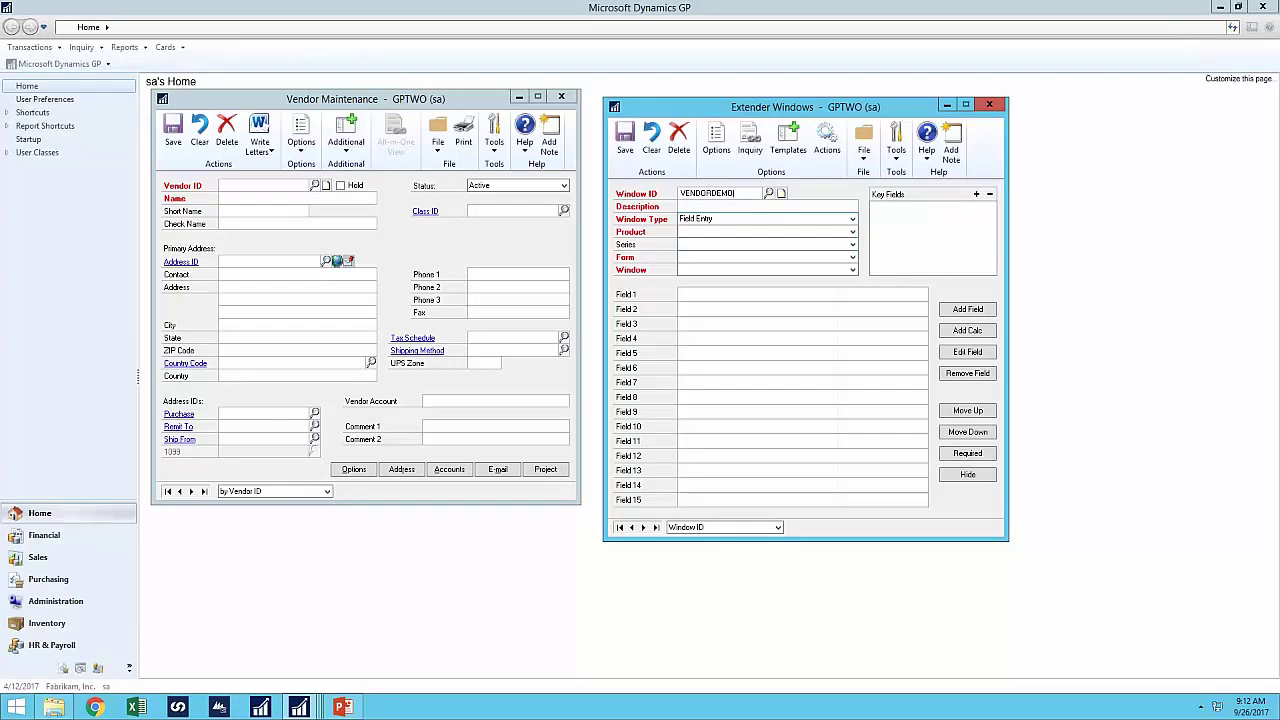
{"action": "key", "text": "Tab"}
{"action": "type", "text": "Vendor"}
{"action": "key", "text": "Tab"}
{"action": "left_click", "coordinate": [705, 232]}
{"action": "left_click", "coordinate": [703, 247]}
{"action": "left_click", "coordinate": [704, 247]}
{"action": "left_click", "coordinate": [698, 268]}
{"action": "left_click", "coordinate": [697, 258]}
{"action": "key", "text": "v"}
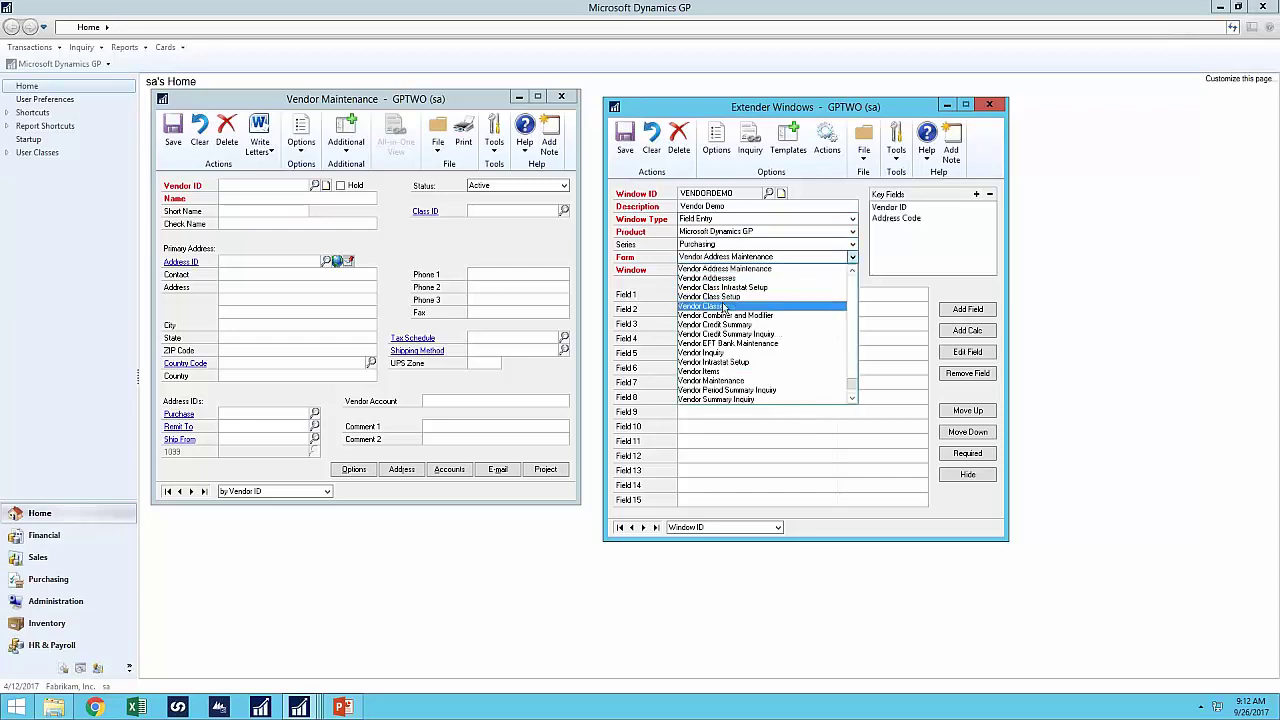
{"action": "left_click", "coordinate": [733, 381]}
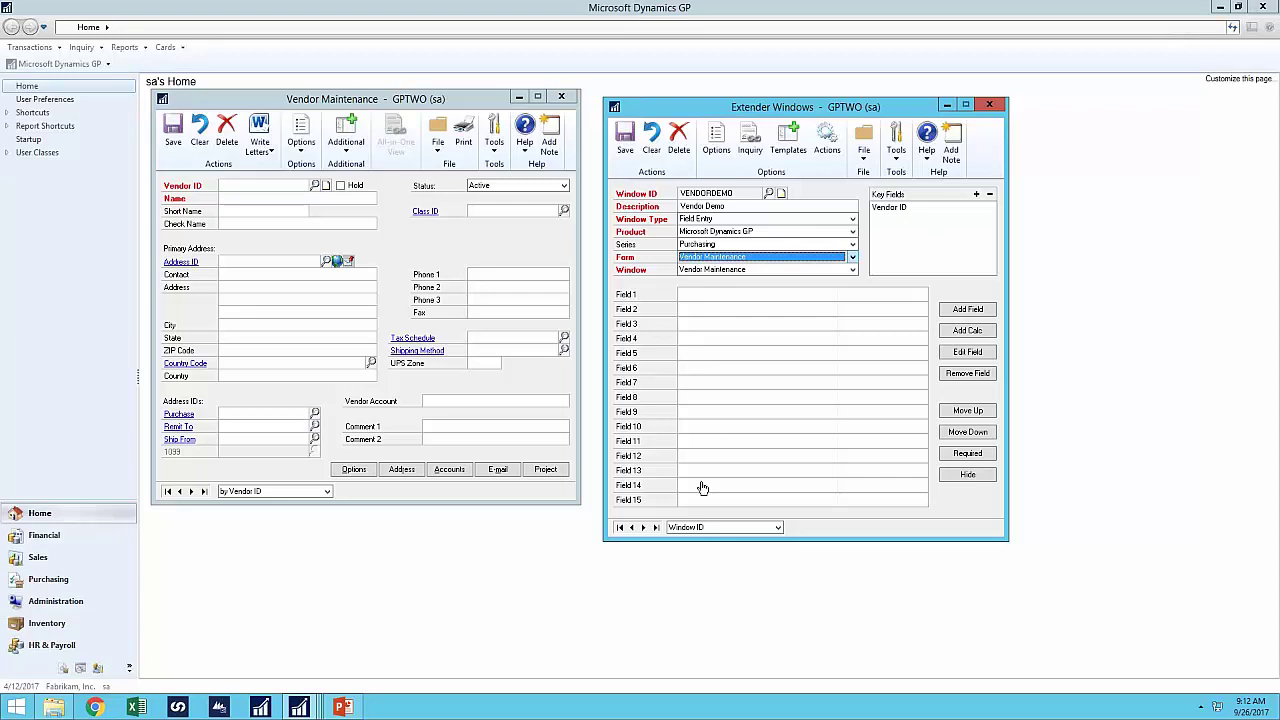
- Add Field 1 as a Currency field named 'Currency'
{"action": "double_click", "coordinate": [703, 300]}
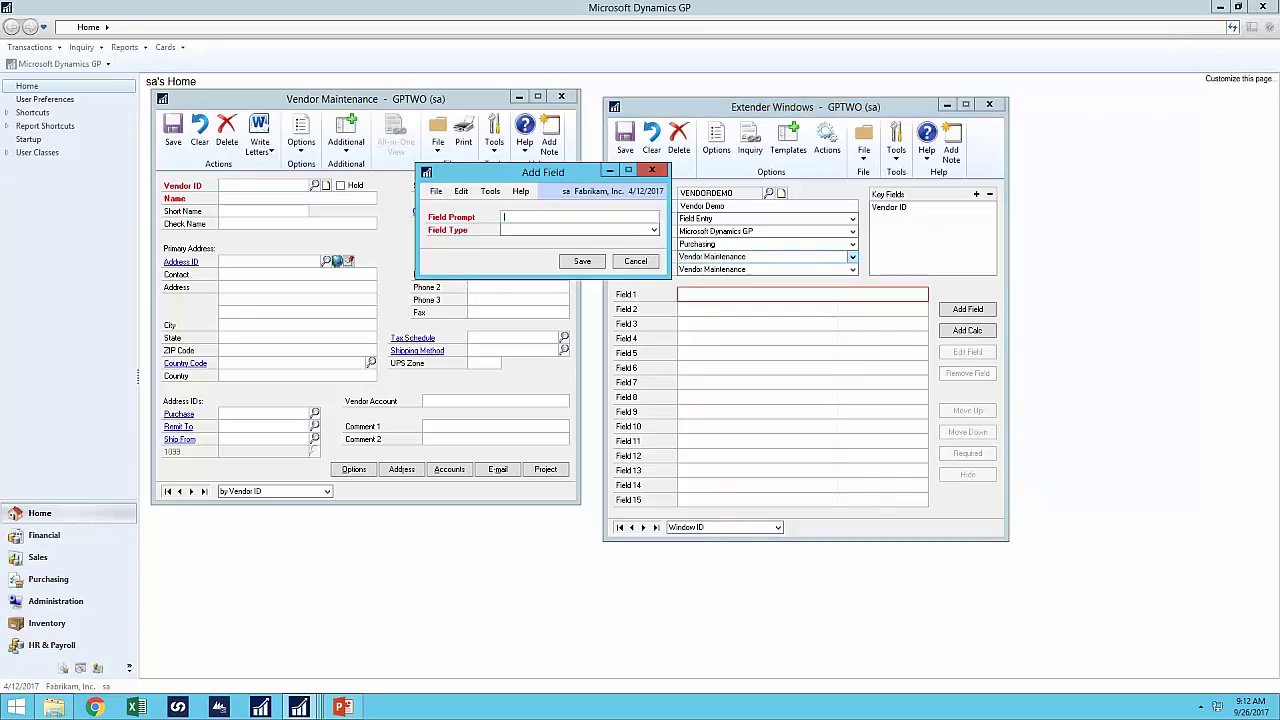
{"action": "left_click", "coordinate": [530, 231]}
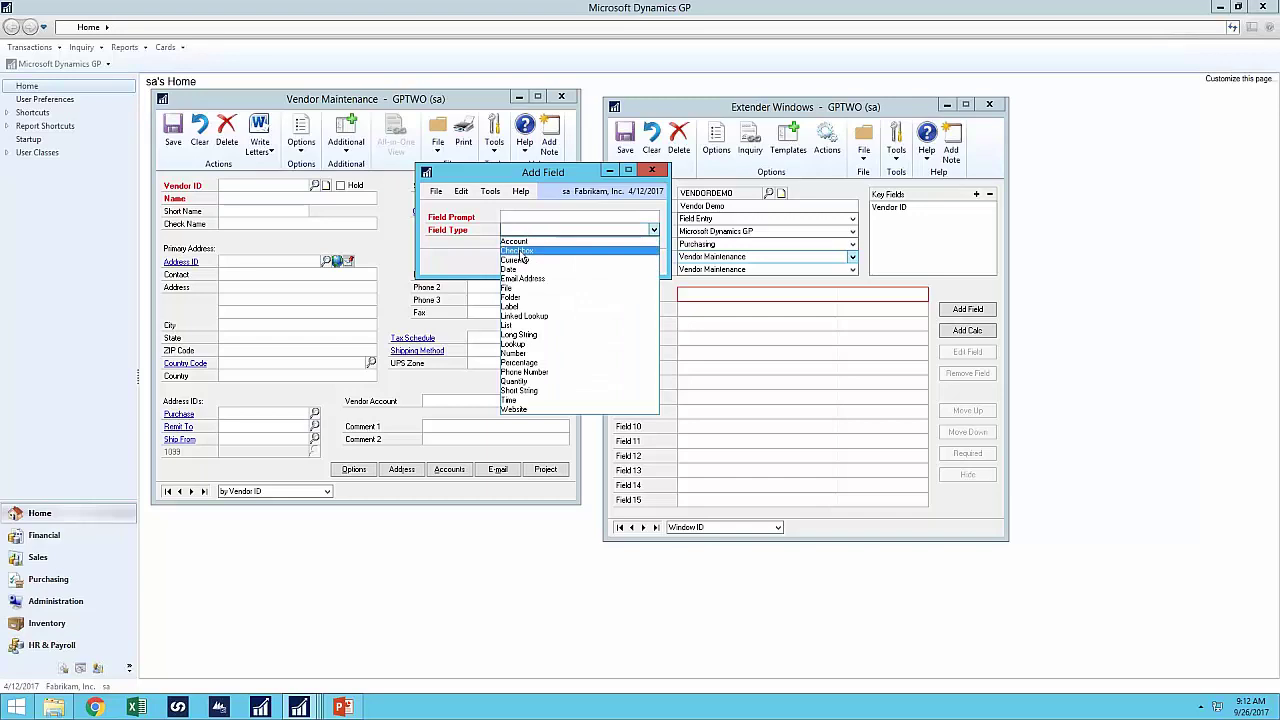
{"action": "left_click", "coordinate": [520, 252]}
{"action": "left_click", "coordinate": [530, 217]}
{"action": "type", "text": "Currency"}
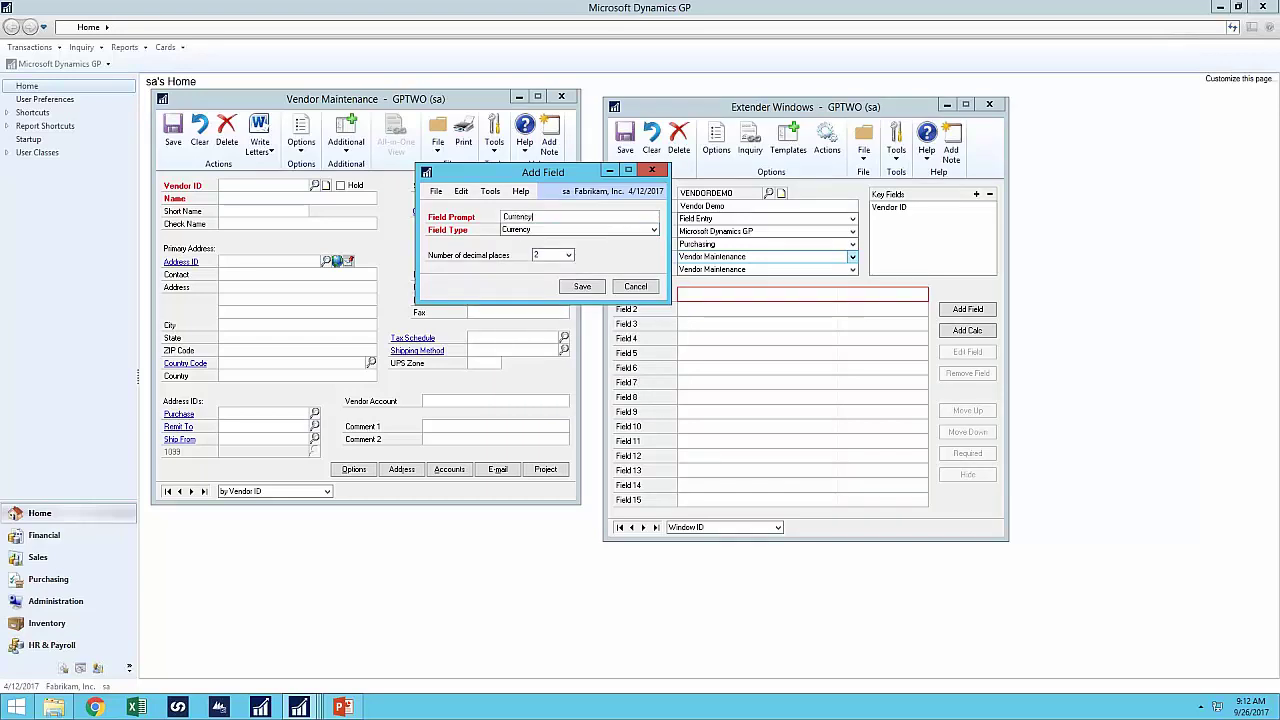
{"action": "left_click", "coordinate": [582, 287]}
- Add Field 2 as a List field with items Item A, Item B and Item C
{"action": "double_click", "coordinate": [700, 316]}
{"action": "left_click", "coordinate": [522, 230]}
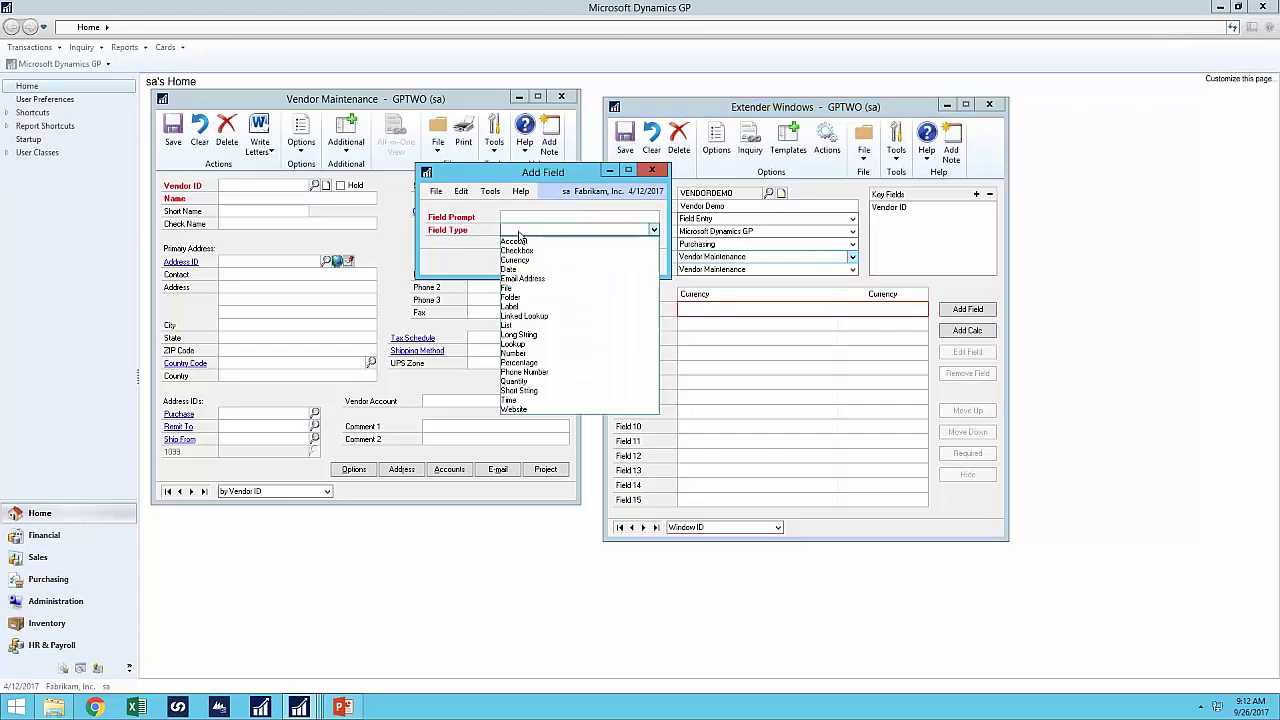
{"action": "left_click", "coordinate": [514, 325]}
{"action": "left_click", "coordinate": [521, 216]}
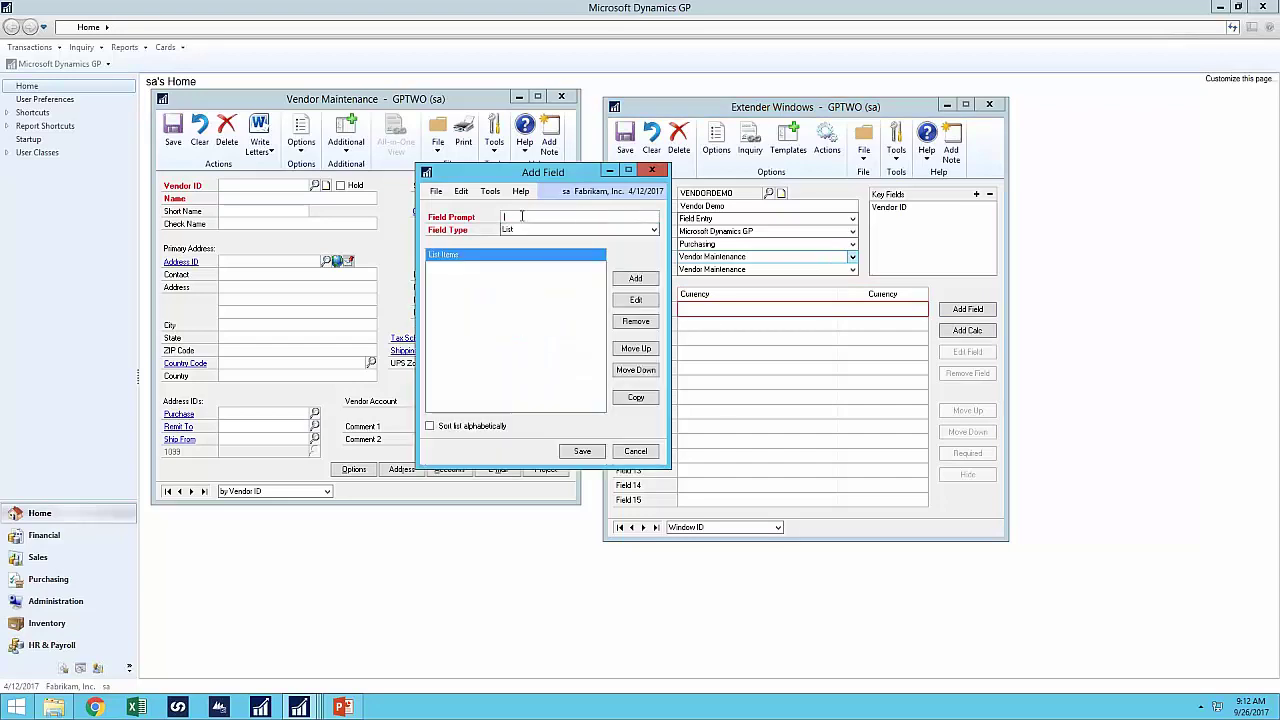
{"action": "left_click", "coordinate": [633, 280]}
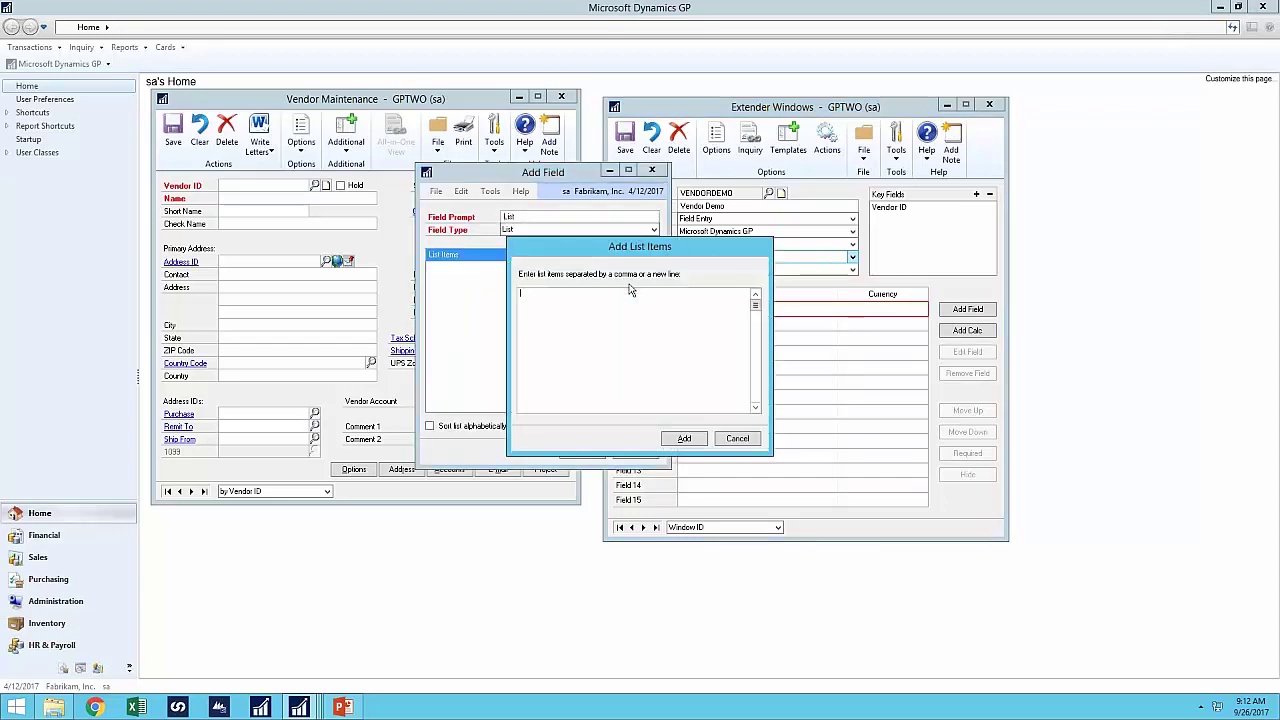
{"action": "type", "text": "Item"}
{"action": "type", "text": " A Item B Item C"}
{"action": "left_click", "coordinate": [684, 438]}
{"action": "left_click", "coordinate": [581, 452]}
- Add Field 3 as a Lookup field based on Item
{"action": "double_click", "coordinate": [701, 334]}
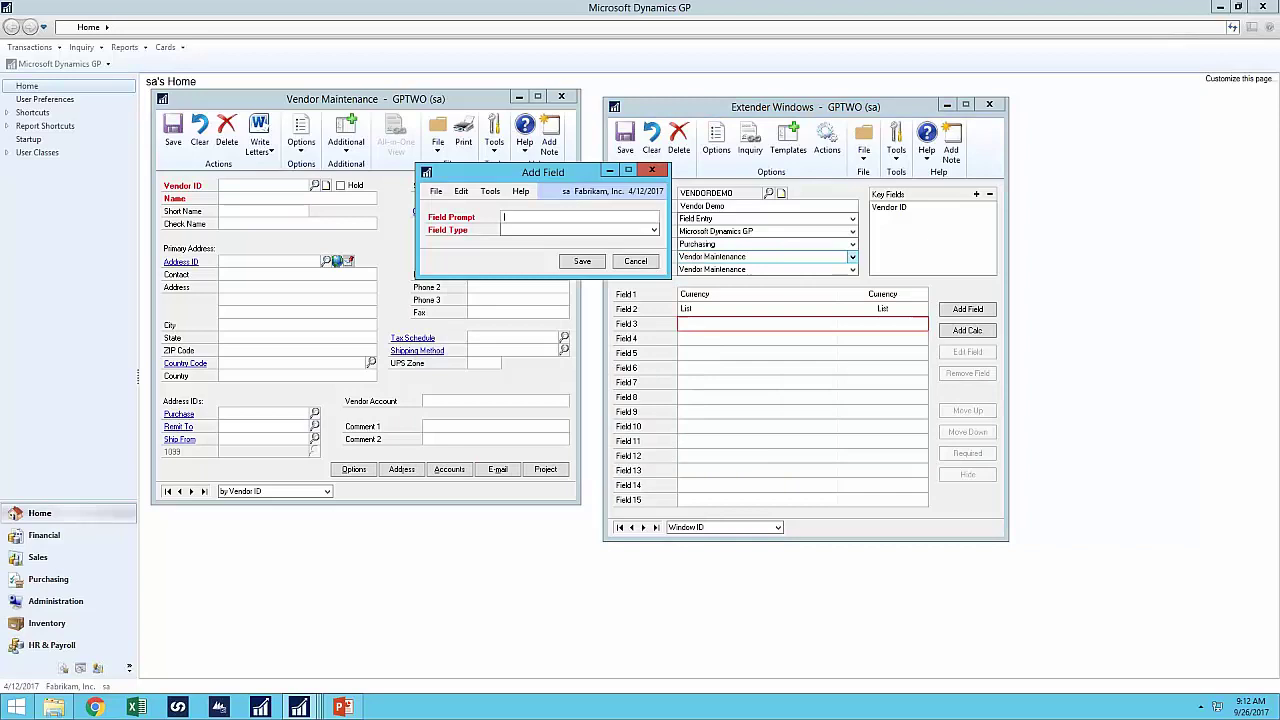
{"action": "left_click", "coordinate": [545, 230]}
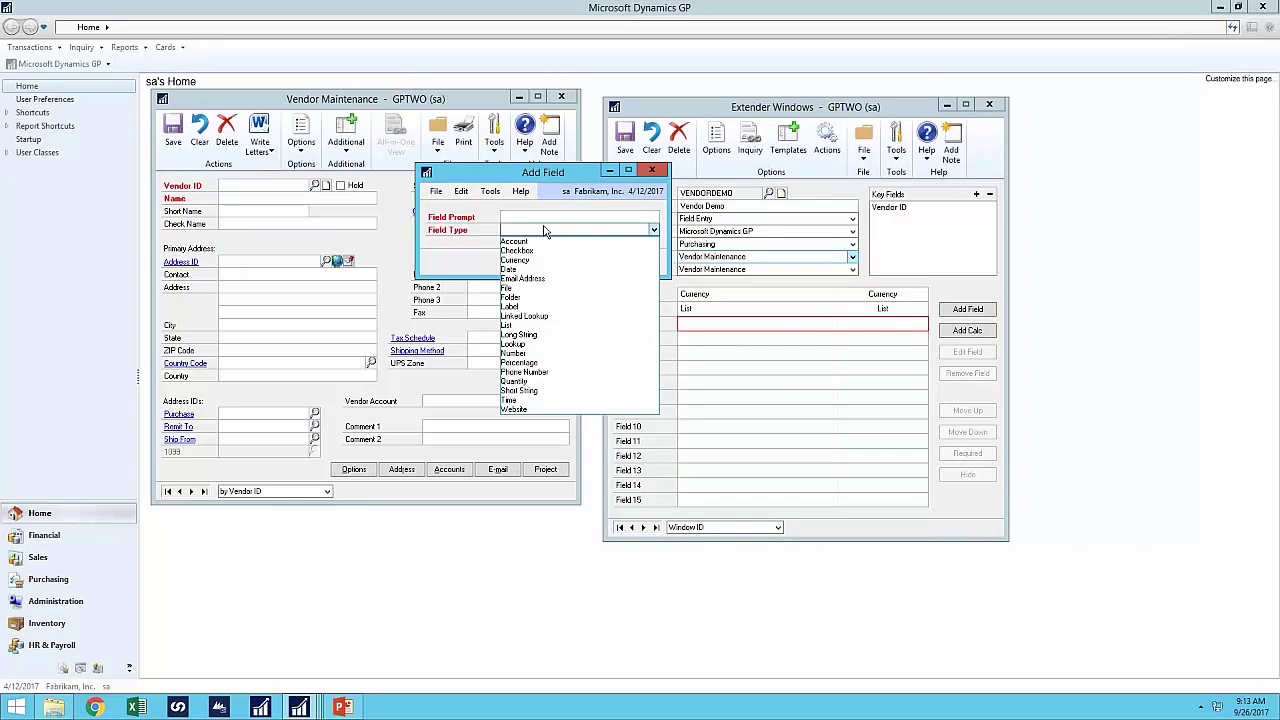
{"action": "left_click", "coordinate": [528, 343]}
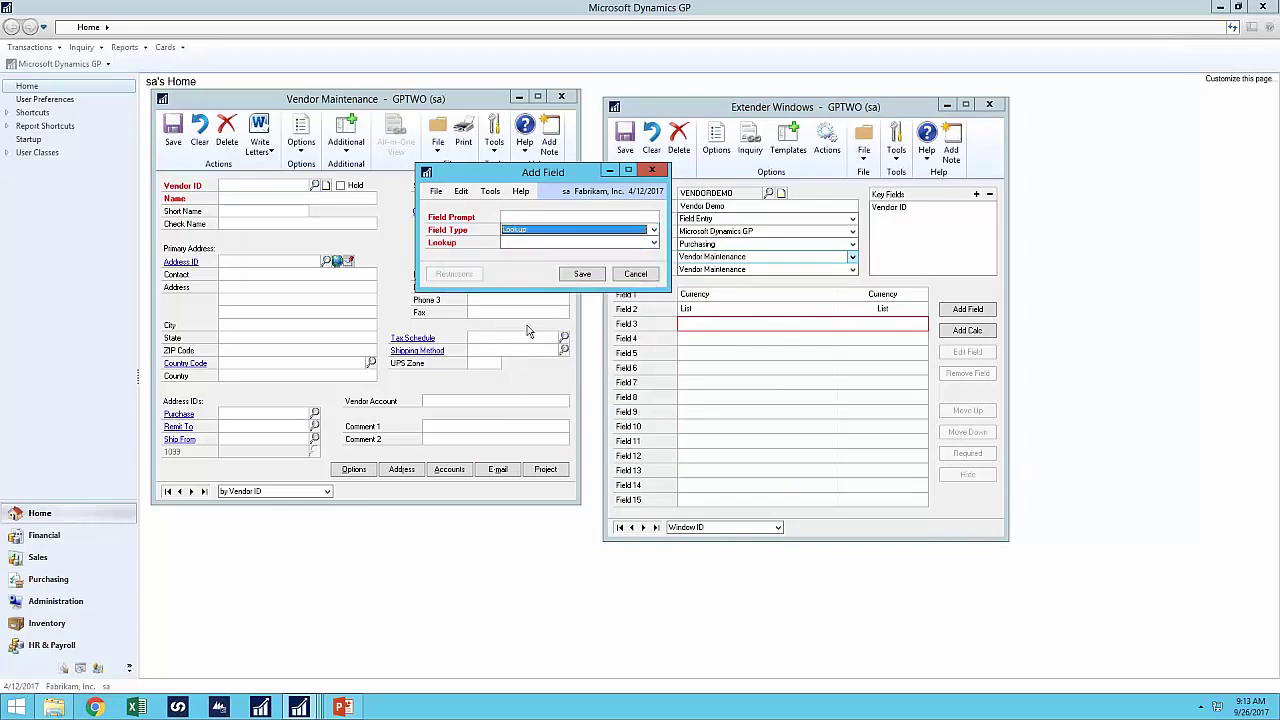
{"action": "left_click", "coordinate": [530, 243]}
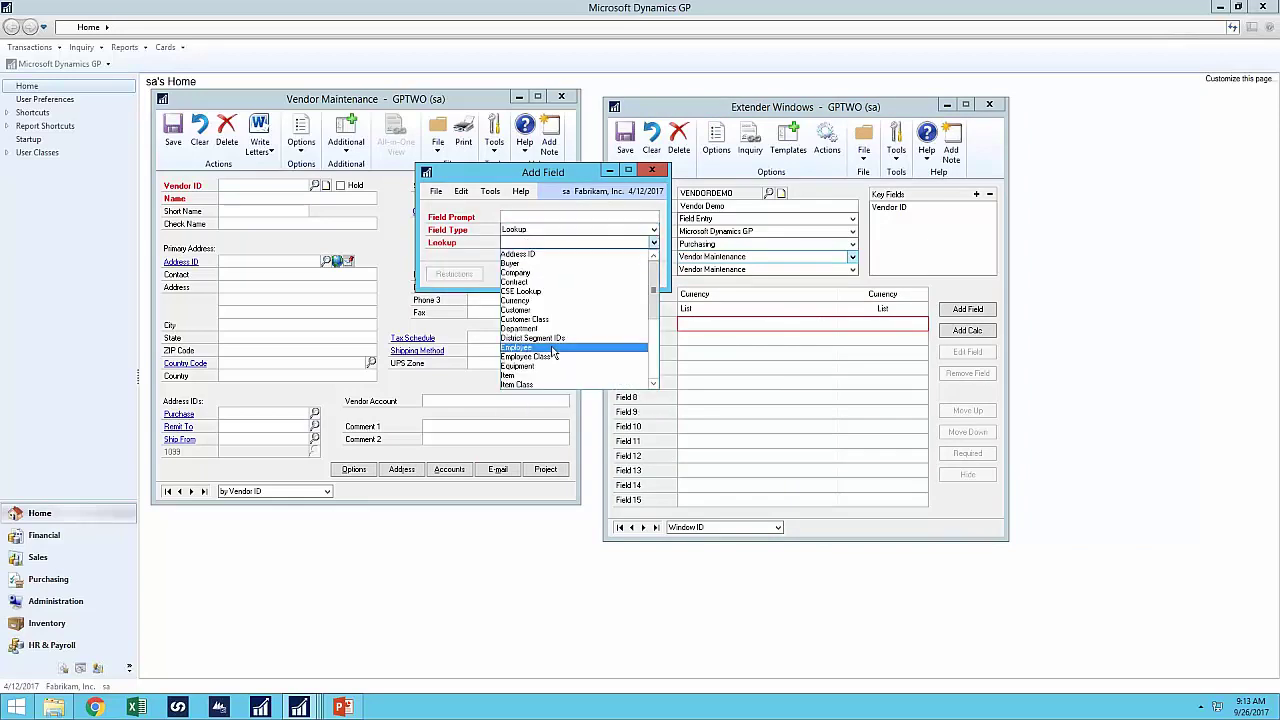
{"action": "left_click", "coordinate": [517, 378]}
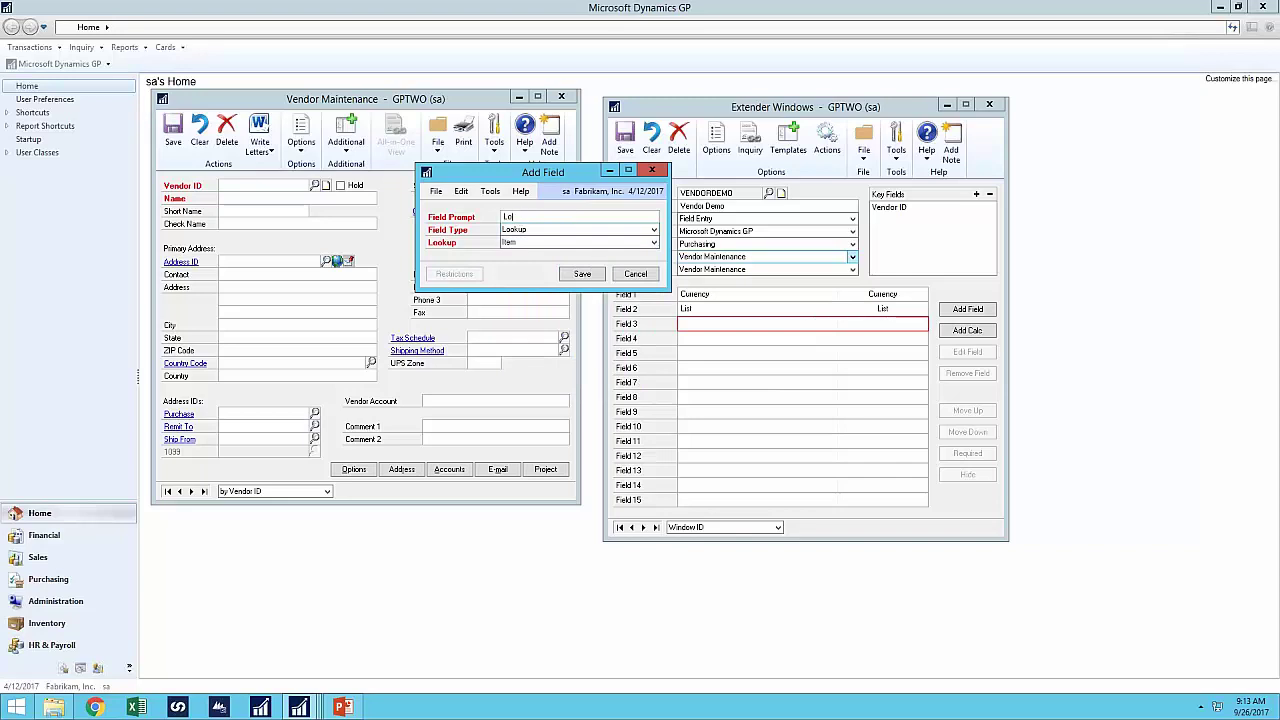
{"action": "left_click", "coordinate": [582, 274]}
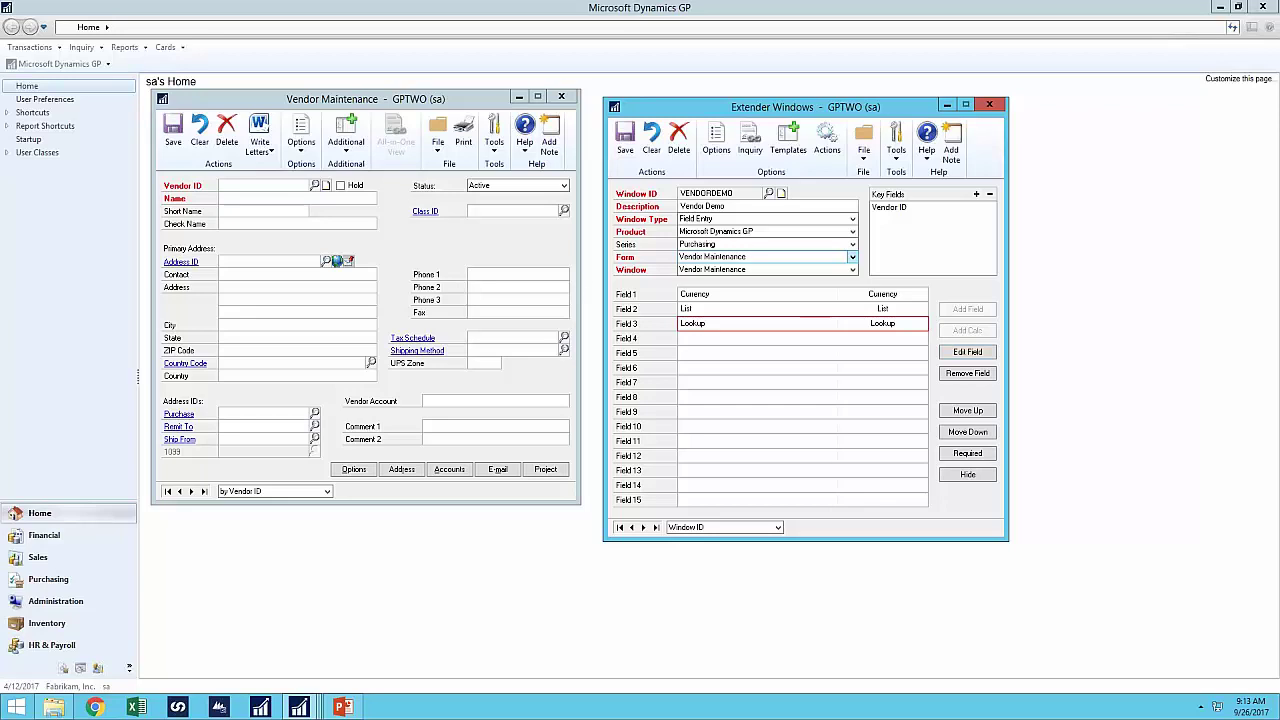
{"action": "left_click", "coordinate": [712, 145]}
- Turn on the scrolling grid and add a Quantity column as grid Column 1
{"action": "left_click", "coordinate": [240, 208]}
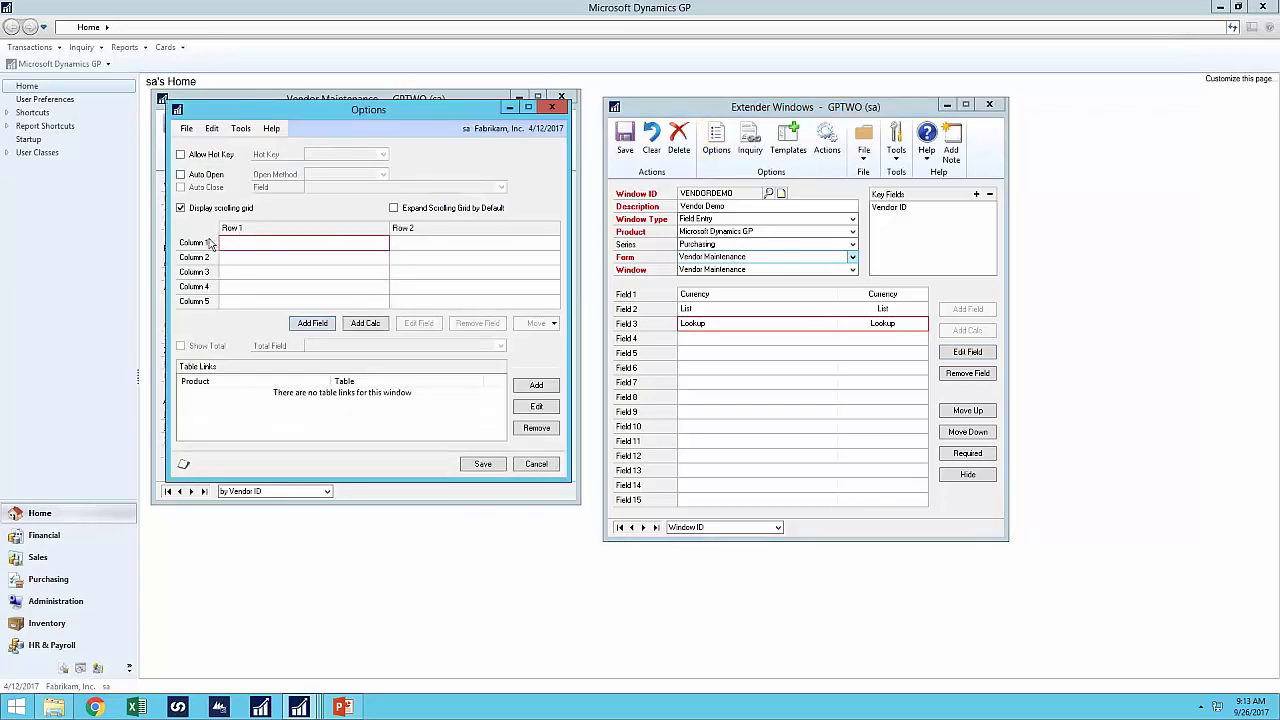
{"action": "double_click", "coordinate": [341, 246]}
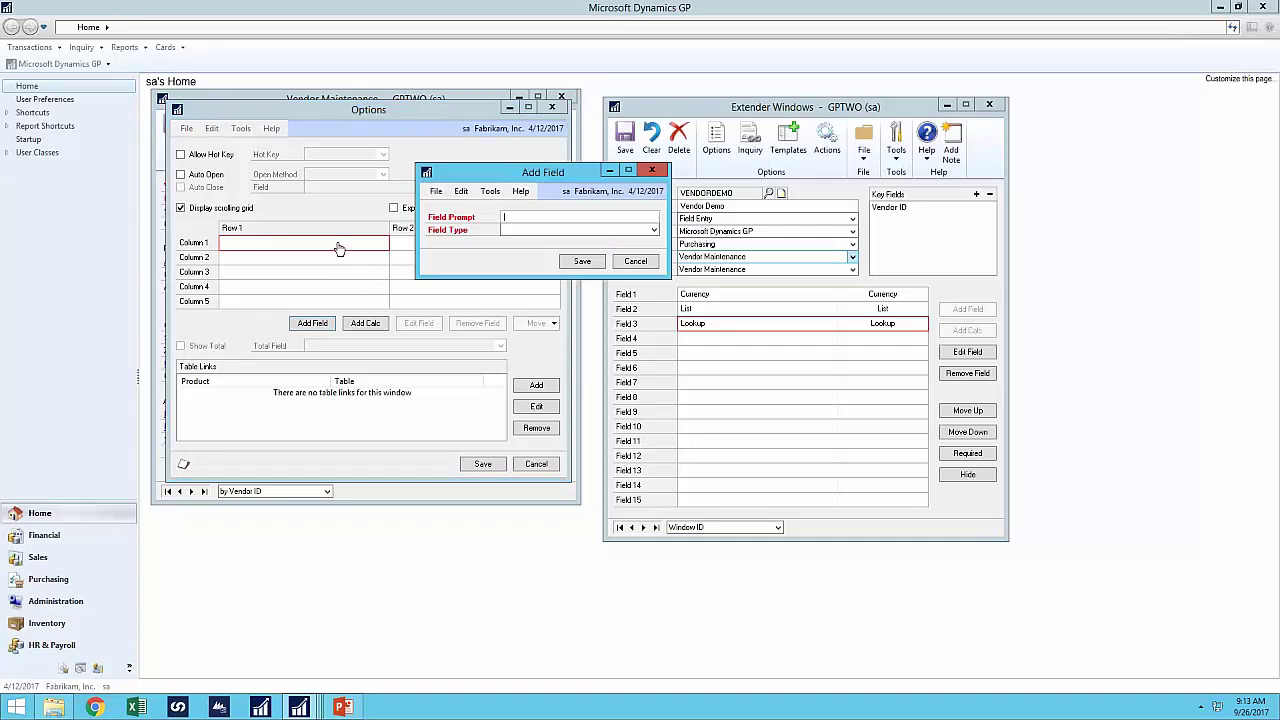
{"action": "left_click", "coordinate": [514, 230]}
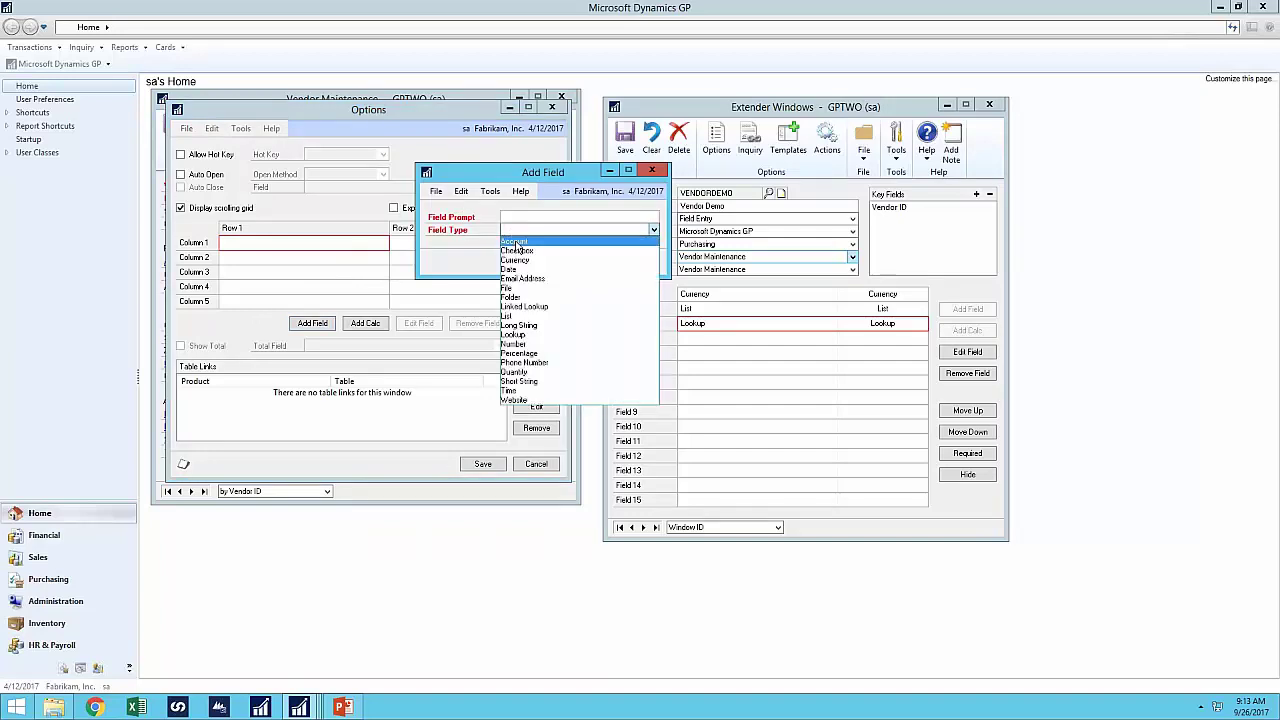
{"action": "left_click", "coordinate": [529, 373]}
{"action": "key", "text": "shift+Tab"}
{"action": "type", "text": "Q"}
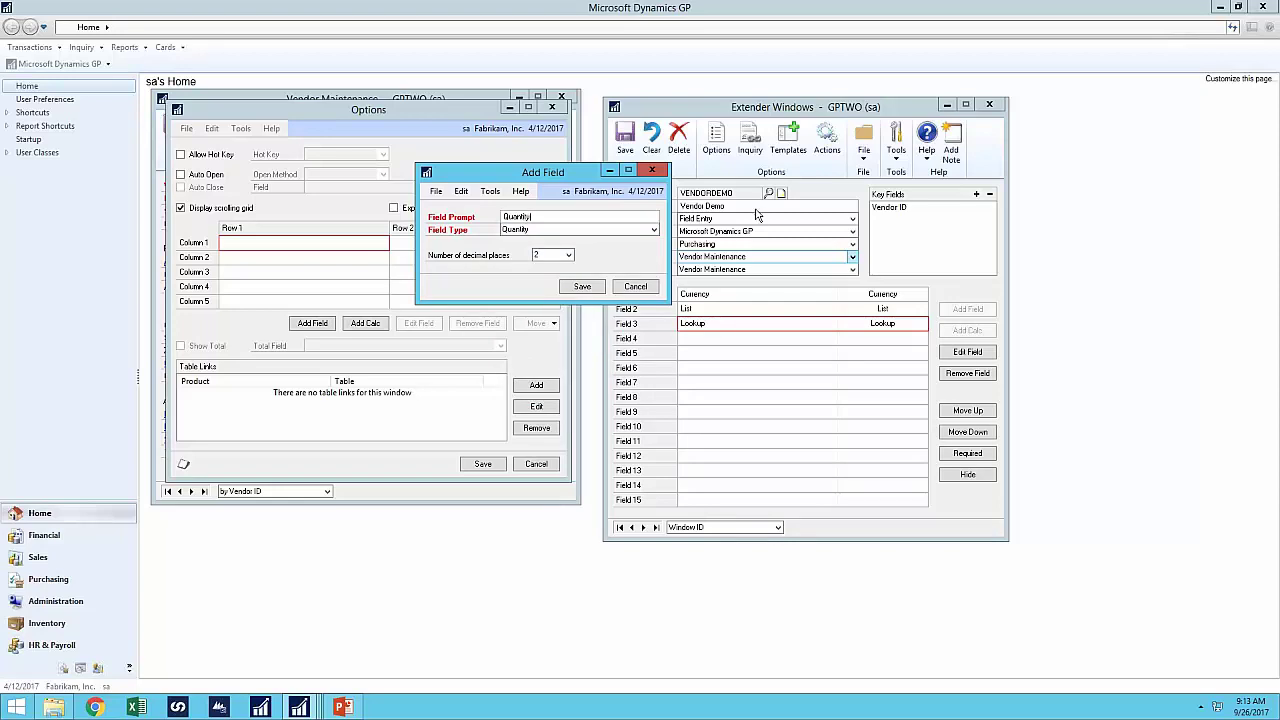
{"action": "left_click", "coordinate": [582, 286]}
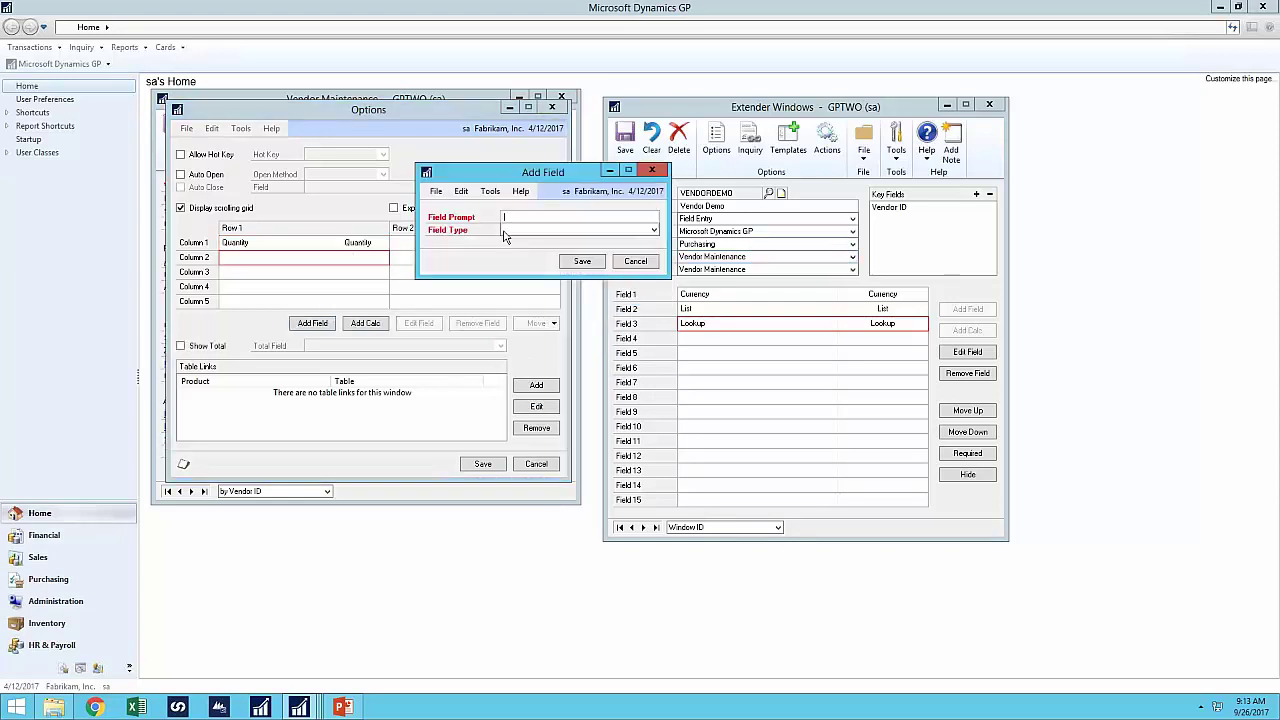
- Add a Date grid column, then save VENDORDEMO without a SmartConnect view
{"action": "left_click", "coordinate": [520, 230]}
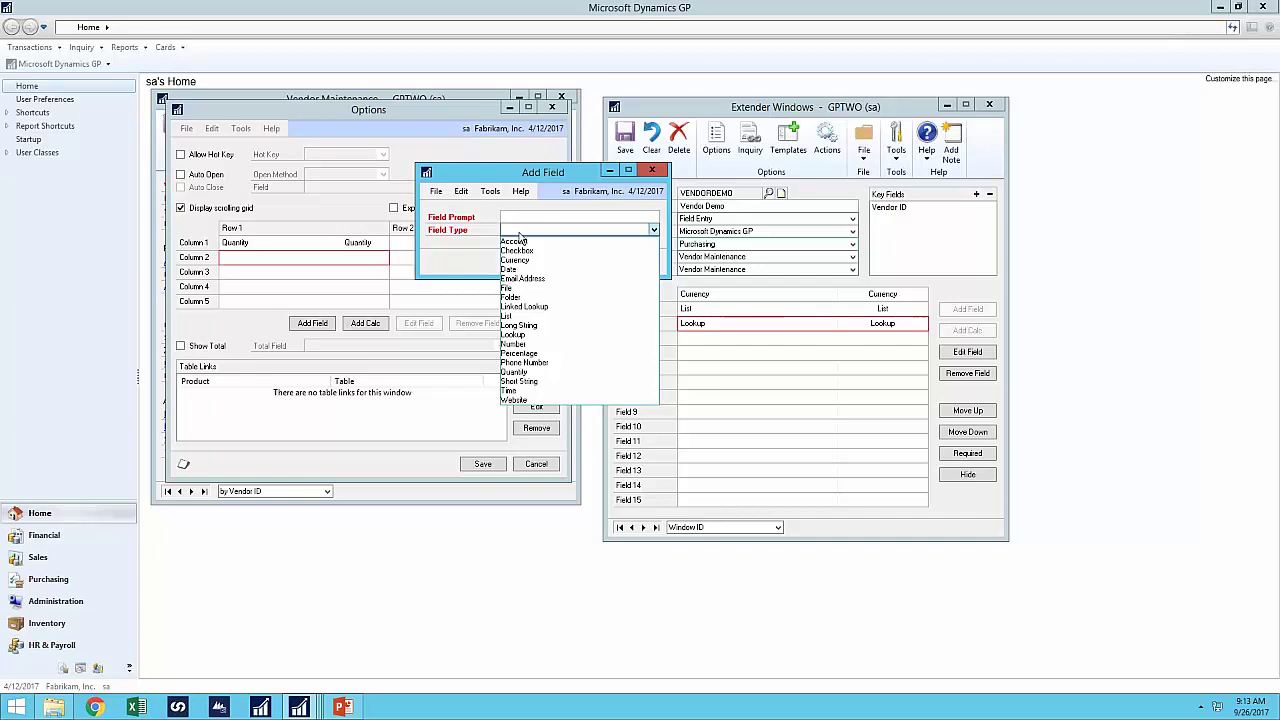
{"action": "left_click", "coordinate": [522, 269]}
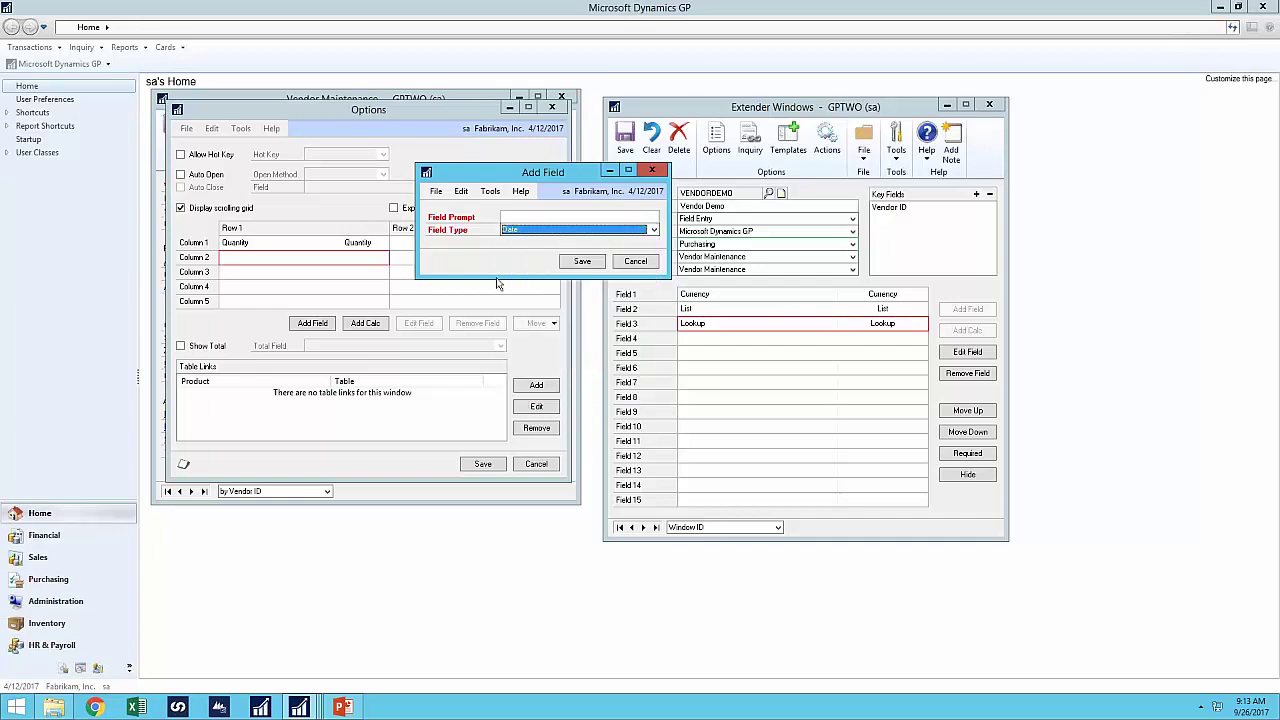
{"action": "left_click", "coordinate": [557, 218]}
{"action": "type", "text": "Date"}
{"action": "left_click", "coordinate": [566, 268]}
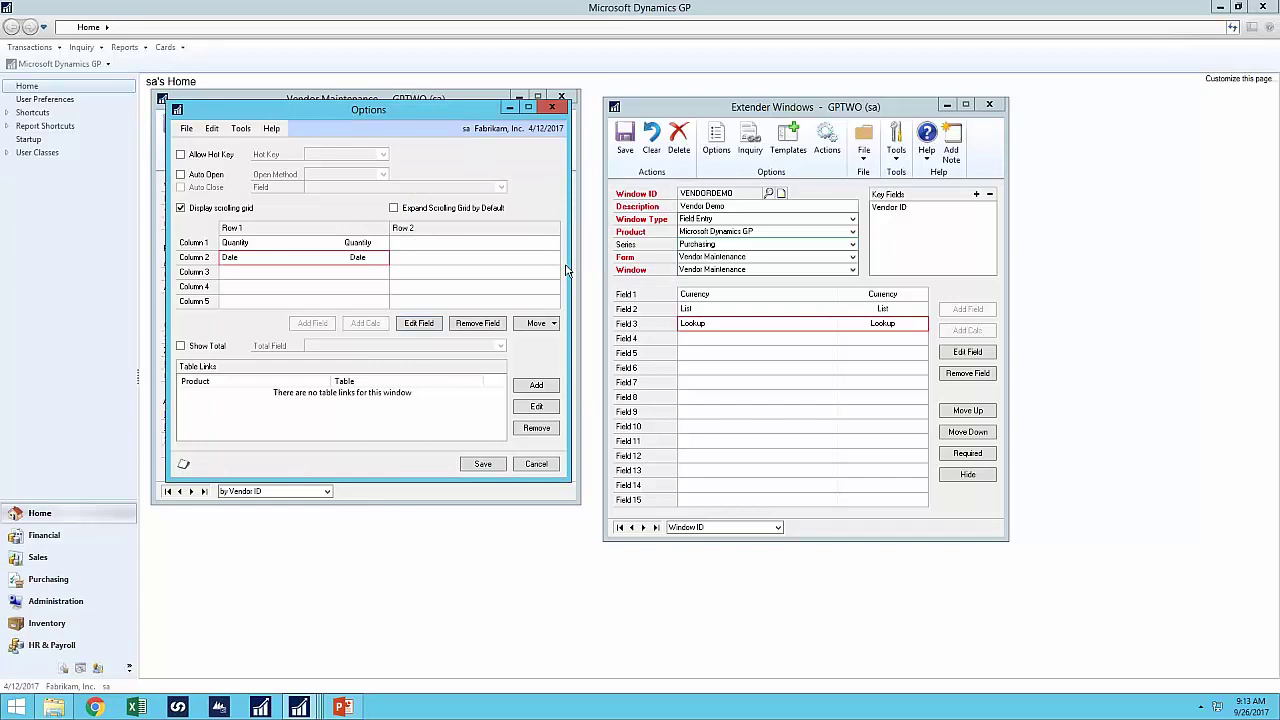
{"action": "left_click", "coordinate": [484, 464]}
{"action": "left_click", "coordinate": [624, 152]}
{"action": "left_click", "coordinate": [703, 393]}
- Load the first vendor in Vendor Maintenance and open its Vendor Demo window
{"action": "left_click", "coordinate": [561, 96]}
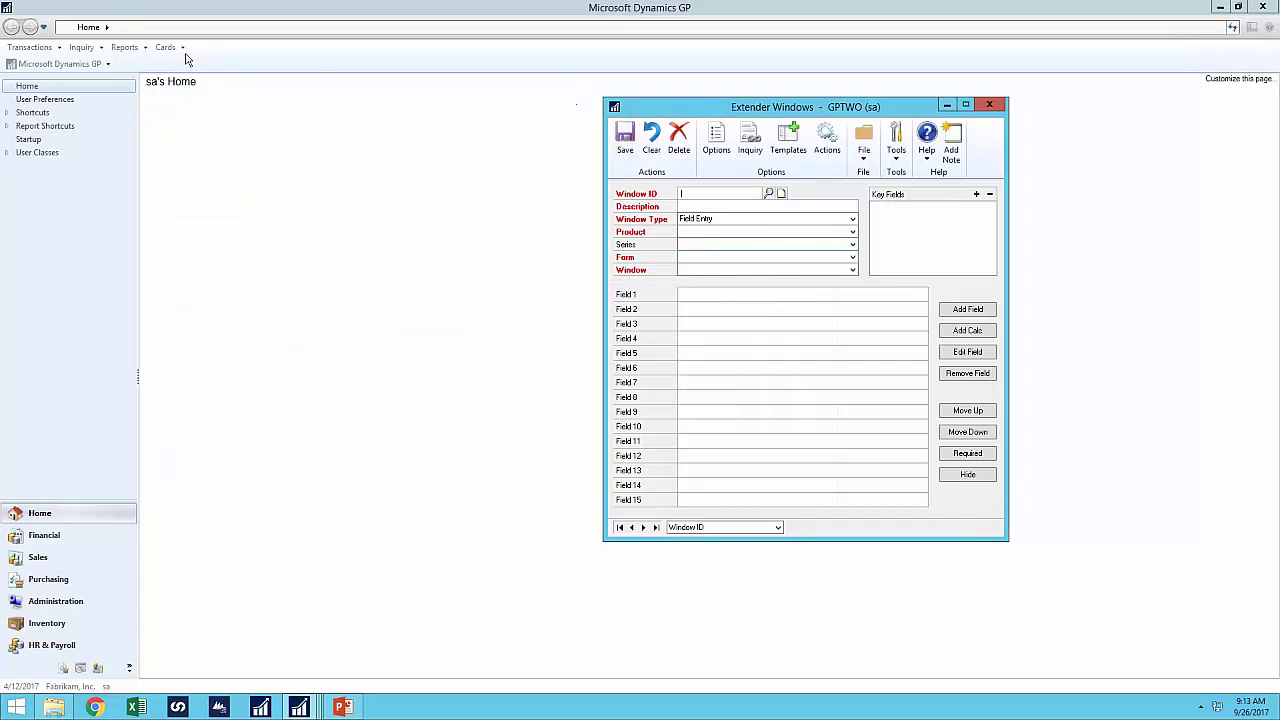
{"action": "left_click", "coordinate": [179, 48]}
{"action": "mouse_move", "coordinate": [205, 106]}
{"action": "left_click", "coordinate": [355, 106]}
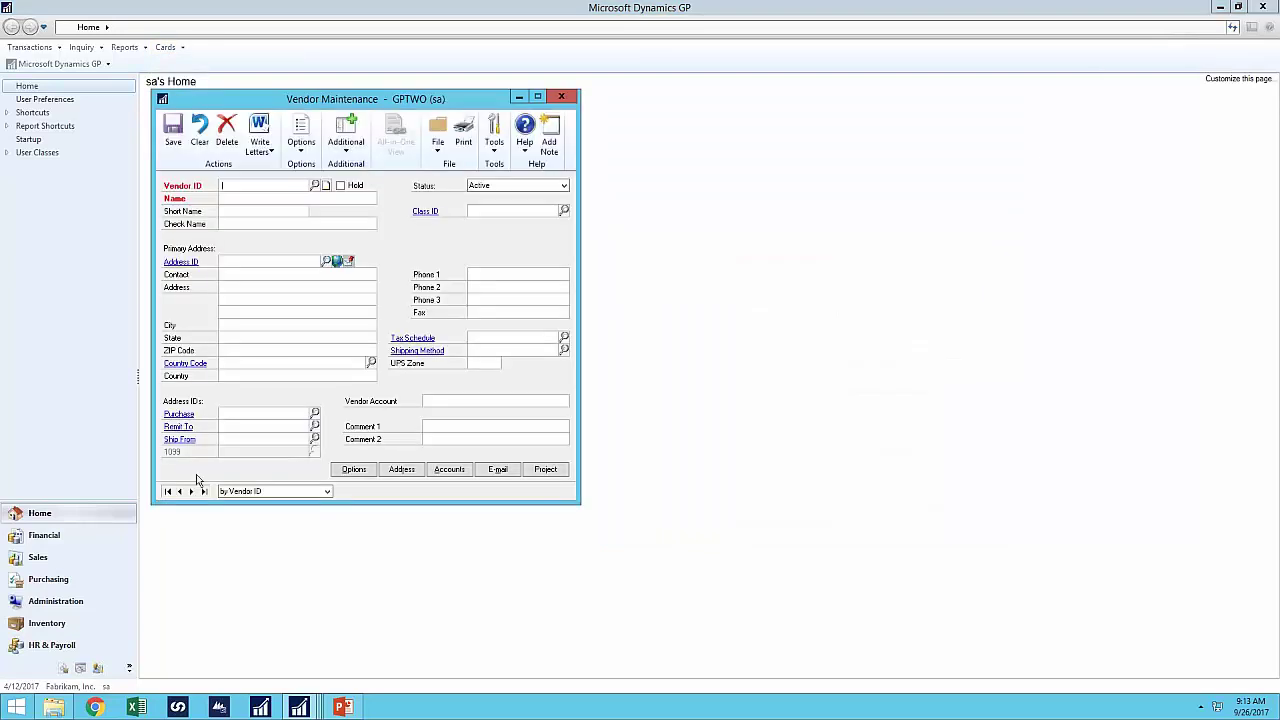
{"action": "left_click", "coordinate": [191, 491]}
{"action": "left_click", "coordinate": [349, 156]}
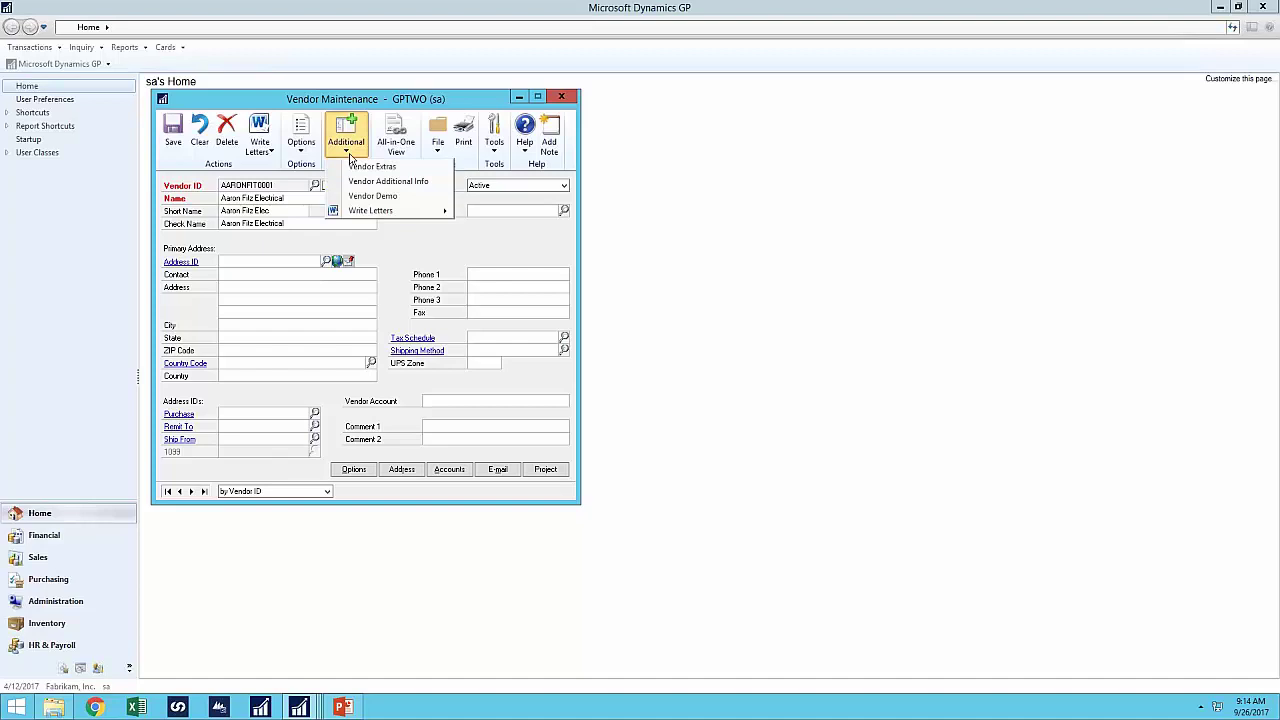
{"action": "left_click", "coordinate": [361, 197]}
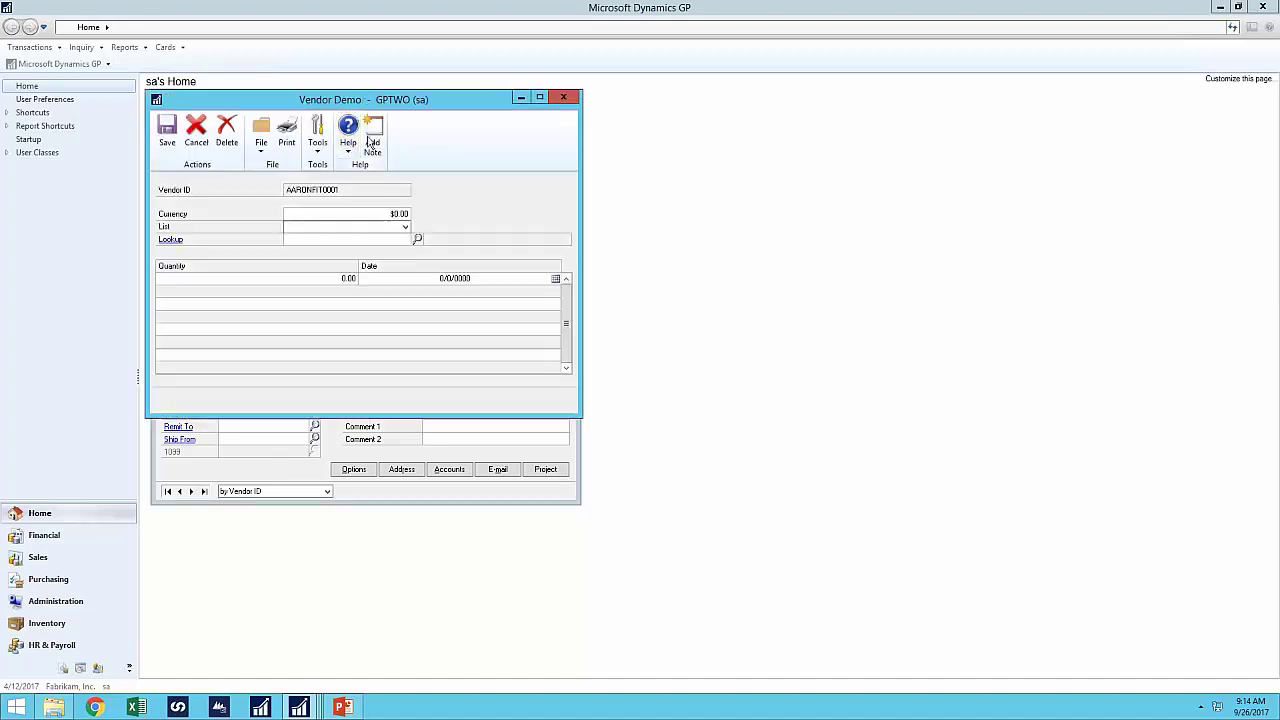
{"action": "left_click_drag", "start_coordinate": [352, 103], "coordinate": [688, 130]}
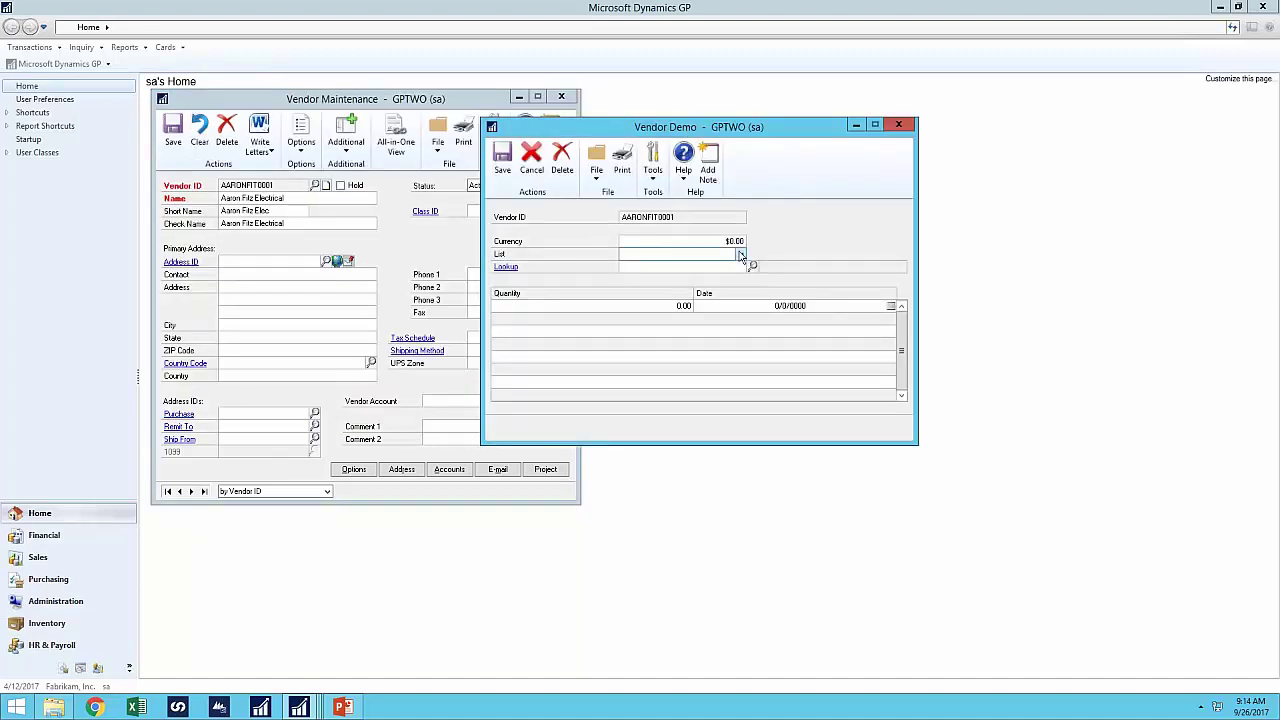
- Enter Currency $10.00, pick a List item, and look up item 100XLG Green Phone
{"action": "type", "text": "0.10"}
{"action": "key", "text": "Tab"}
{"action": "left_click", "coordinate": [705, 254]}
{"action": "left_click", "coordinate": [645, 282]}
{"action": "left_click", "coordinate": [753, 267]}
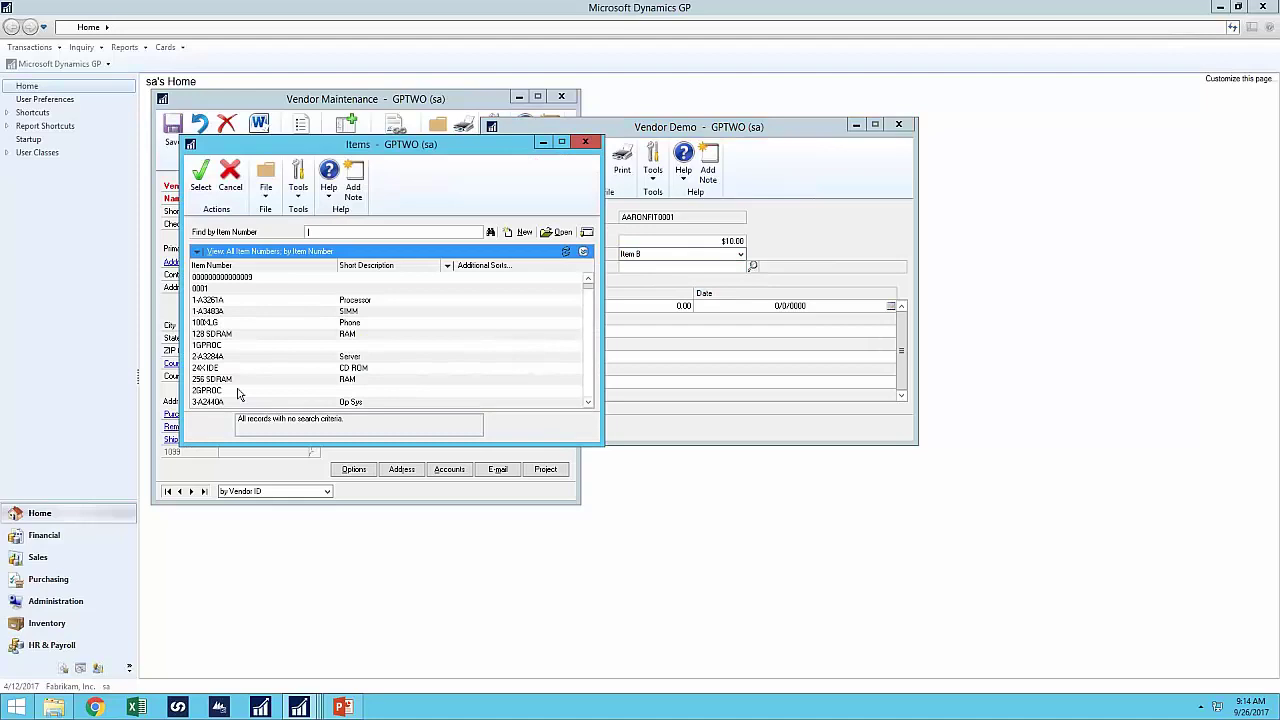
{"action": "double_click", "coordinate": [210, 326]}
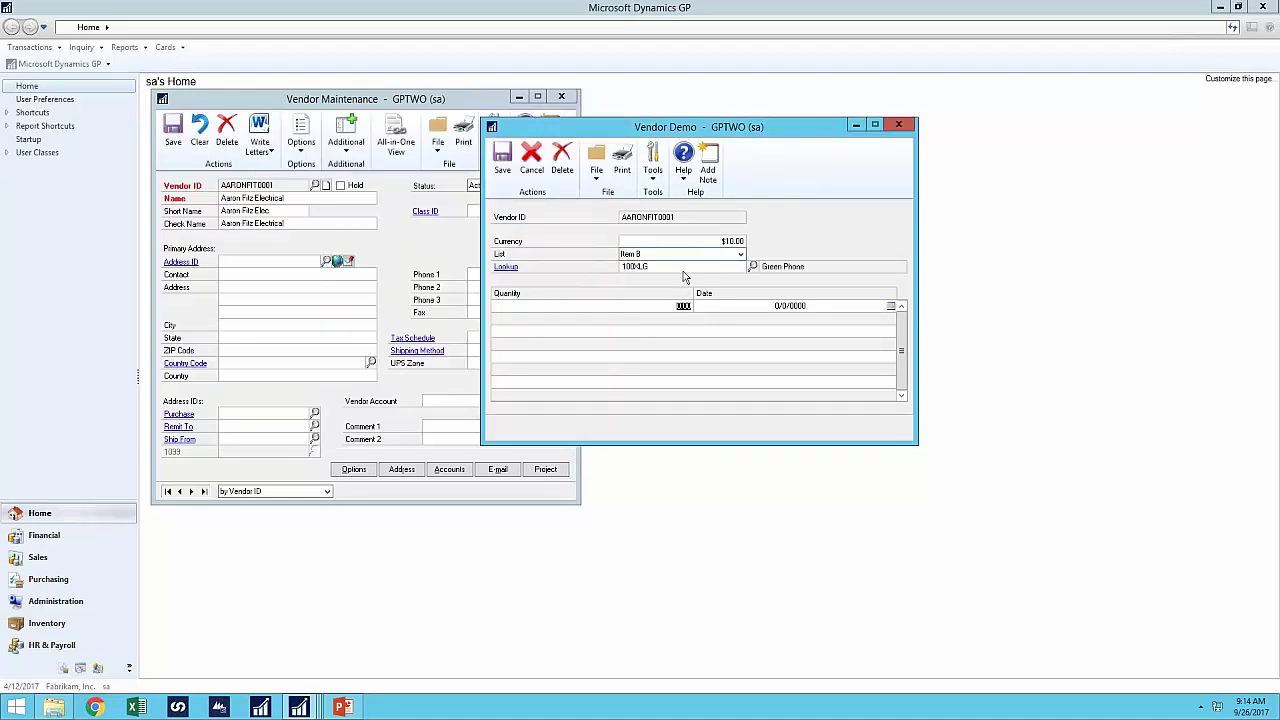
- Add grid rows 200 on 12/12/1981 and 3 on 1/1/1991, then close Vendor Demo
{"action": "left_click", "coordinate": [654, 306]}
{"action": "type", "text": "200"}
{"action": "key", "text": "Tab"}
{"action": "type", "text": "12121981"}
{"action": "key", "text": "Tab"}
{"action": "type", "text": "3"}
{"action": "key", "text": "Tab"}
{"action": "type", "text": "010"}
{"action": "type", "text": "1991"}
{"action": "key", "text": "Tab"}
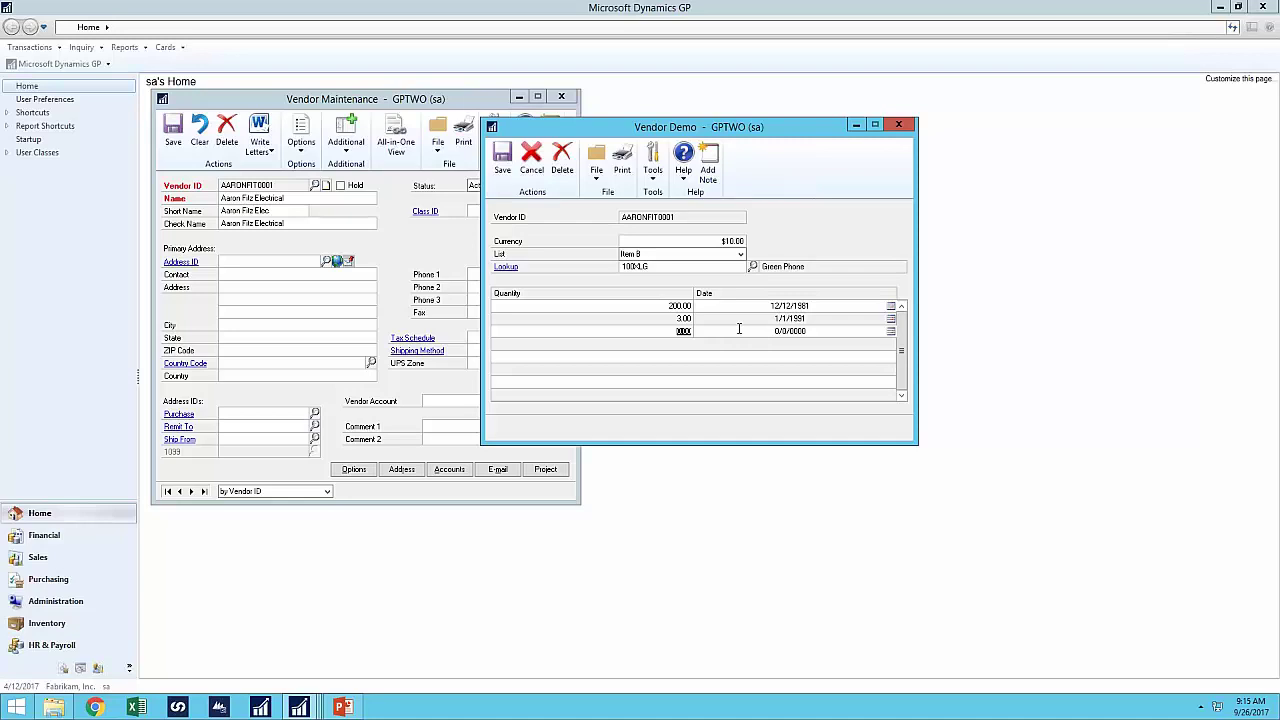
{"action": "left_click", "coordinate": [899, 125]}
- Answer the save prompt and load the VENDORDEMO definition in Extender Windows
{"action": "left_click", "coordinate": [590, 393]}
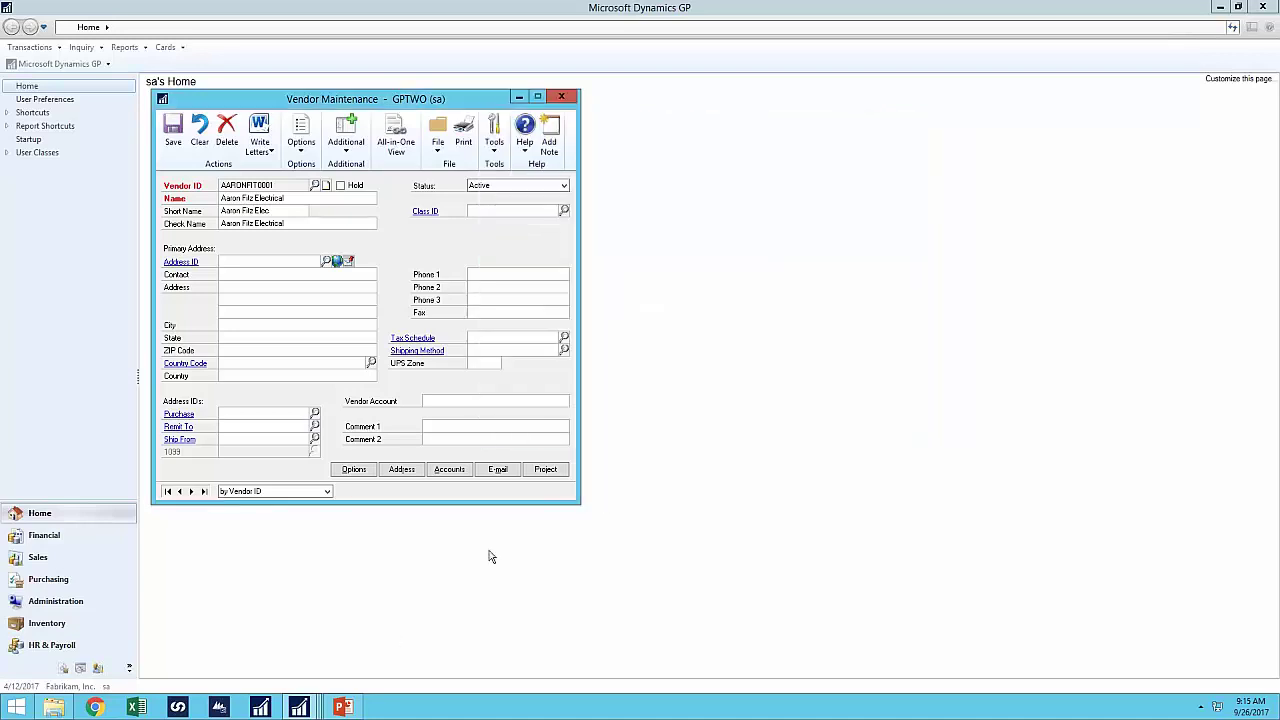
{"action": "mouse_move", "coordinate": [312, 709]}
{"action": "left_click", "coordinate": [373, 652]}
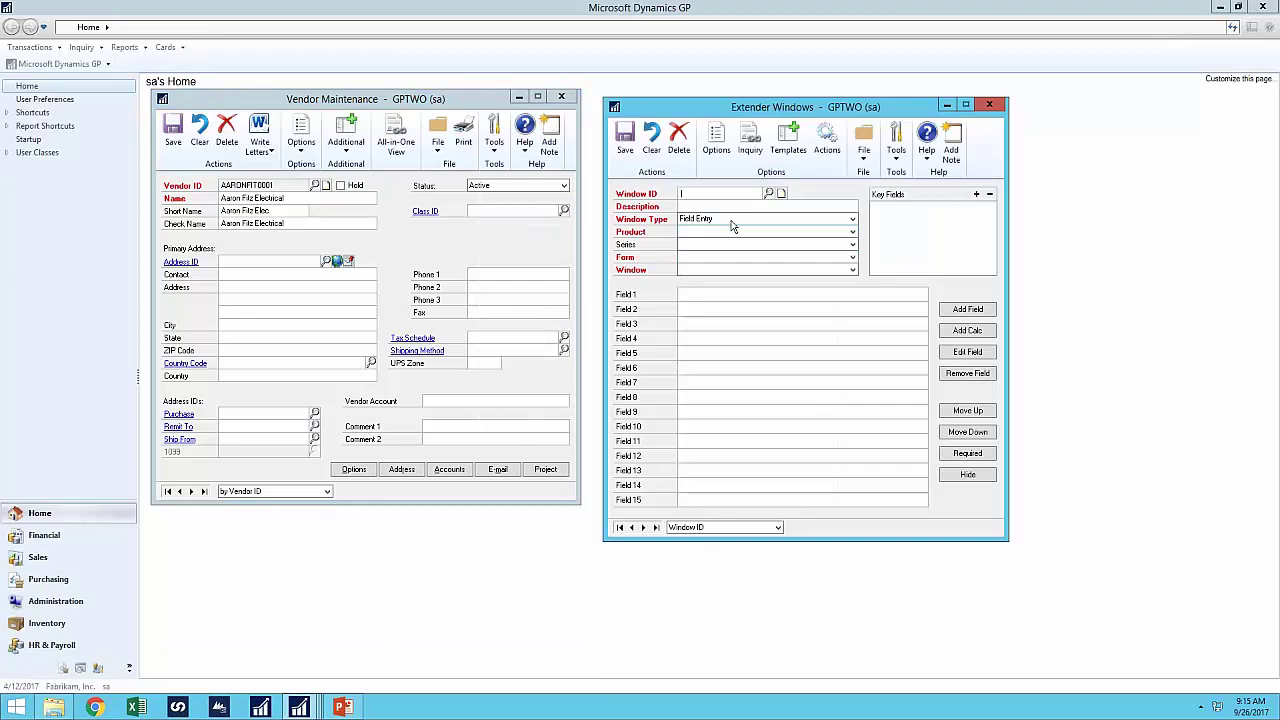
{"action": "left_click", "coordinate": [769, 194]}
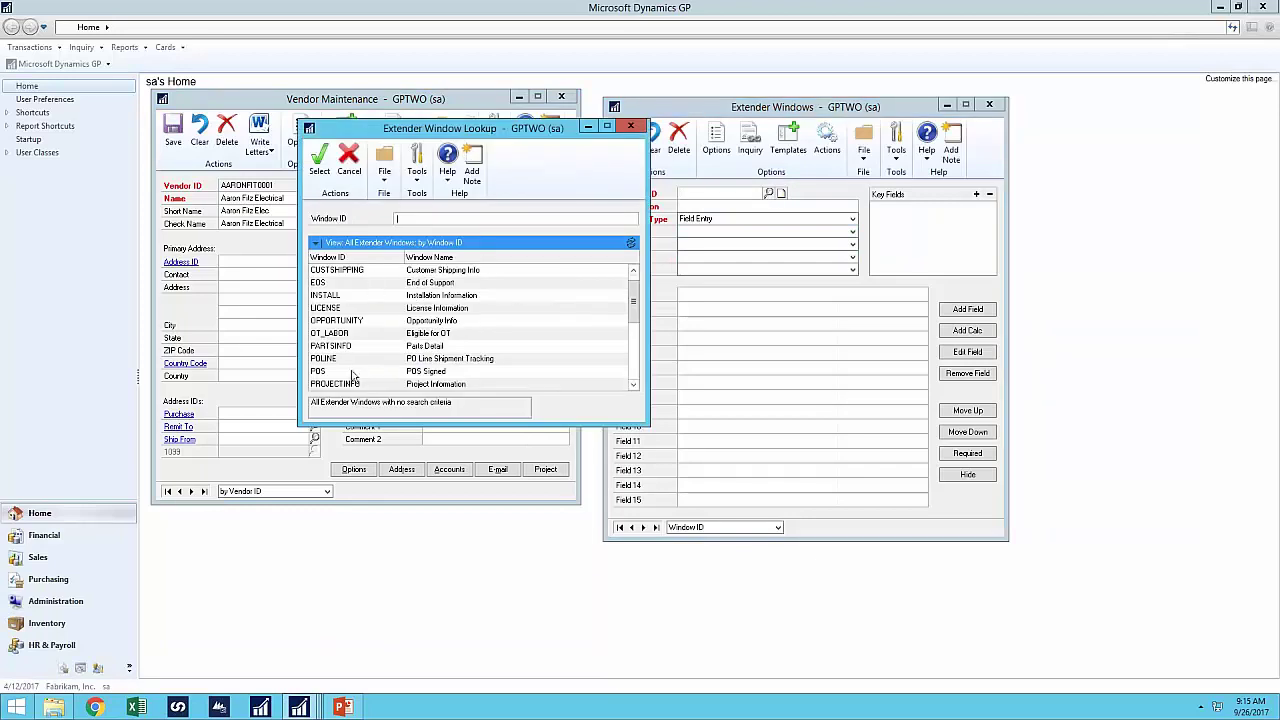
{"action": "left_click_drag", "start_coordinate": [633, 300], "coordinate": [633, 357]}
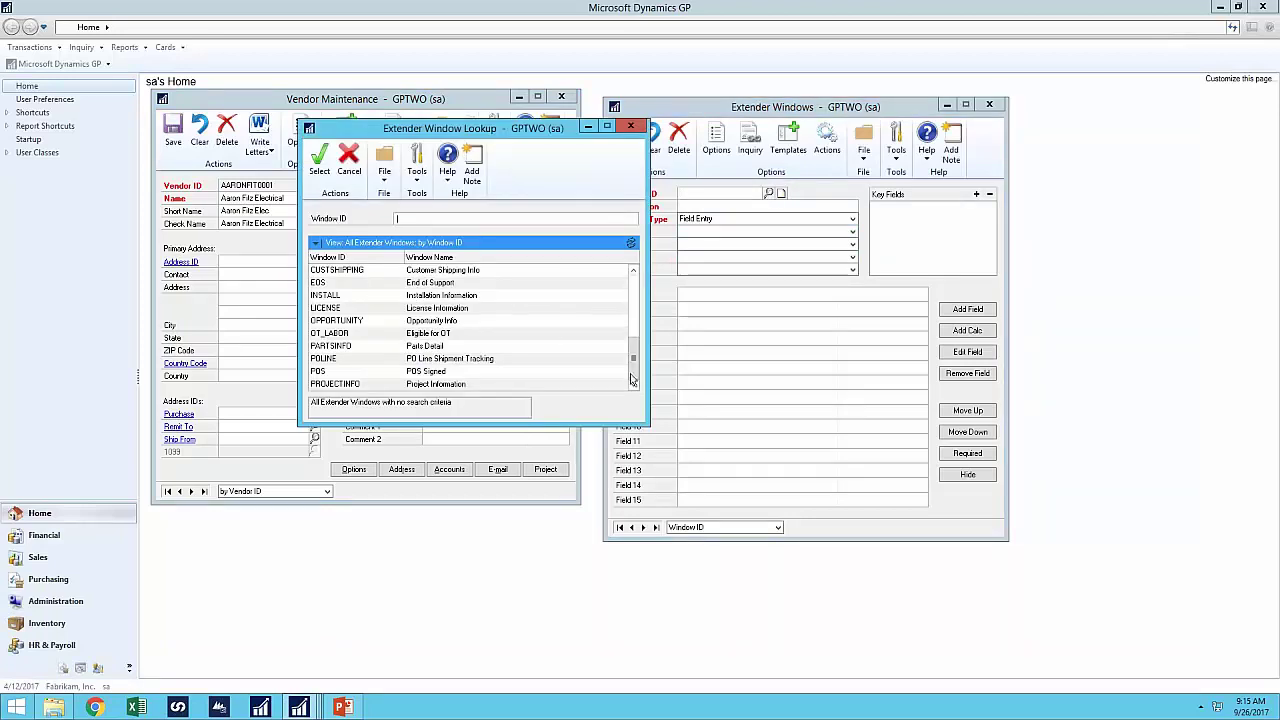
{"action": "double_click", "coordinate": [340, 385]}
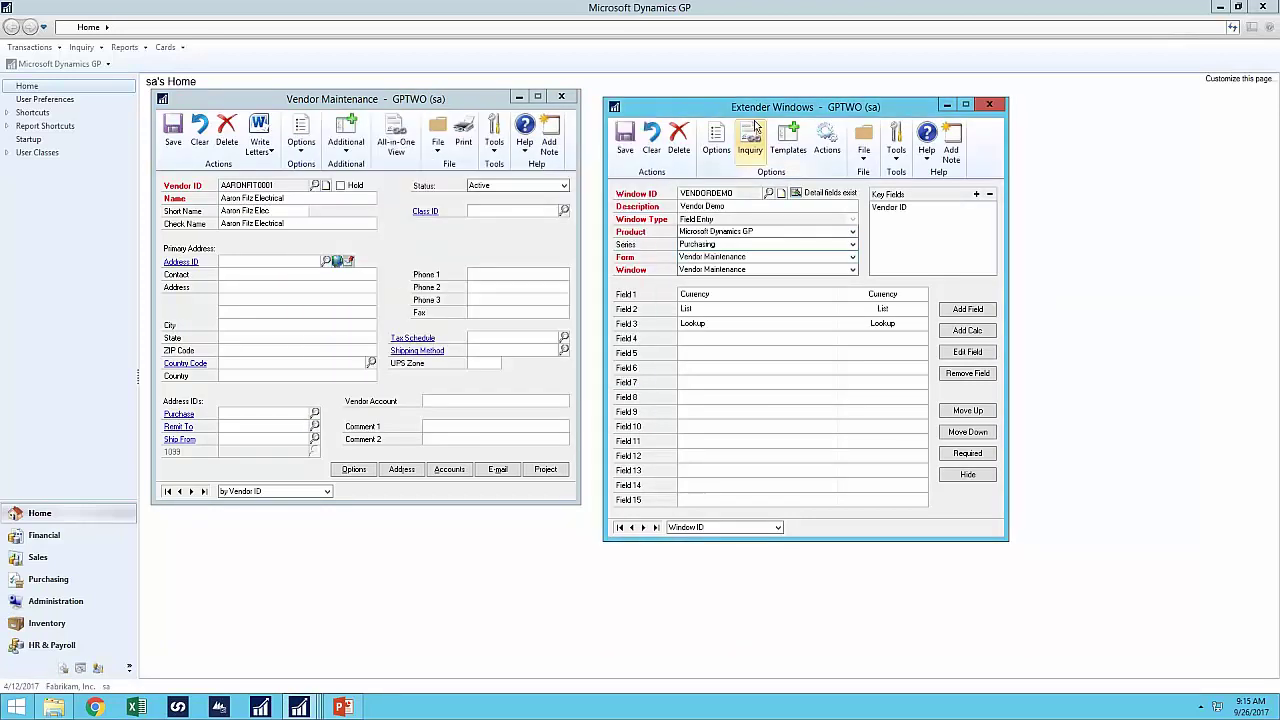
- Make VENDORDEMO auto-open on Field Entry of the Vendor Short Name field
{"action": "left_click", "coordinate": [733, 163]}
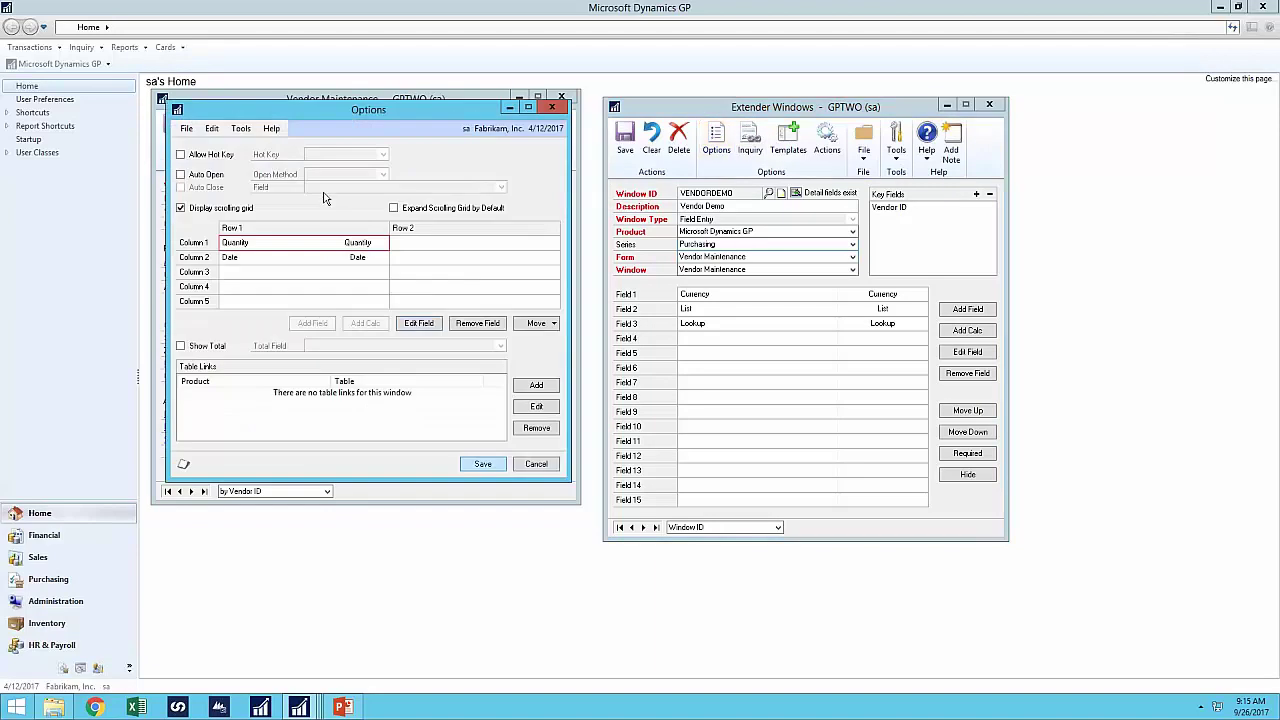
{"action": "left_click", "coordinate": [207, 175]}
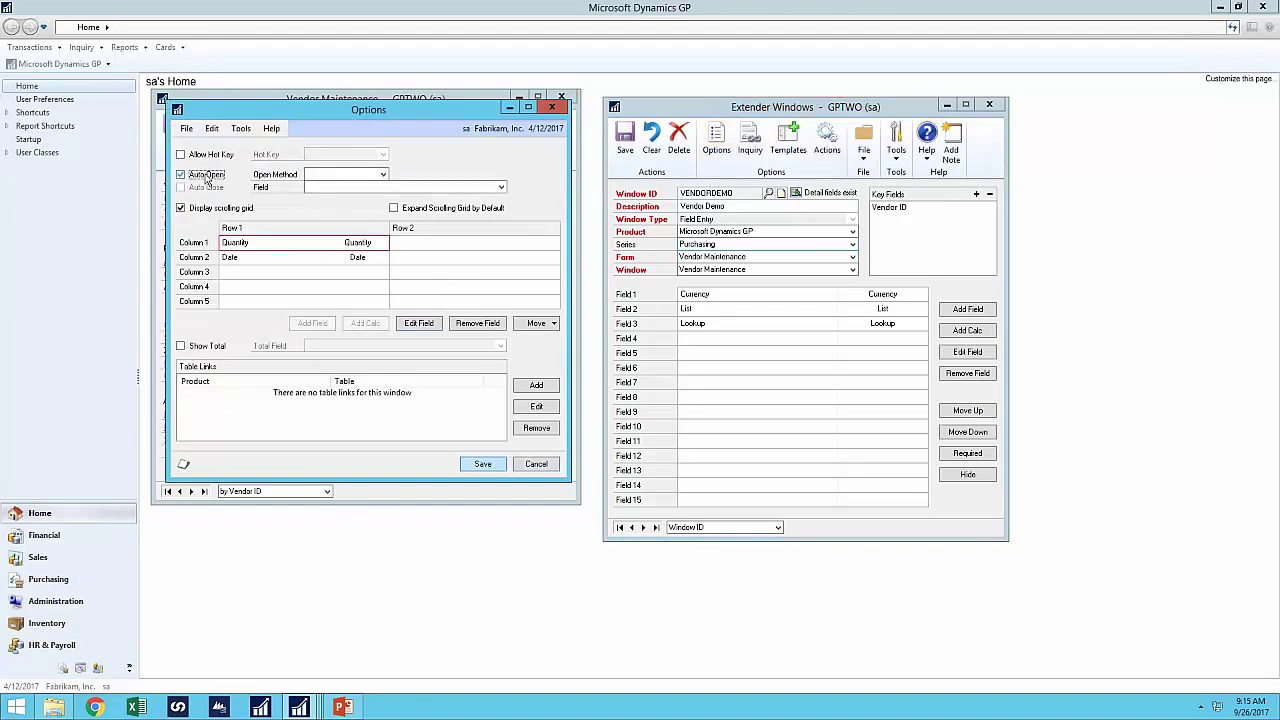
{"action": "left_click", "coordinate": [330, 174]}
{"action": "left_click", "coordinate": [338, 188]}
{"action": "left_click_drag", "start_coordinate": [334, 114], "coordinate": [716, 117]}
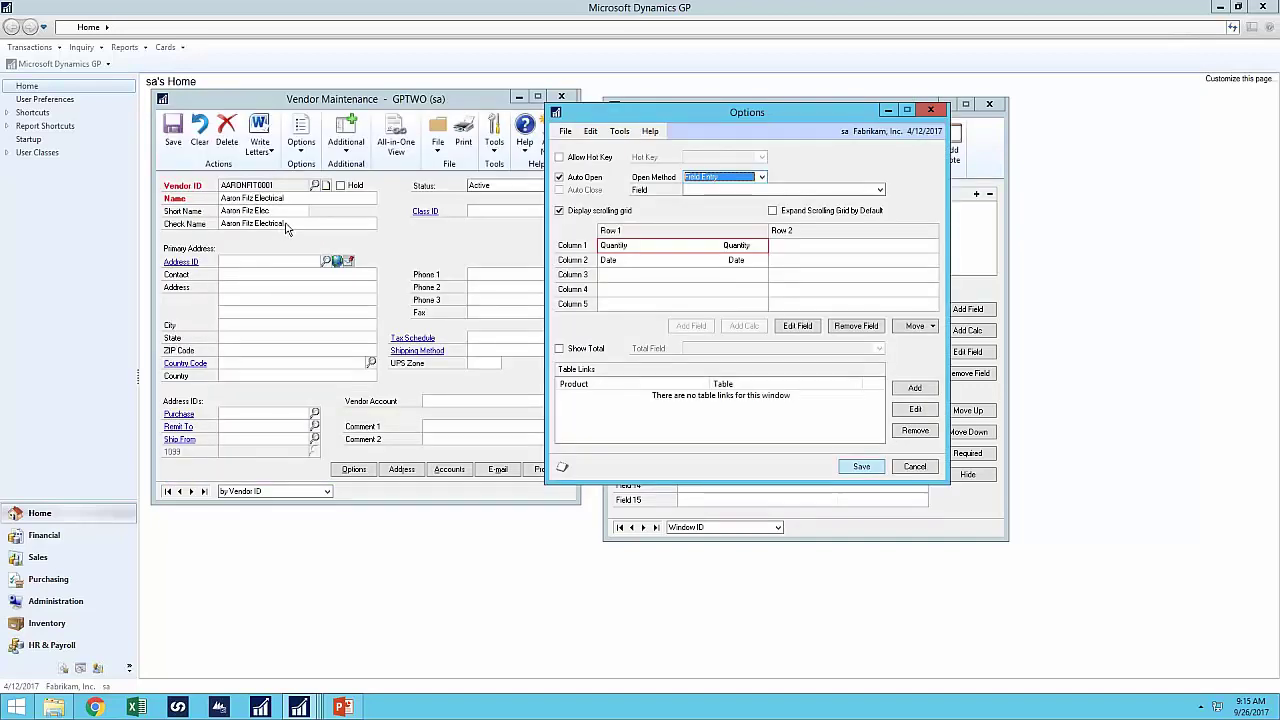
{"action": "left_click", "coordinate": [703, 190]}
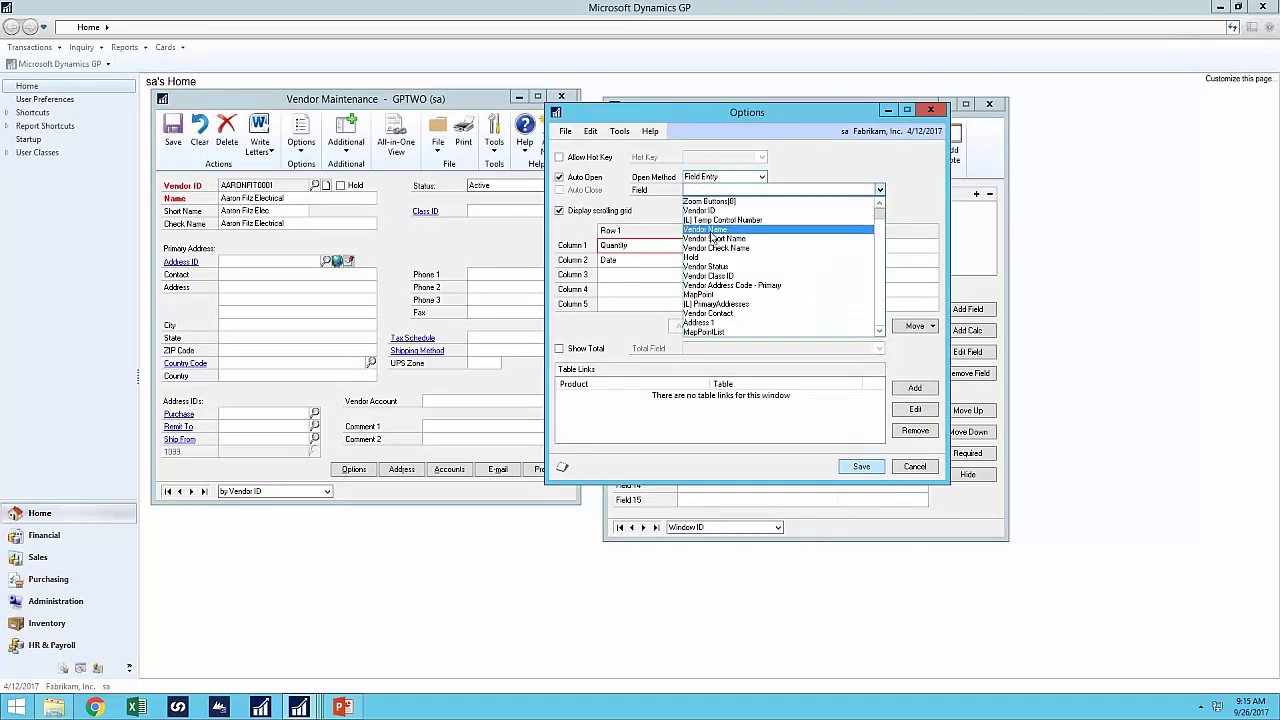
{"action": "left_click", "coordinate": [712, 238]}
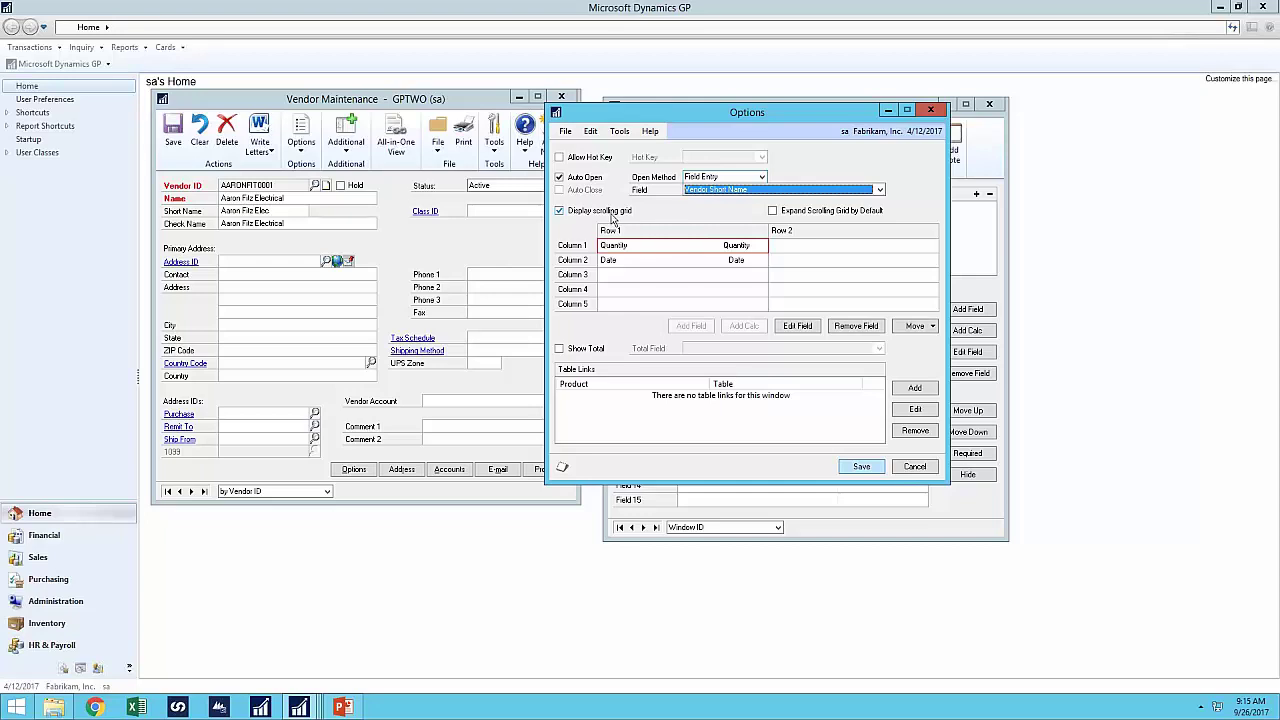
- Turn off the scrolling grid, enable Auto Close and hot key Ctrl+D, and save the options
{"action": "left_click", "coordinate": [611, 214]}
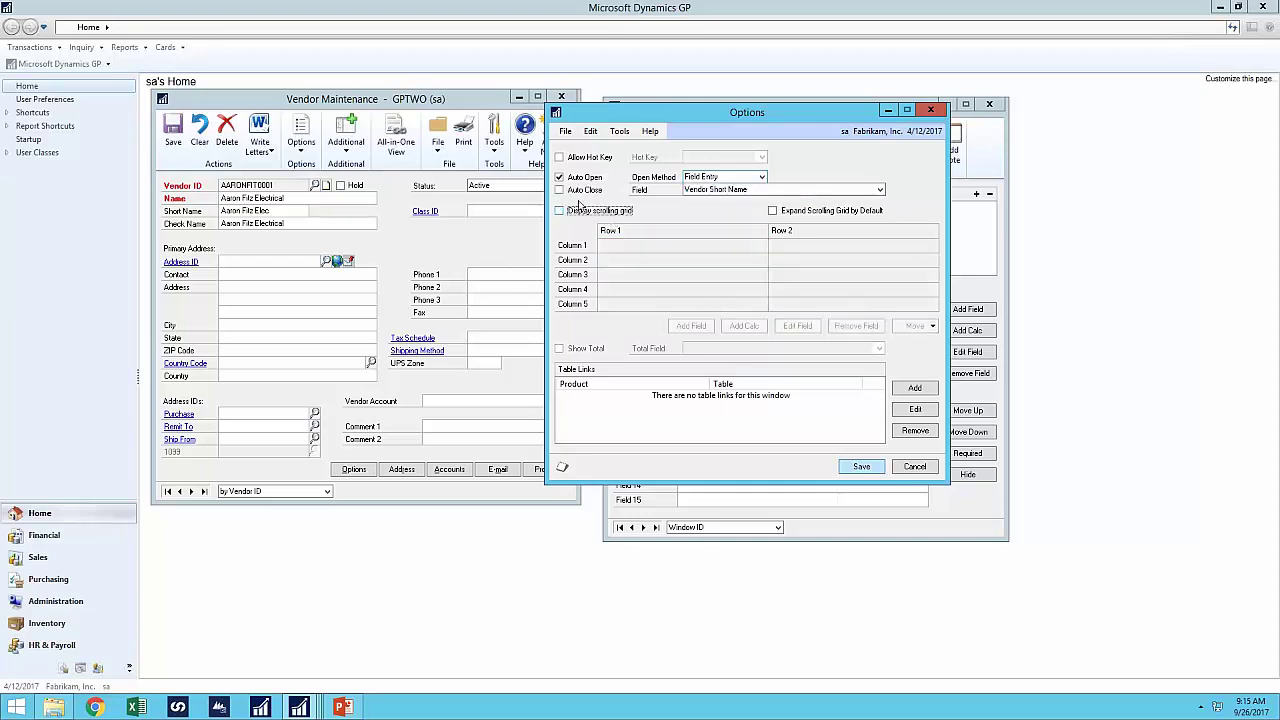
{"action": "left_click", "coordinate": [559, 190]}
{"action": "left_click", "coordinate": [585, 160]}
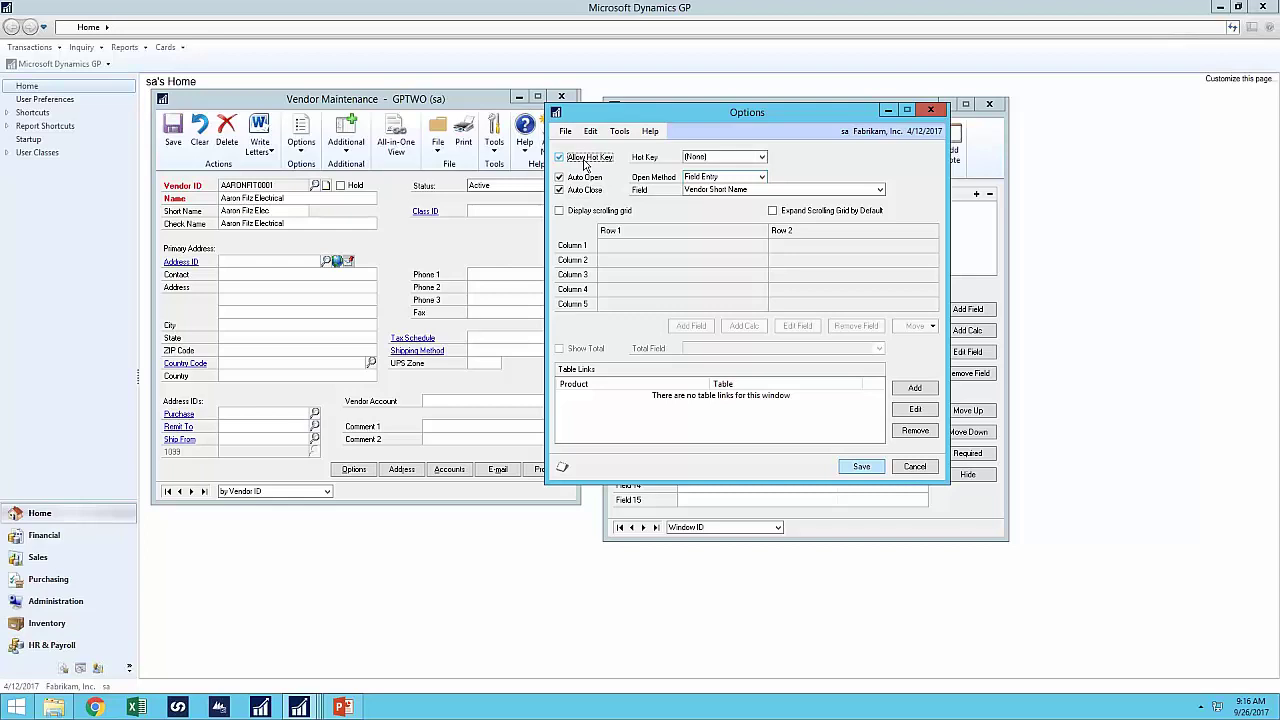
{"action": "left_click", "coordinate": [696, 157]}
{"action": "left_click", "coordinate": [711, 197]}
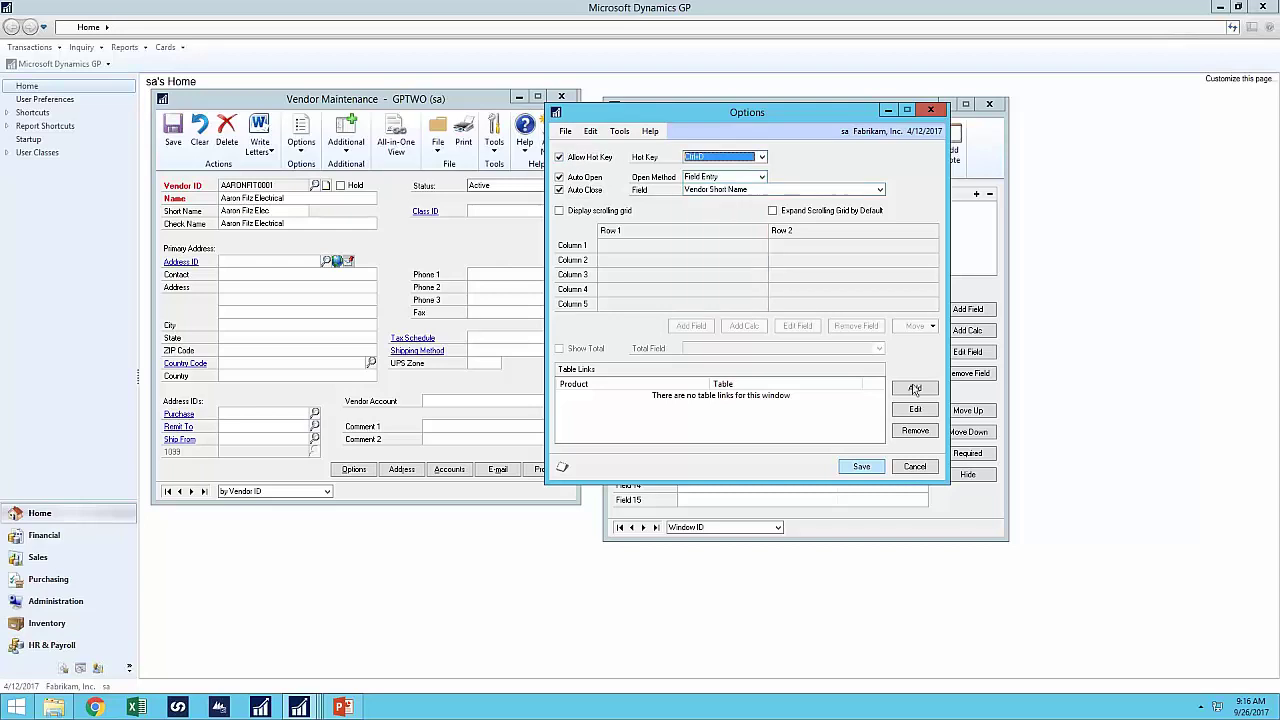
{"action": "left_click", "coordinate": [869, 467]}
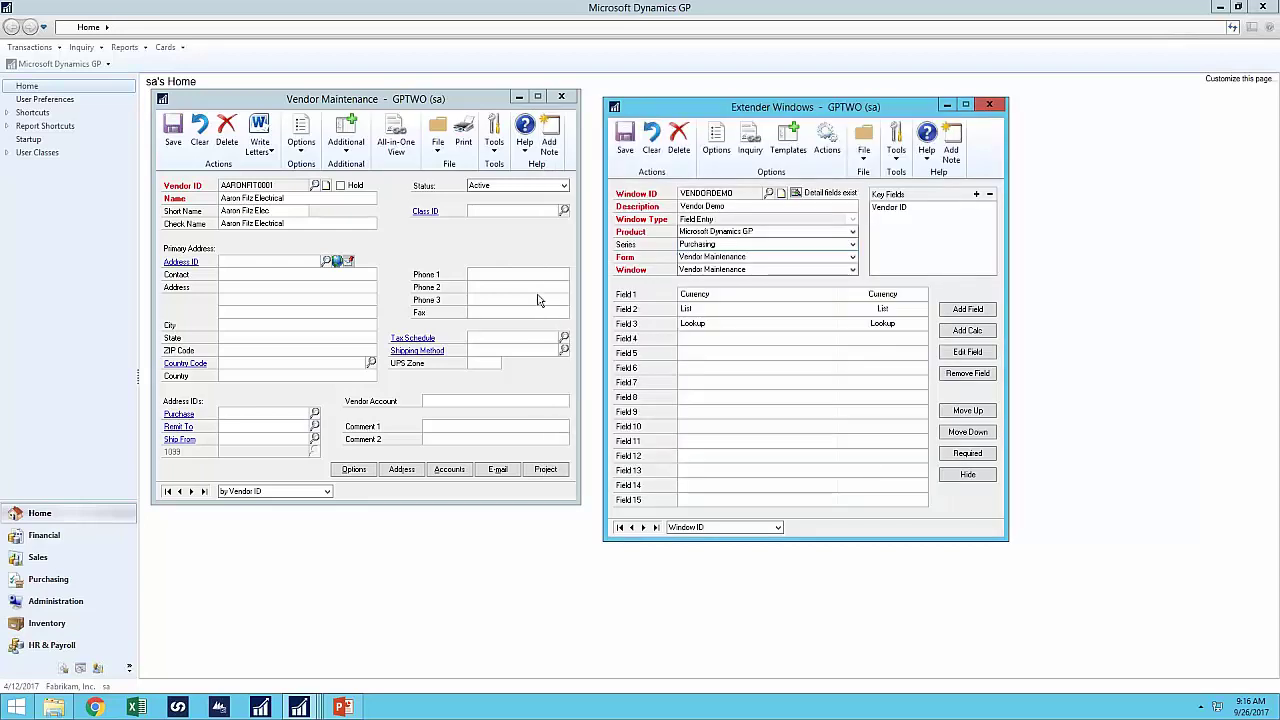
- Close Vendor Maintenance and reopen it blank from the Cards menu
{"action": "left_click", "coordinate": [563, 98]}
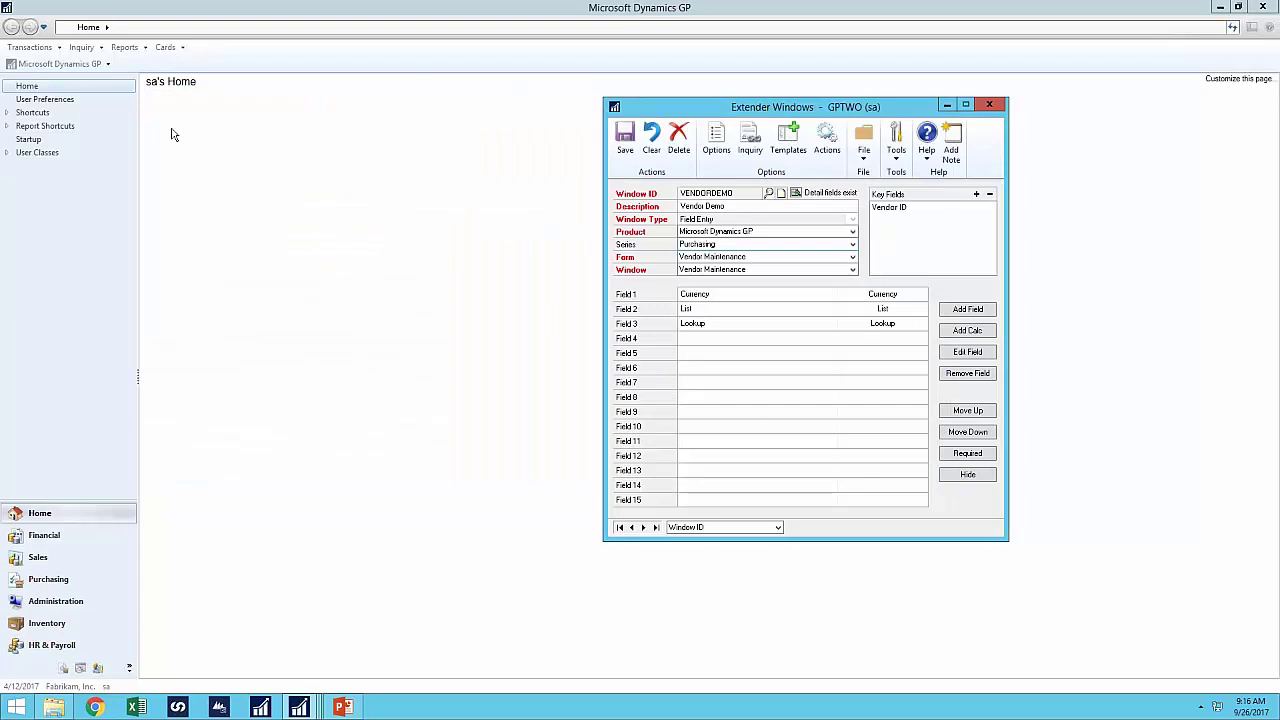
{"action": "left_click", "coordinate": [170, 48]}
{"action": "mouse_move", "coordinate": [196, 107]}
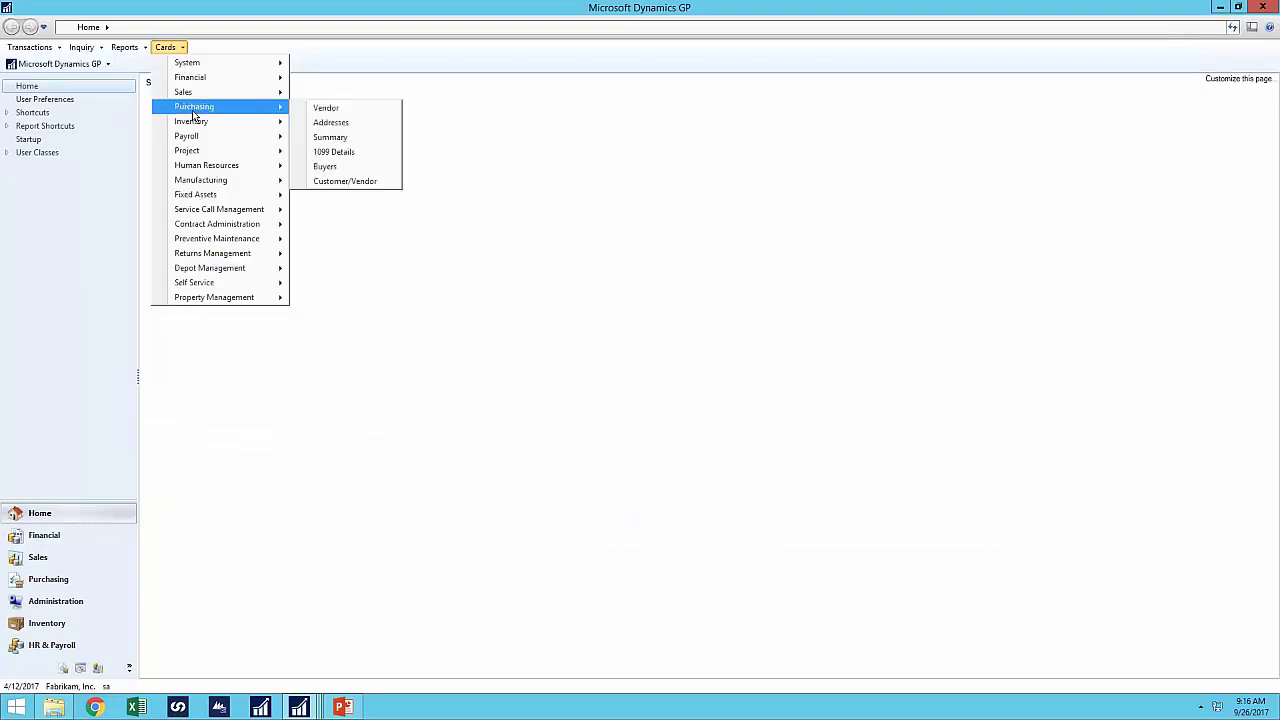
{"action": "left_click", "coordinate": [324, 107]}
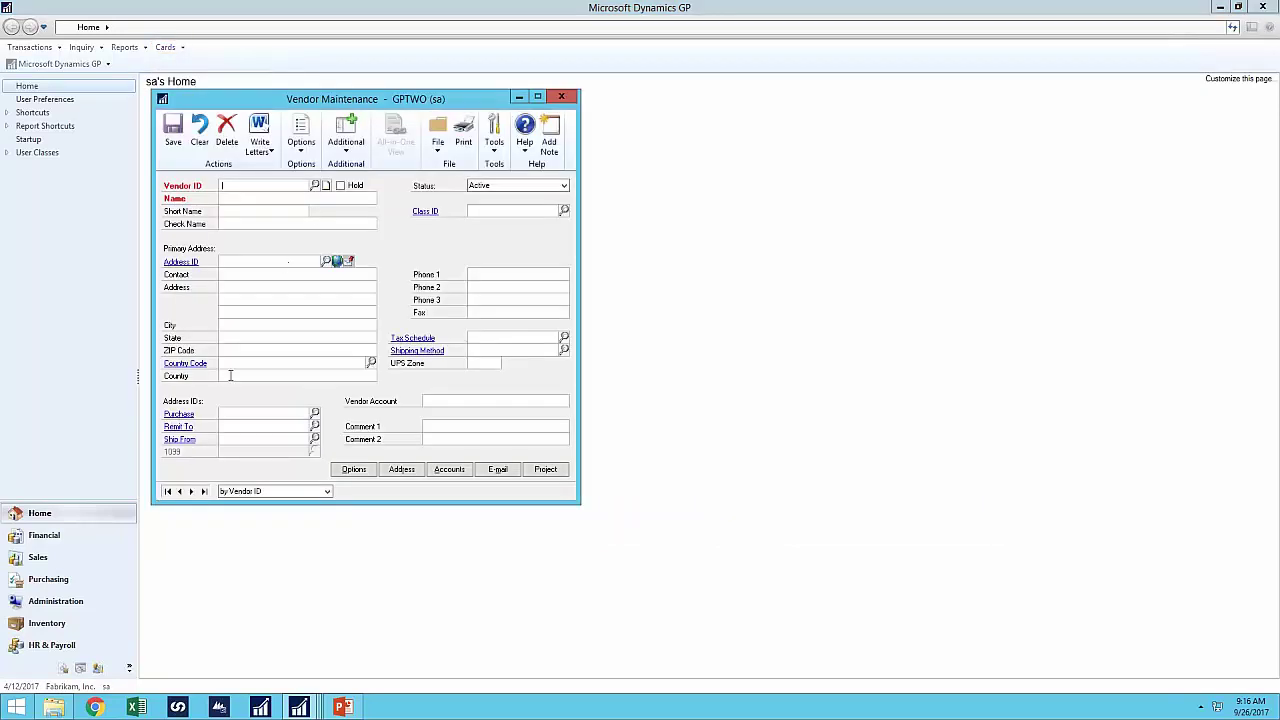
- Load the first vendor record, then save the VENDORDEMO definition and confirm the prompt
{"action": "left_click", "coordinate": [190, 491]}
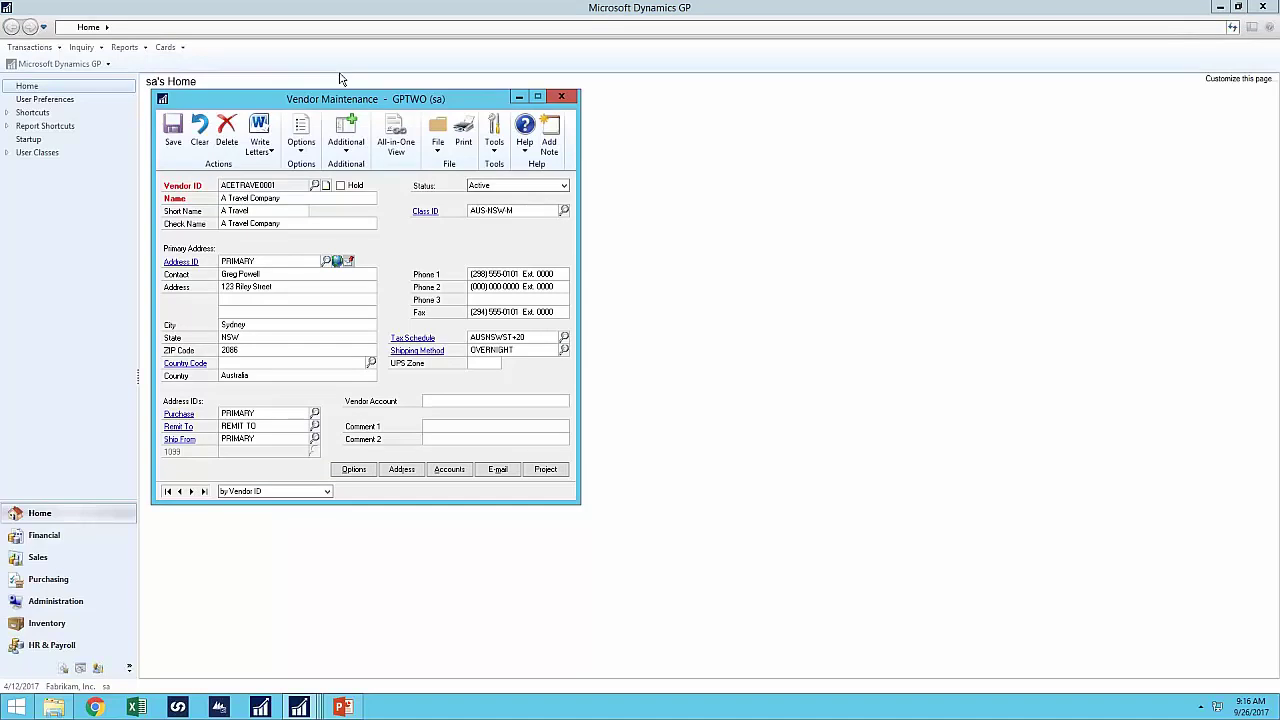
{"action": "left_click", "coordinate": [299, 708]}
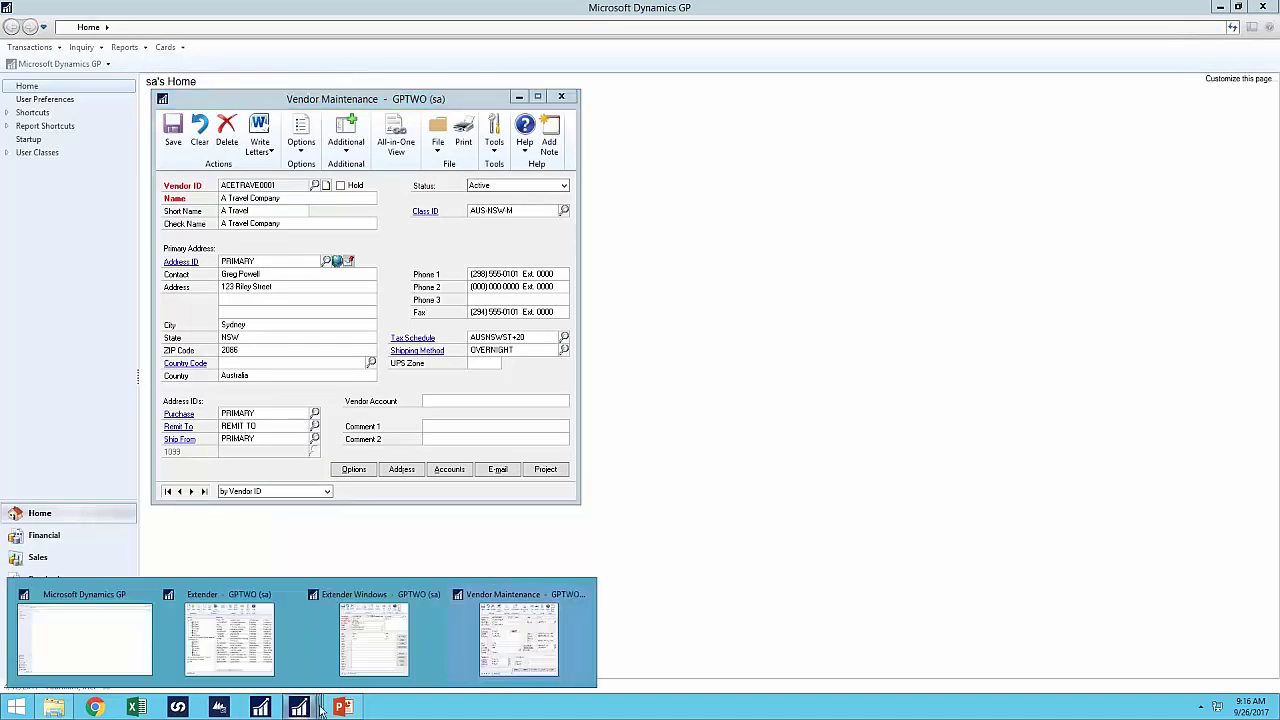
{"action": "left_click", "coordinate": [399, 662]}
{"action": "left_click", "coordinate": [625, 137]}
{"action": "left_click", "coordinate": [679, 397]}
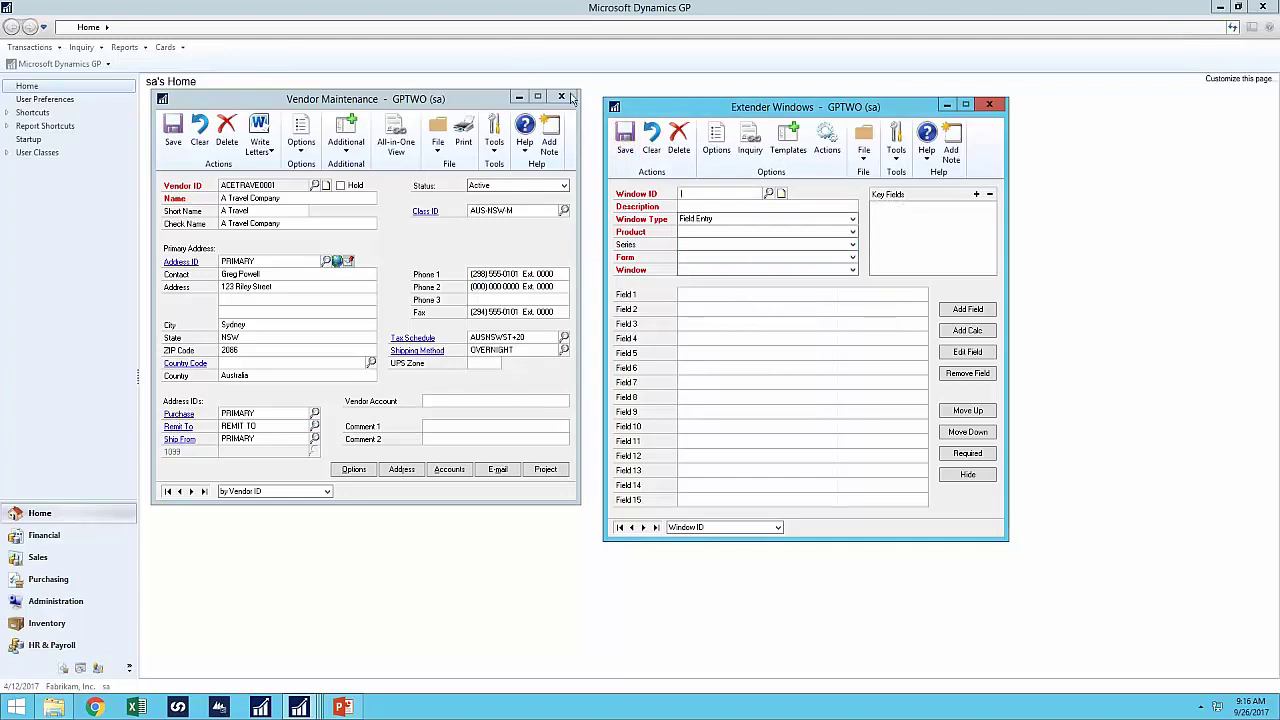
- Reopen Vendor Maintenance and load the first vendor, auto-opening Vendor Demo
{"action": "left_click", "coordinate": [561, 96]}
{"action": "left_click", "coordinate": [165, 47]}
{"action": "mouse_move", "coordinate": [190, 106]}
{"action": "left_click", "coordinate": [358, 109]}
{"action": "left_click", "coordinate": [191, 491]}
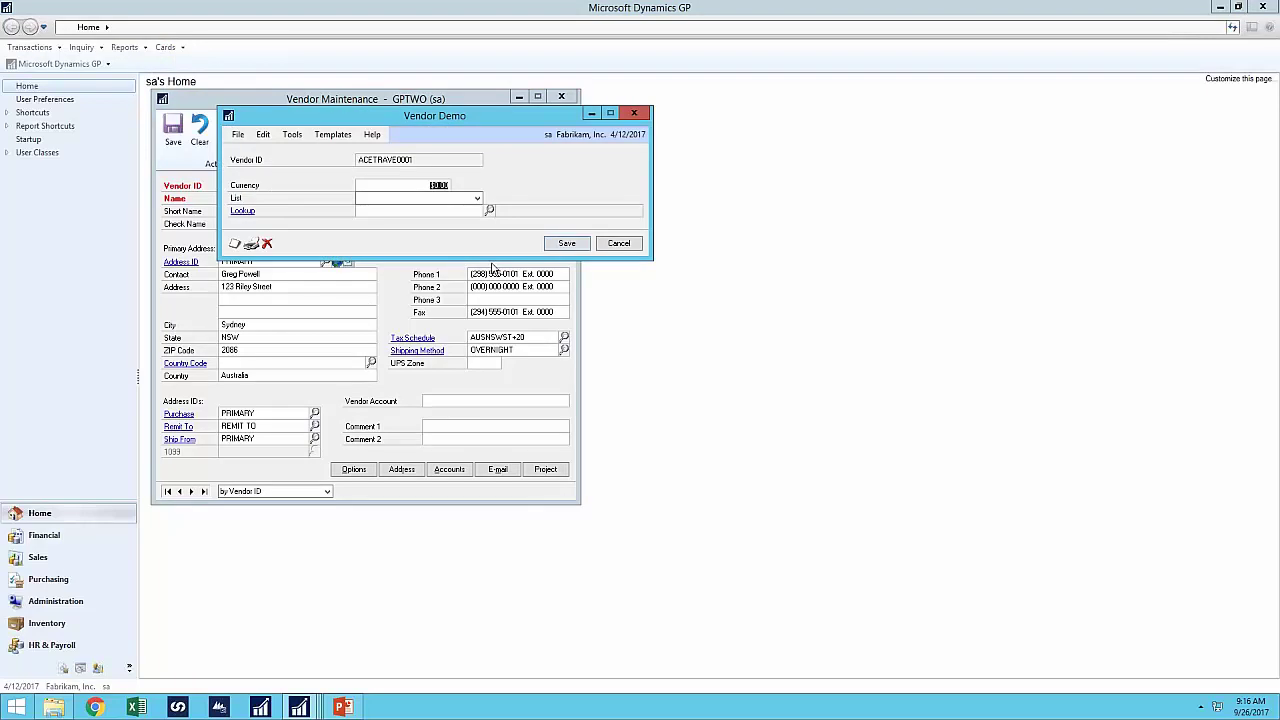
- Enter 100 as the currency, pick Item B in the list, and close Vendor Demo with Ctrl+S
{"action": "type", "text": "100"}
{"action": "key", "text": "Tab"}
{"action": "key", "text": "Down"}
{"action": "key", "text": "Down"}
{"action": "key", "text": "Down"}
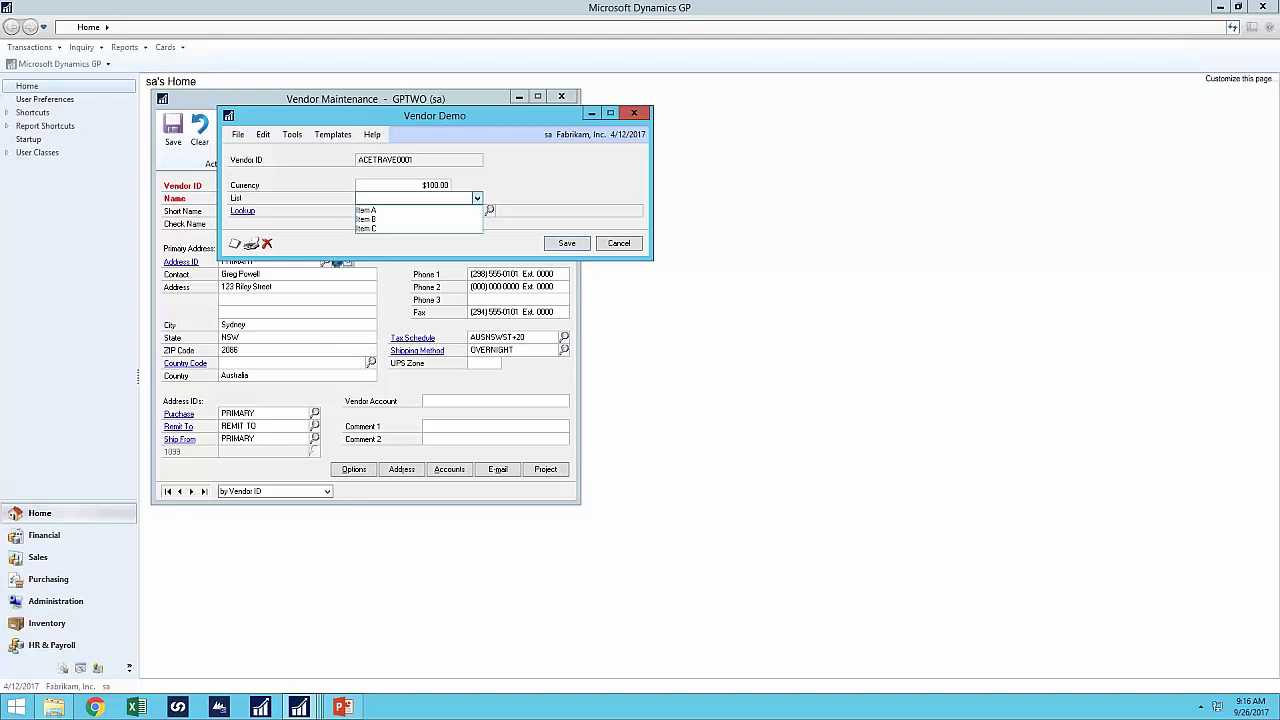
{"action": "key", "text": "Tab"}
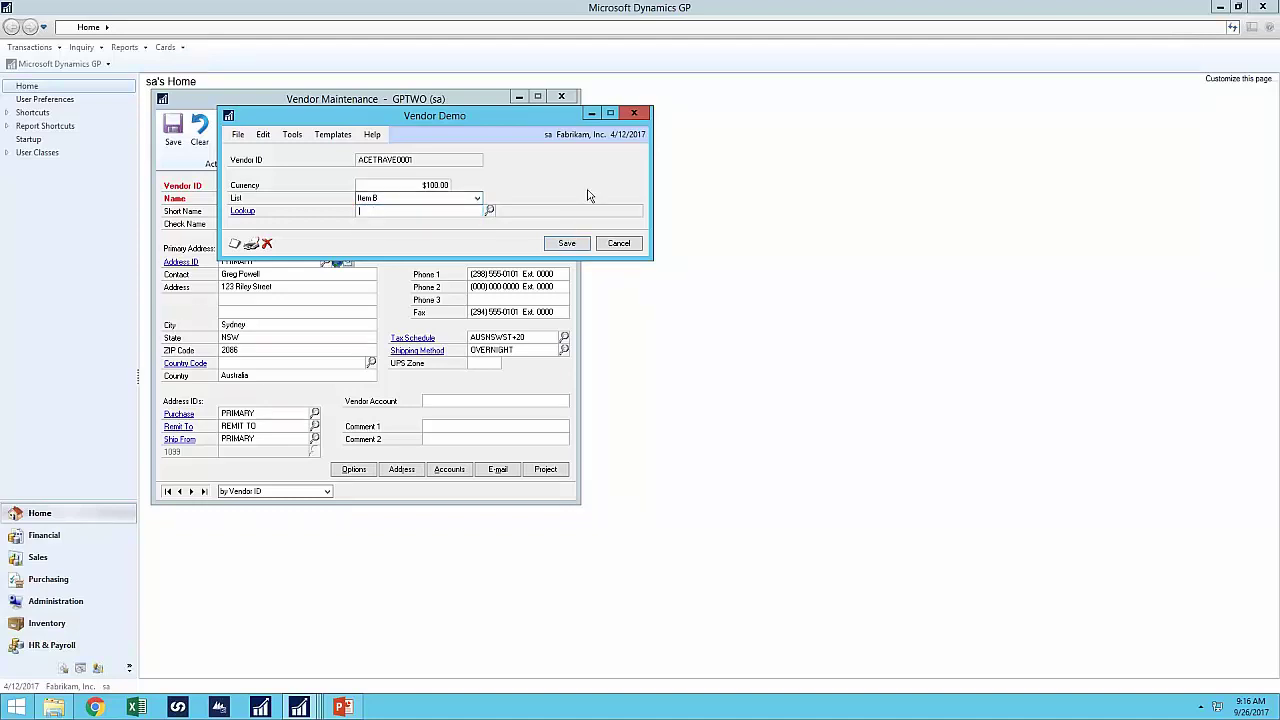
{"action": "key", "text": "ctrl+s"}
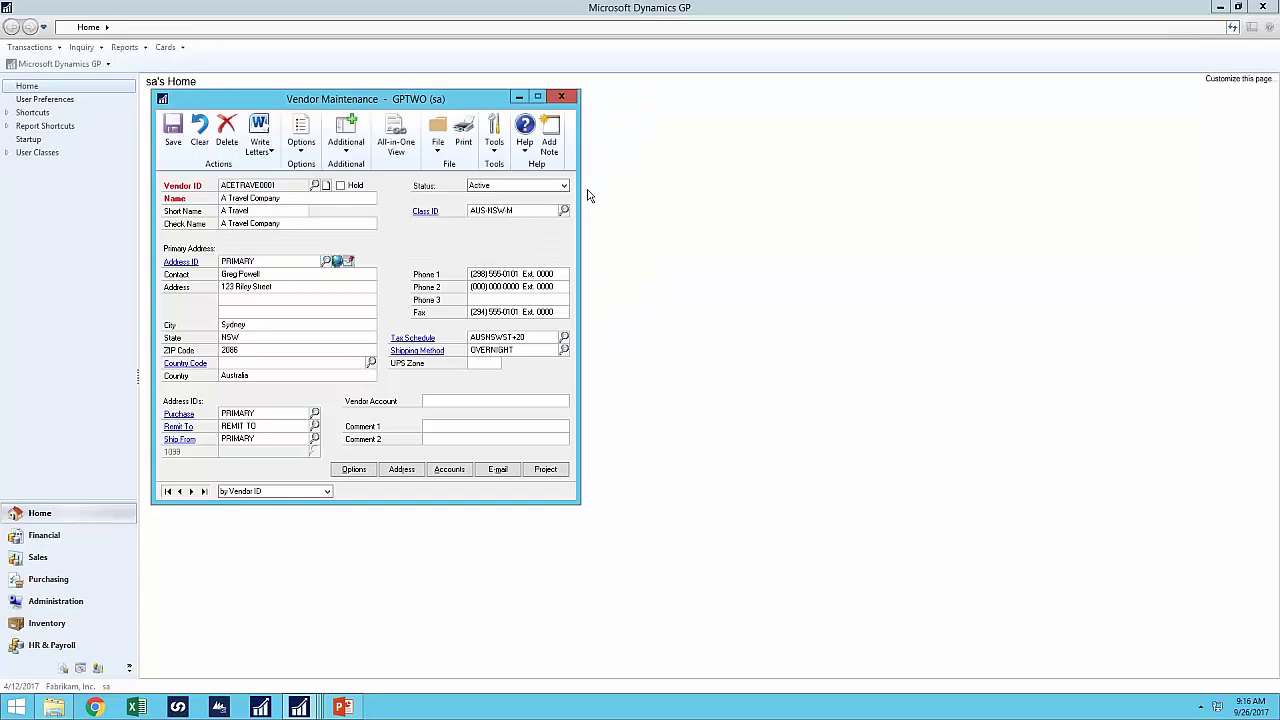
- Test the Ctrl+D hot key from Short Name and from the Name field, closing Vendor Demo each time
{"action": "key", "text": "ctrl+d"}
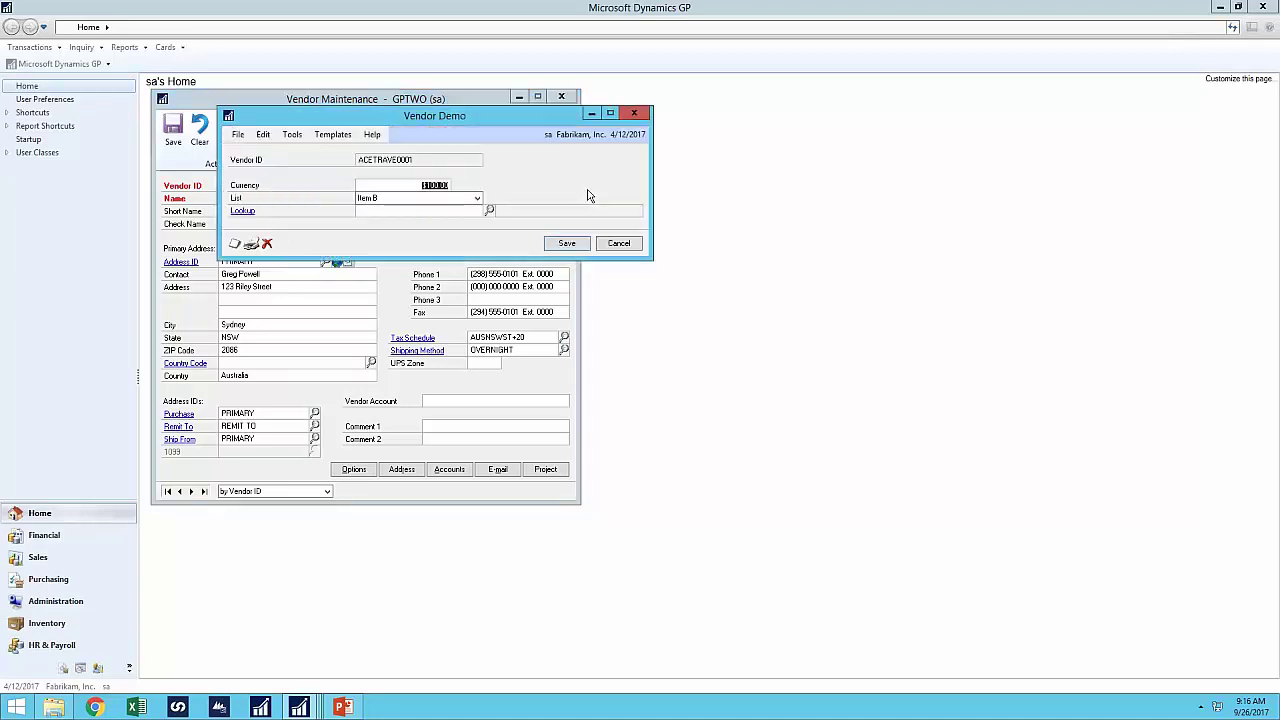
{"action": "left_click", "coordinate": [621, 244]}
{"action": "left_click", "coordinate": [312, 199]}
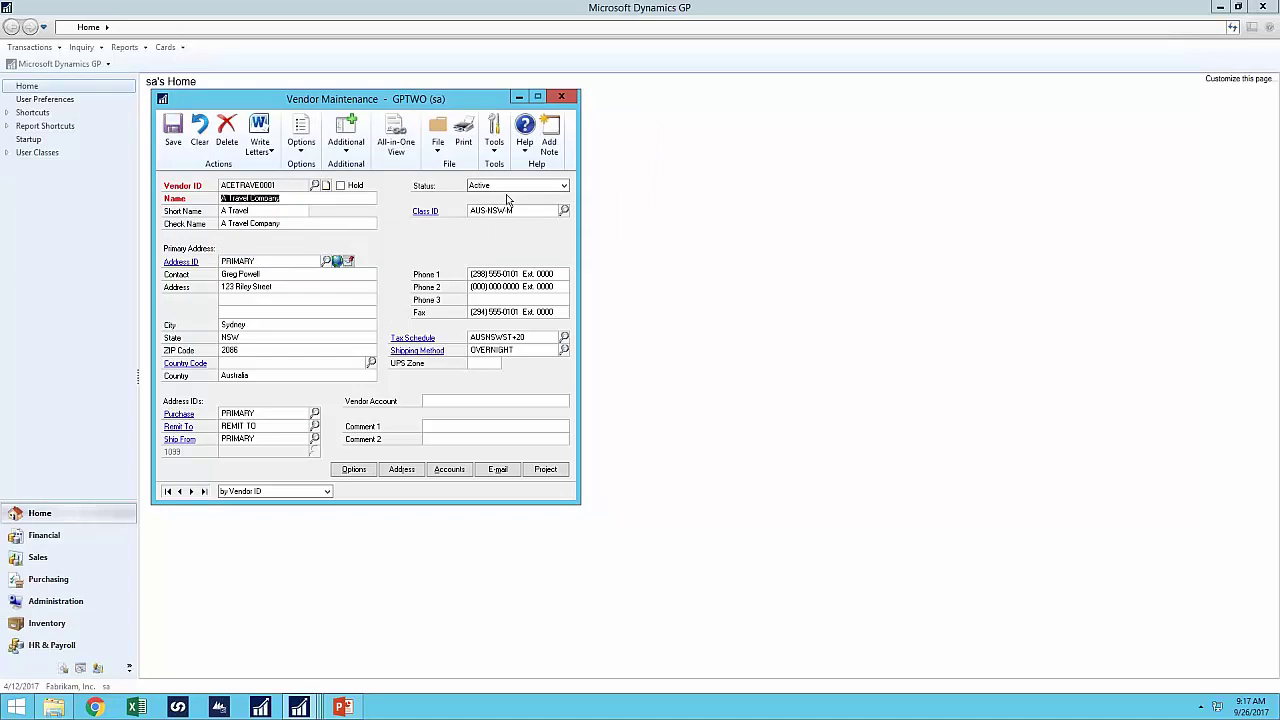
{"action": "key", "text": "ctrl+d"}
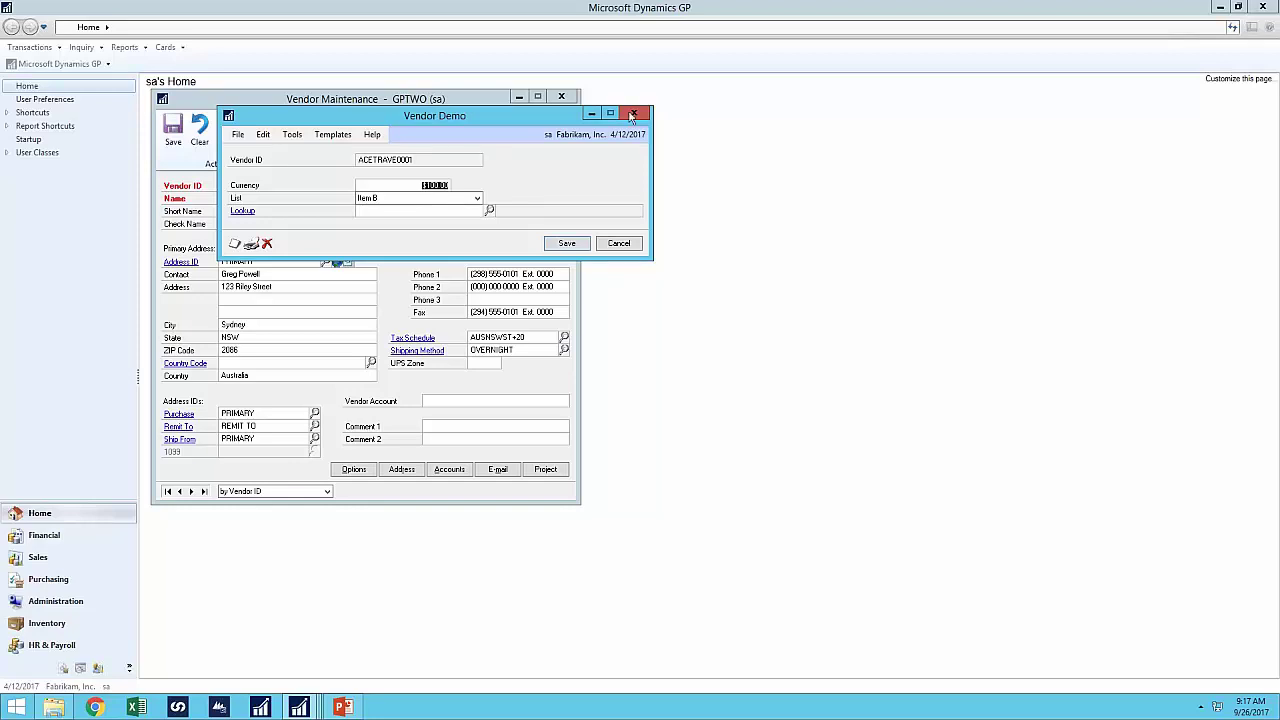
{"action": "left_click", "coordinate": [633, 113]}
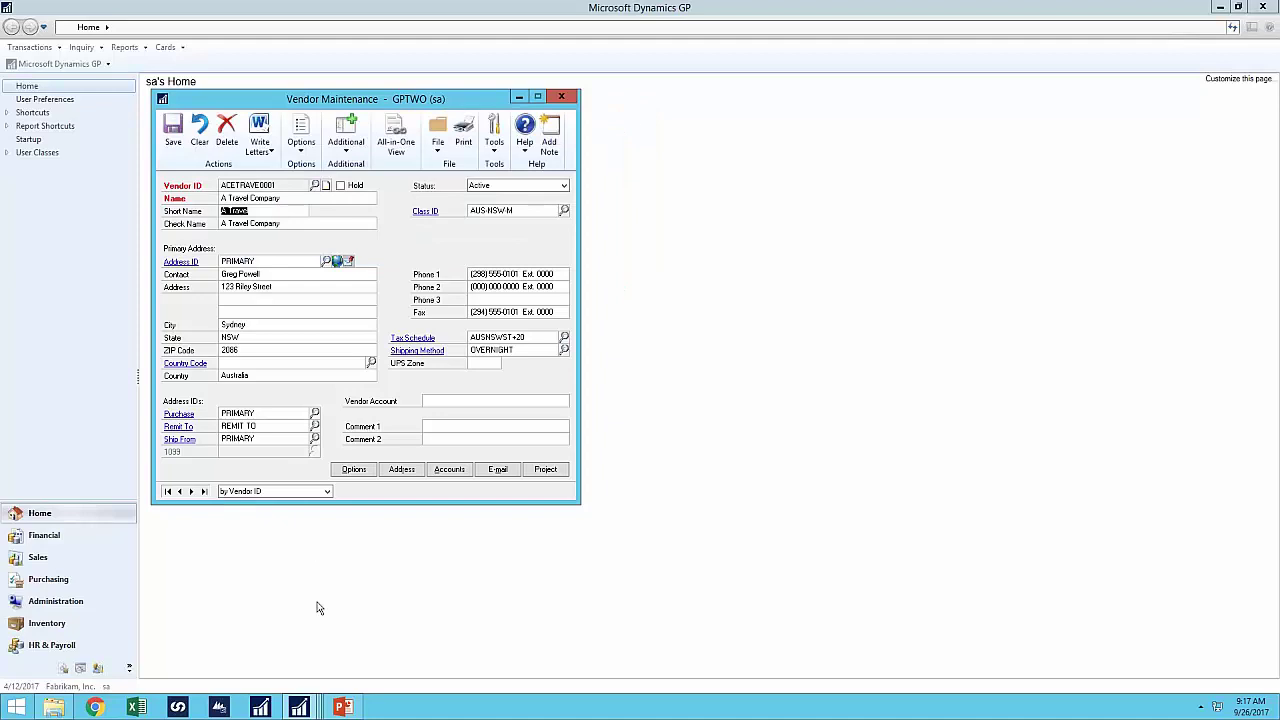
- Bring up Extender Windows and reload VENDORDEMO by typing V and picking it from the suggestions
{"action": "mouse_move", "coordinate": [299, 706]}
{"action": "left_click", "coordinate": [375, 640]}
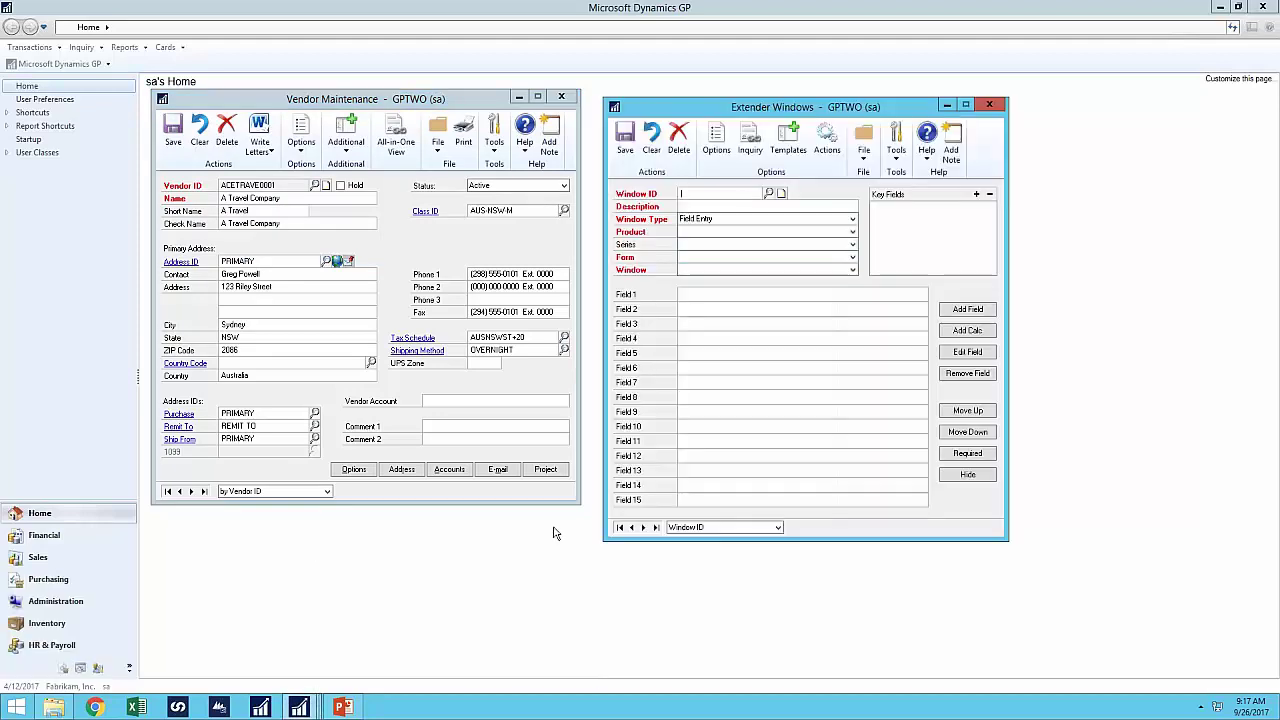
{"action": "type", "text": "V"}
{"action": "left_click", "coordinate": [716, 207]}
{"action": "key", "text": "Tab"}
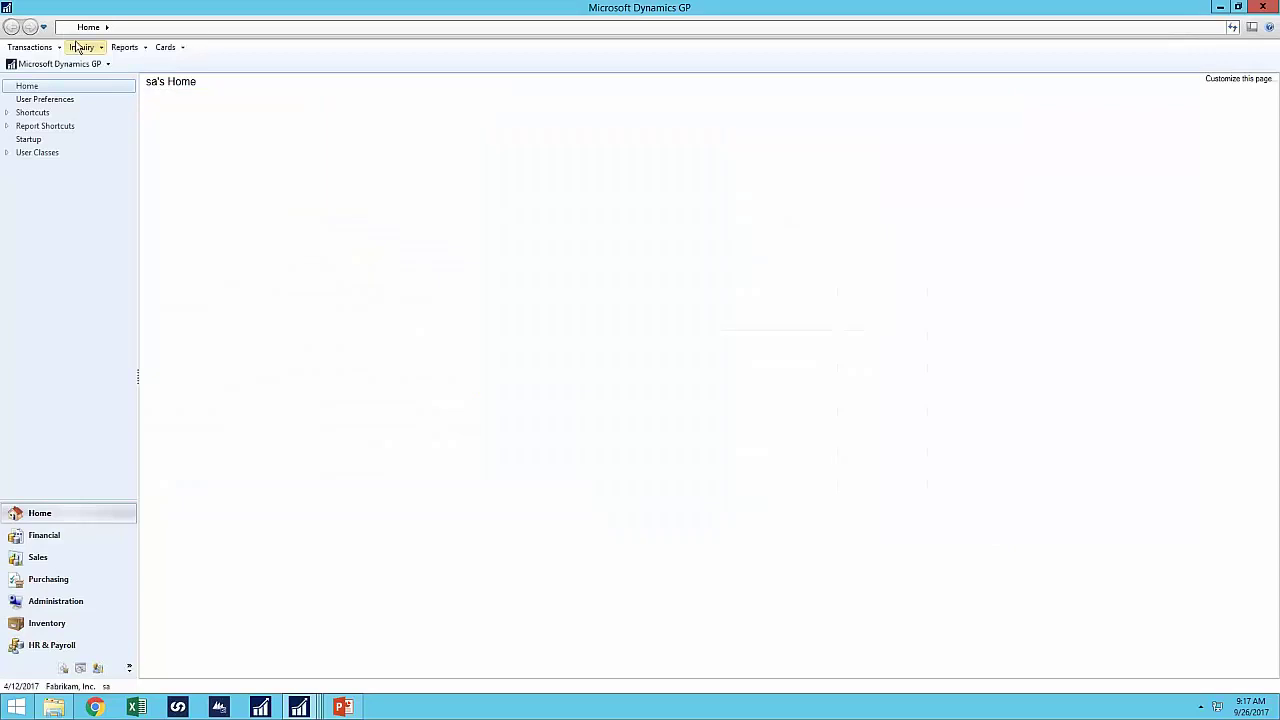
- Open Payables Transaction Inquiry - Vendor, then start a new linked inquiry for VENDORDEMO
{"action": "left_click", "coordinate": [81, 47]}
{"action": "mouse_move", "coordinate": [115, 106]}
{"action": "left_click", "coordinate": [258, 106]}
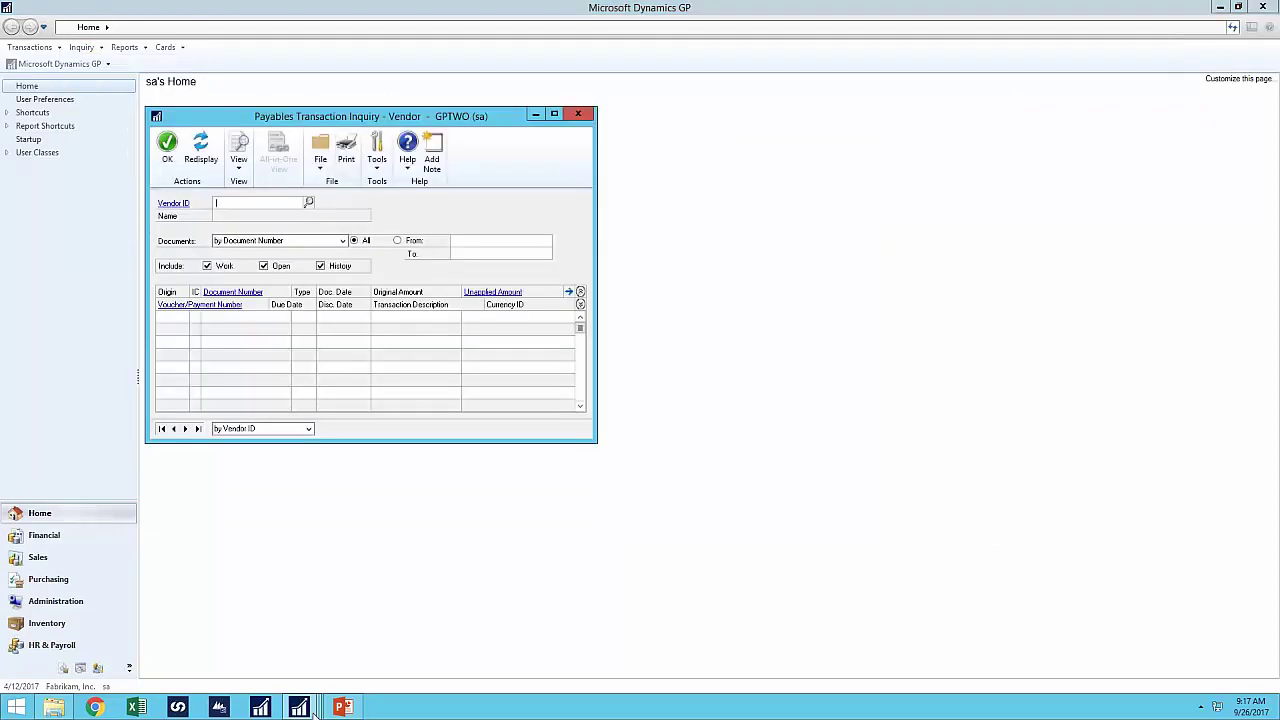
{"action": "mouse_move", "coordinate": [299, 707]}
{"action": "left_click", "coordinate": [440, 665]}
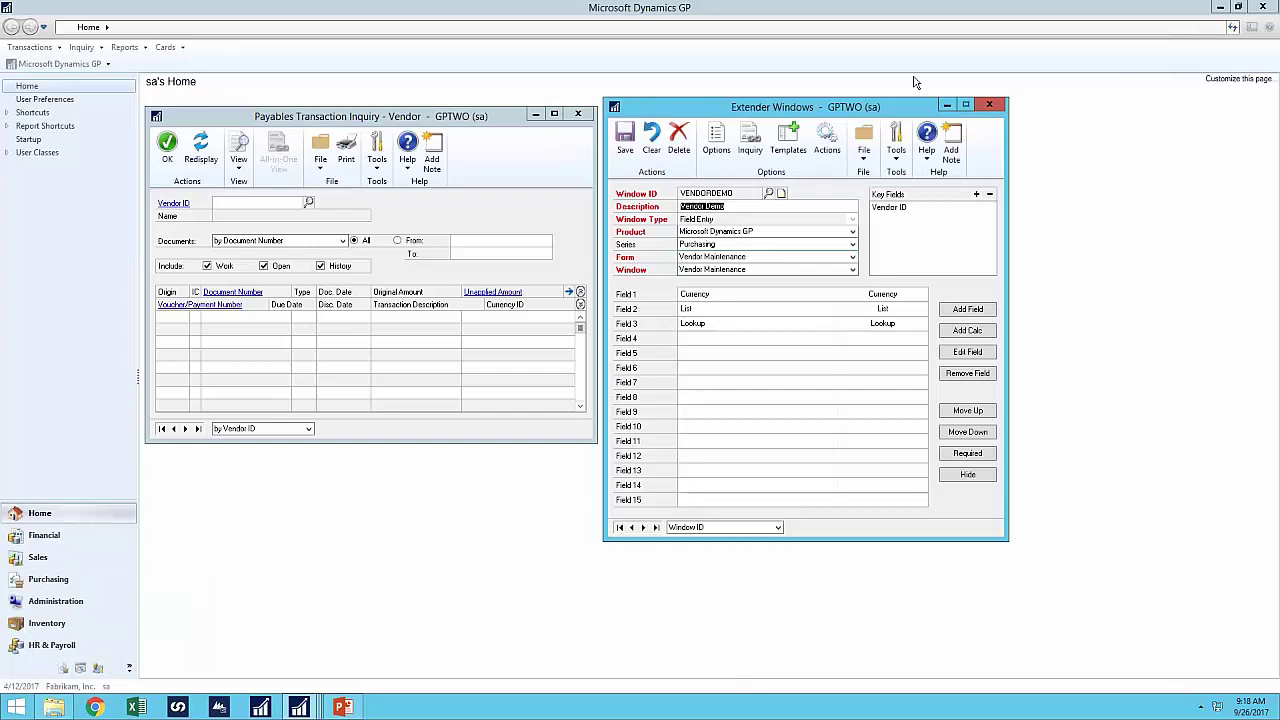
{"action": "left_click", "coordinate": [750, 145]}
{"action": "left_click_drag", "start_coordinate": [443, 137], "coordinate": [695, 246]}
{"action": "left_click", "coordinate": [833, 310]}
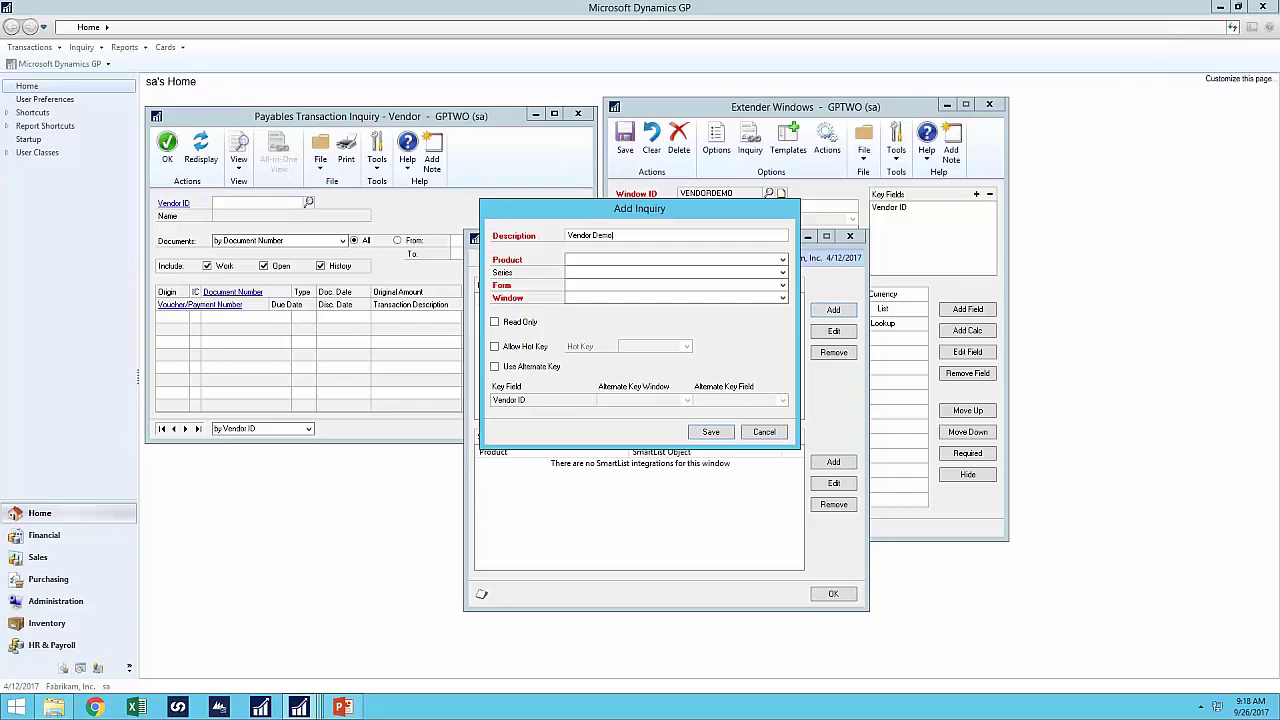
- Describe the link 'Vendor Demo Inquiry' targeting Microsoft Dynamics GP, Purchasing, Payables Transaction Inquiry - Vendor
{"action": "type", "text": "Vendor Demo Inquiry"}
{"action": "key", "text": "Tab"}
{"action": "left_click", "coordinate": [646, 264]}
{"action": "left_click", "coordinate": [643, 269]}
{"action": "left_click", "coordinate": [614, 273]}
{"action": "left_click", "coordinate": [585, 302]}
{"action": "left_click", "coordinate": [585, 286]}
{"action": "key", "text": "p"}
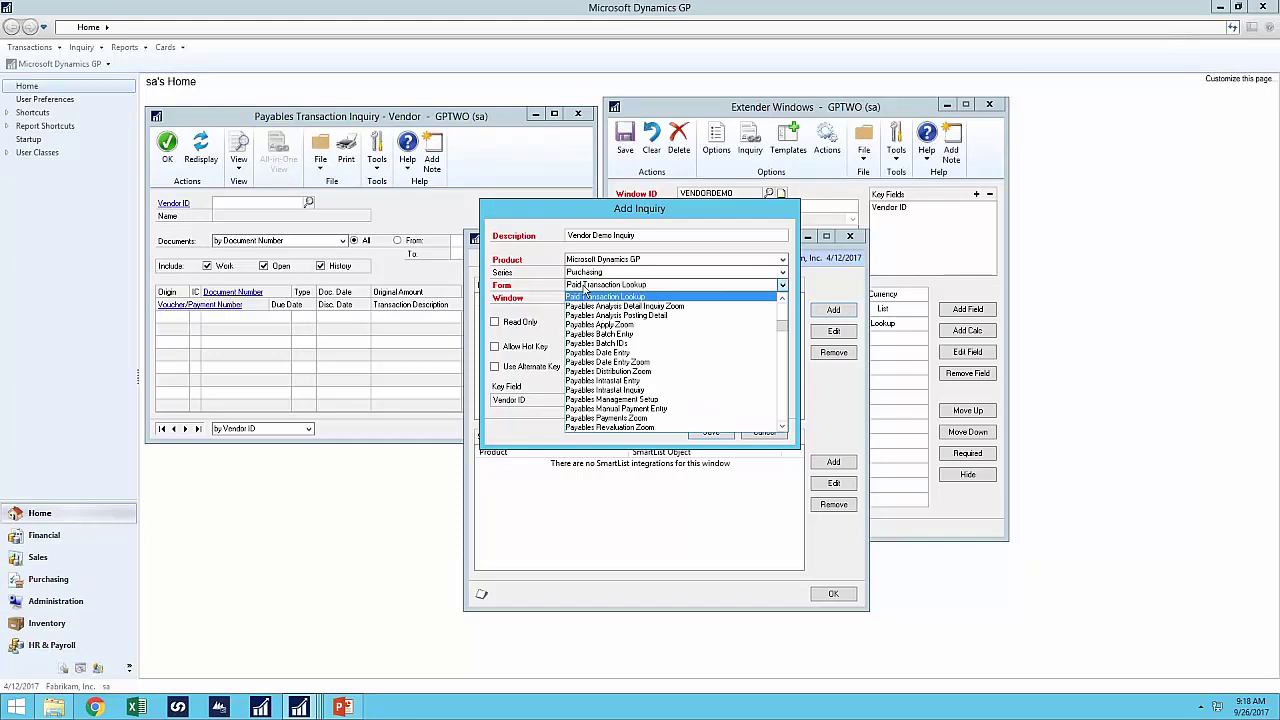
{"action": "left_click", "coordinate": [784, 409]}
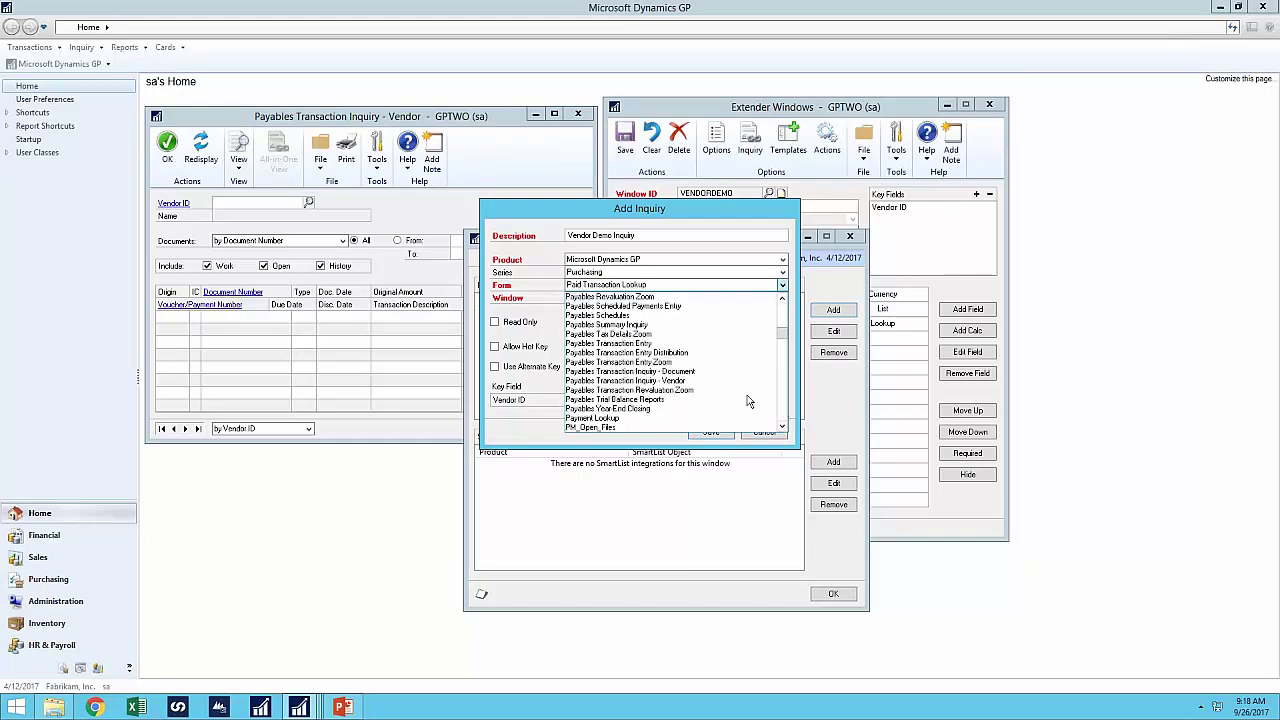
{"action": "left_click", "coordinate": [678, 373]}
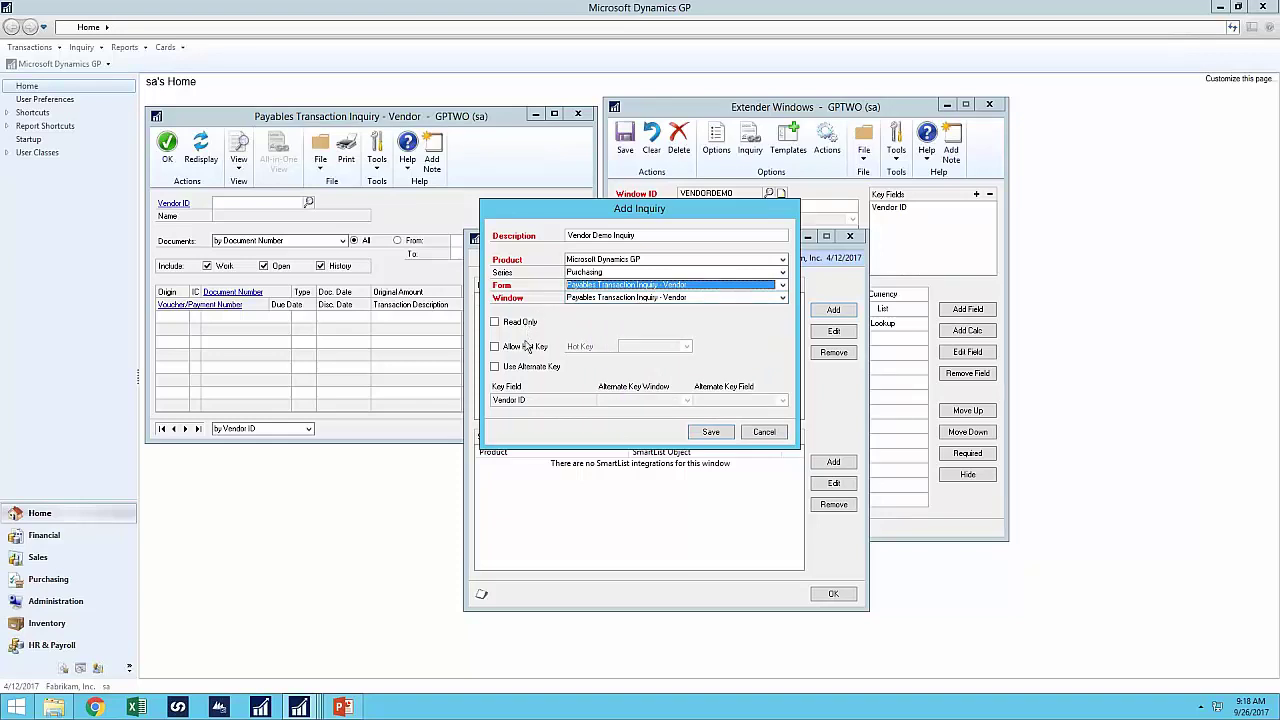
- Make the link read-only, save it and the VENDORDEMO definition, and close the inquiry window
{"action": "left_click", "coordinate": [519, 324]}
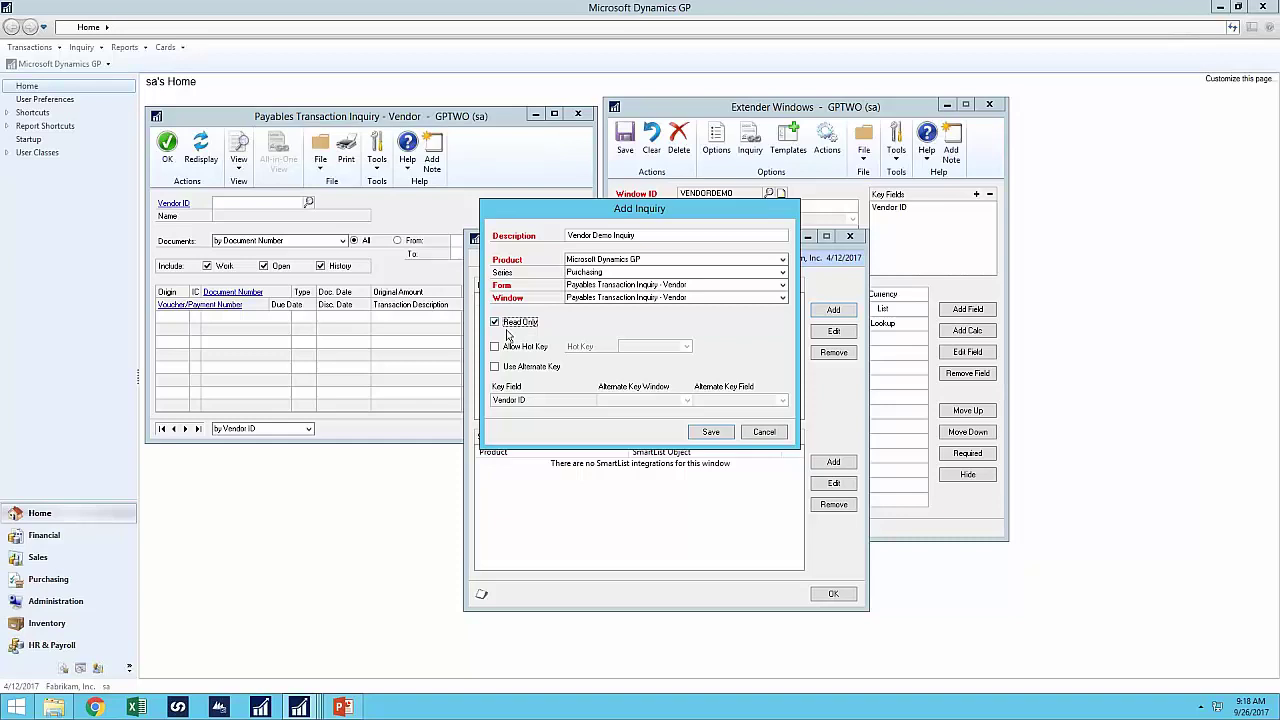
{"action": "left_click", "coordinate": [724, 432]}
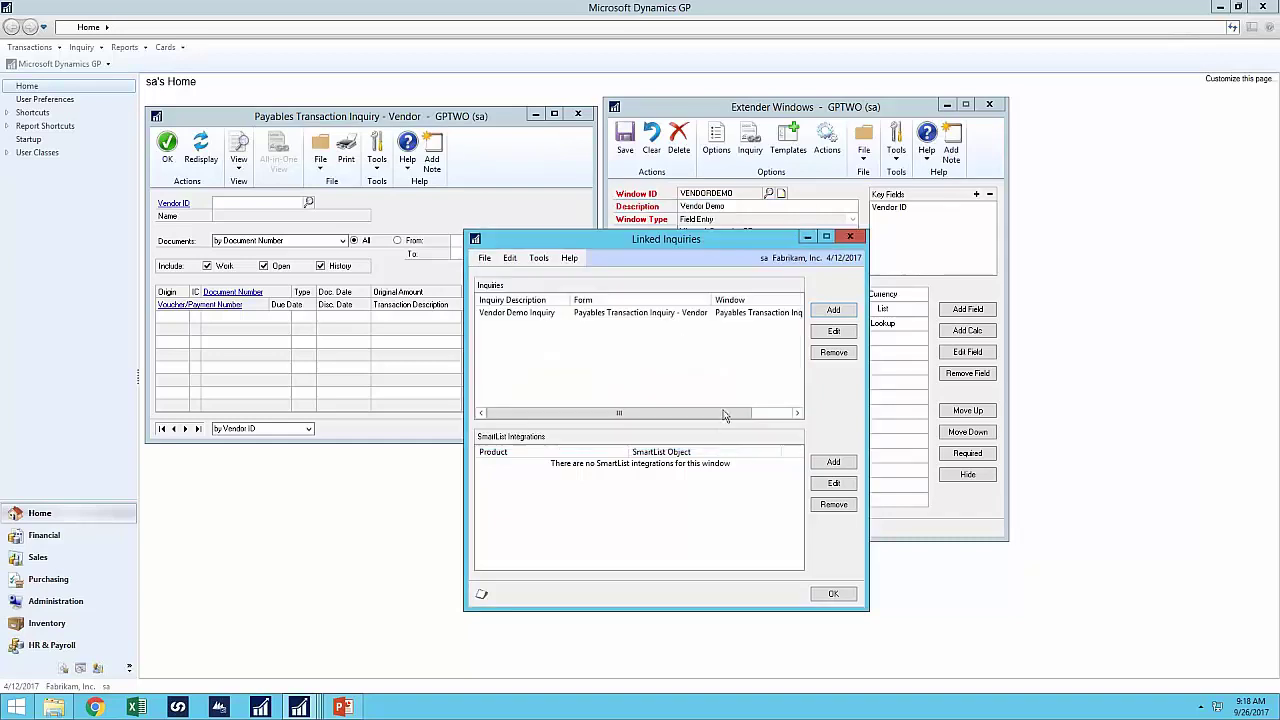
{"action": "left_click", "coordinate": [834, 595]}
{"action": "left_click", "coordinate": [625, 140]}
{"action": "left_click", "coordinate": [679, 392]}
{"action": "left_click", "coordinate": [577, 113]}
- Open Payables Transaction Inquiry - Vendor for the first vendor and view its Vendor Demo Inquiry ($10.00, 100XLG)
{"action": "left_click", "coordinate": [82, 47]}
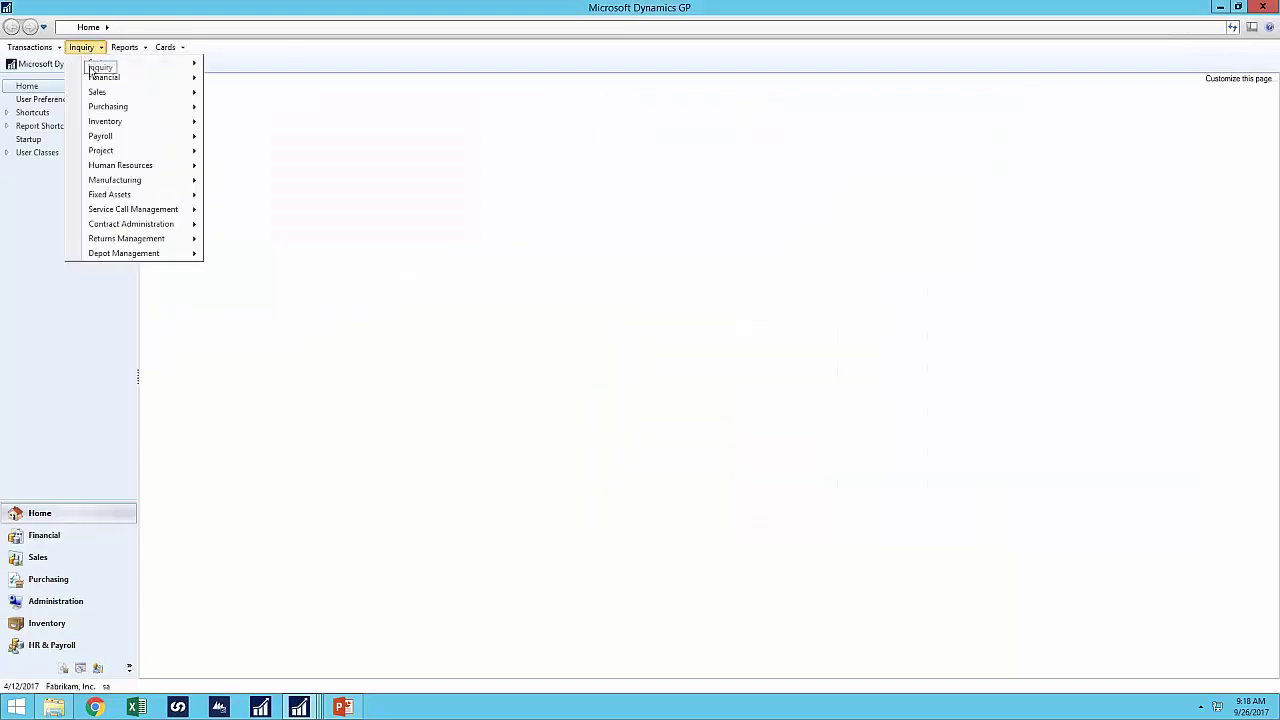
{"action": "mouse_move", "coordinate": [100, 107]}
{"action": "left_click", "coordinate": [250, 107]}
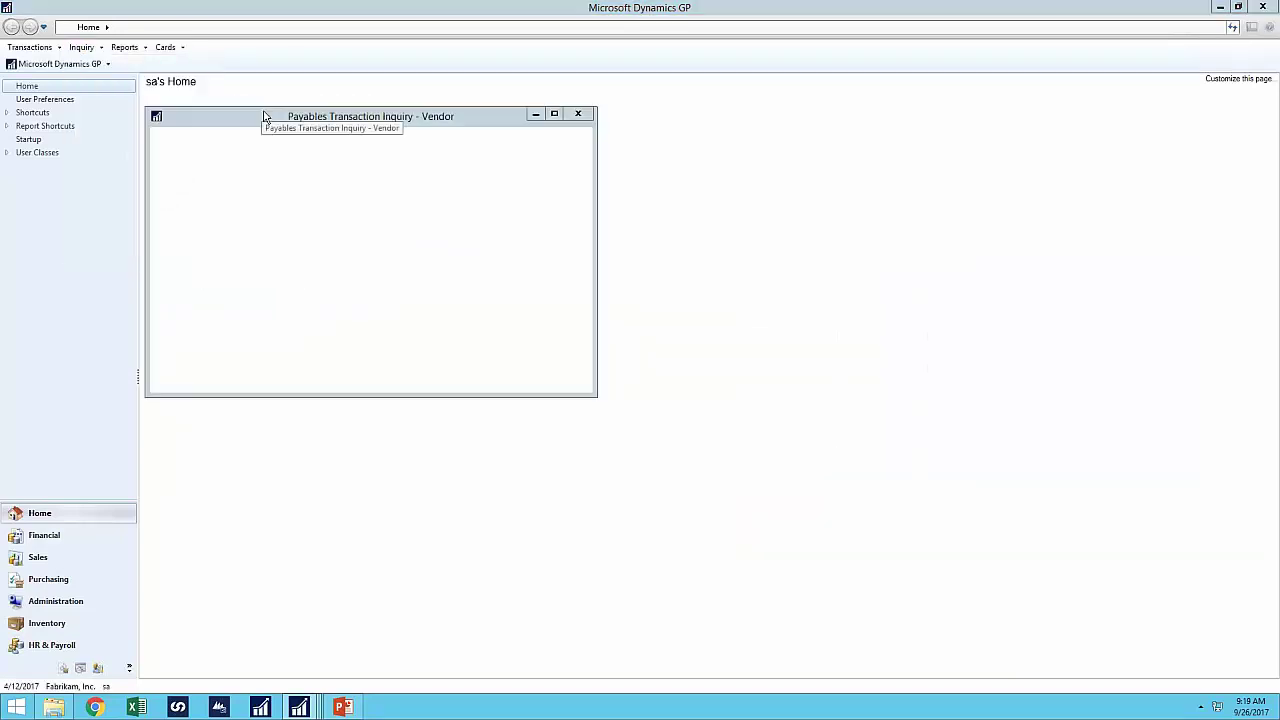
{"action": "left_click", "coordinate": [185, 428]}
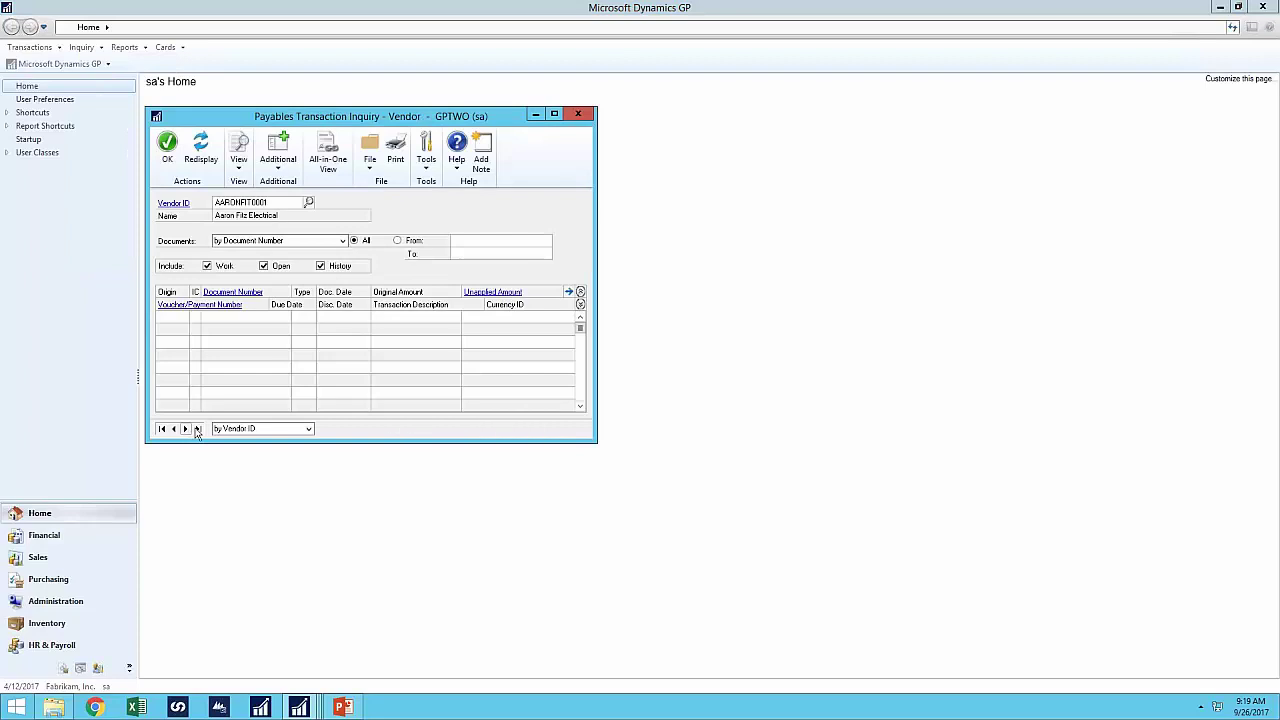
{"action": "left_click", "coordinate": [280, 164]}
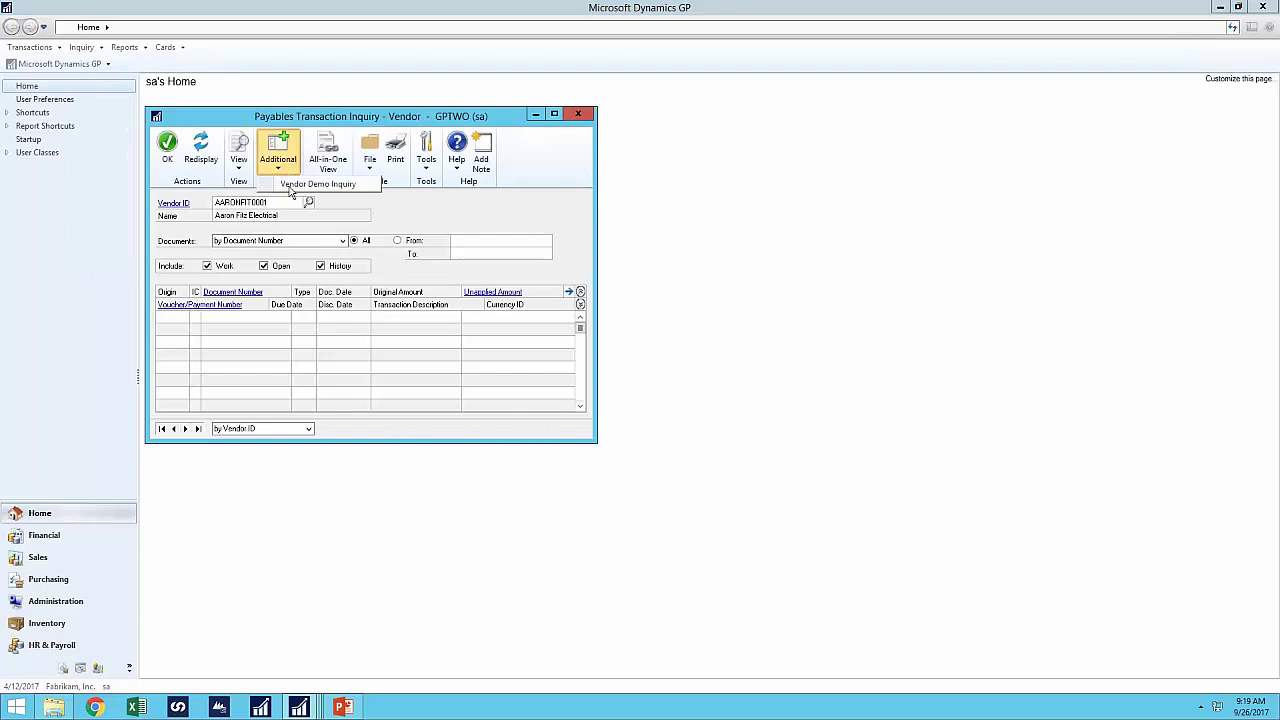
{"action": "left_click", "coordinate": [291, 188]}
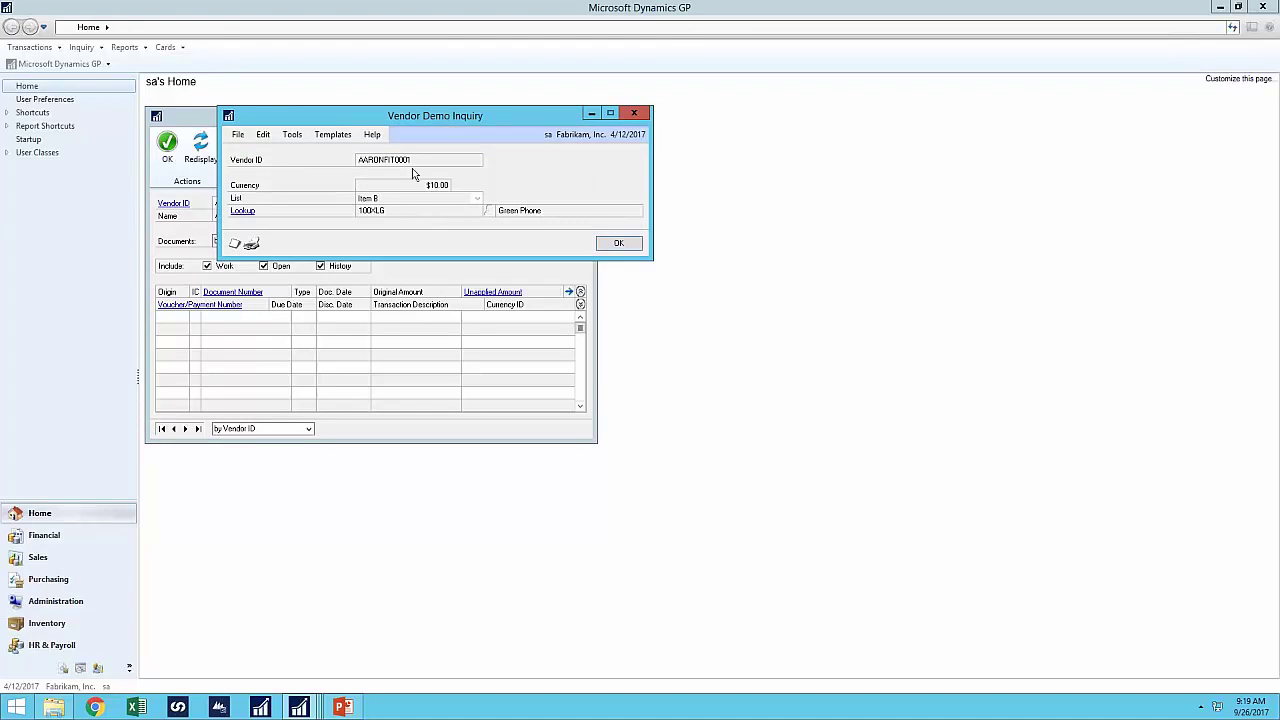
{"action": "left_click_drag", "start_coordinate": [403, 122], "coordinate": [590, 172]}
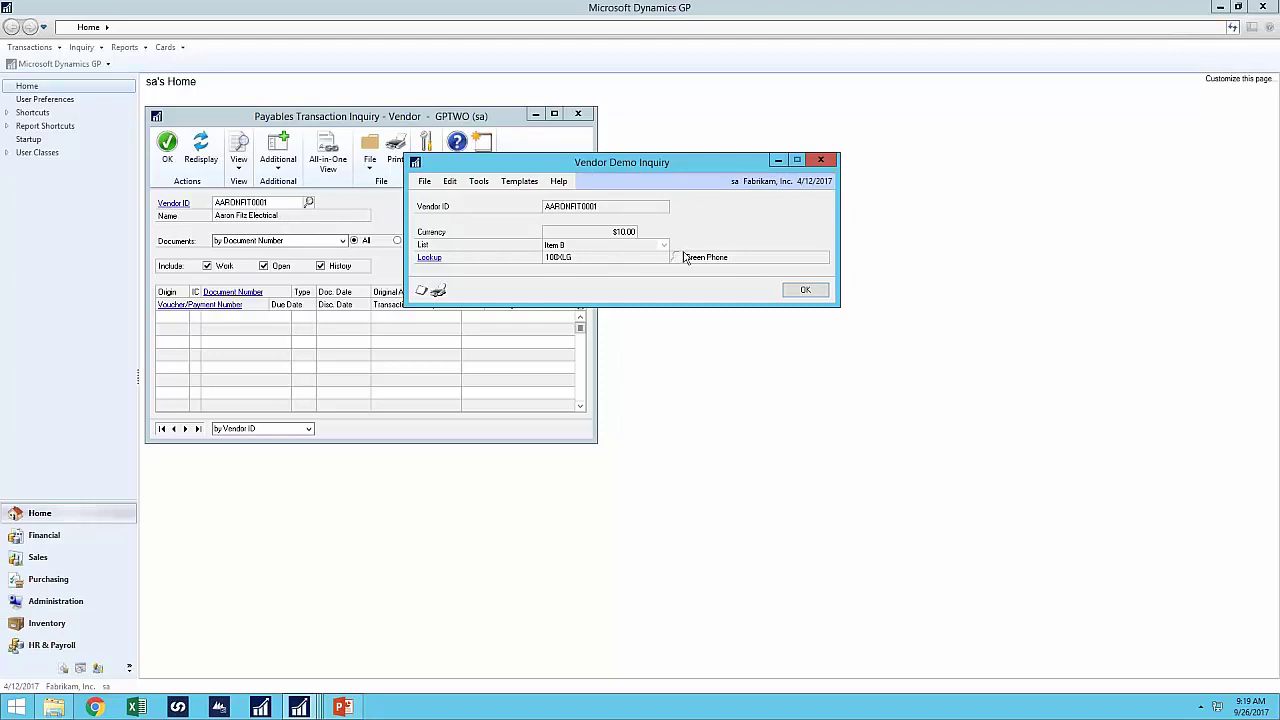
{"action": "left_click", "coordinate": [806, 291]}
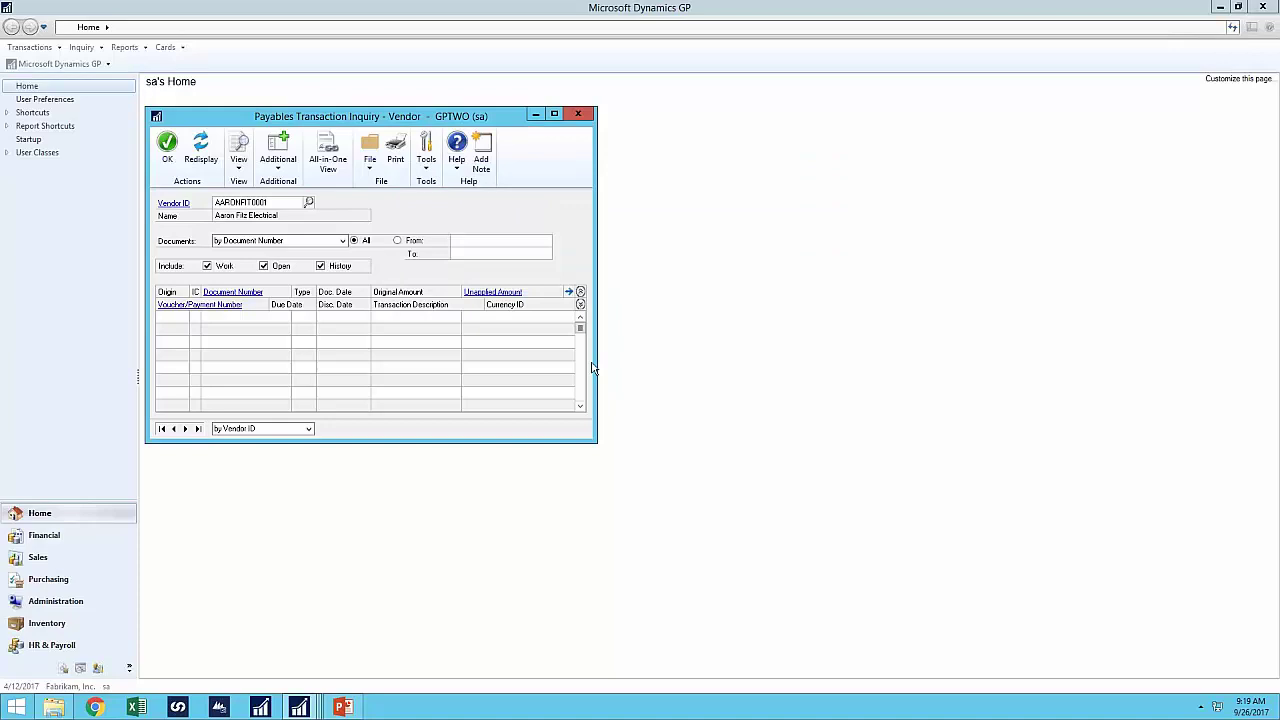
- Reload VENDORDEMO in Extender Windows and open its linked inquiries
{"action": "mouse_move", "coordinate": [300, 707]}
{"action": "left_click", "coordinate": [390, 670]}
{"action": "left_click", "coordinate": [727, 197]}
{"action": "type", "text": "V"}
{"action": "left_click", "coordinate": [712, 205]}
{"action": "left_click", "coordinate": [750, 145]}
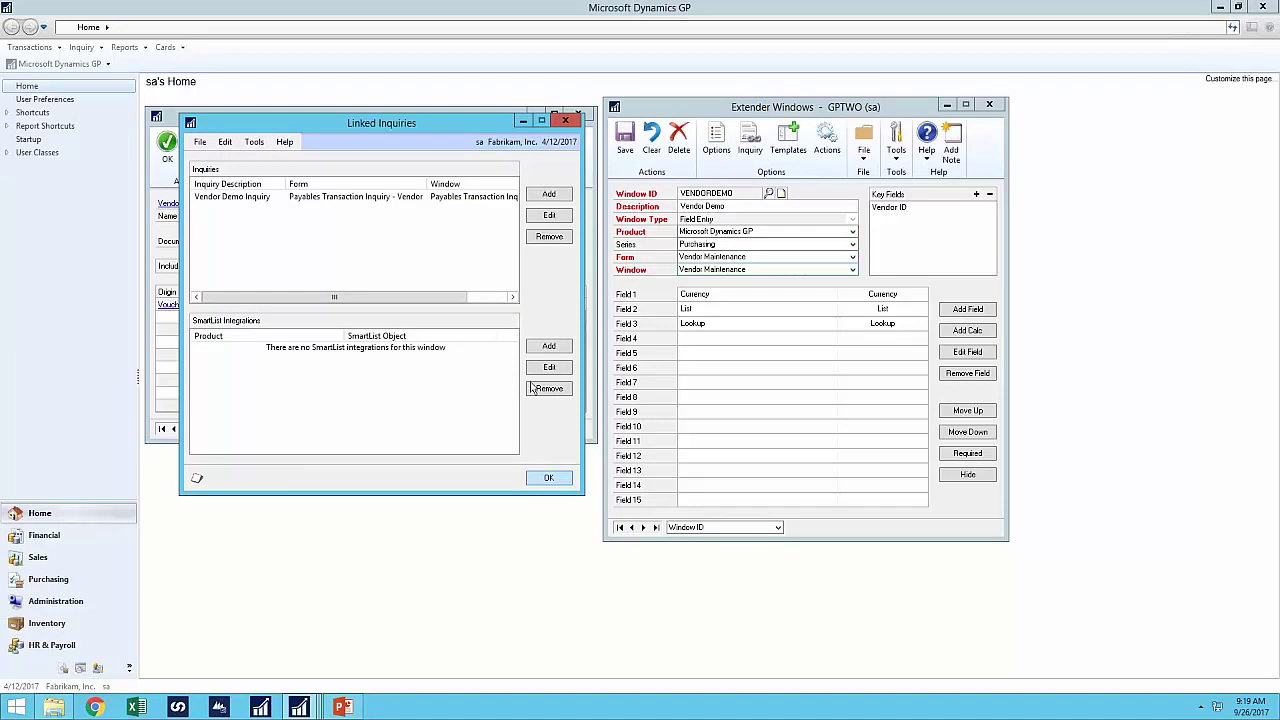
- Add a SmartList integration on Microsoft Dynamics GP's Vendors object keyed by Vendor ID, and save VENDORDEMO
{"action": "left_click", "coordinate": [550, 346]}
{"action": "left_click", "coordinate": [620, 286]}
{"action": "left_click", "coordinate": [613, 298]}
{"action": "left_click", "coordinate": [613, 299]}
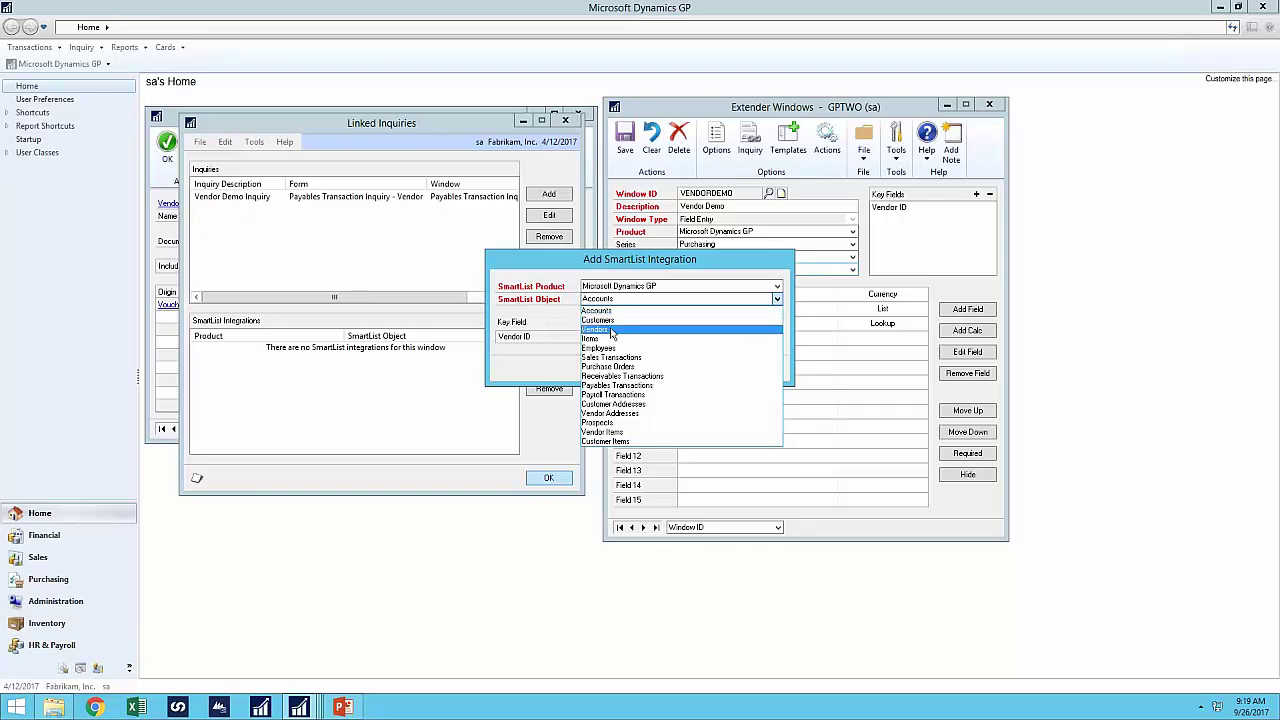
{"action": "left_click", "coordinate": [612, 333]}
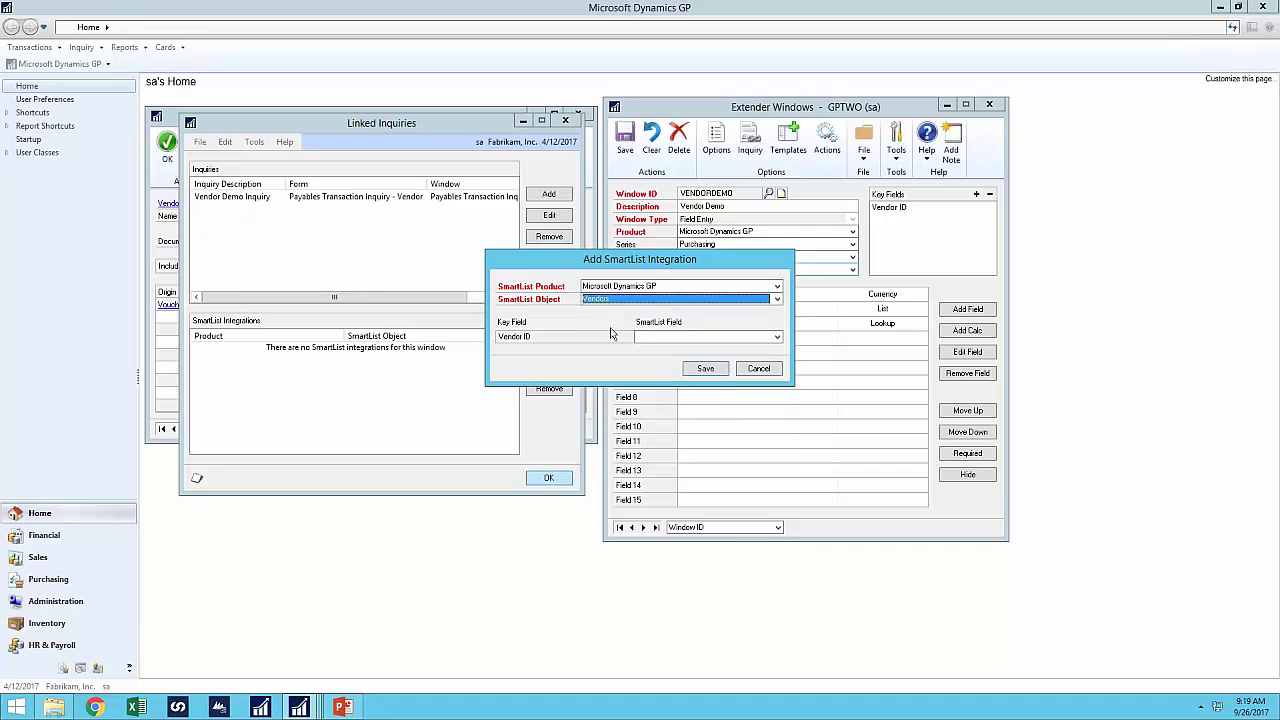
{"action": "left_click", "coordinate": [645, 340]}
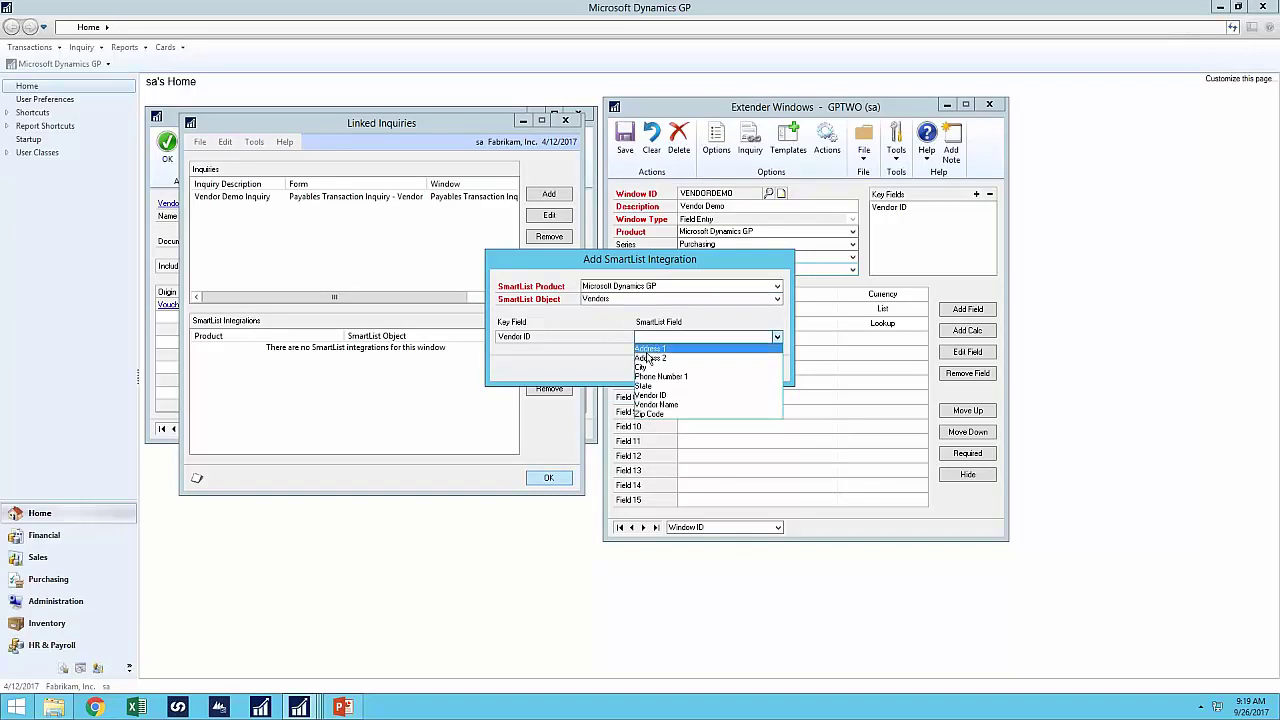
{"action": "left_click", "coordinate": [652, 396]}
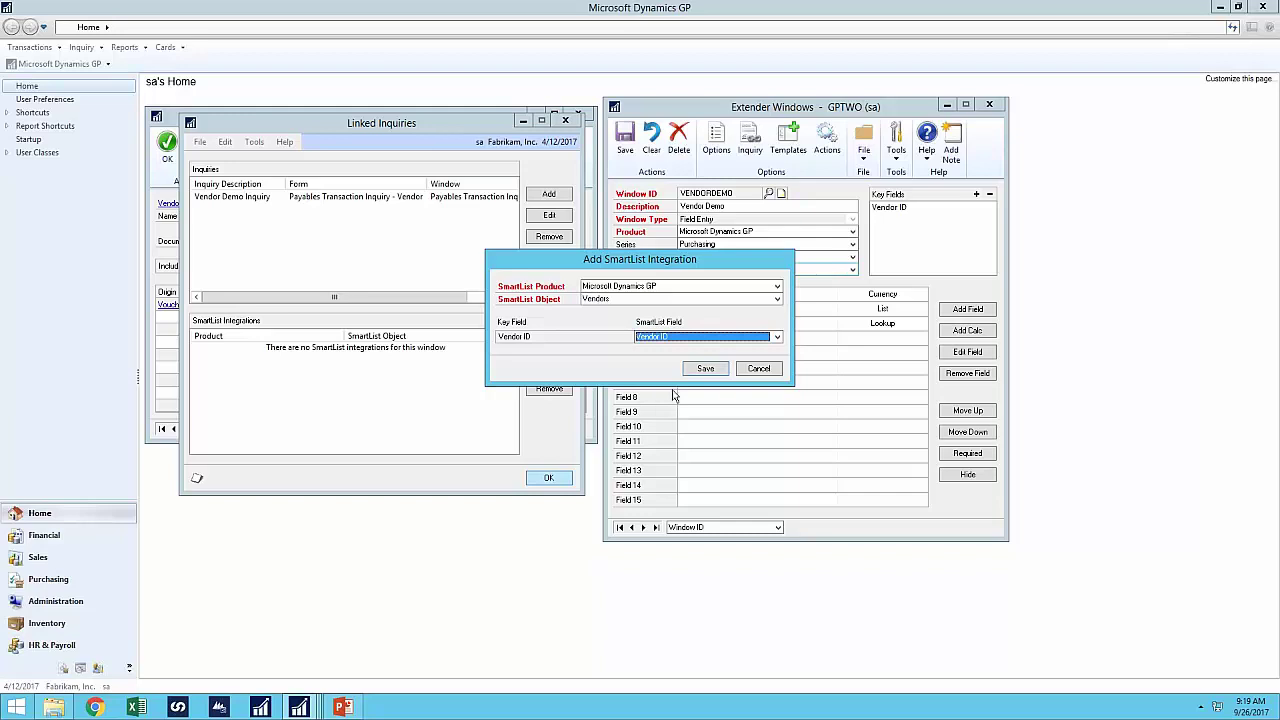
{"action": "left_click", "coordinate": [707, 370]}
{"action": "left_click", "coordinate": [564, 478]}
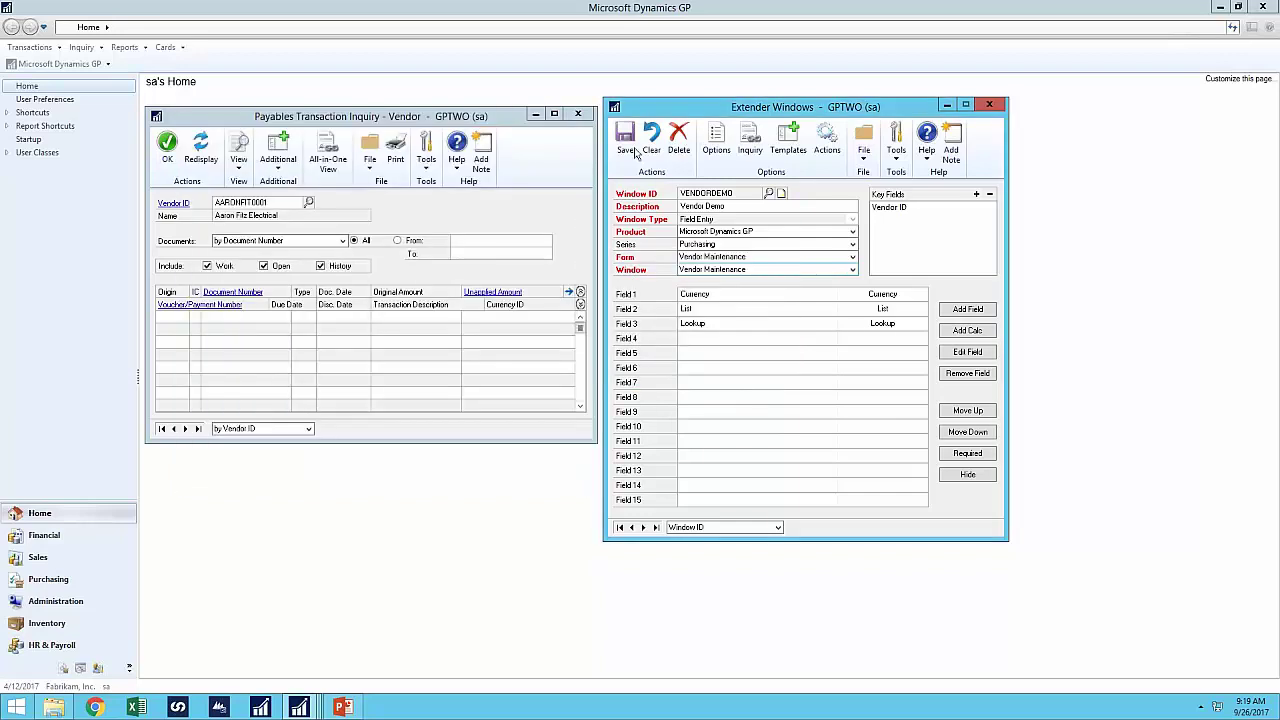
{"action": "left_click", "coordinate": [627, 140]}
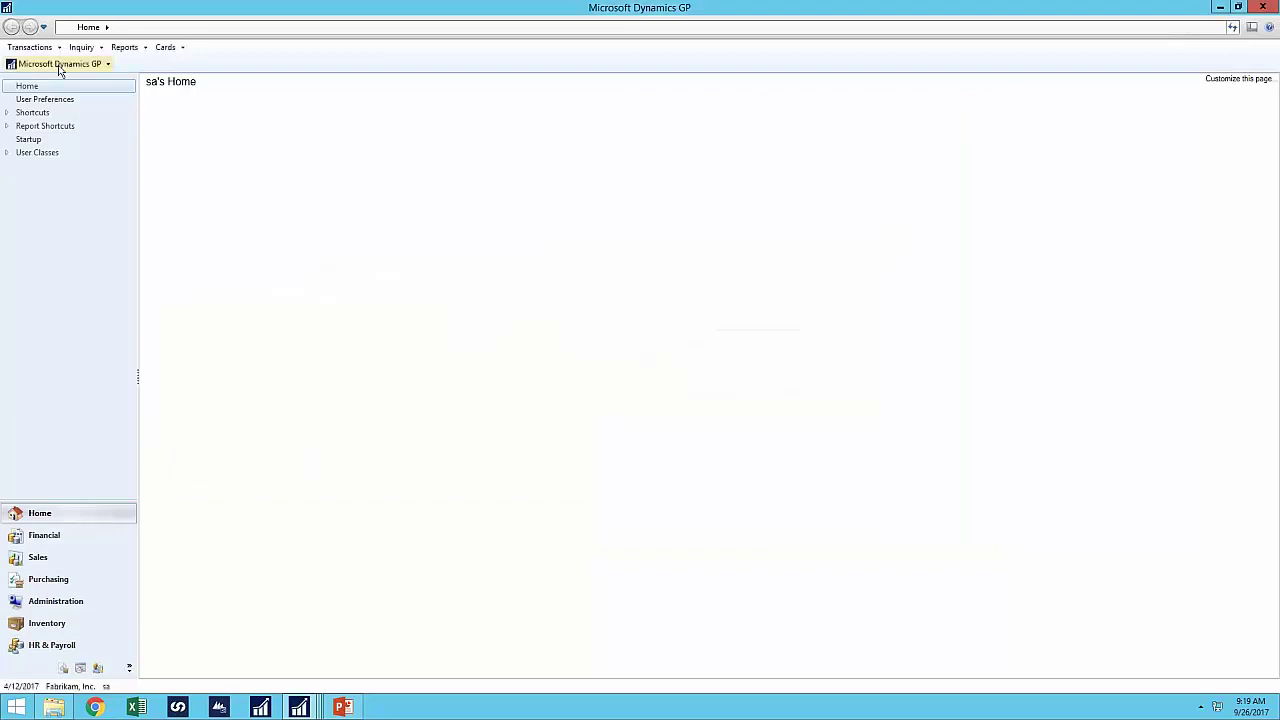
- Open SmartList's Purchasing > Vendors list in a maximized window
{"action": "left_click", "coordinate": [59, 66]}
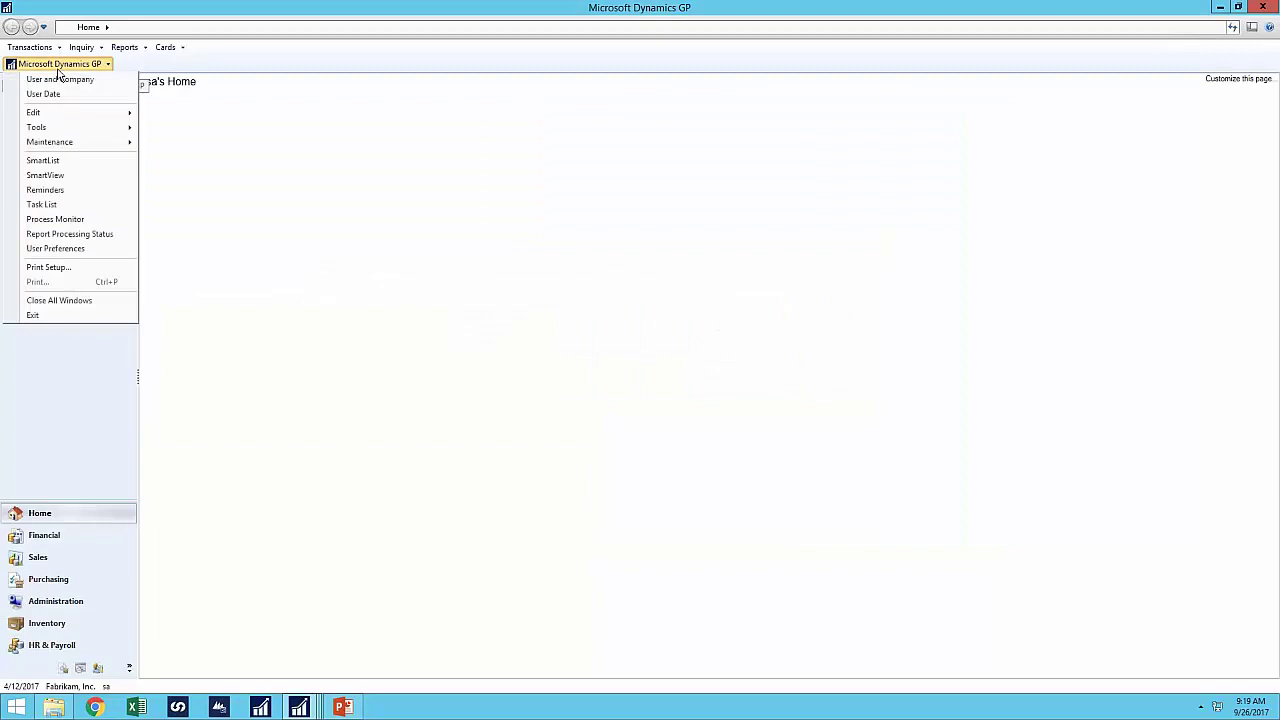
{"action": "left_click", "coordinate": [46, 165]}
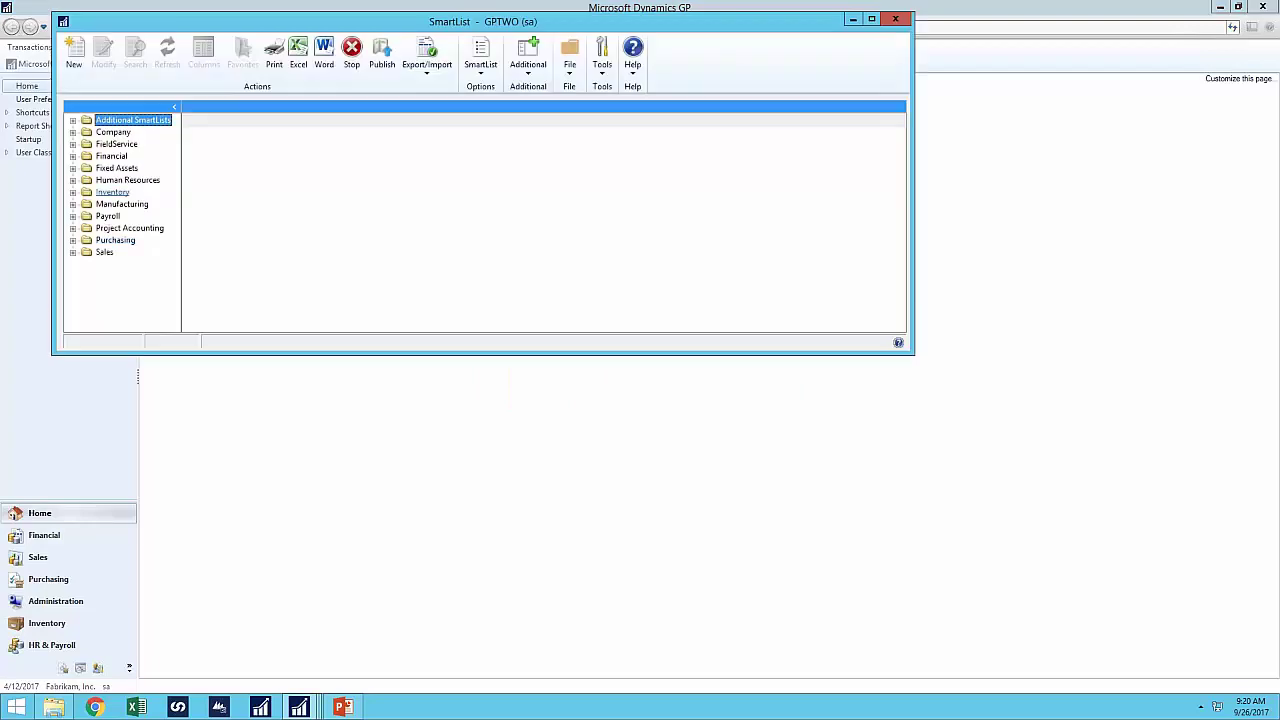
{"action": "left_click", "coordinate": [72, 240]}
{"action": "left_click", "coordinate": [124, 312]}
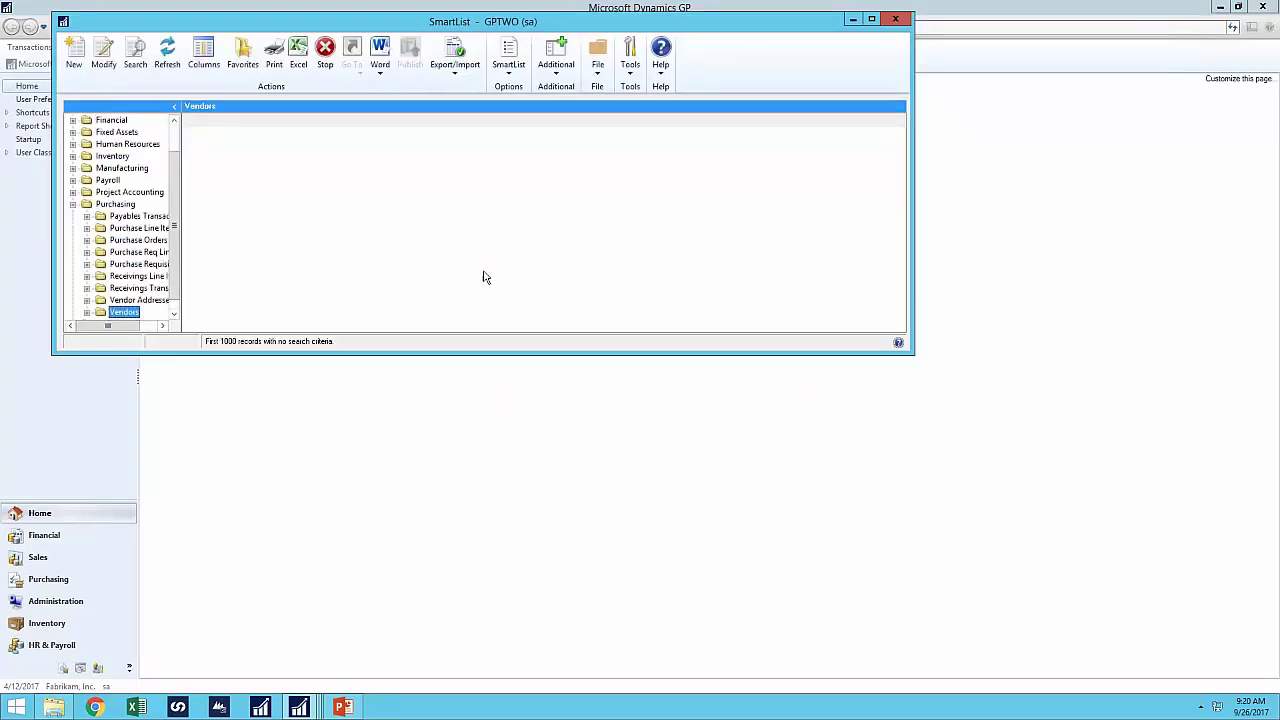
{"action": "left_click", "coordinate": [871, 19]}
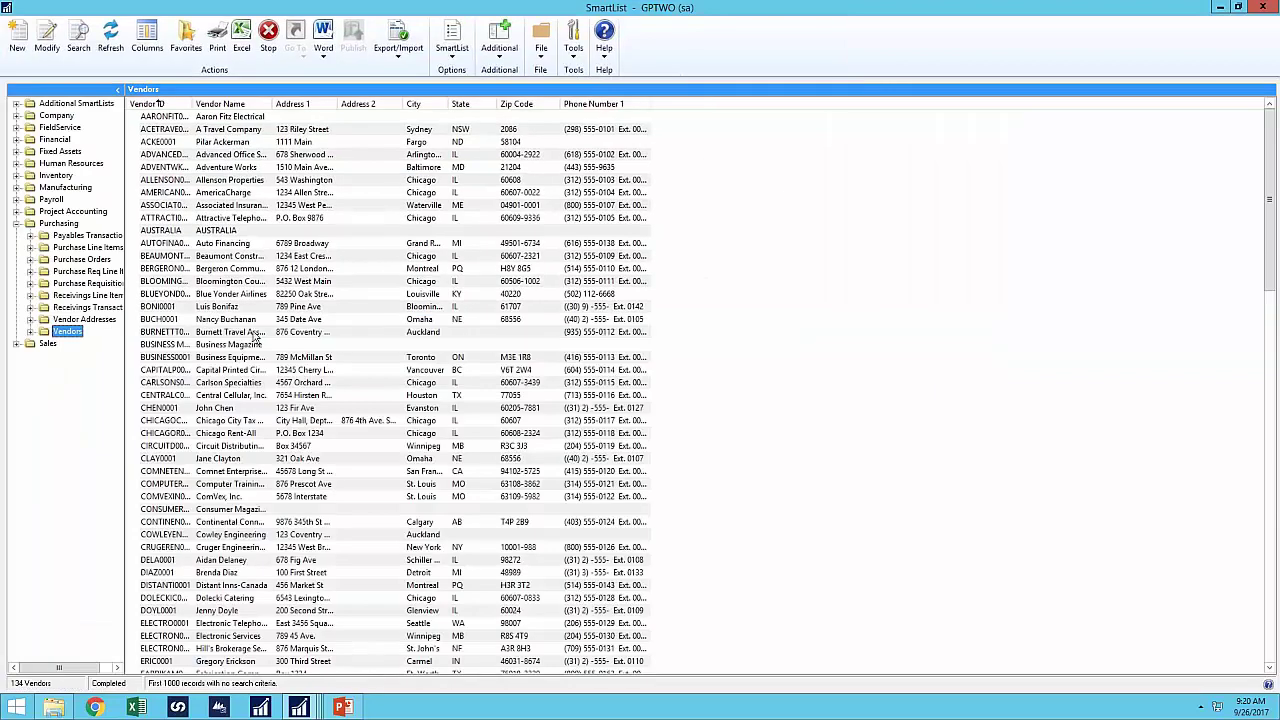
- Add the Lookup, List and Currency columns to the Vendors SmartList
{"action": "left_click", "coordinate": [147, 38]}
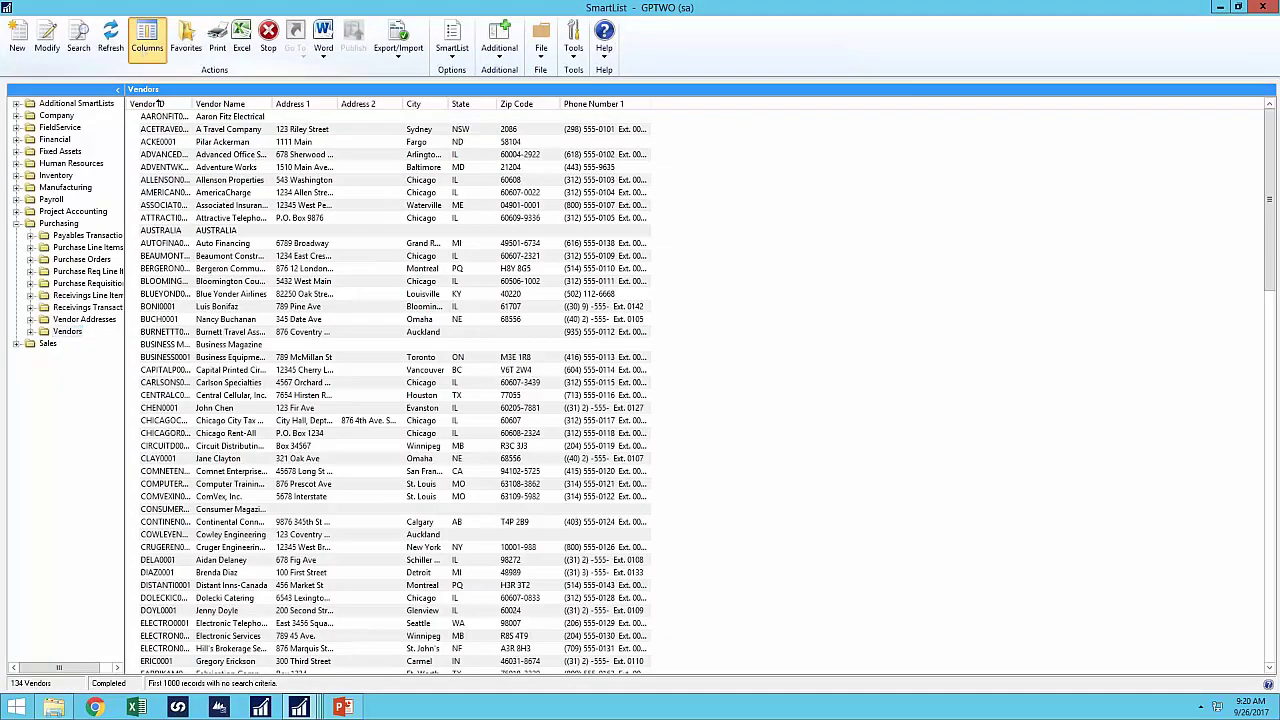
{"action": "left_click", "coordinate": [527, 428]}
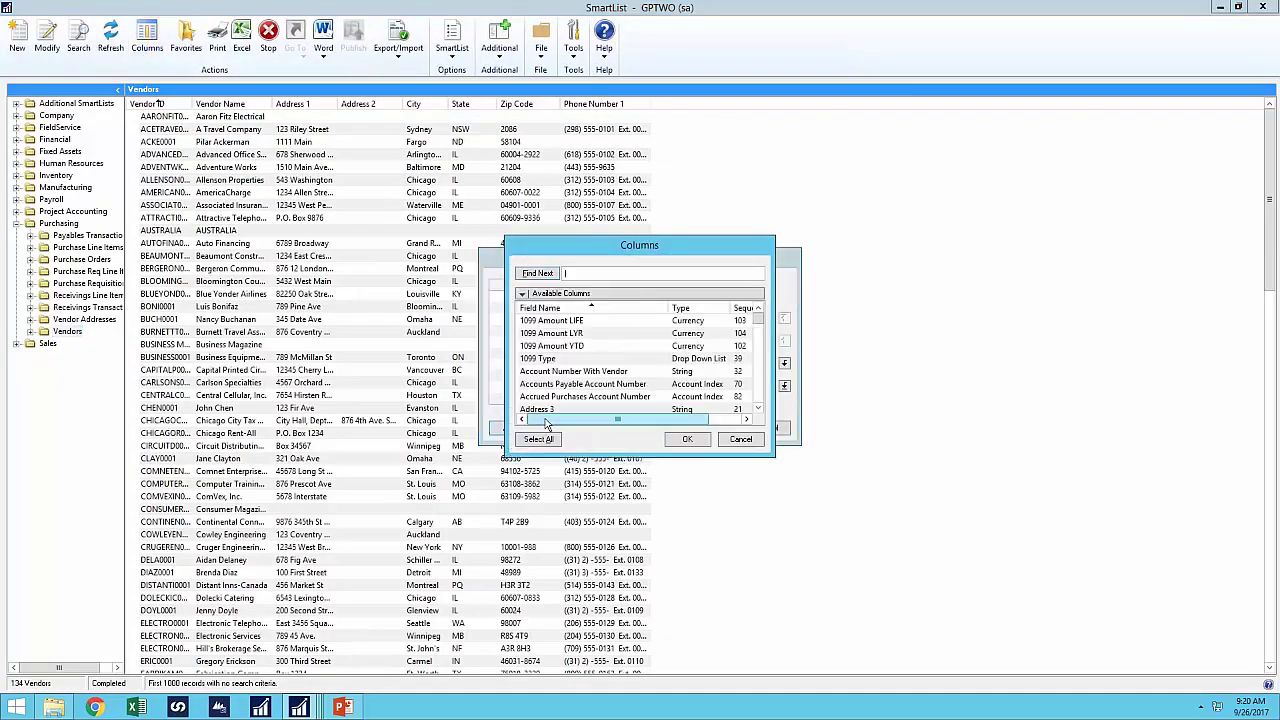
{"action": "left_click", "coordinate": [745, 310]}
{"action": "left_click", "coordinate": [746, 310]}
{"action": "left_click", "coordinate": [552, 322]}
{"action": "left_click", "coordinate": [549, 347], "text": "shift"}
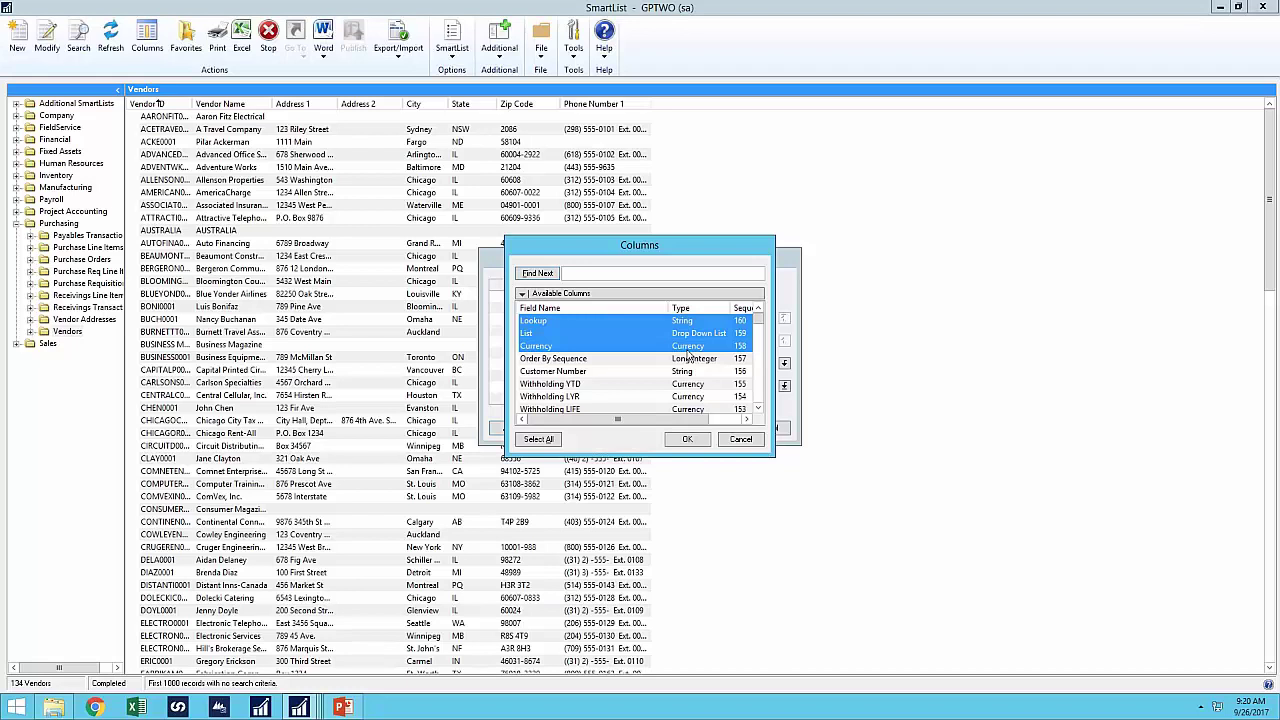
{"action": "left_click", "coordinate": [687, 441]}
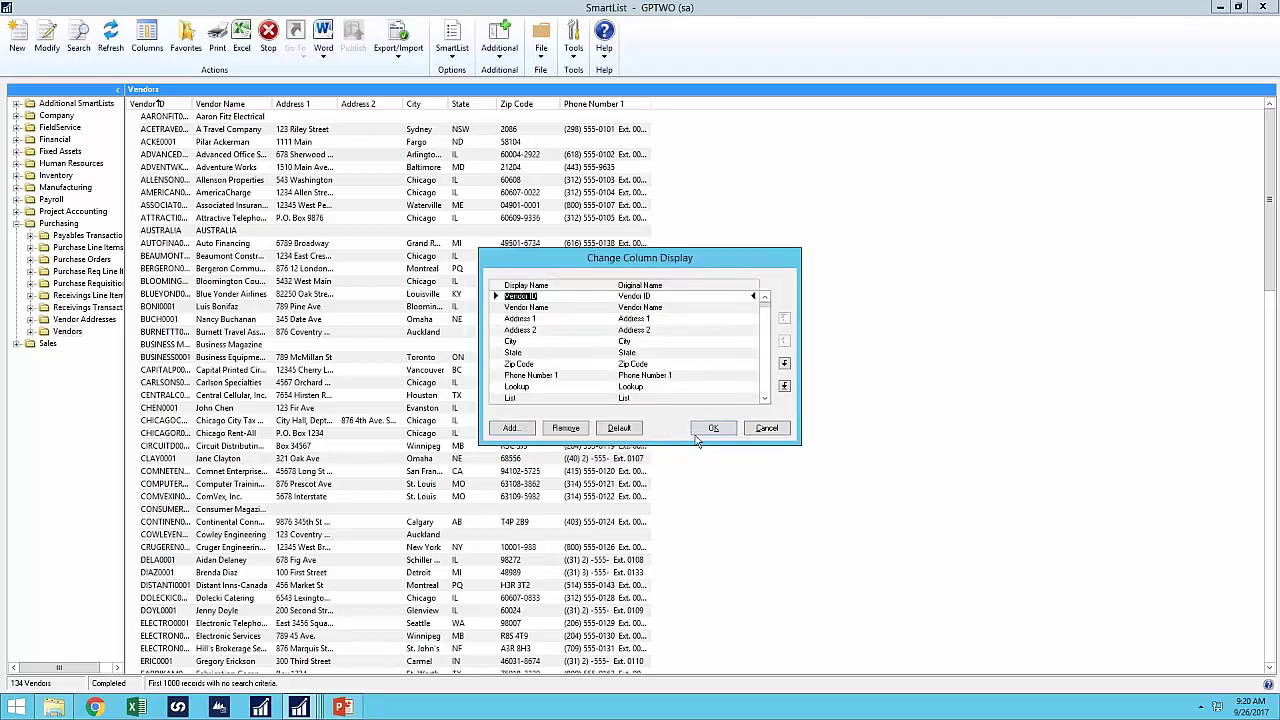
{"action": "left_click", "coordinate": [708, 428]}
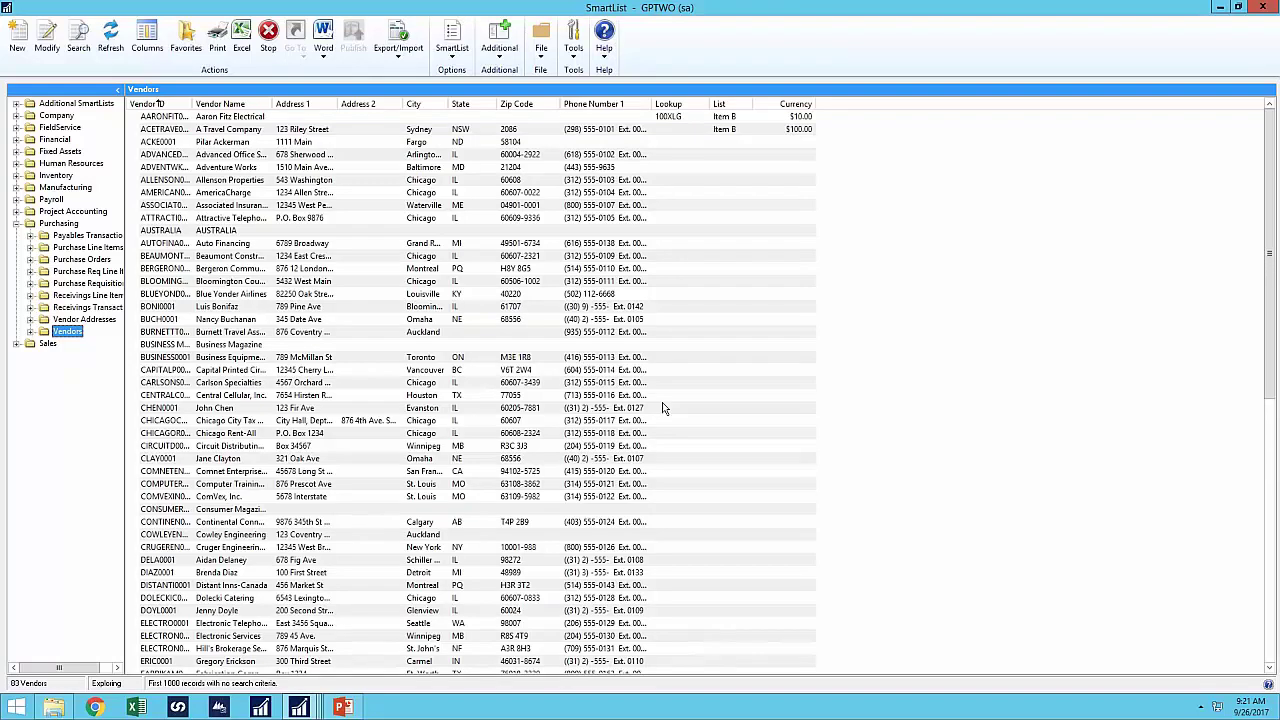
- Start a new SmartList with ID 'VENDOR DEMO', name 'Vendor Demo' and series Purchasing
{"action": "left_click", "coordinate": [17, 40]}
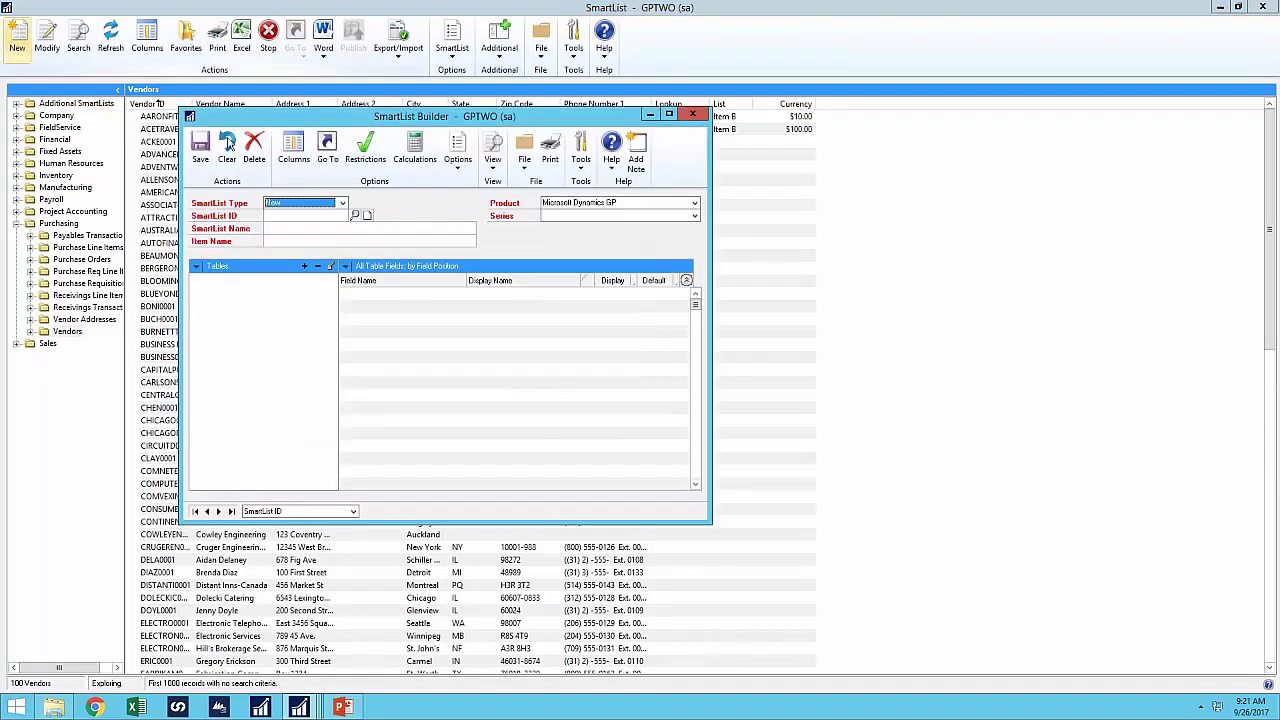
{"action": "left_click_drag", "start_coordinate": [549, 120], "coordinate": [628, 150]}
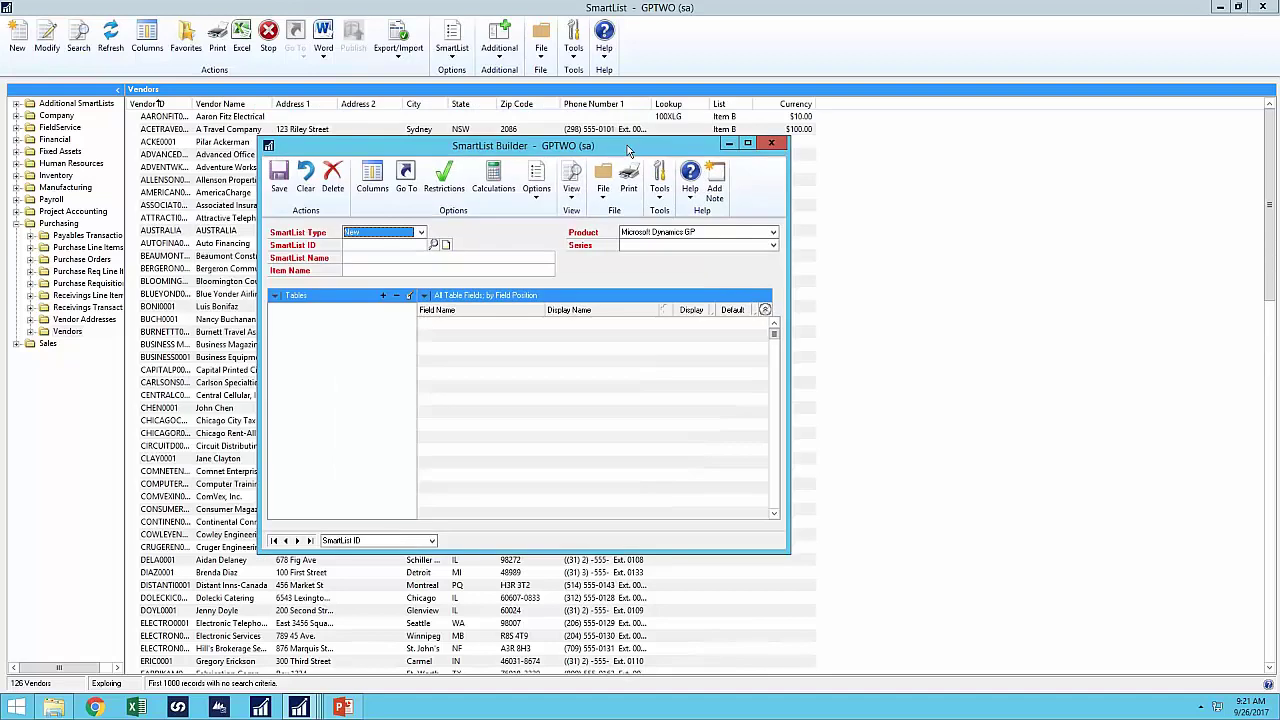
{"action": "left_click", "coordinate": [377, 247]}
{"action": "type", "text": "VENDOR DEMO"}
{"action": "key", "text": "Tab"}
{"action": "type", "text": "Vendor Demo"}
{"action": "key", "text": "Tab"}
{"action": "key", "text": "Tab"}
{"action": "key", "text": "p"}
- Add the existing Vendors SmartList as the list's first source
{"action": "left_click", "coordinate": [383, 295]}
{"action": "left_click", "coordinate": [417, 328]}
{"action": "left_click", "coordinate": [584, 272]}
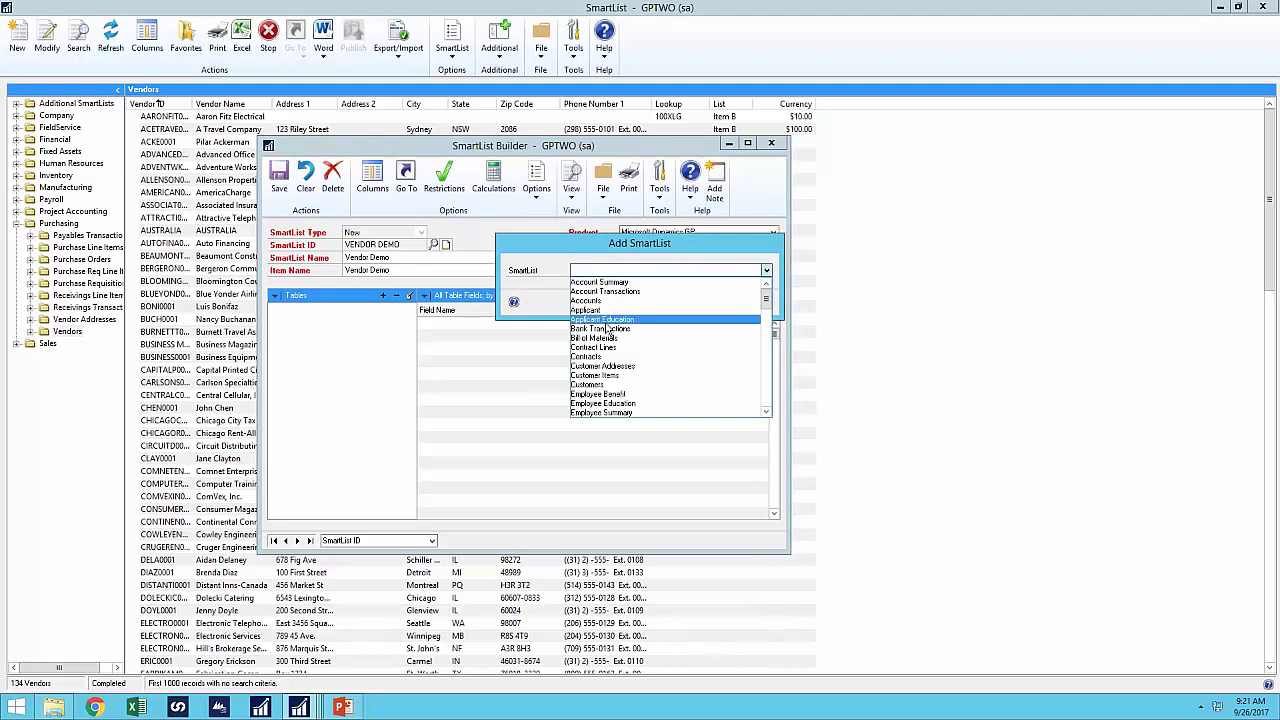
{"action": "scroll", "coordinate": [640, 360], "scroll_direction": "down", "scroll_amount": 5}
{"action": "left_click", "coordinate": [657, 385]}
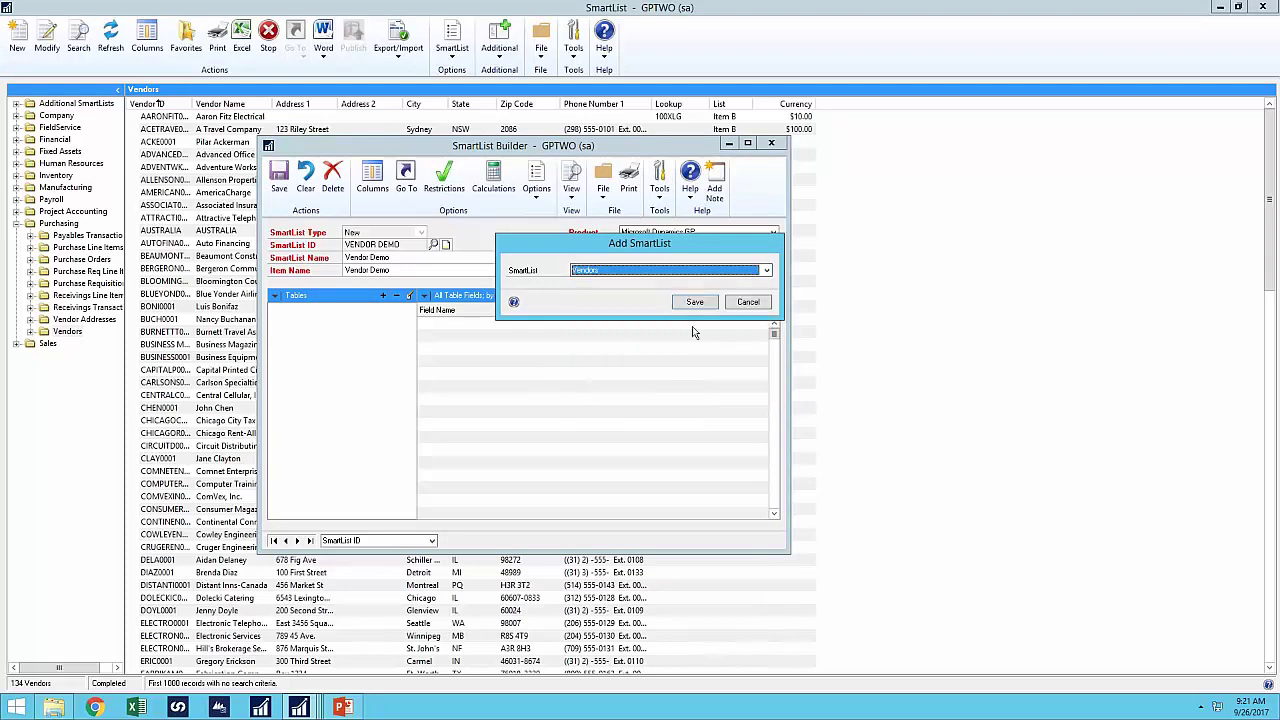
{"action": "left_click", "coordinate": [694, 301]}
- Add the Vendor Demo Extender window resource as a left outer join source
{"action": "left_click", "coordinate": [385, 297]}
{"action": "left_click", "coordinate": [437, 377]}
{"action": "left_click", "coordinate": [600, 281]}
{"action": "scroll", "coordinate": [610, 390], "scroll_direction": "down", "scroll_amount": 3}
{"action": "left_click", "coordinate": [604, 413]}
{"action": "left_click", "coordinate": [600, 319]}
{"action": "left_click", "coordinate": [594, 341]}
- Link the Vendor Demo resource to Vendors on Vendor ID and add it
{"action": "left_click", "coordinate": [738, 343]}
{"action": "left_click", "coordinate": [592, 328]}
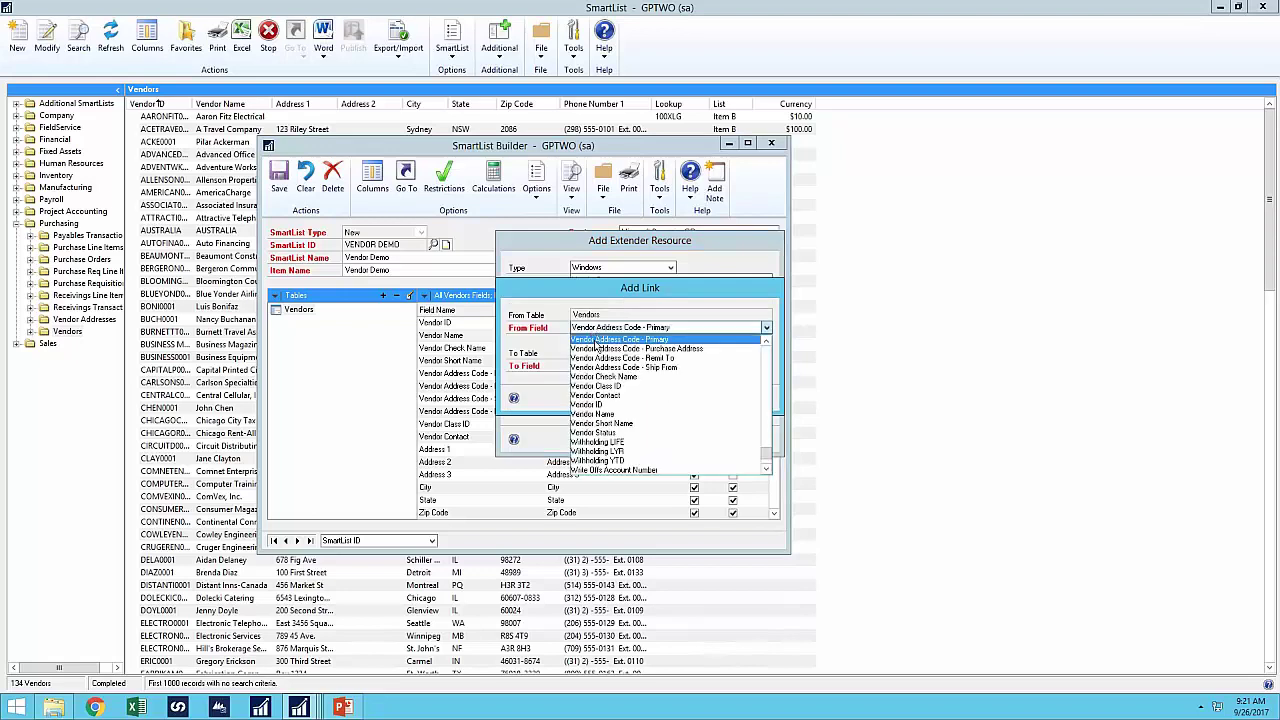
{"action": "left_click", "coordinate": [590, 404]}
{"action": "left_click", "coordinate": [604, 367]}
{"action": "left_click", "coordinate": [604, 377]}
{"action": "left_click", "coordinate": [699, 401]}
{"action": "left_click", "coordinate": [697, 440]}
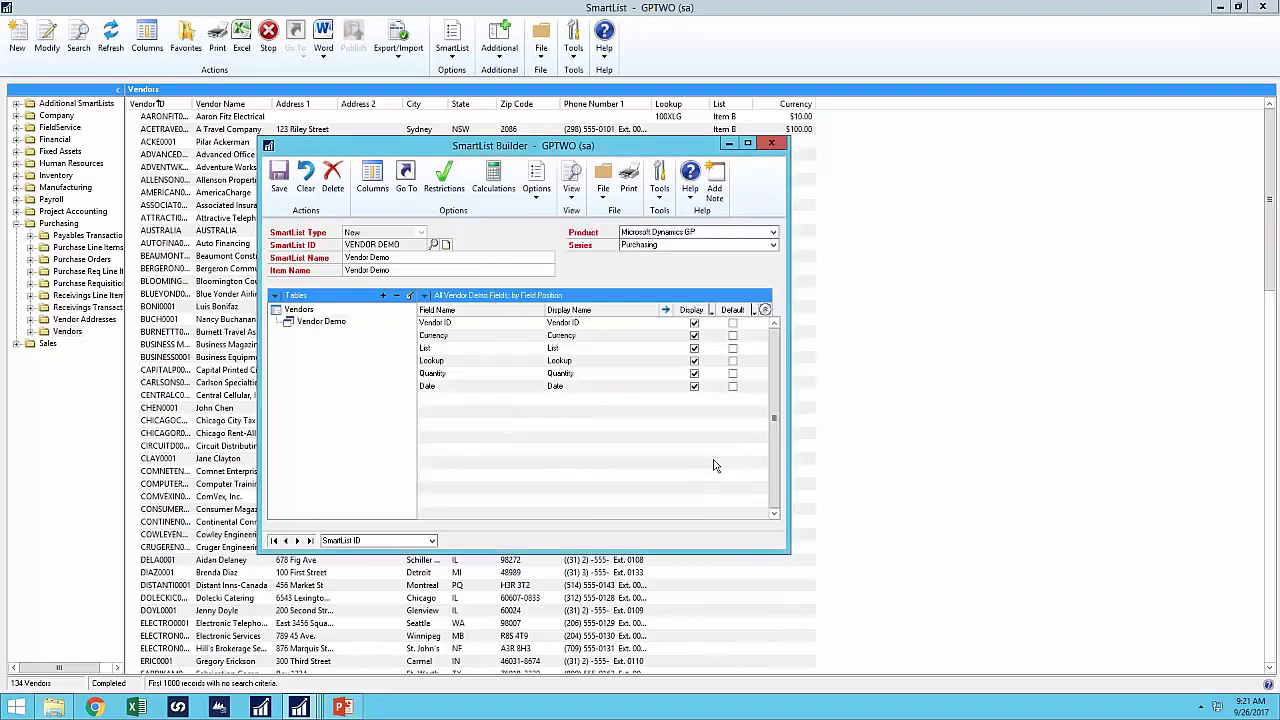
- Show Currency, List, Lookup, Quantity and Date by default, then save the SmartList
{"action": "left_click", "coordinate": [734, 339]}
{"action": "left_click", "coordinate": [733, 348]}
{"action": "left_click", "coordinate": [733, 361]}
{"action": "left_click", "coordinate": [733, 373]}
{"action": "left_click", "coordinate": [733, 386]}
{"action": "left_click", "coordinate": [280, 190]}
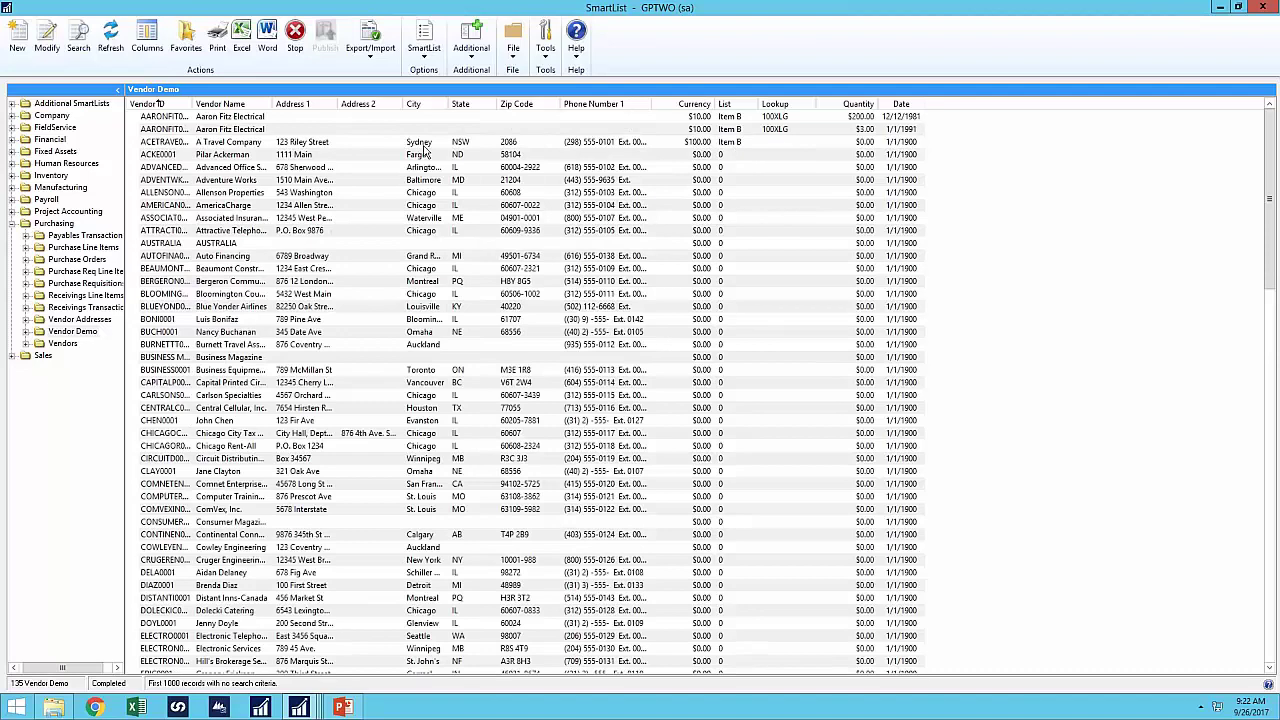
{"action": "left_click", "coordinate": [170, 130]}
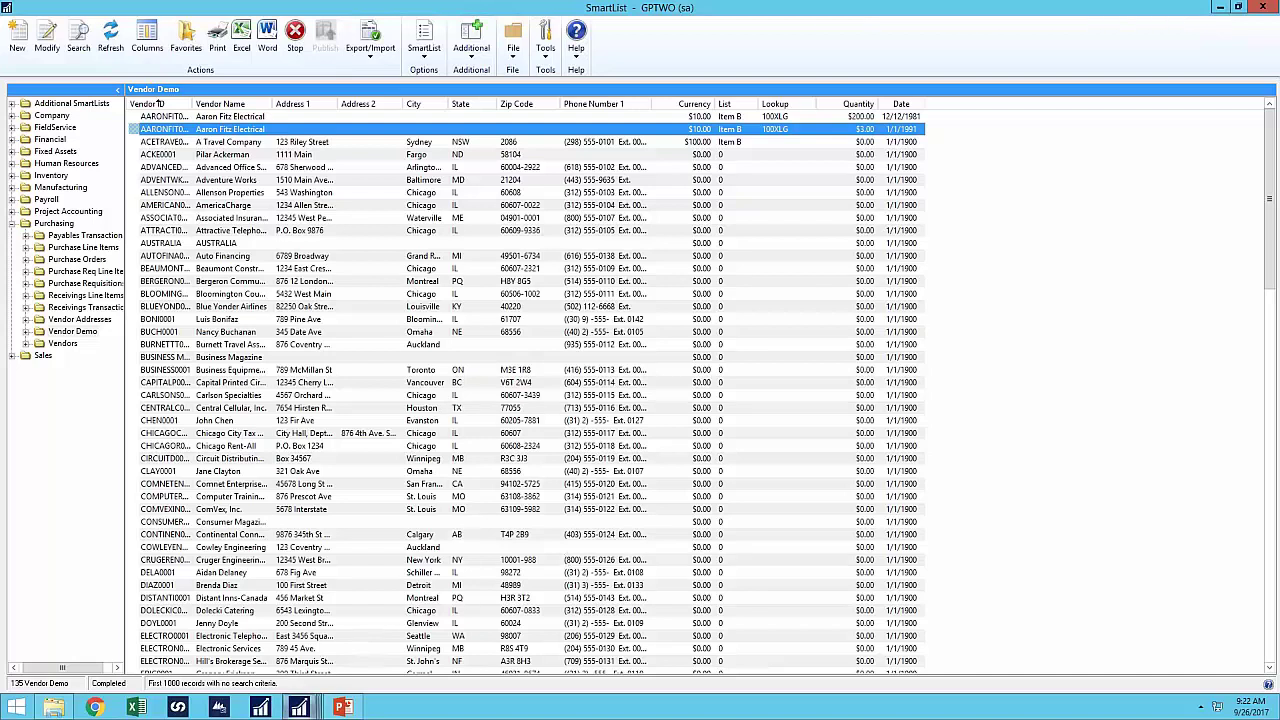
{"action": "mouse_move", "coordinate": [299, 707]}
{"action": "left_click", "coordinate": [340, 628]}
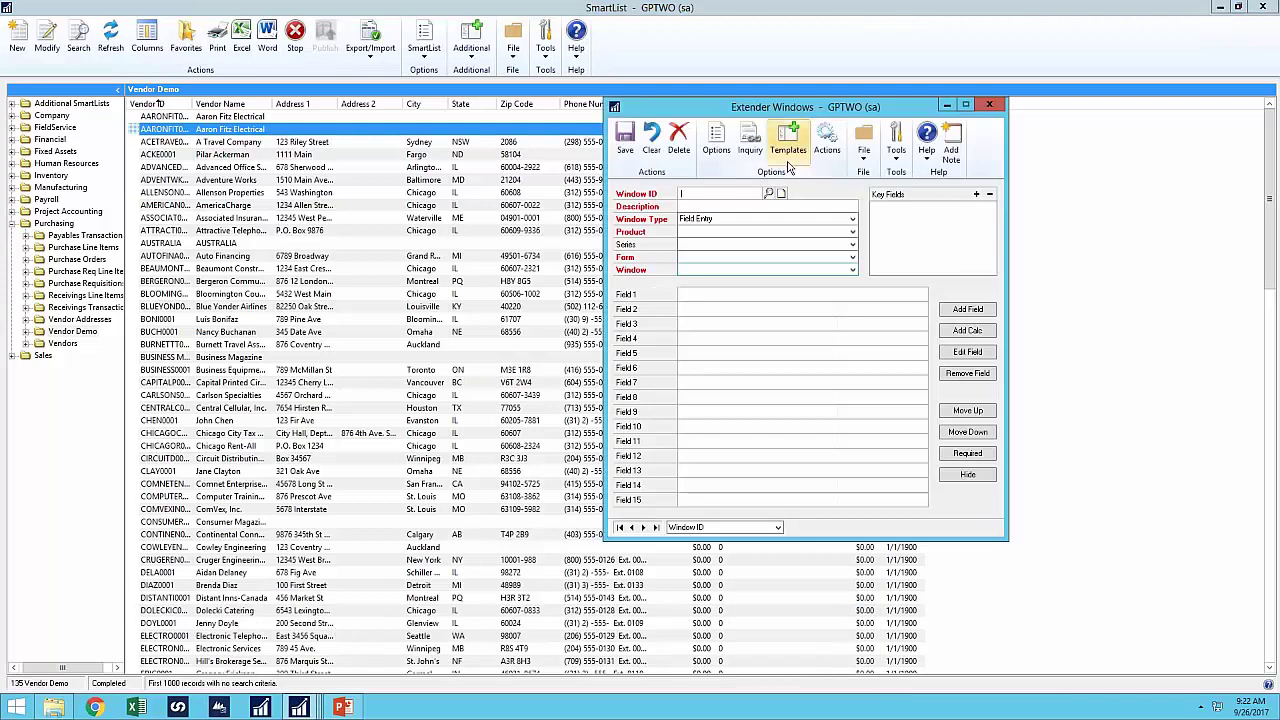
{"action": "type", "text": "V"}
{"action": "left_click", "coordinate": [735, 208]}
{"action": "key", "text": "Tab"}
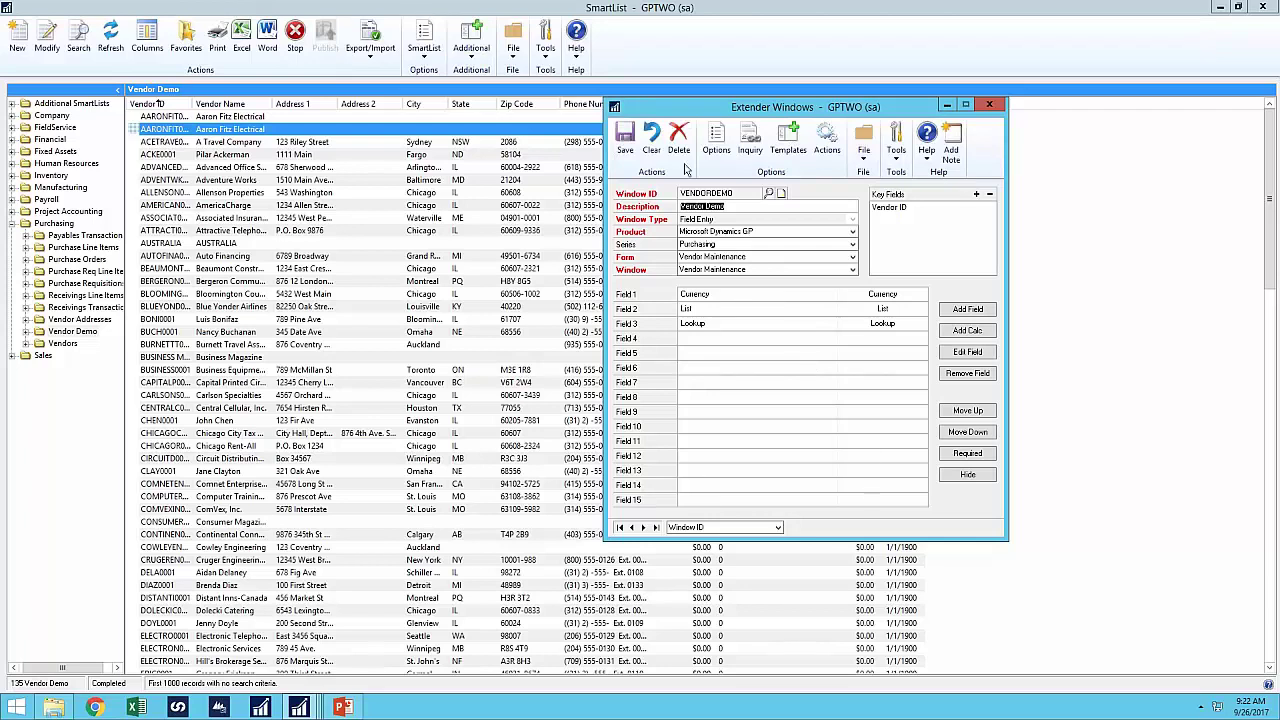
{"action": "left_click", "coordinate": [712, 145]}
{"action": "left_click", "coordinate": [215, 210]}
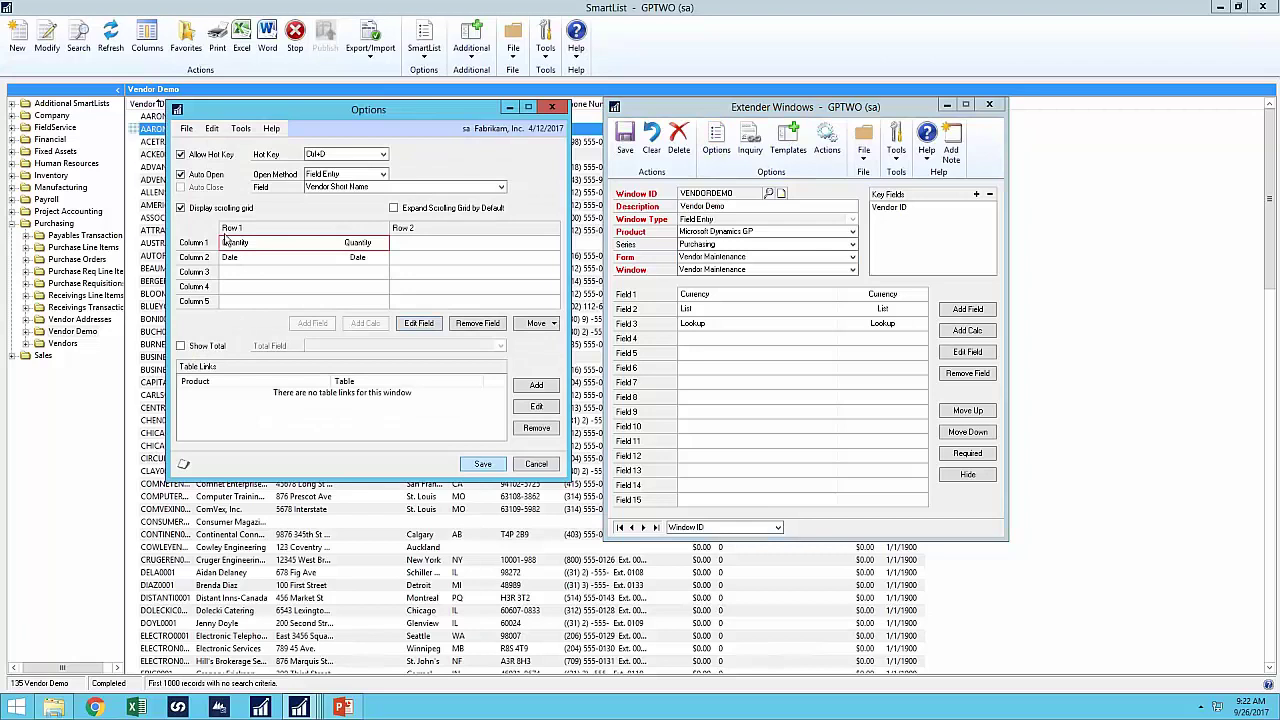
{"action": "left_click", "coordinate": [186, 210]}
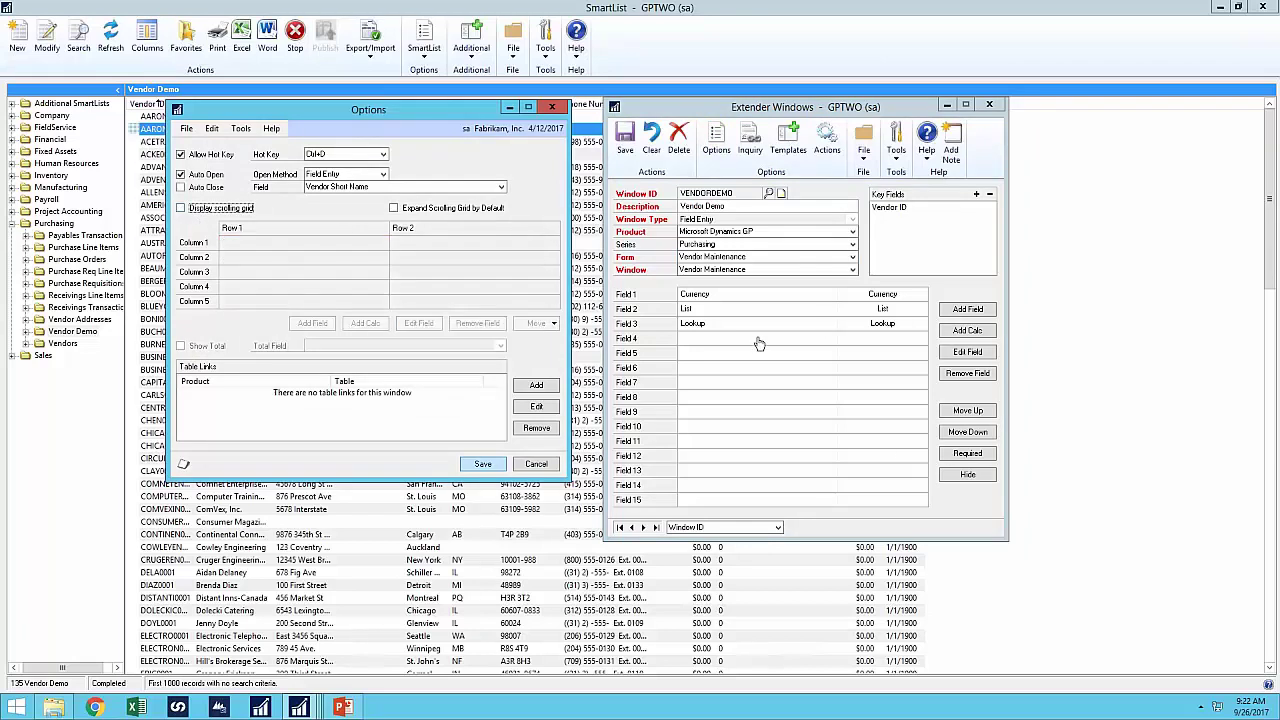
{"action": "left_click", "coordinate": [551, 107]}
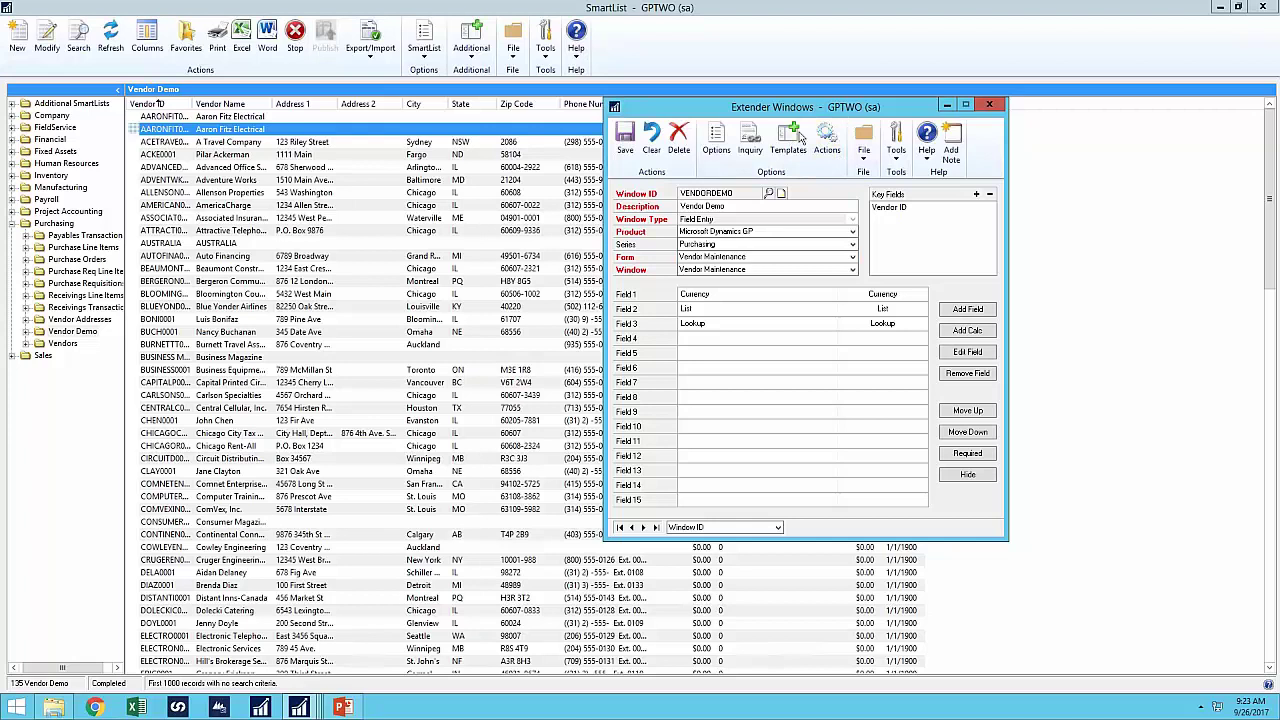
{"action": "left_click_drag", "start_coordinate": [790, 108], "coordinate": [957, 150]}
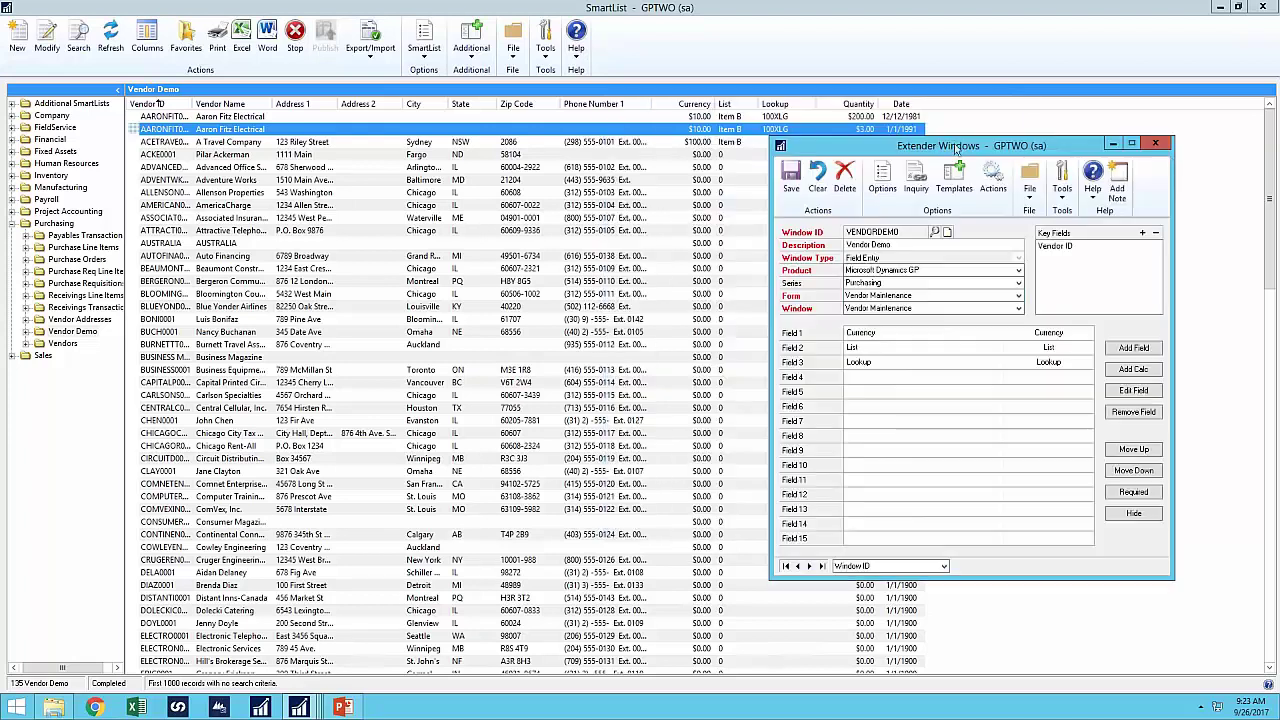
{"action": "left_click", "coordinate": [1158, 146]}
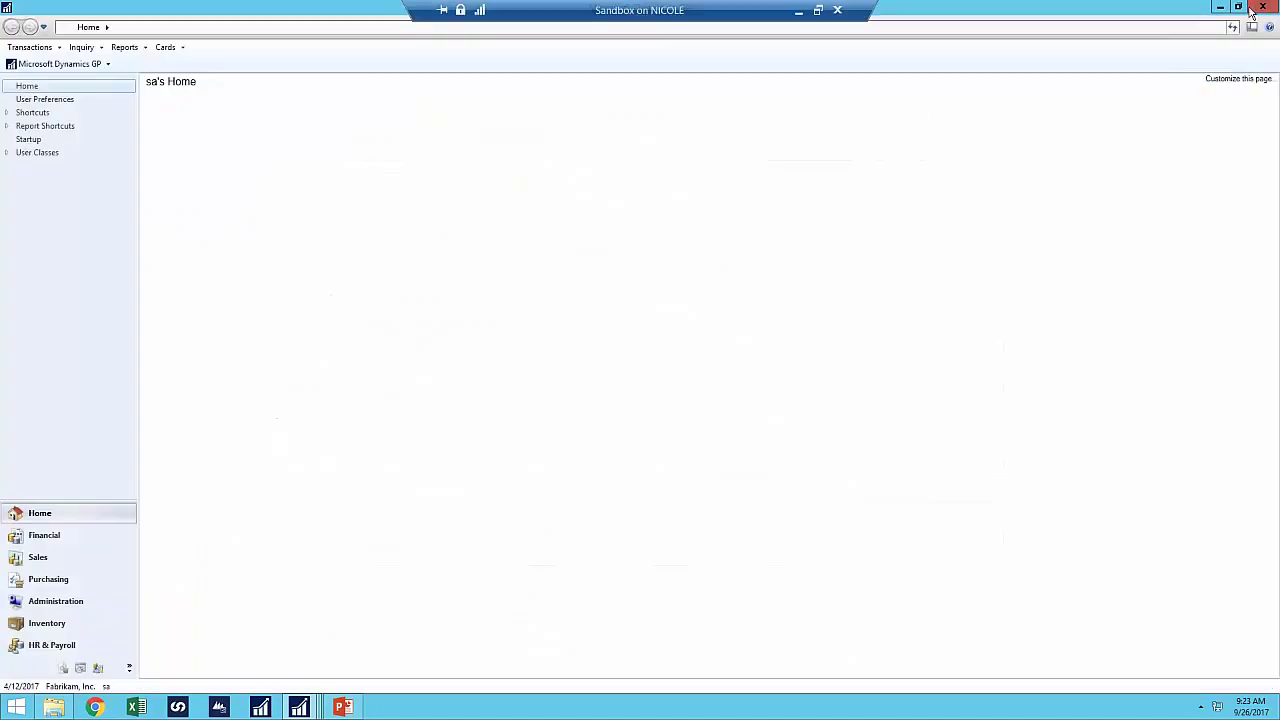
- Close the SmartList window and bring the Extender window to the front
{"action": "left_click", "coordinate": [1261, 8]}
{"action": "left_click", "coordinate": [300, 707]}
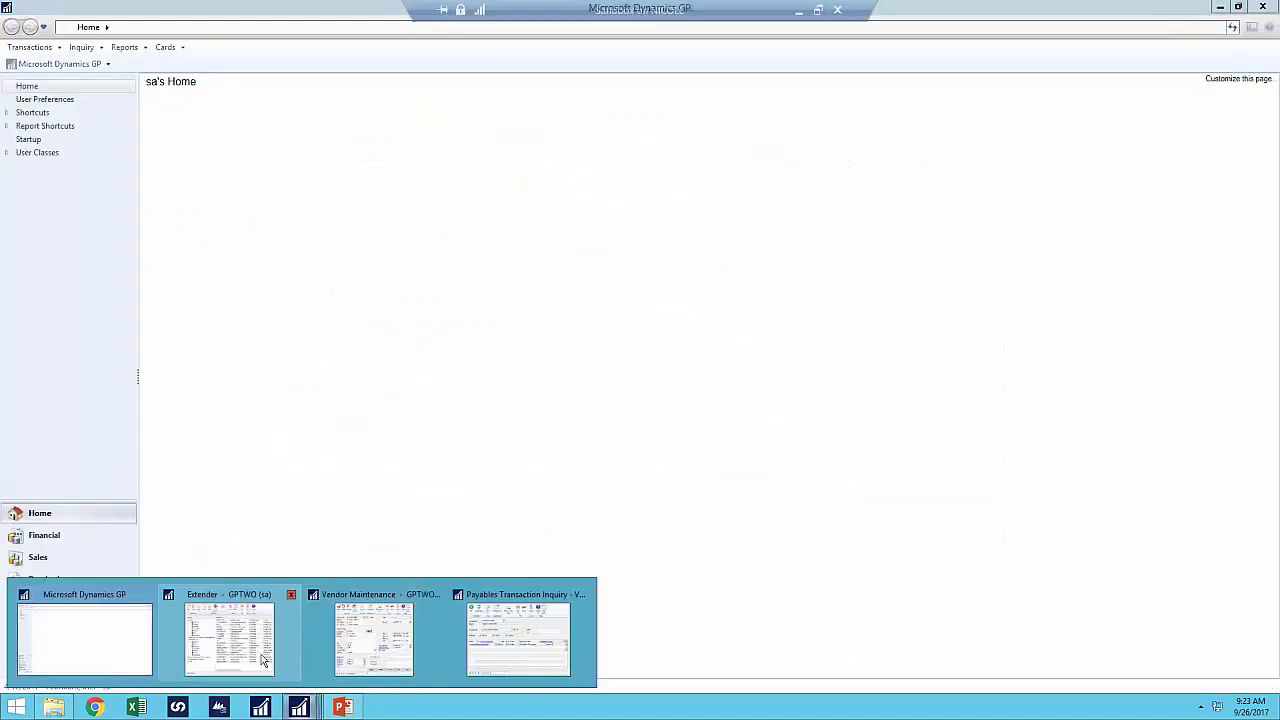
{"action": "left_click", "coordinate": [263, 658]}
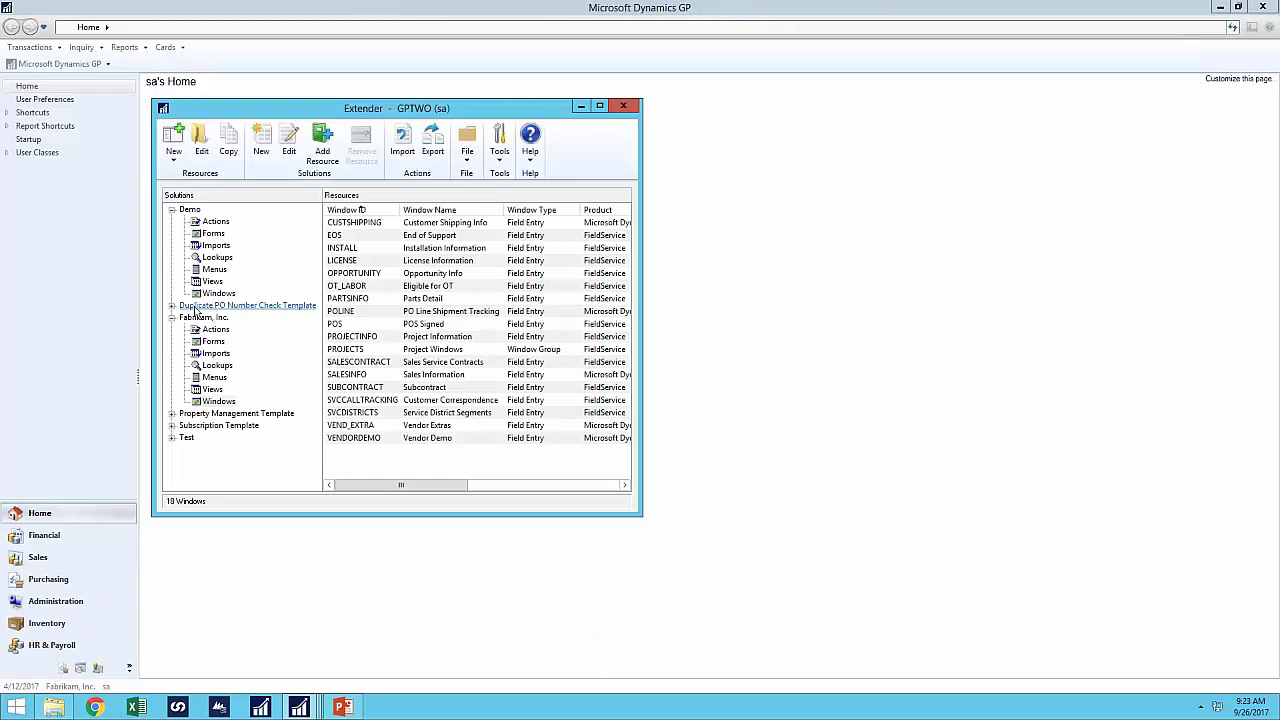
- Browse the Property Management Template forms, then list Fabrikam, Inc.'s forms
{"action": "left_click", "coordinate": [238, 413]}
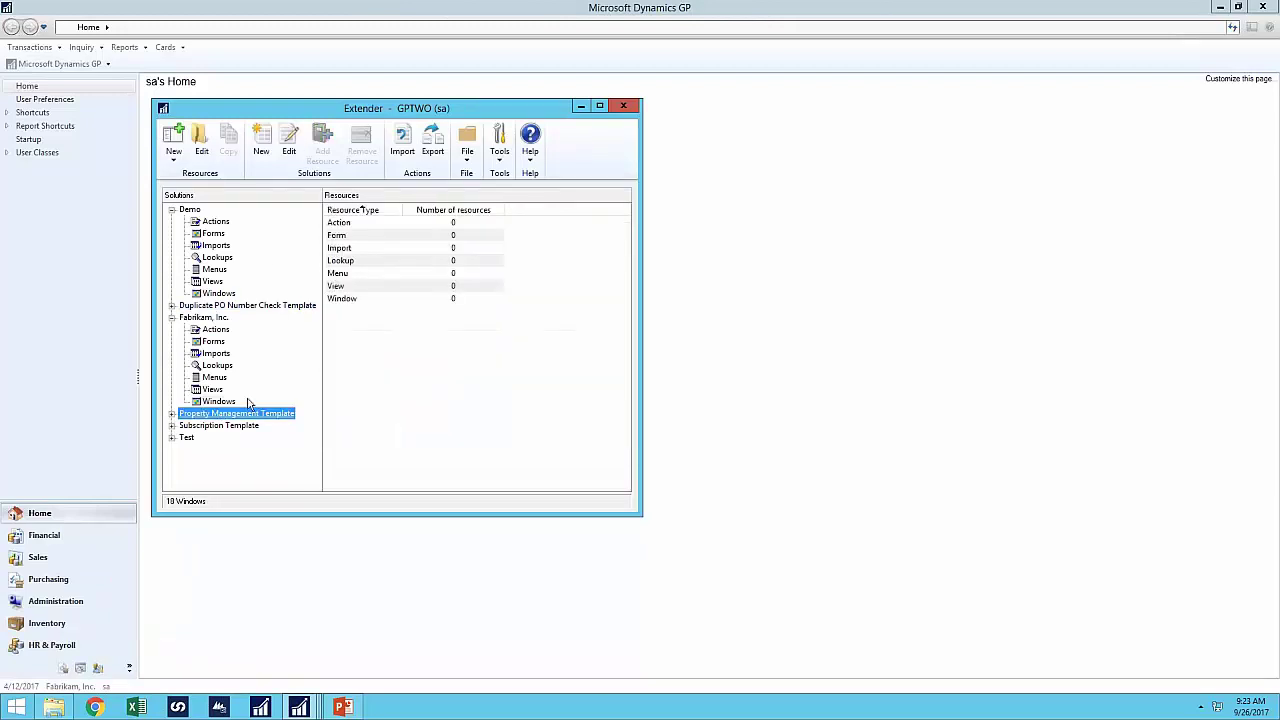
{"action": "left_click", "coordinate": [172, 413]}
{"action": "left_click", "coordinate": [229, 418]}
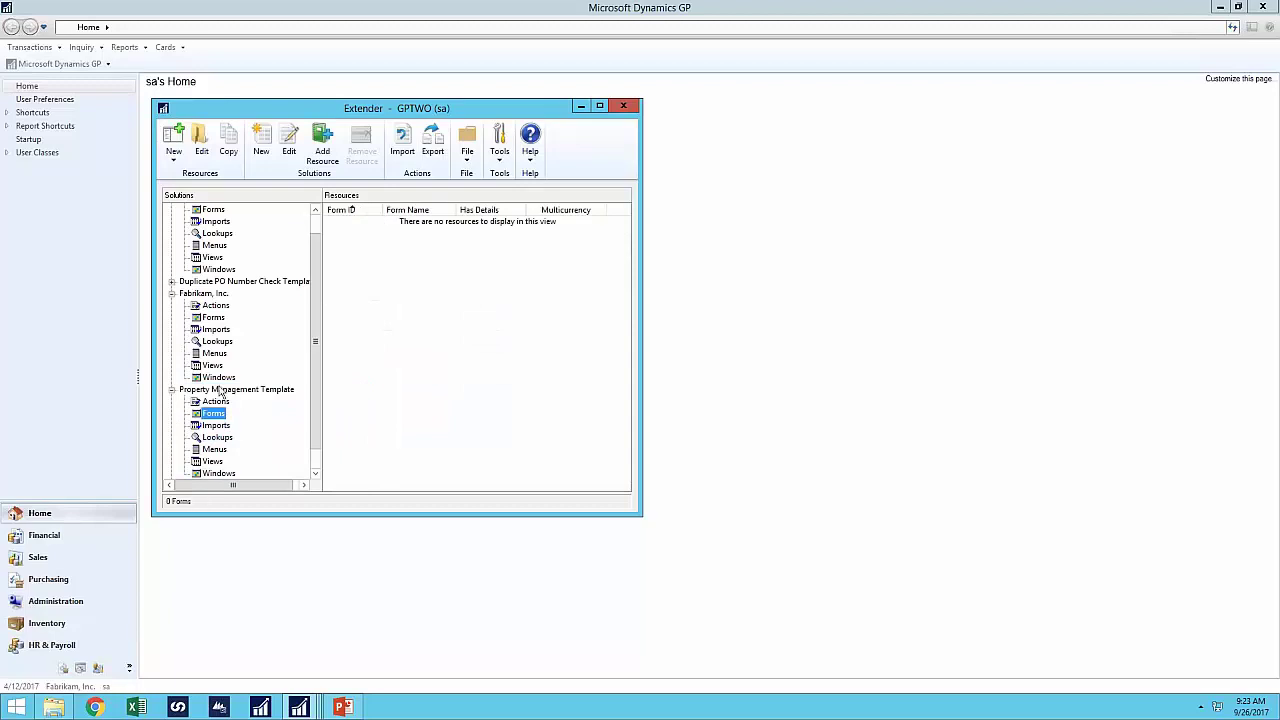
{"action": "left_click", "coordinate": [208, 318]}
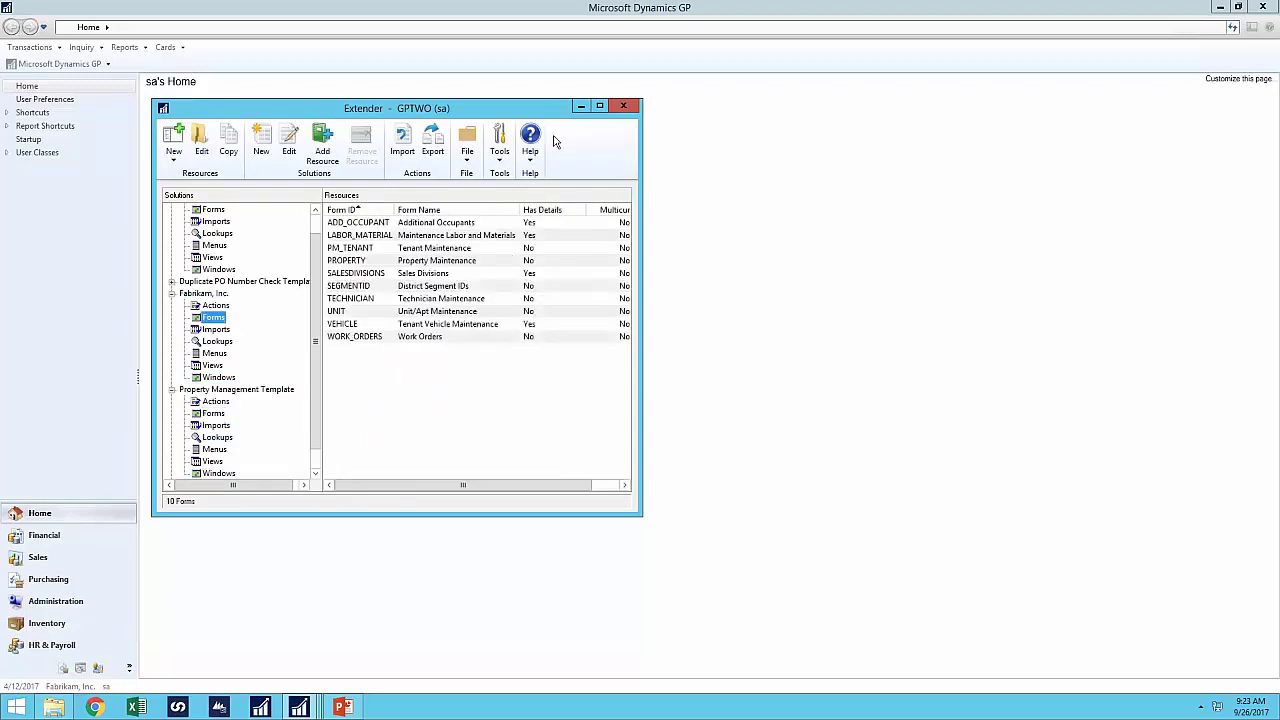
{"action": "left_click_drag", "start_coordinate": [572, 110], "coordinate": [1006, 120]}
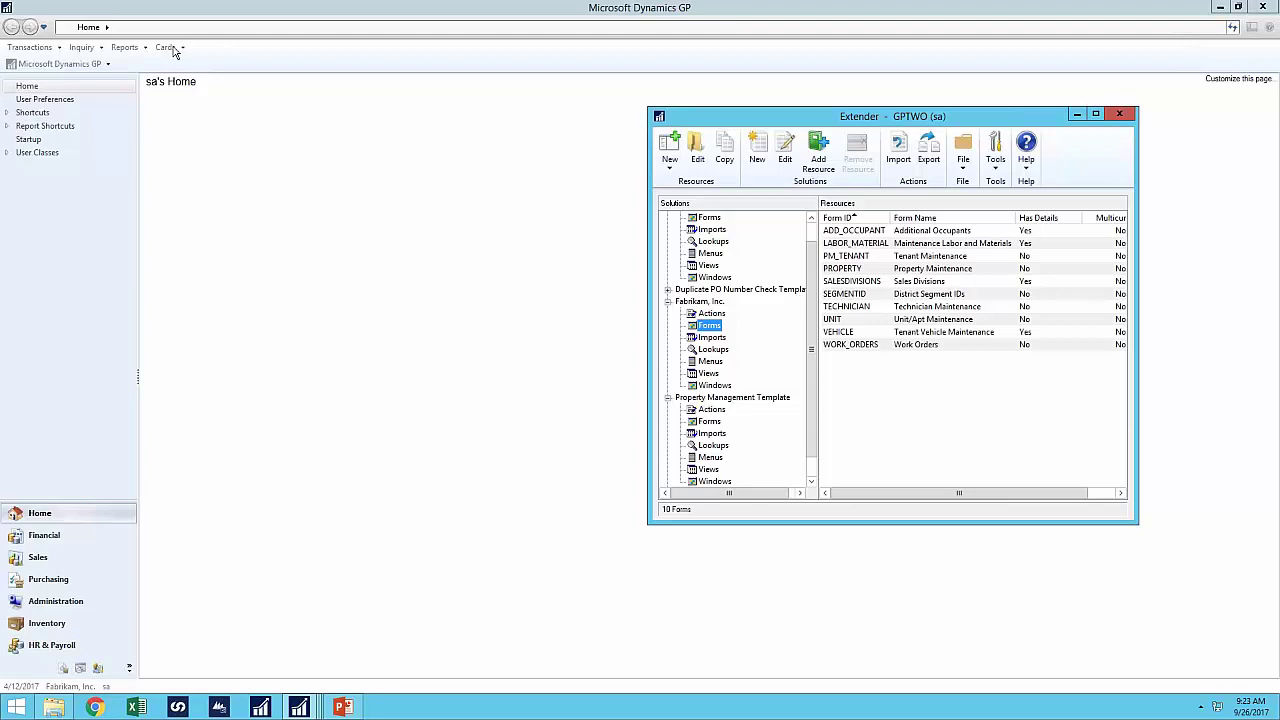
- Open the Property Maintenance card from Cards > Property Management
{"action": "left_click", "coordinate": [172, 52]}
{"action": "left_click", "coordinate": [172, 52]}
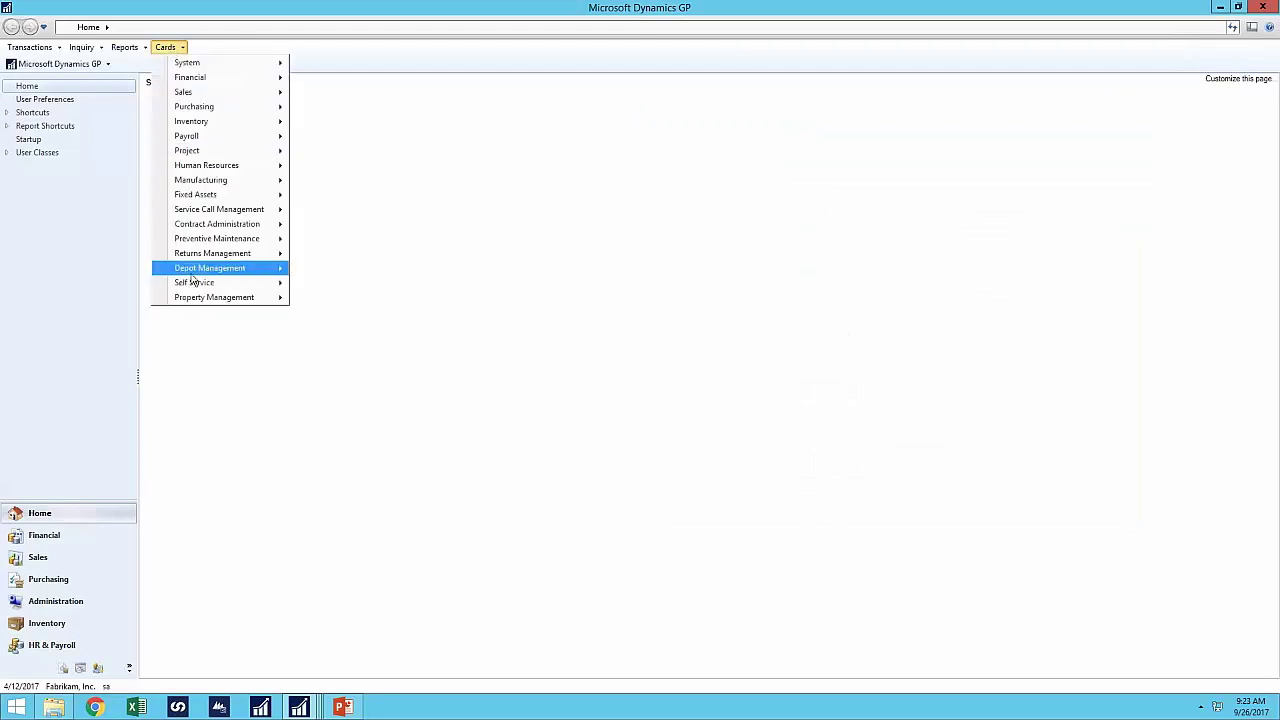
{"action": "mouse_move", "coordinate": [197, 304]}
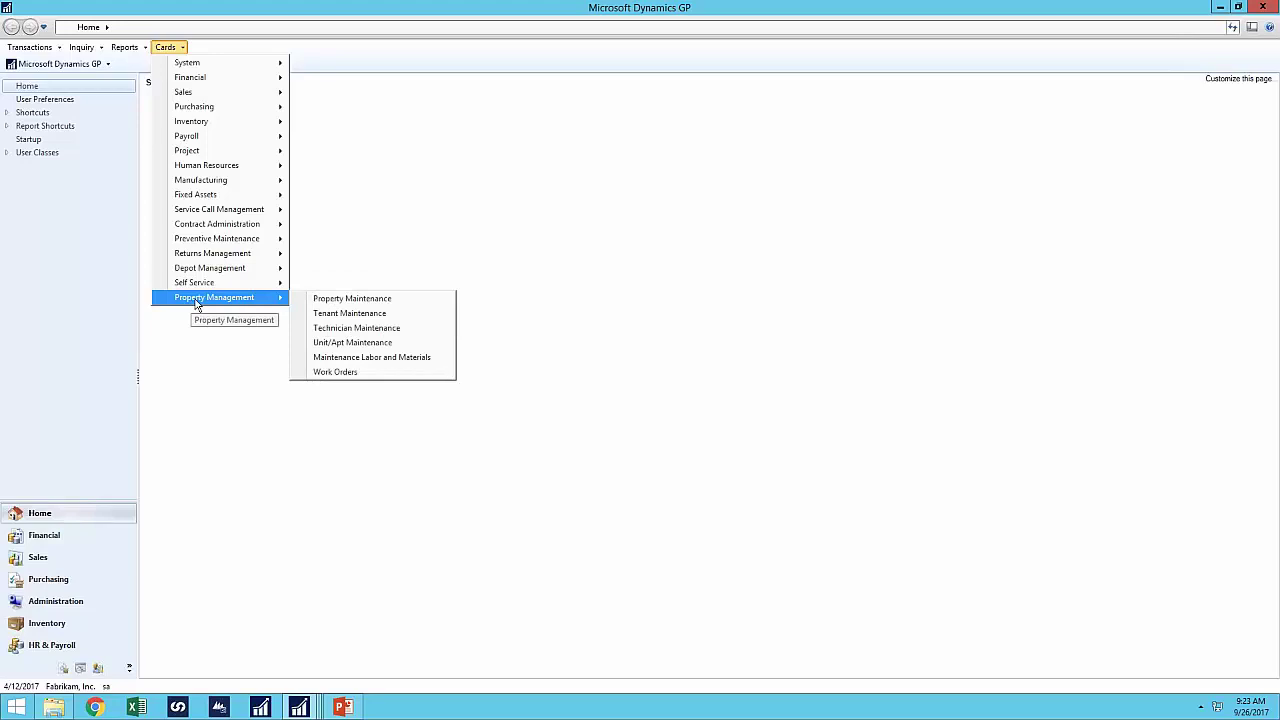
{"action": "left_click", "coordinate": [366, 296]}
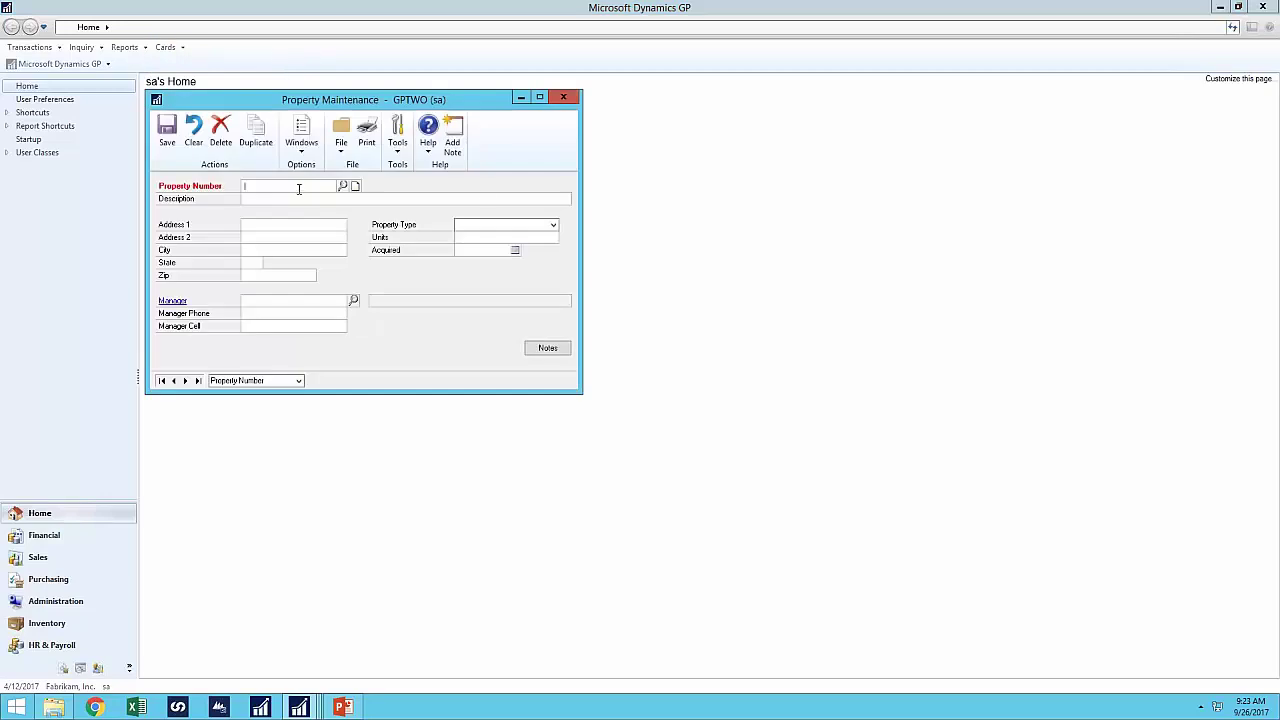
- Enter property FARGO 123 with its description and pick a manager from the employee lookup
{"action": "type", "text": "FARI"}
{"action": "key", "text": "Tab"}
{"action": "type", "text": "Fargo 123"}
{"action": "key", "text": "Tab"}
{"action": "left_click", "coordinate": [353, 300]}
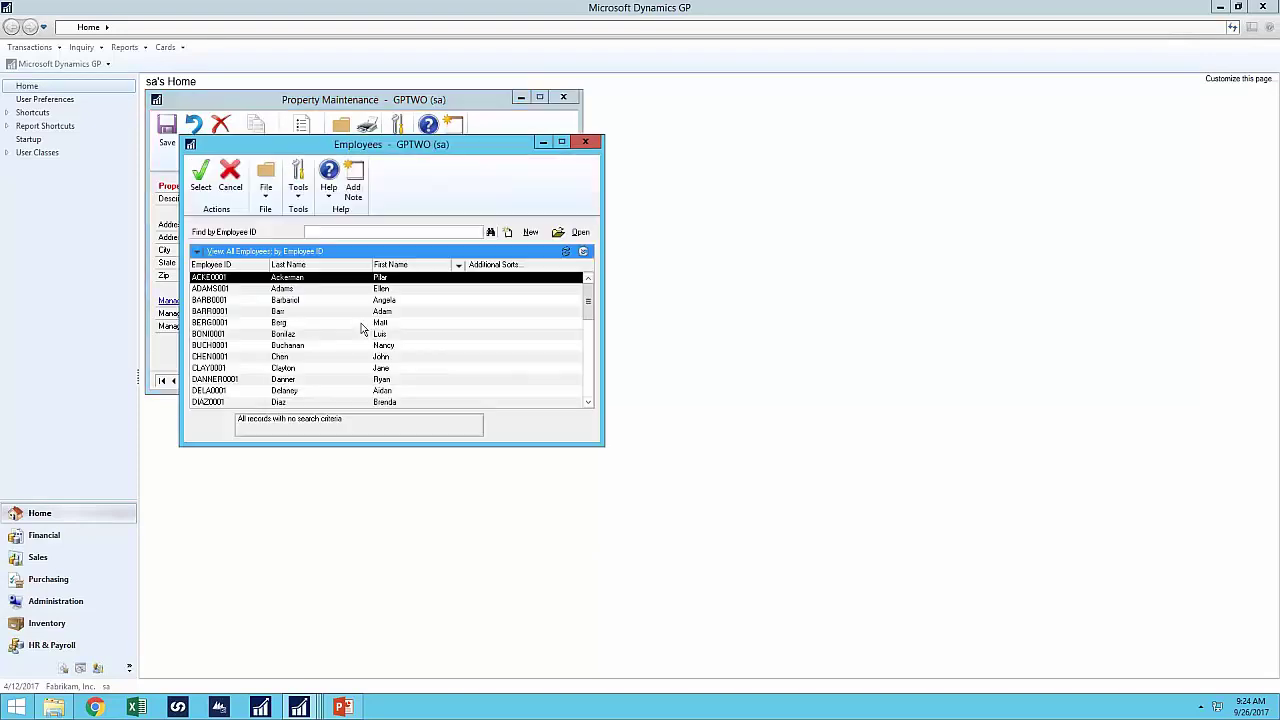
{"action": "double_click", "coordinate": [357, 331]}
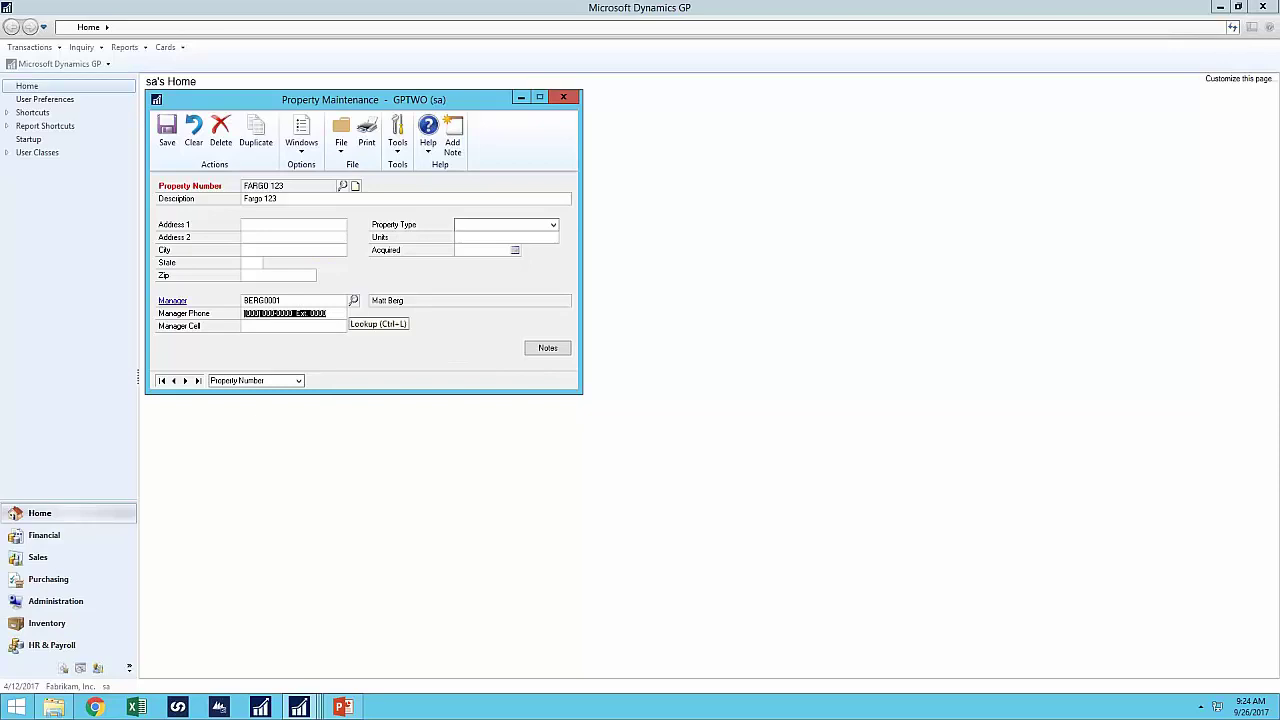
{"action": "left_click", "coordinate": [353, 300]}
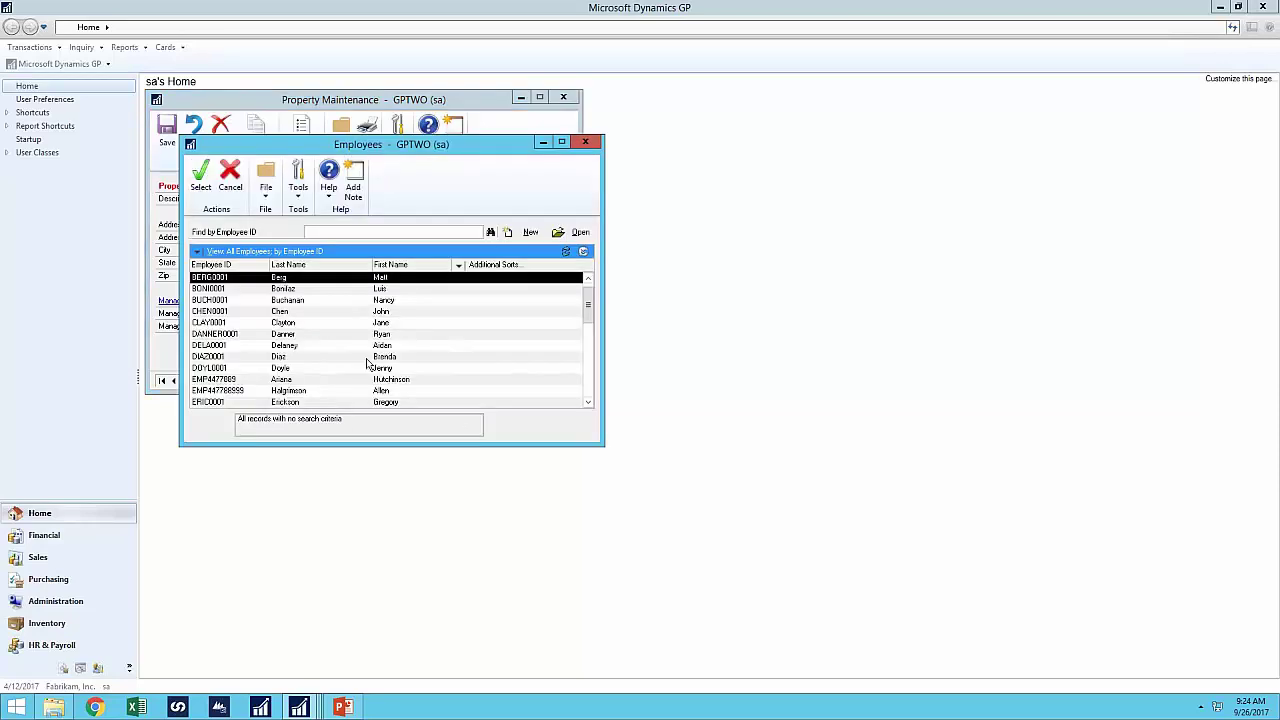
{"action": "left_click", "coordinate": [233, 192]}
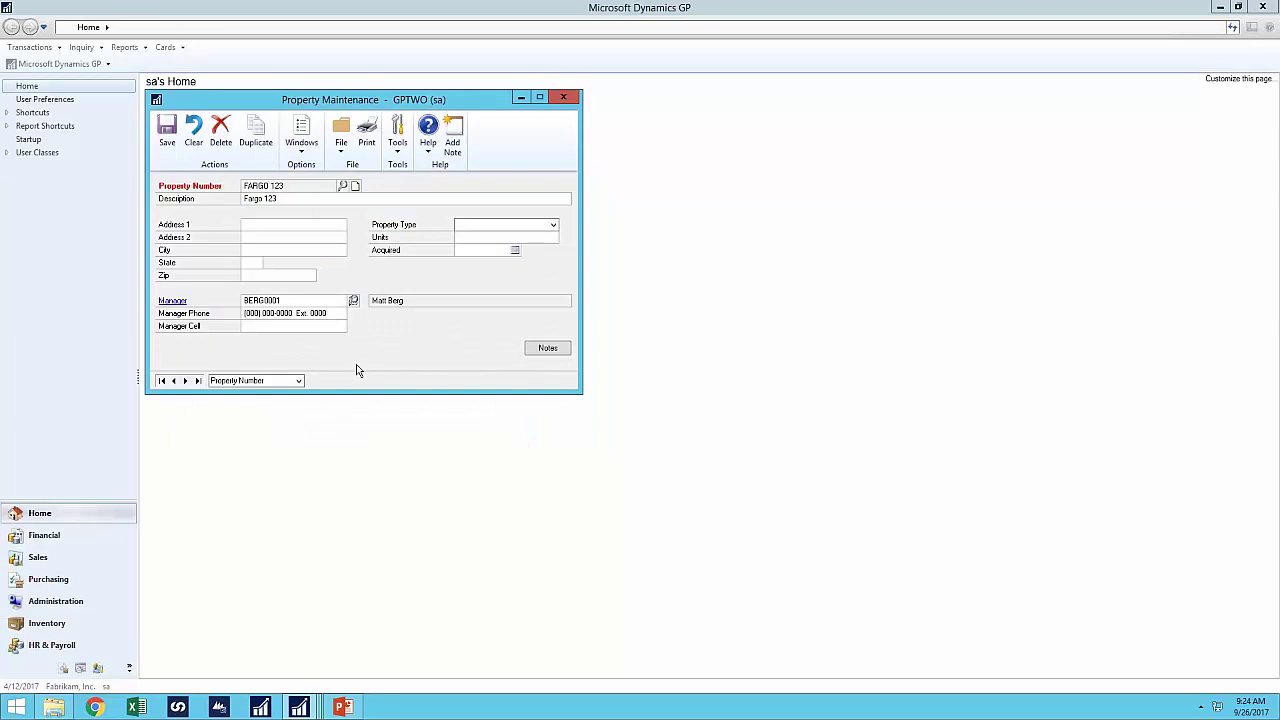
- Set the property type to Apartment, save the property and close it
{"action": "left_click", "coordinate": [494, 226]}
{"action": "left_click", "coordinate": [490, 237]}
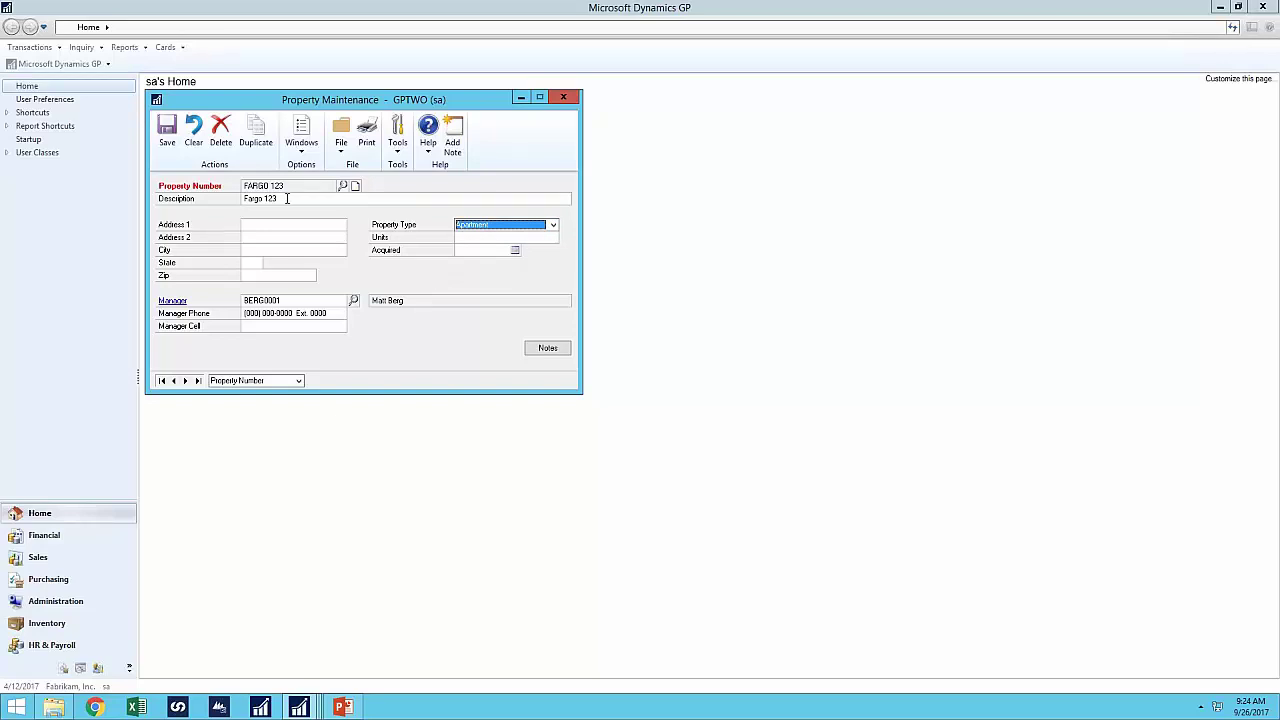
{"action": "left_click", "coordinate": [167, 140]}
{"action": "left_click", "coordinate": [563, 97]}
- Open the Unit/Apt Maintenance card from Cards > Property Management
{"action": "left_click", "coordinate": [166, 47]}
{"action": "mouse_move", "coordinate": [190, 298]}
{"action": "left_click", "coordinate": [345, 342]}
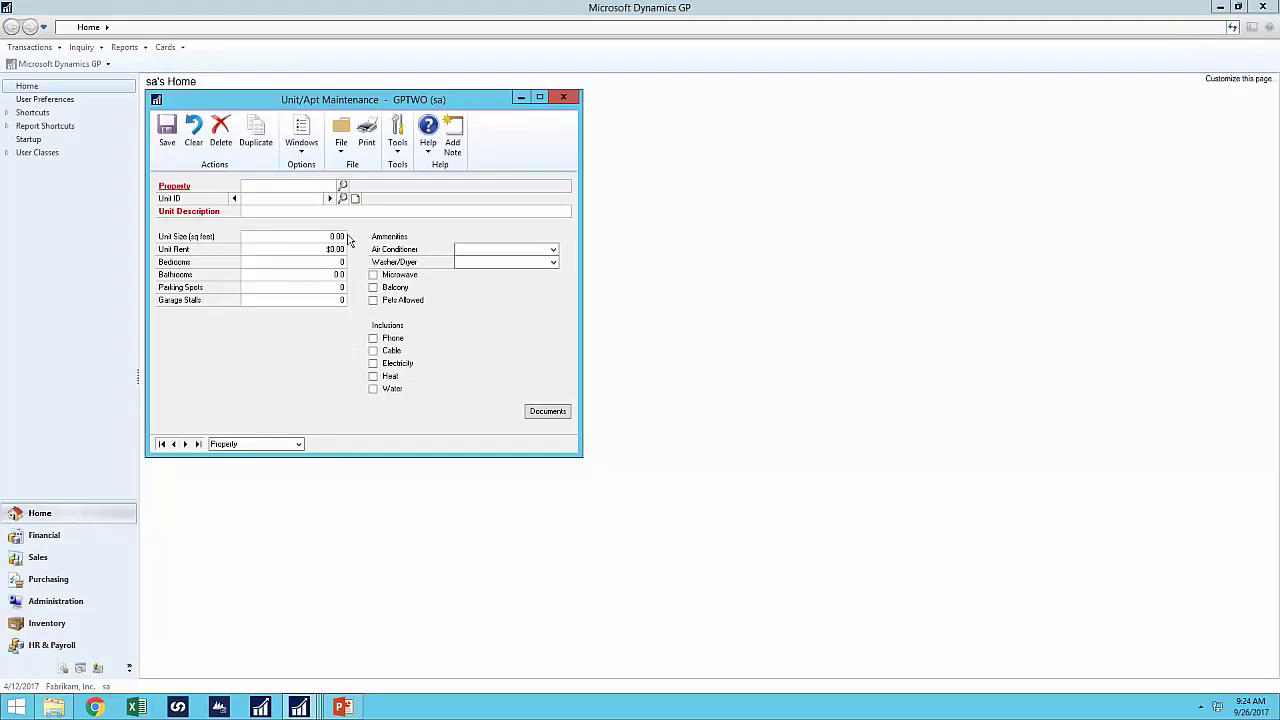
- Choose property FARGO 123 and enter unit ID 100 with description 'Unit 100'
{"action": "left_click", "coordinate": [342, 186]}
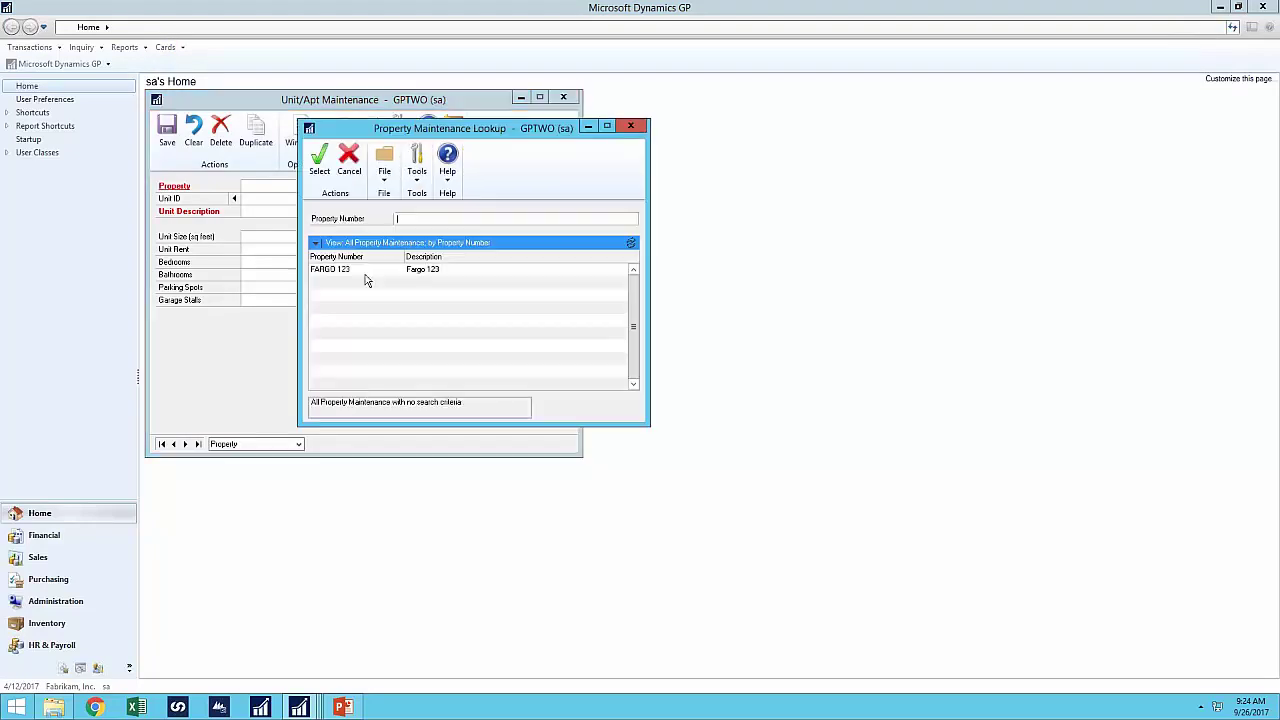
{"action": "double_click", "coordinate": [355, 268]}
{"action": "left_click", "coordinate": [310, 206]}
{"action": "left_click", "coordinate": [284, 197]}
{"action": "type", "text": "100"}
{"action": "key", "text": "Tab"}
{"action": "type", "text": "Unit"}
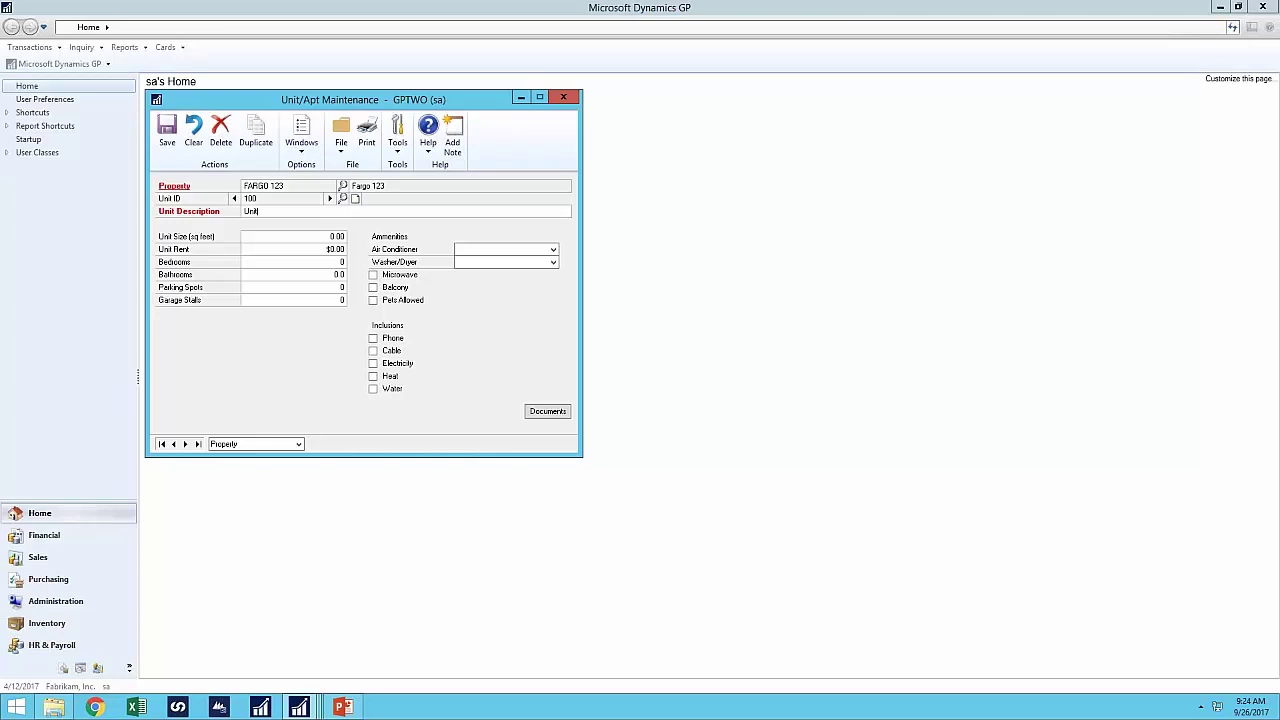
{"action": "type", "text": " 100"}
{"action": "key", "text": "Tab"}
- Set air conditioner to Wall Unit Living, 3 bedrooms and bathrooms 0.2, then save and close
{"action": "left_click", "coordinate": [508, 251]}
{"action": "left_click", "coordinate": [458, 306]}
{"action": "left_click", "coordinate": [327, 262]}
{"action": "type", "text": "3"}
{"action": "key", "text": "Tab"}
{"action": "type", "text": "0.2"}
{"action": "left_click", "coordinate": [170, 148]}
{"action": "left_click", "coordinate": [563, 98]}
- Open the Tenant Maintenance card from Cards > Property Management
{"action": "left_click", "coordinate": [182, 48]}
{"action": "mouse_move", "coordinate": [203, 297]}
{"action": "left_click", "coordinate": [345, 313]}
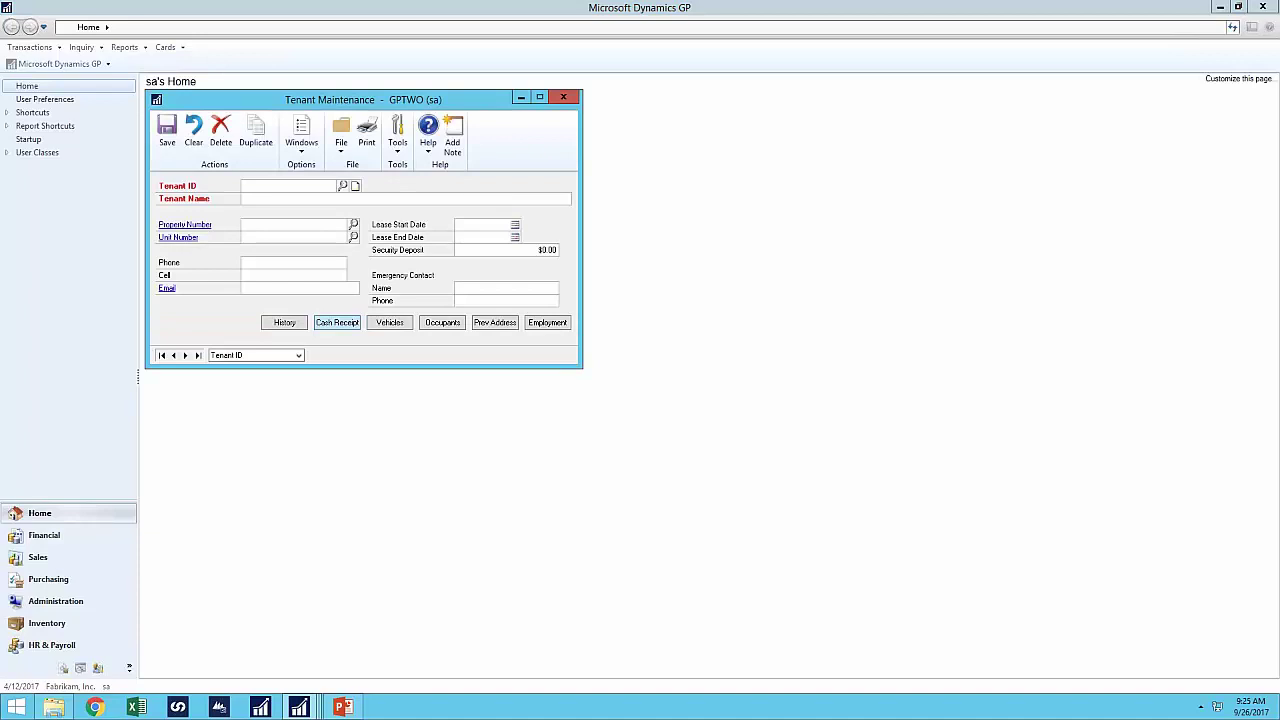
- Save a tenant with an auto-numbered ID, the tenant's name and property FARGO 123, then return to Extender
{"action": "left_click", "coordinate": [296, 186]}
{"action": "left_click", "coordinate": [322, 200]}
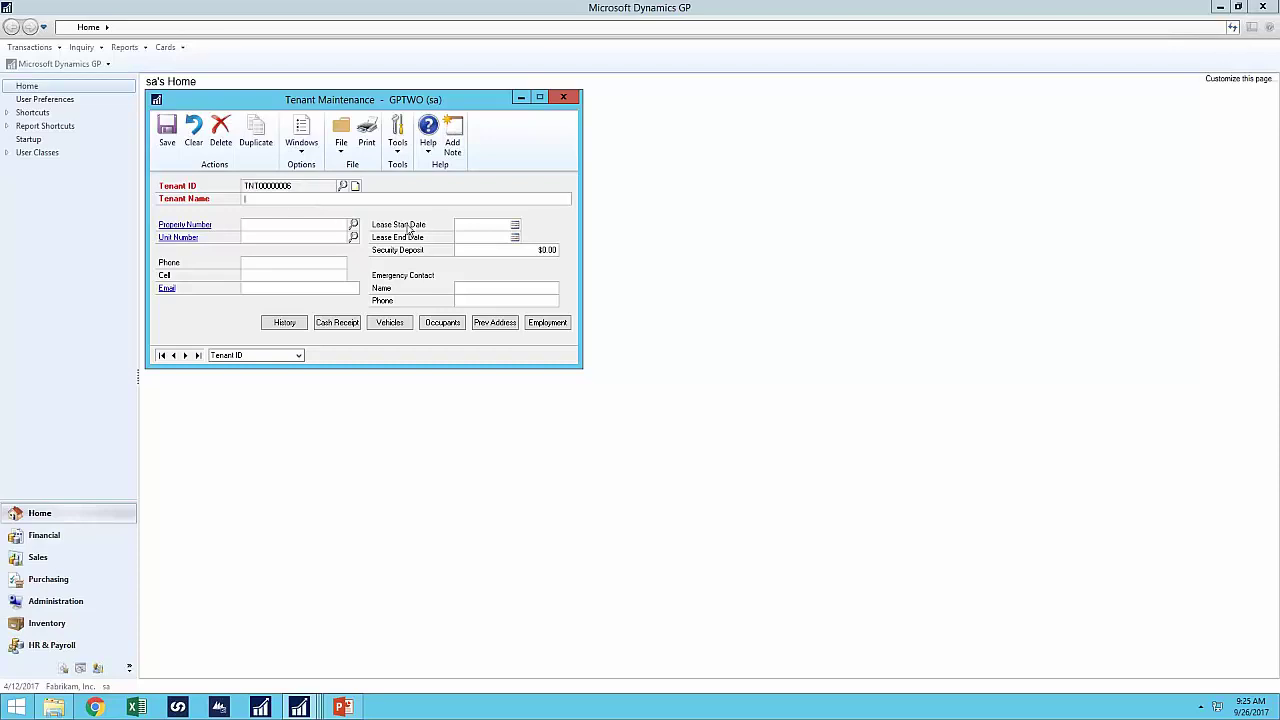
{"action": "type", "text": "nicole"}
{"action": "left_click", "coordinate": [353, 224]}
{"action": "double_click", "coordinate": [346, 270]}
{"action": "left_click", "coordinate": [353, 237]}
{"action": "left_click", "coordinate": [648, 396]}
{"action": "left_click", "coordinate": [167, 132]}
{"action": "left_click", "coordinate": [299, 707]}
{"action": "left_click", "coordinate": [231, 657]}
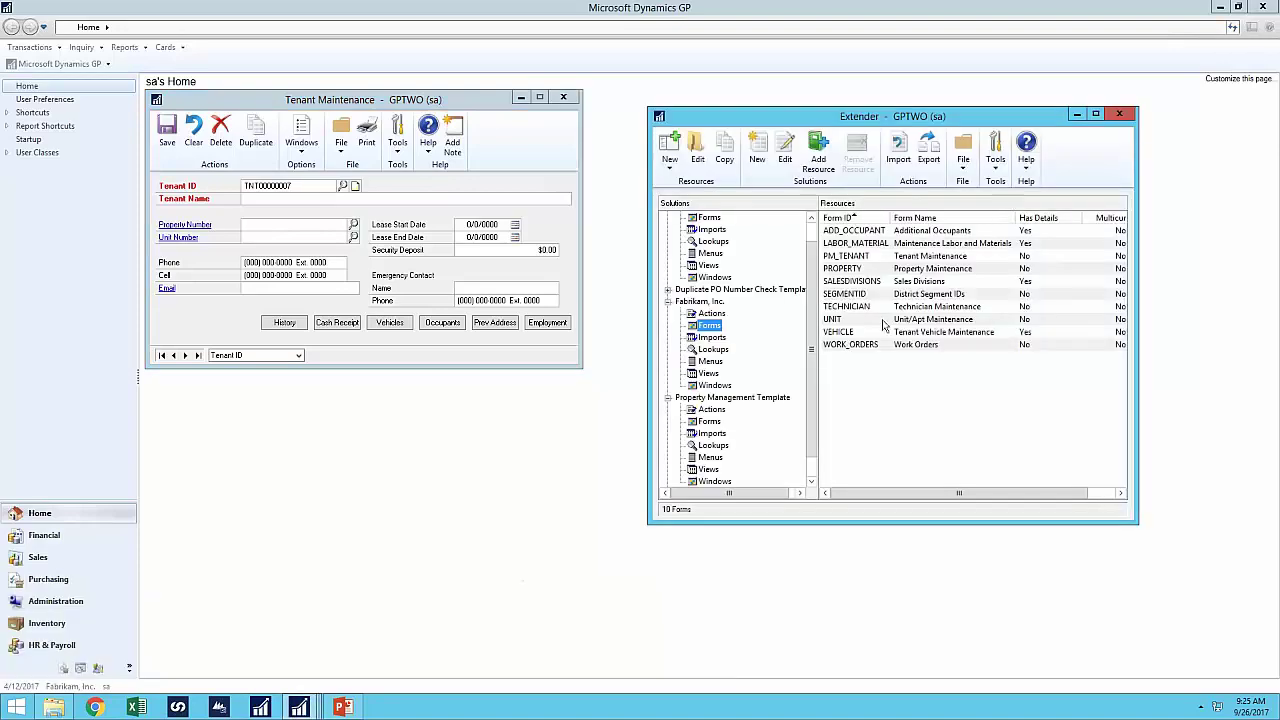
- Make PM_TENANT's Unit Number a linked lookup on Property Number, saving without an Extender View
{"action": "double_click", "coordinate": [866, 257]}
{"action": "double_click", "coordinate": [340, 240]}
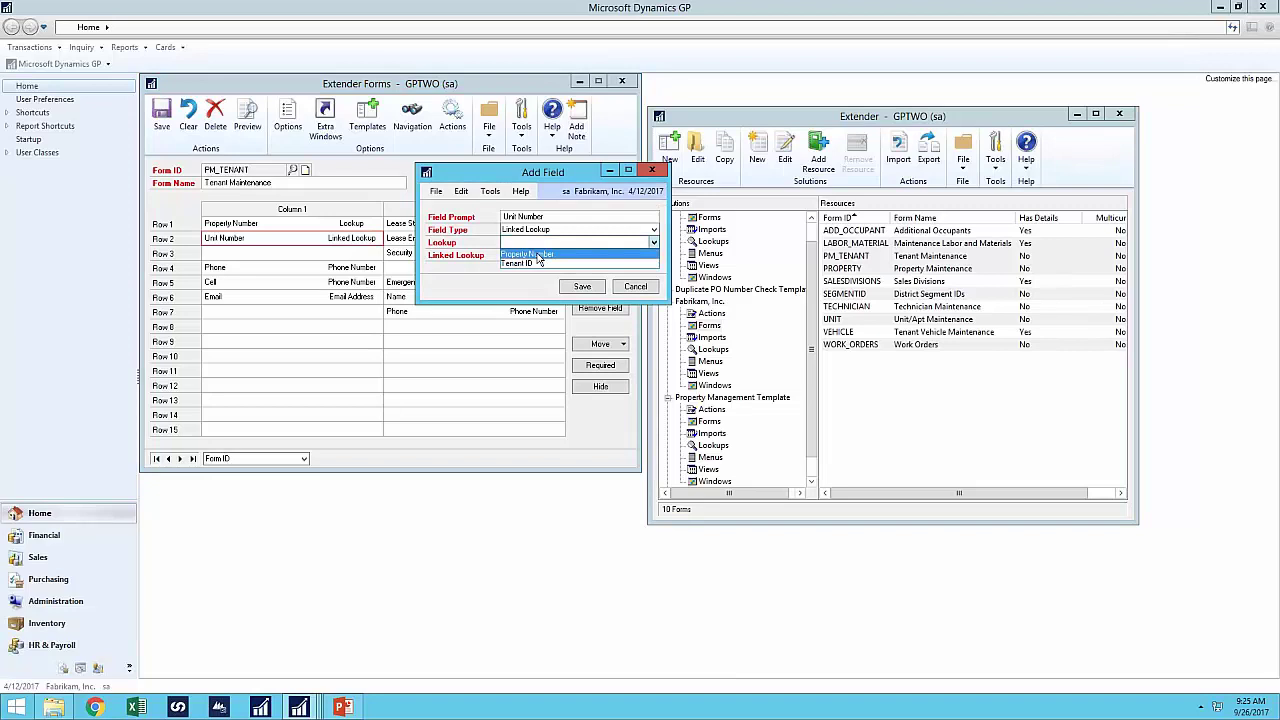
{"action": "left_click", "coordinate": [538, 256]}
{"action": "left_click", "coordinate": [532, 255]}
{"action": "left_click", "coordinate": [527, 268]}
{"action": "left_click", "coordinate": [586, 287]}
{"action": "left_click", "coordinate": [161, 115]}
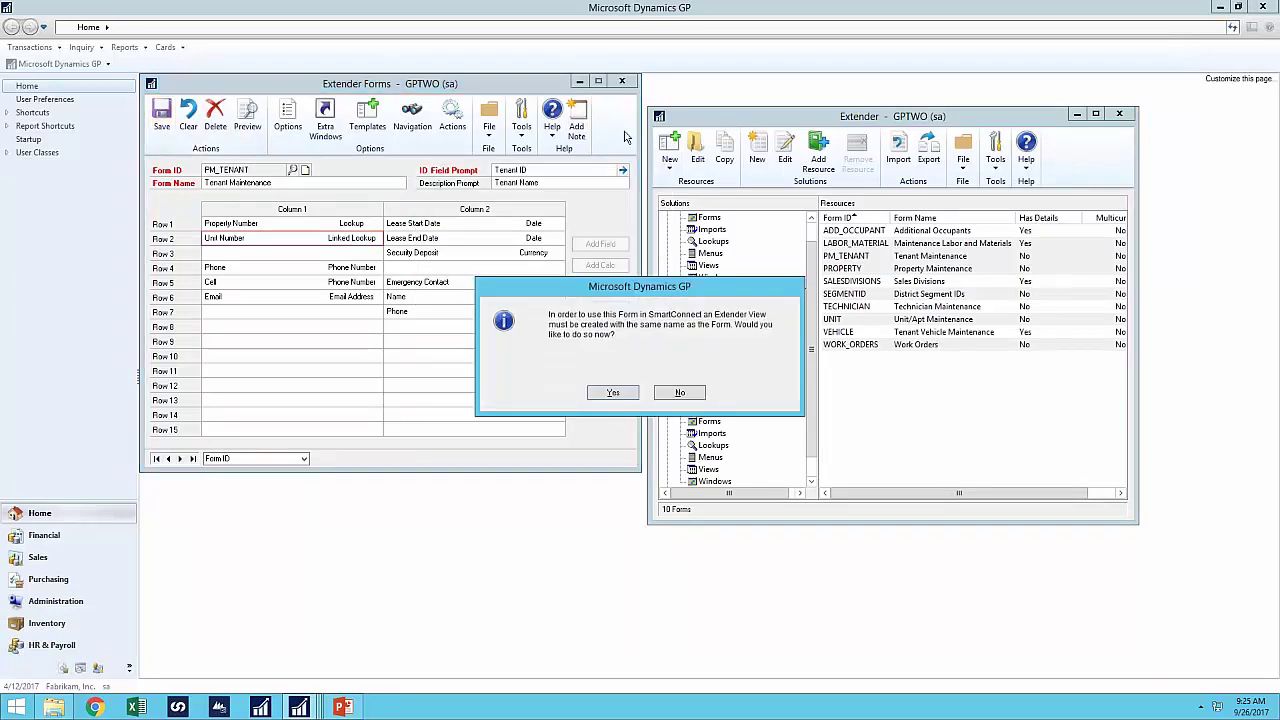
{"action": "left_click", "coordinate": [680, 393]}
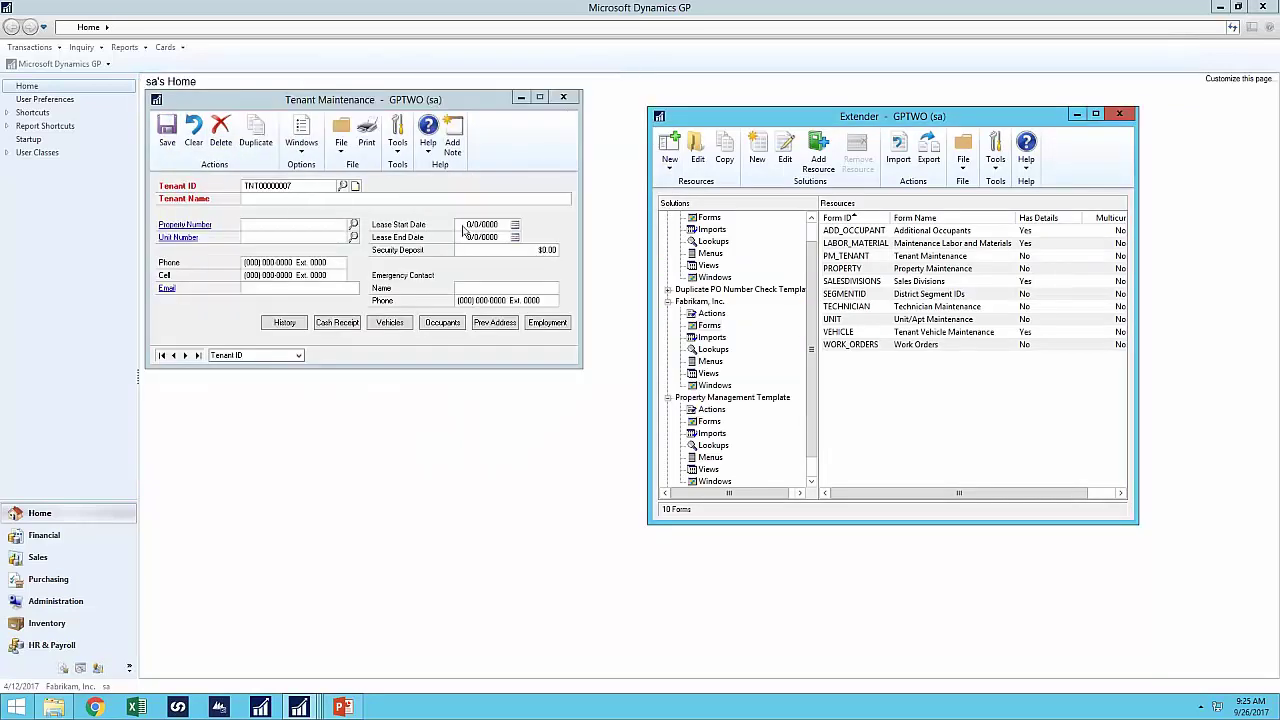
- On the previous tenant, set unit 100 and lease start date 9/19/2017
{"action": "left_click", "coordinate": [172, 356]}
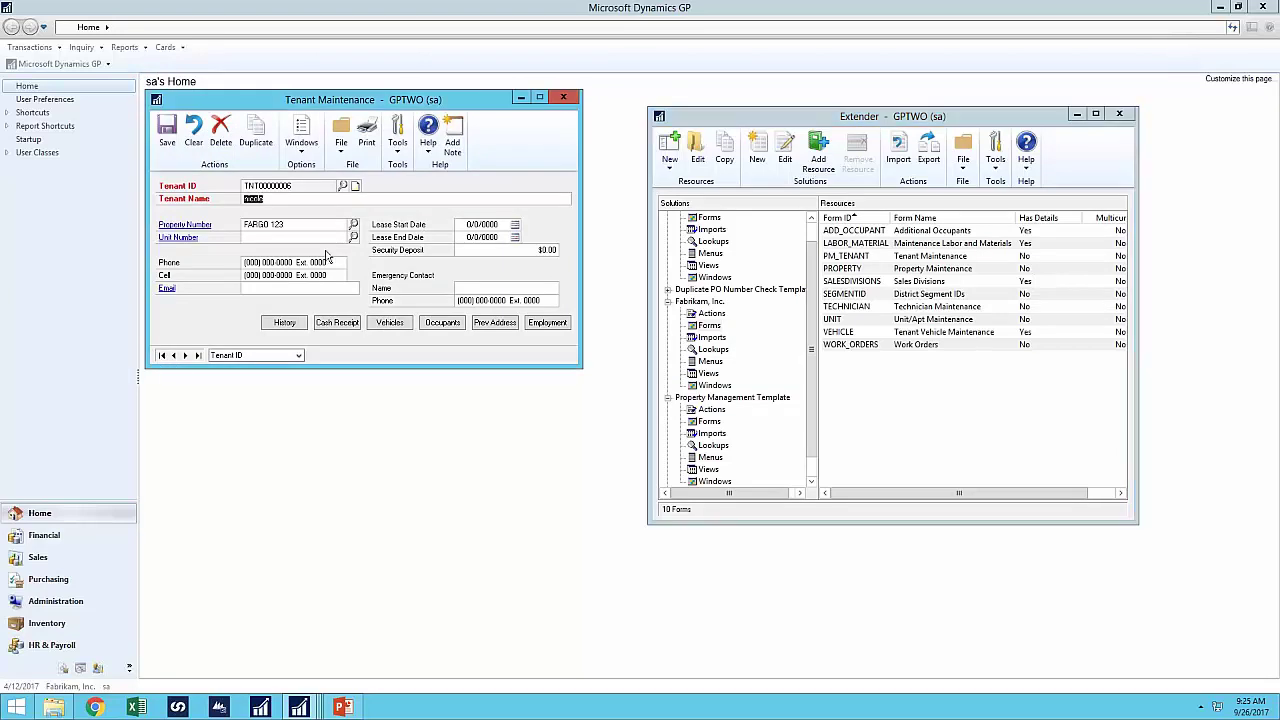
{"action": "left_click", "coordinate": [353, 237]}
{"action": "double_click", "coordinate": [393, 262]}
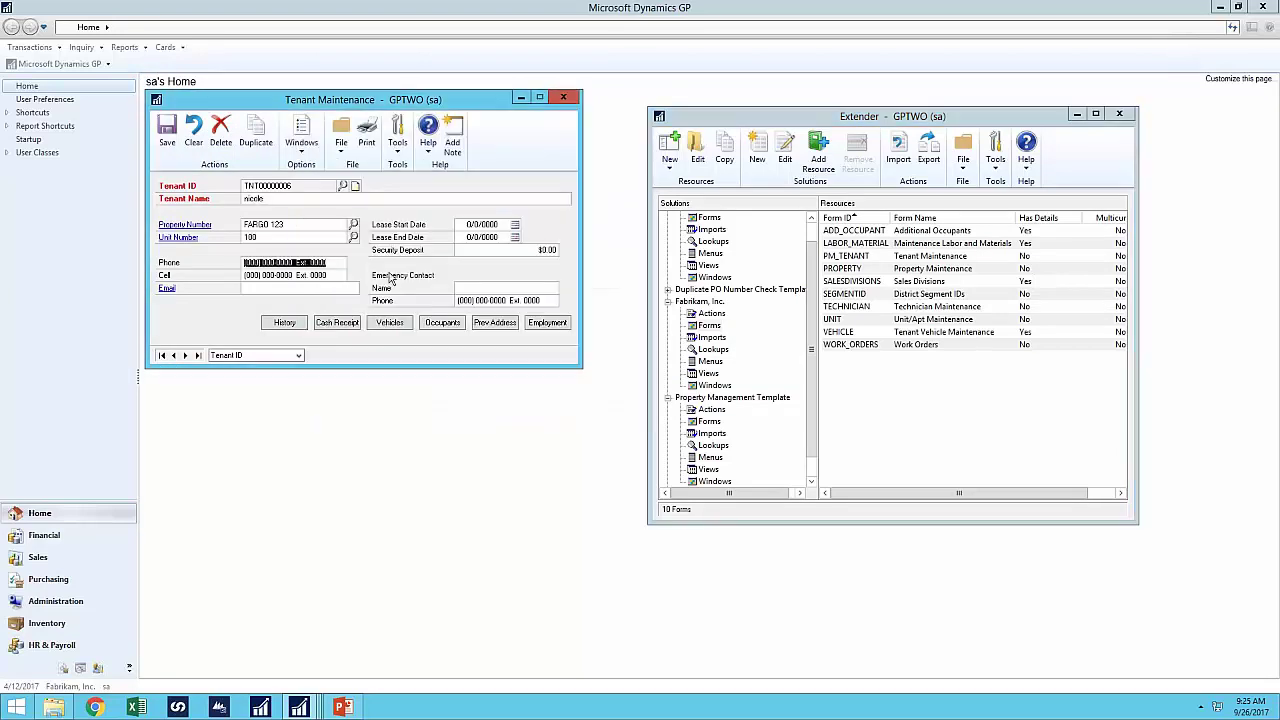
{"action": "left_click", "coordinate": [514, 224]}
{"action": "left_click", "coordinate": [509, 300]}
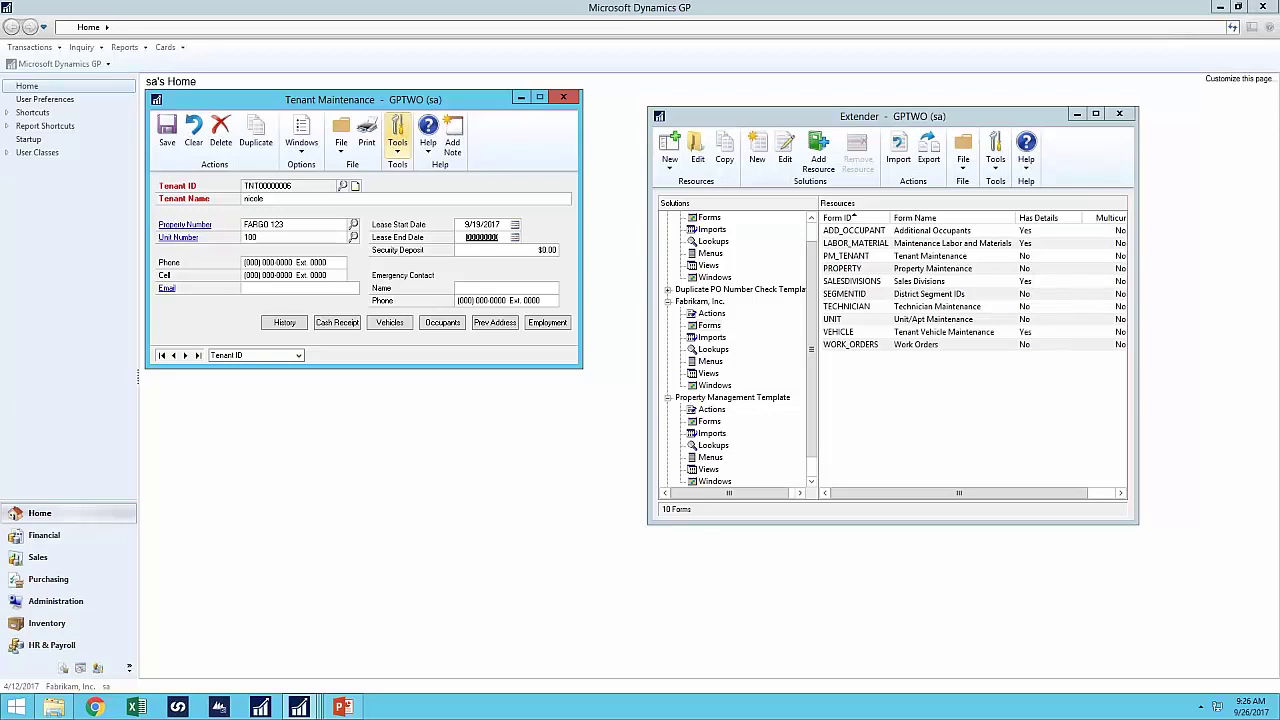
{"action": "left_click_drag", "start_coordinate": [433, 103], "coordinate": [499, 120]}
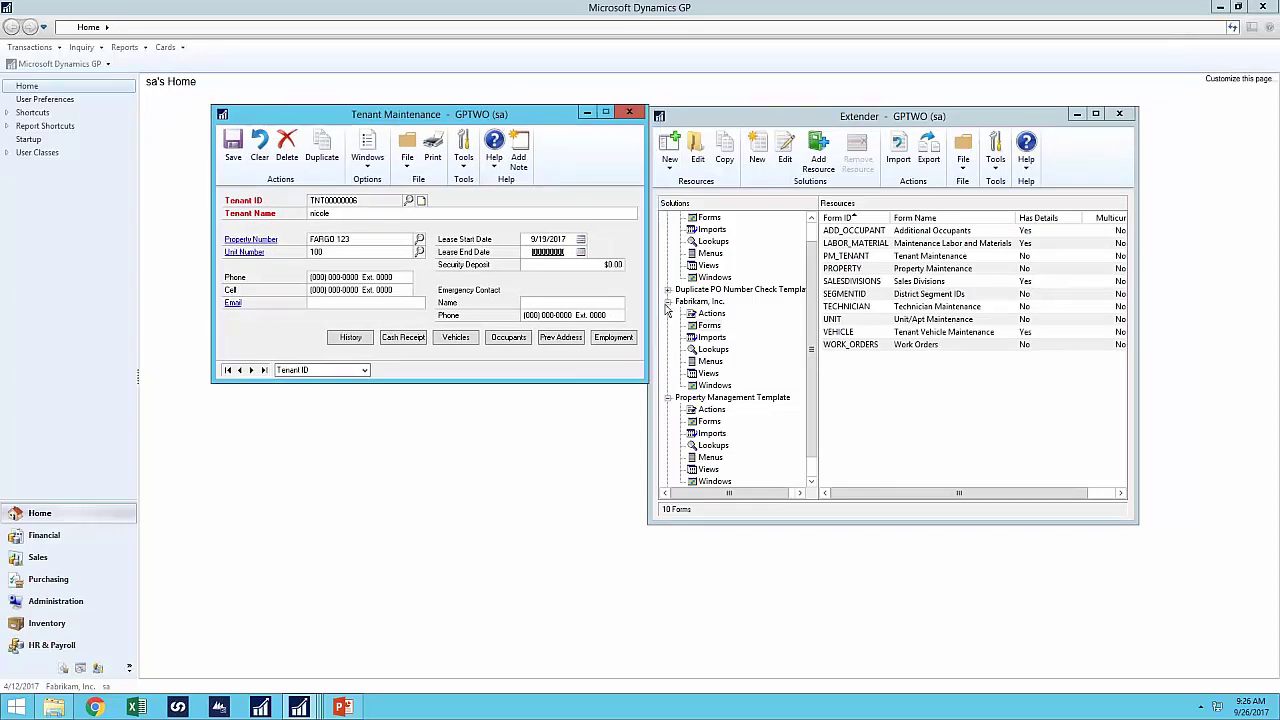
- Open PM_TENANT's form definition beside Tenant Maintenance and view its ID field options
{"action": "double_click", "coordinate": [860, 256]}
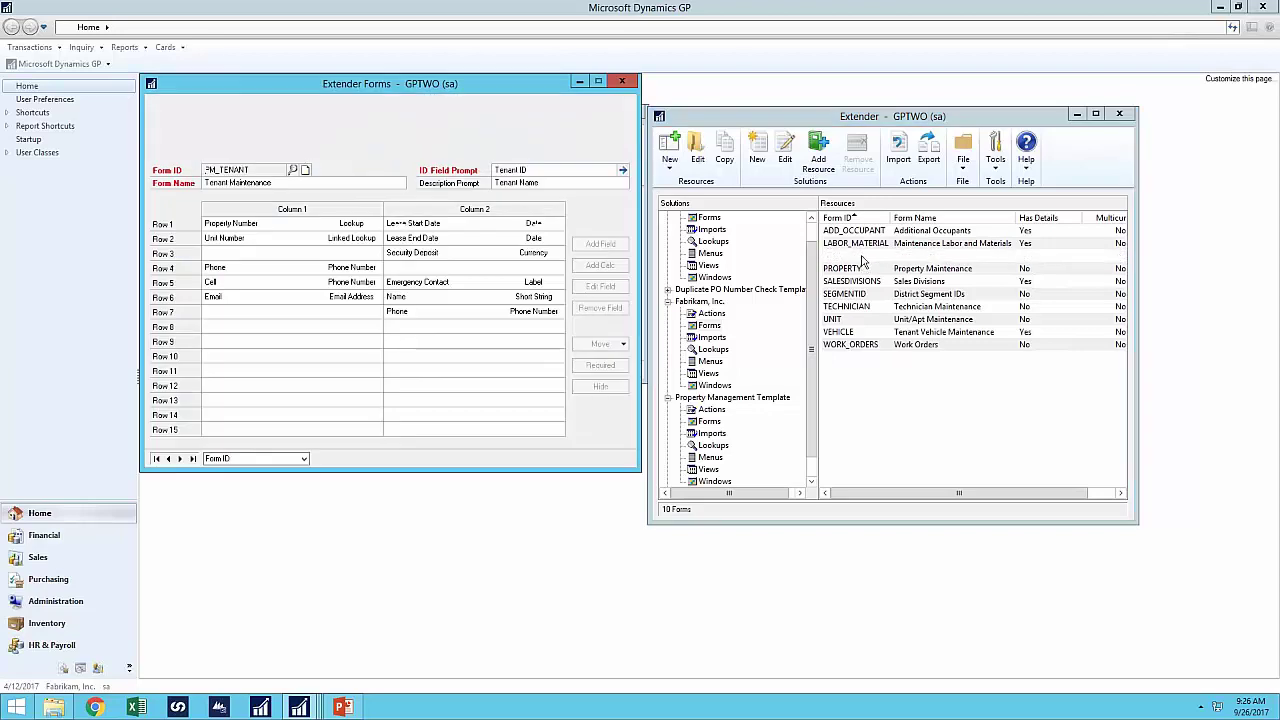
{"action": "left_click_drag", "start_coordinate": [445, 90], "coordinate": [965, 123]}
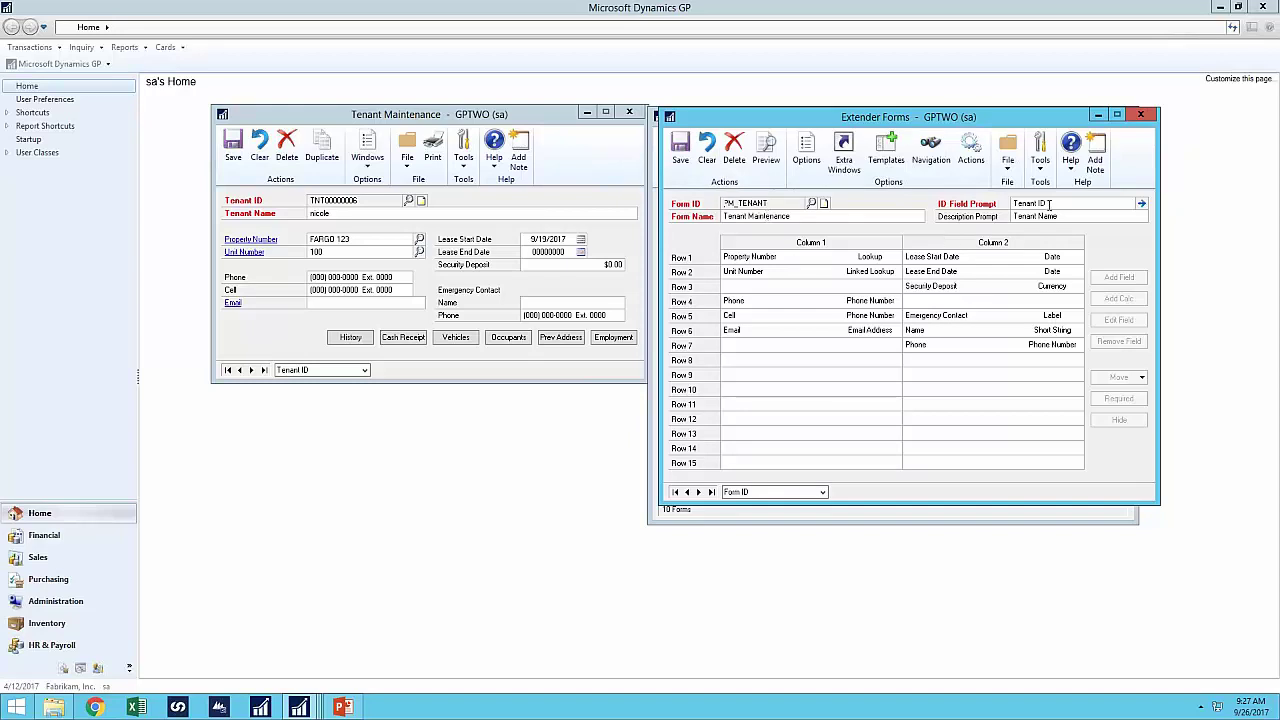
{"action": "left_click", "coordinate": [1141, 203]}
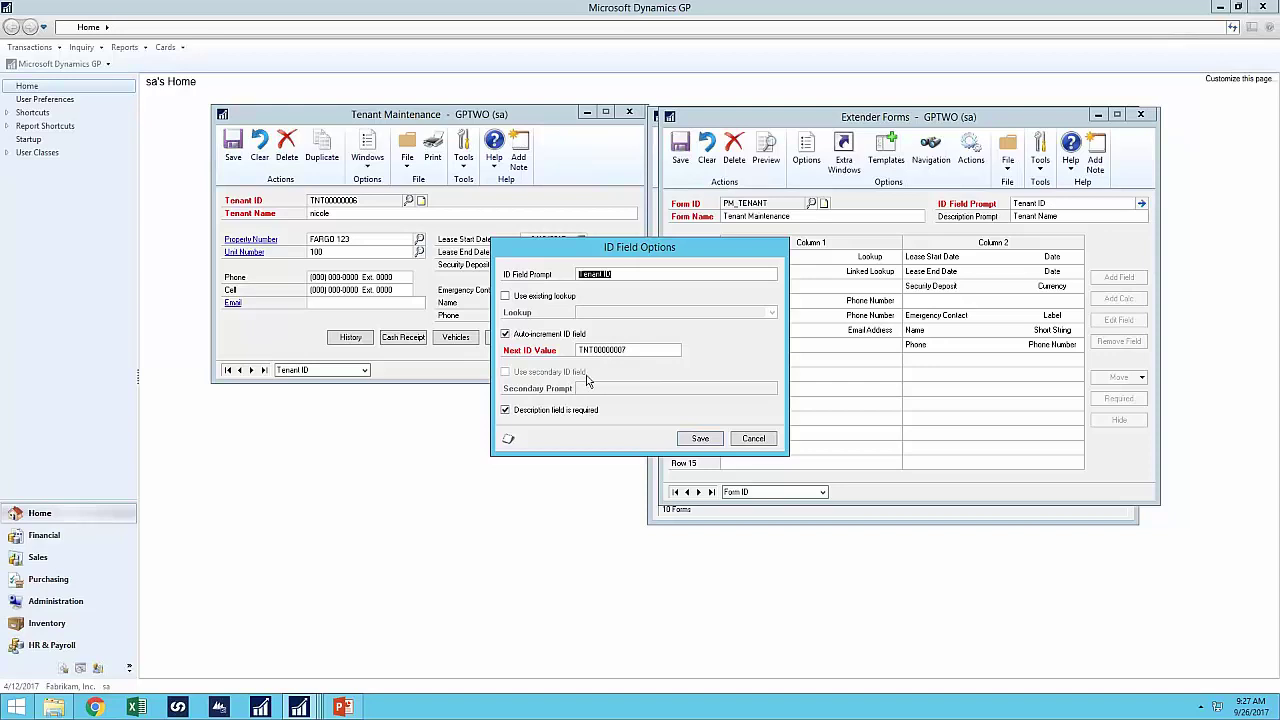
- Review the field types available for row 10 without adding one, then open PM_TENANT's Options
{"action": "left_click", "coordinate": [757, 446]}
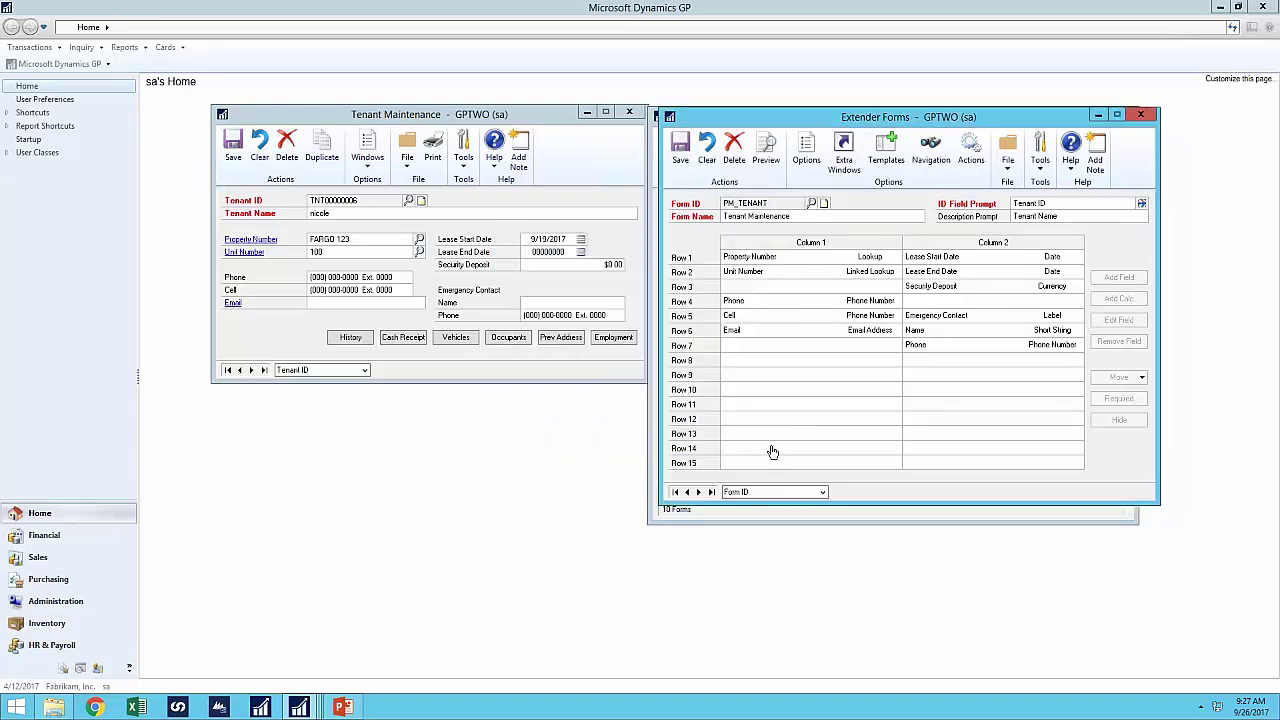
{"action": "double_click", "coordinate": [822, 392]}
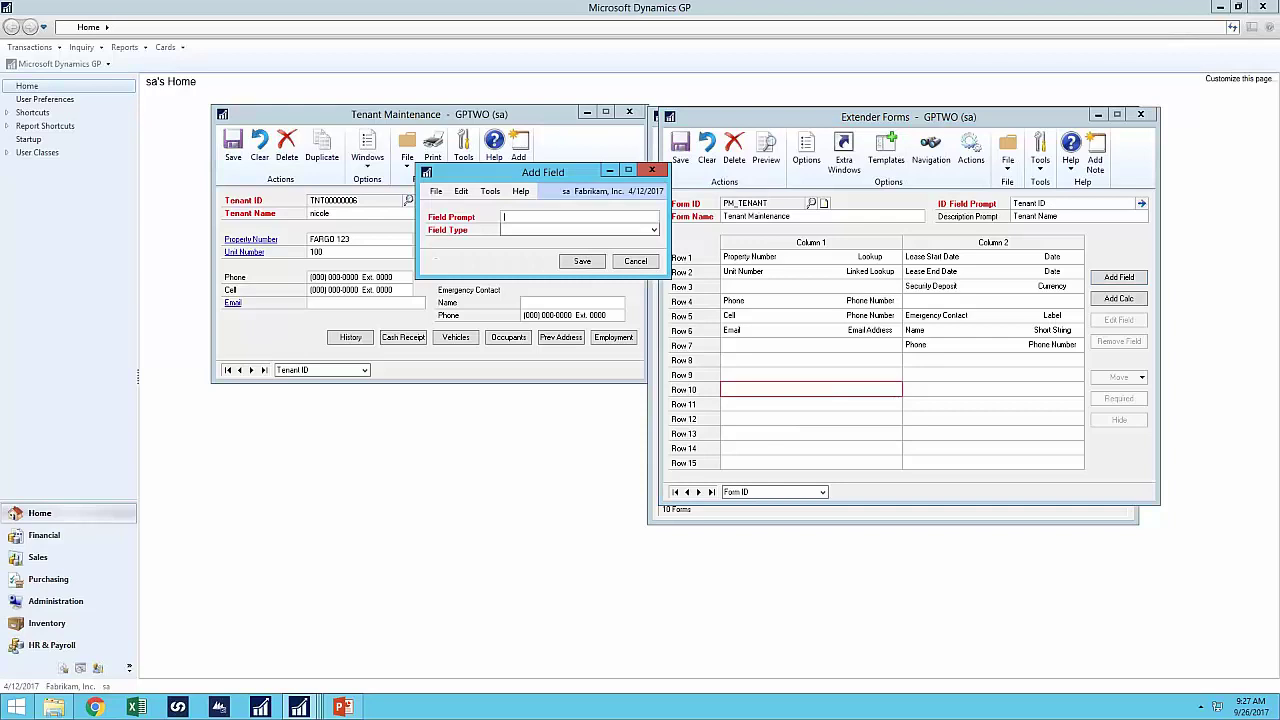
{"action": "left_click", "coordinate": [533, 232]}
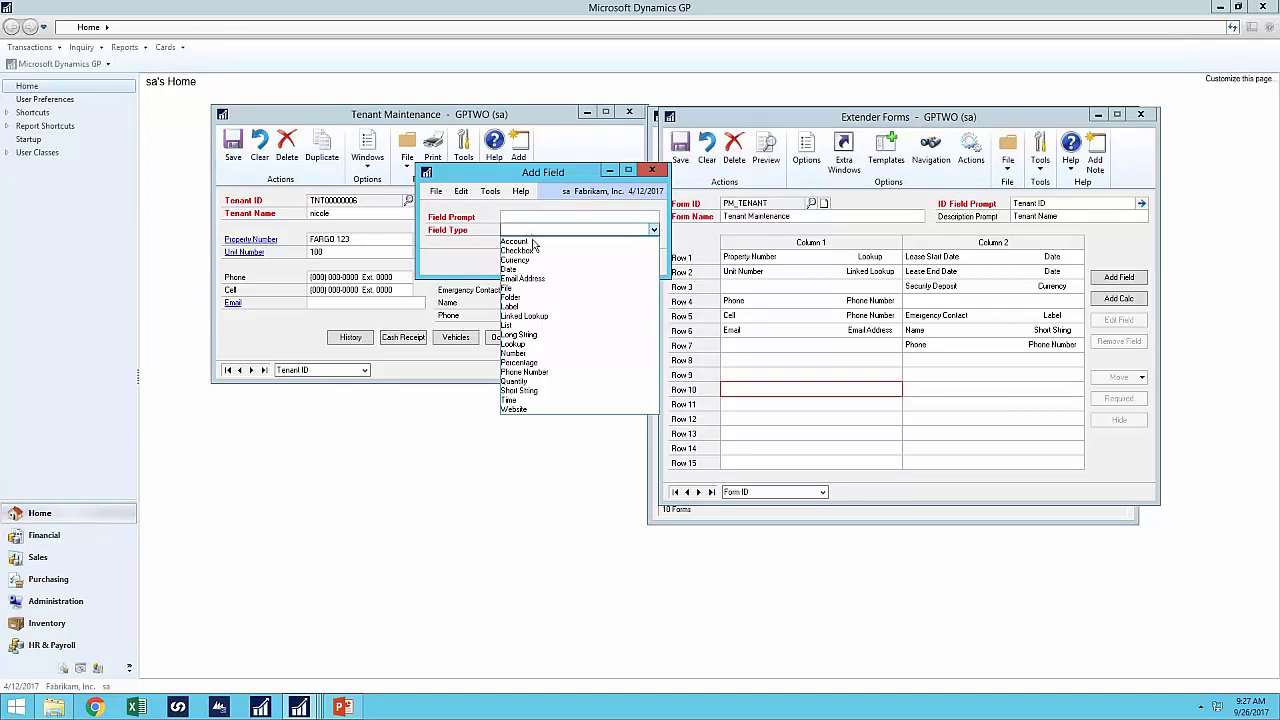
{"action": "left_click", "coordinate": [653, 172]}
{"action": "left_click", "coordinate": [653, 172]}
{"action": "left_click", "coordinate": [805, 155]}
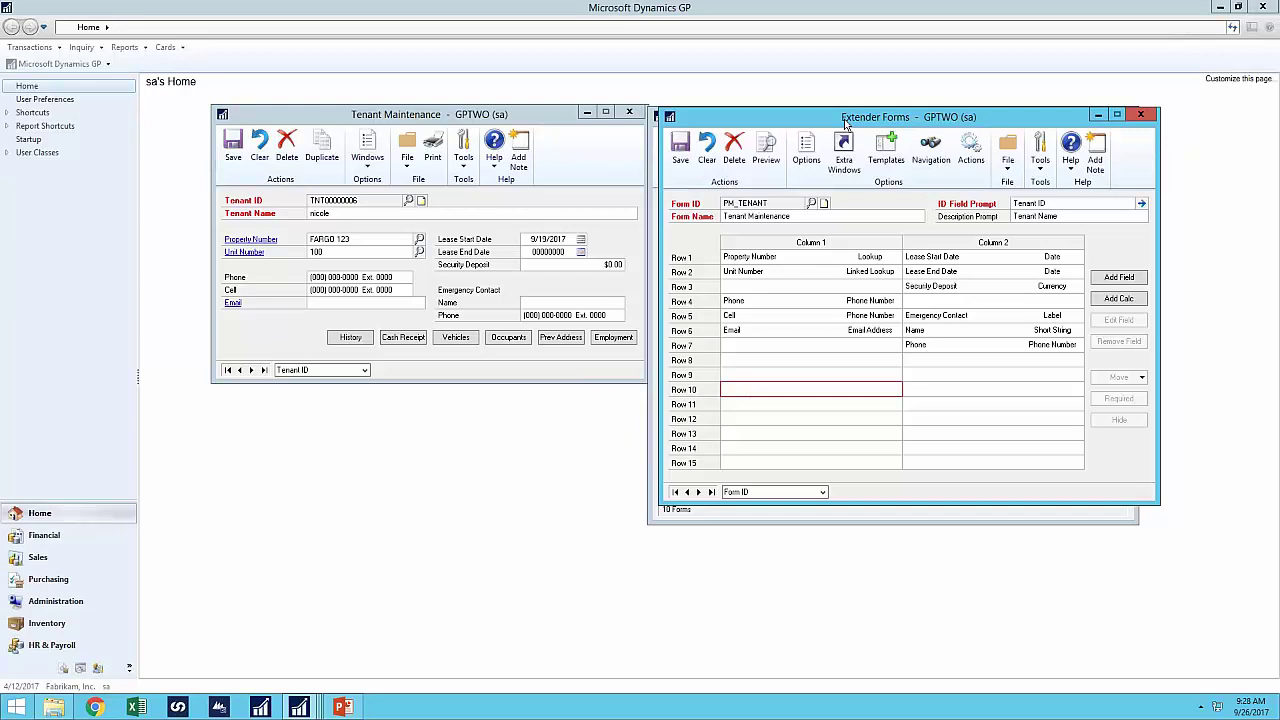
{"action": "left_click", "coordinate": [808, 152]}
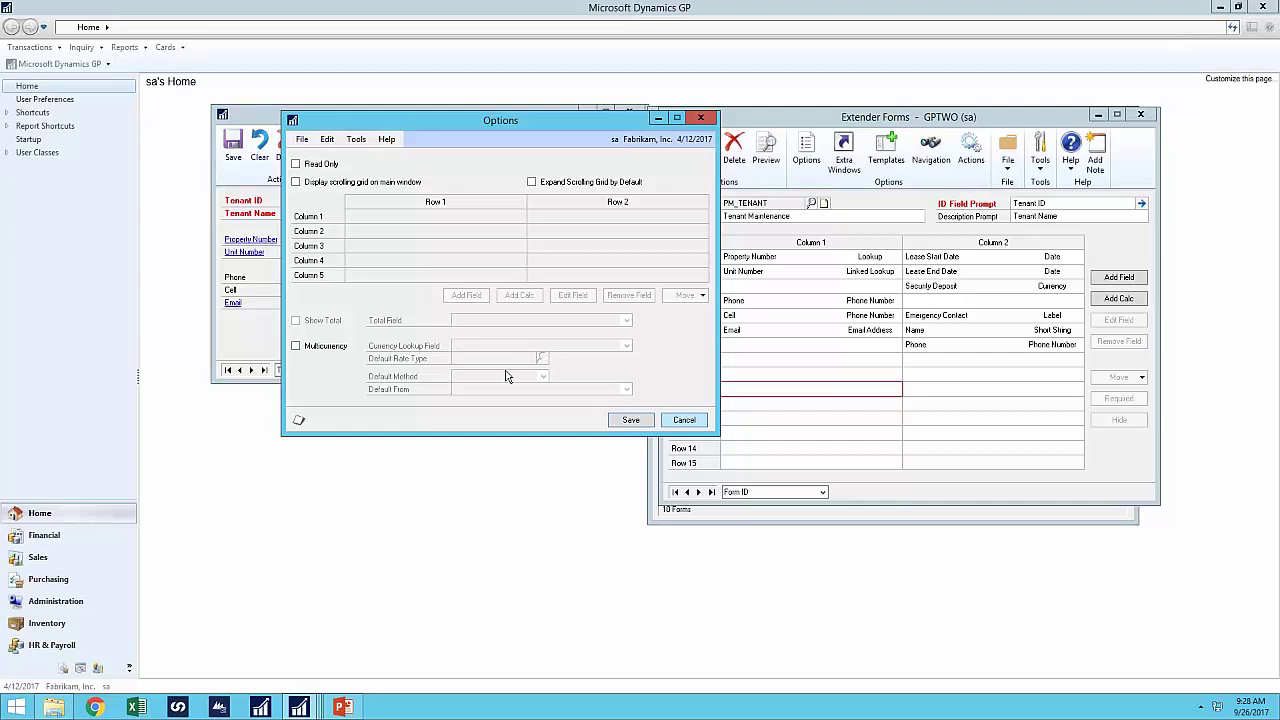
{"action": "left_click", "coordinate": [684, 420]}
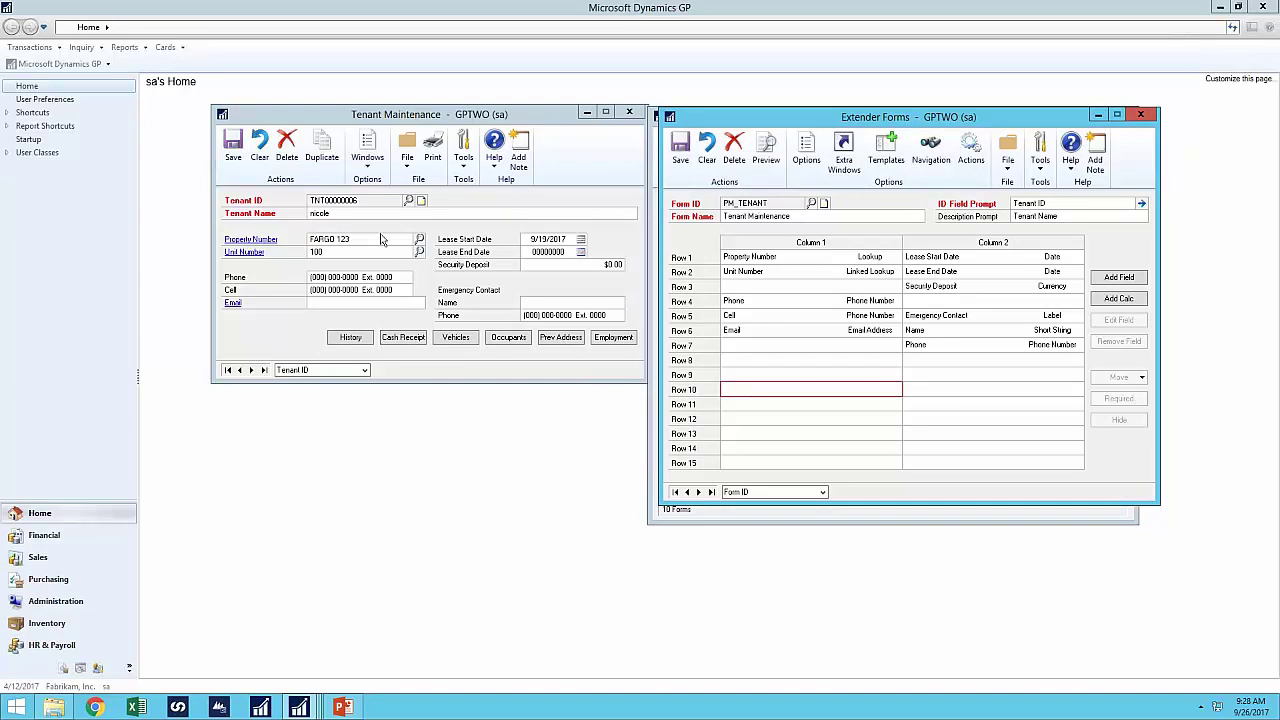
{"action": "left_click", "coordinate": [368, 160]}
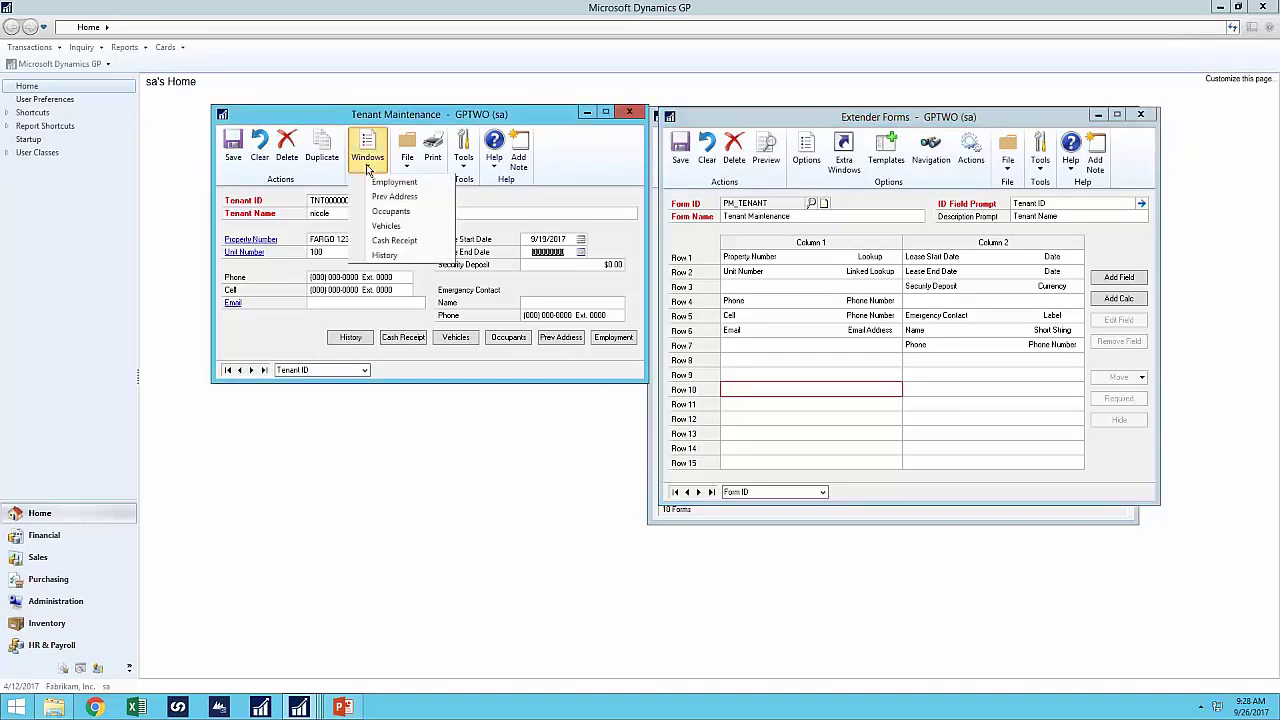
{"action": "left_click", "coordinate": [537, 121]}
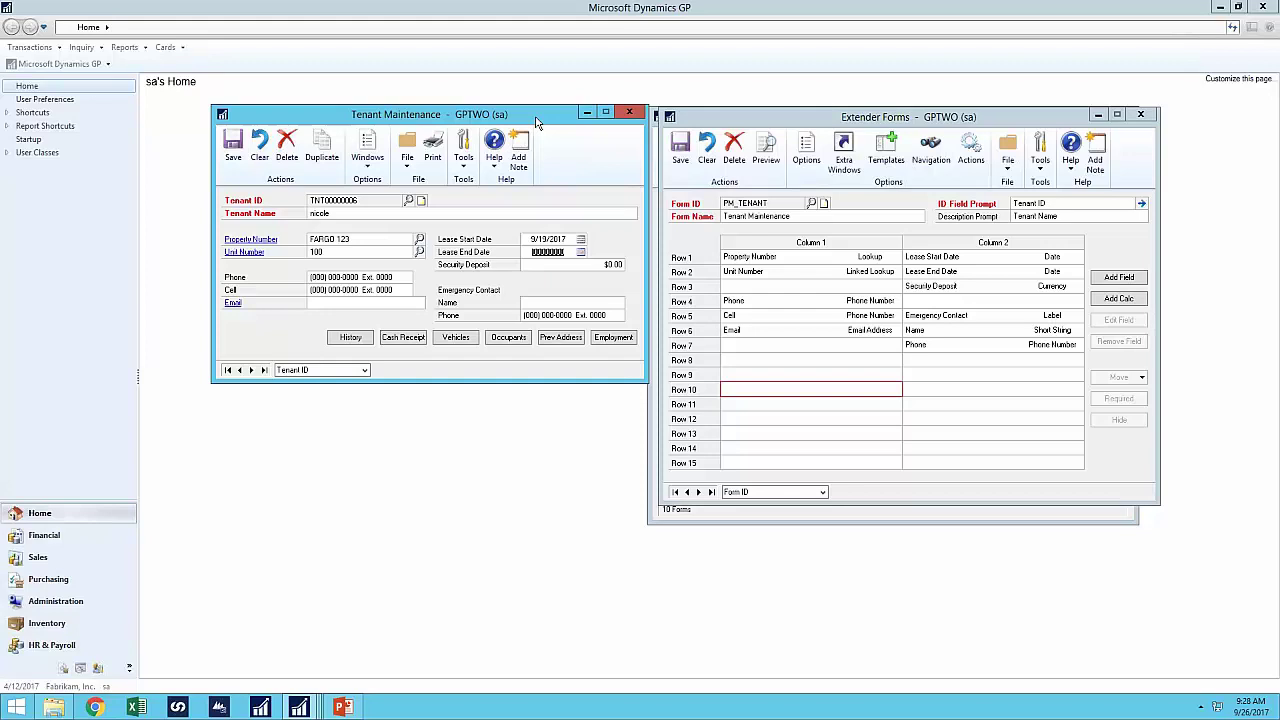
{"action": "left_click", "coordinate": [613, 337]}
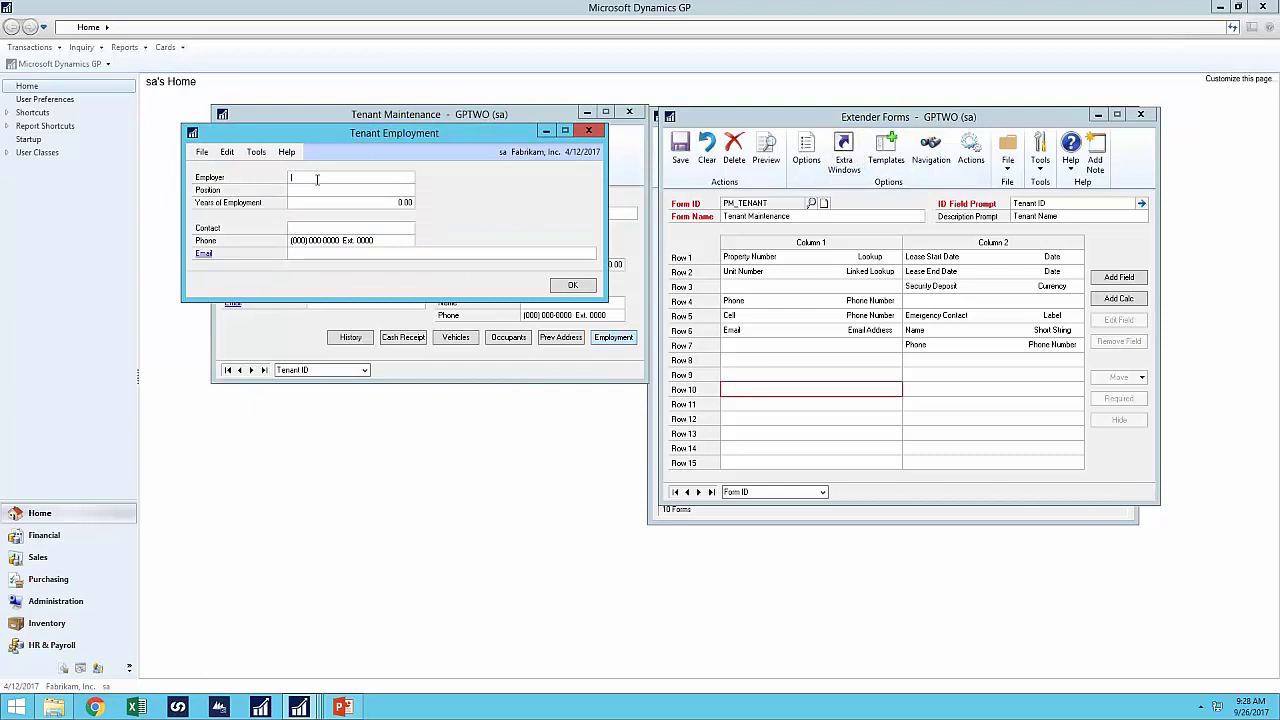
{"action": "left_click_drag", "start_coordinate": [441, 138], "coordinate": [485, 206]}
{"action": "left_click", "coordinate": [828, 168]}
{"action": "double_click", "coordinate": [298, 206]}
{"action": "left_click_drag", "start_coordinate": [380, 150], "coordinate": [864, 149]}
{"action": "left_click", "coordinate": [568, 128]}
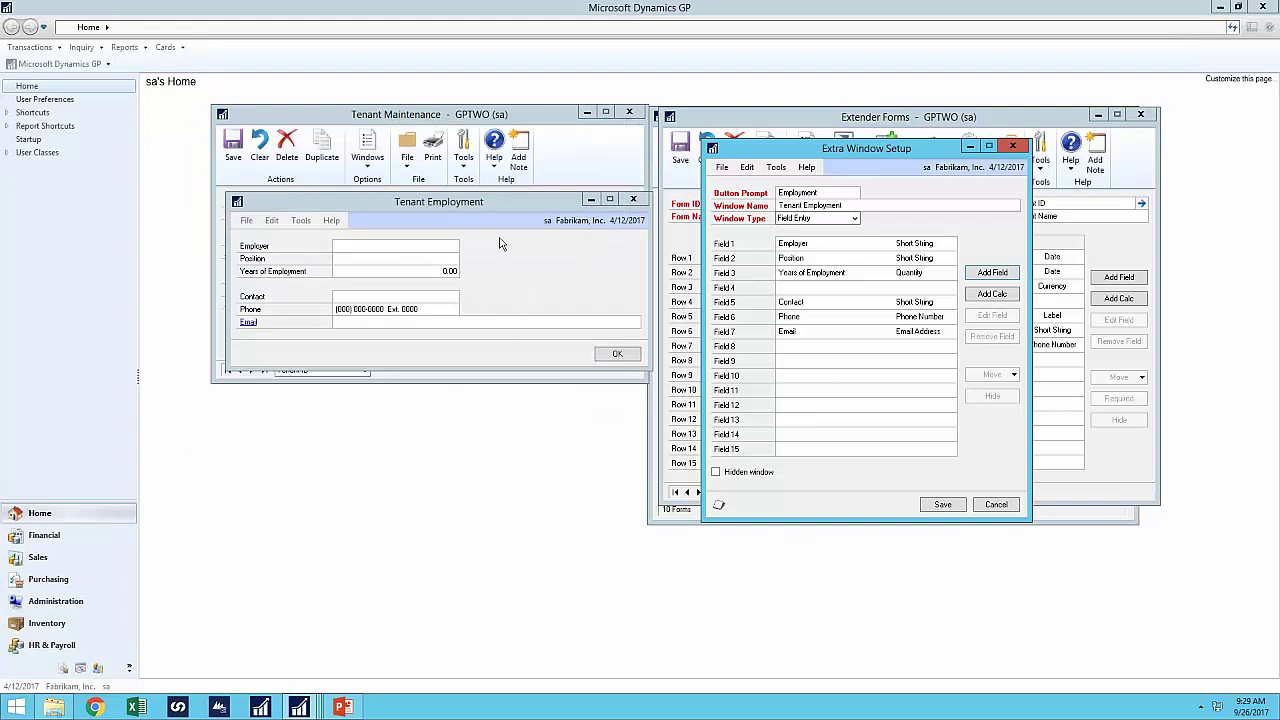
{"action": "left_click_drag", "start_coordinate": [492, 205], "coordinate": [489, 258]}
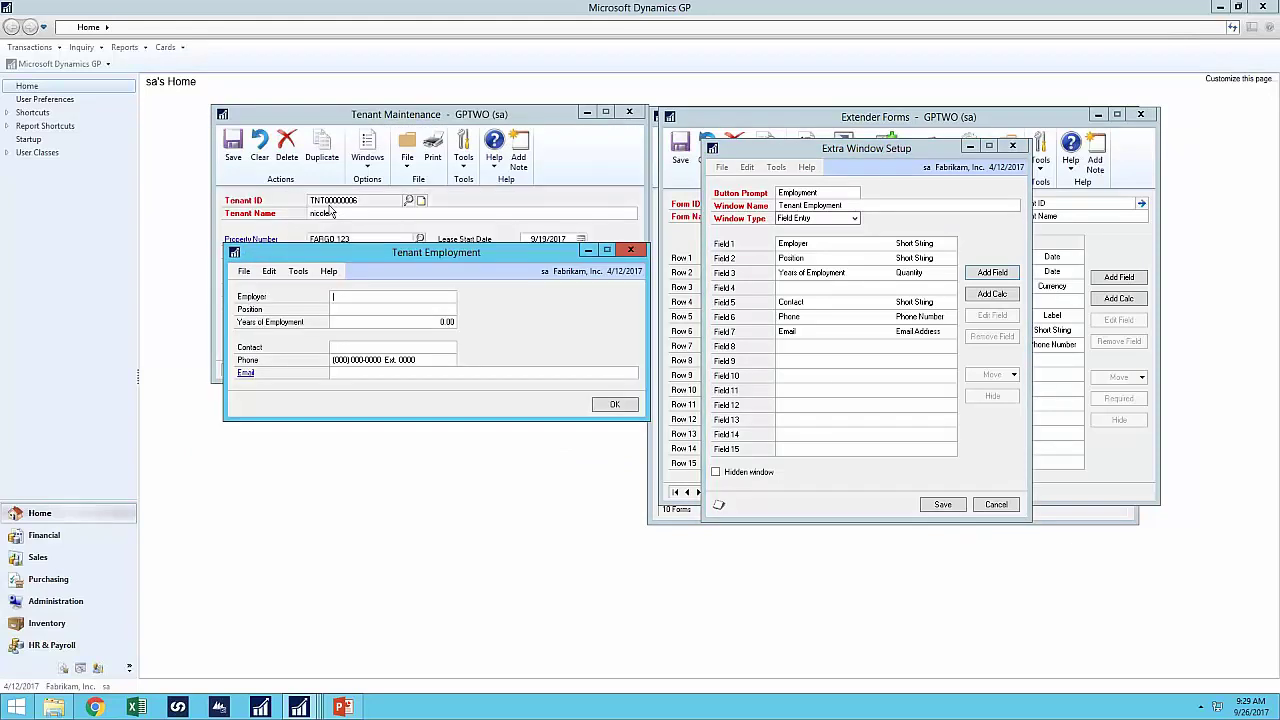
{"action": "left_click", "coordinate": [1015, 148]}
{"action": "left_click", "coordinate": [630, 251]}
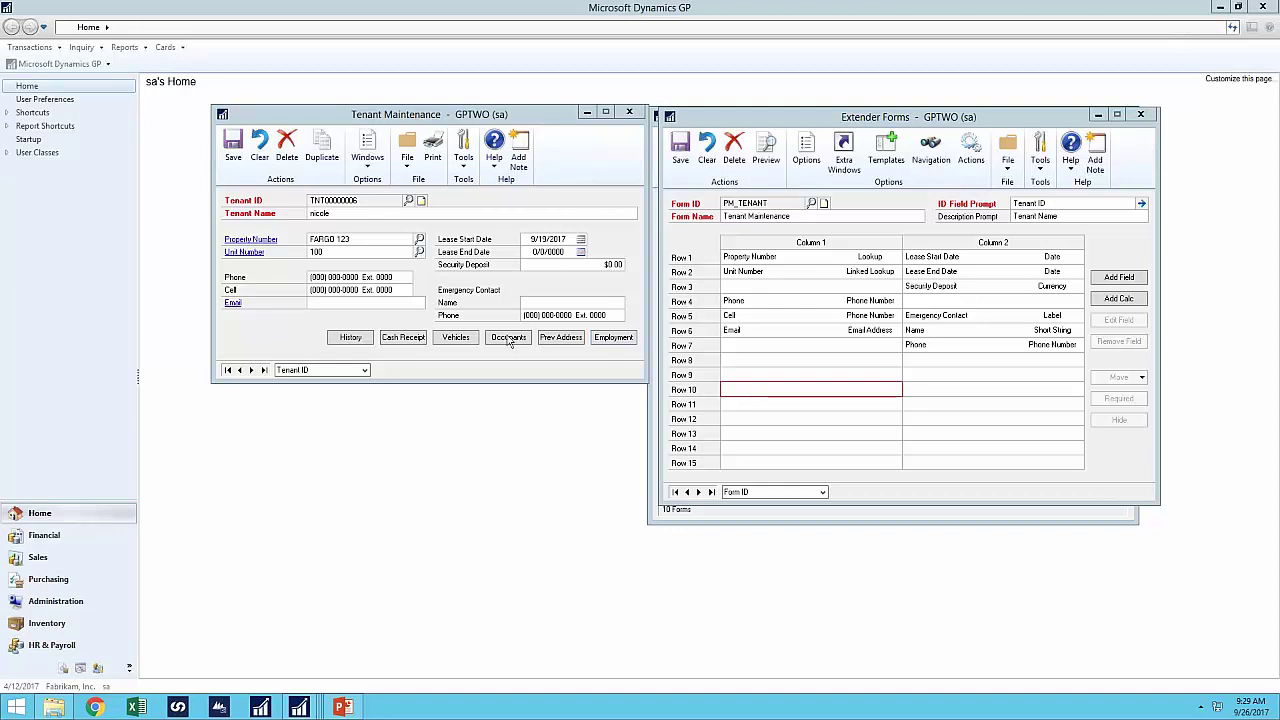
- View and close the tenant's Additional Occupants and Vehicles windows, then start a cash receipt
{"action": "left_click_drag", "start_coordinate": [979, 118], "coordinate": [1014, 315]}
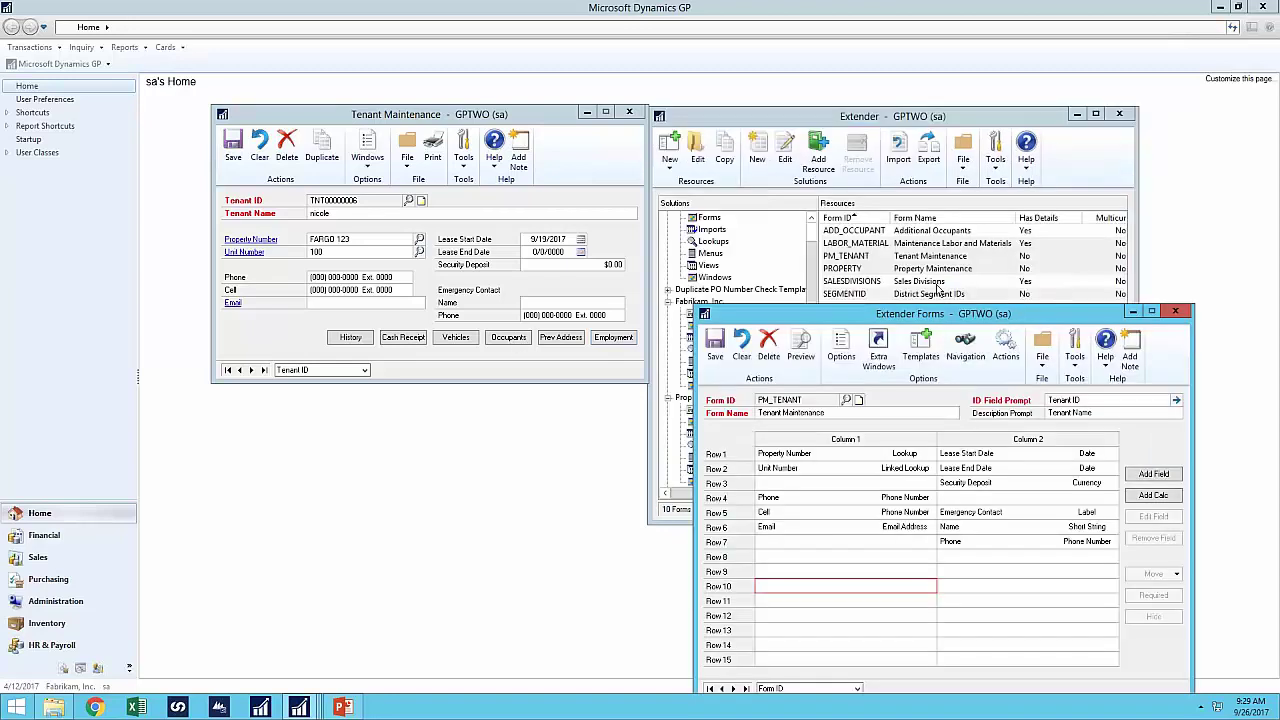
{"action": "left_click", "coordinate": [937, 232]}
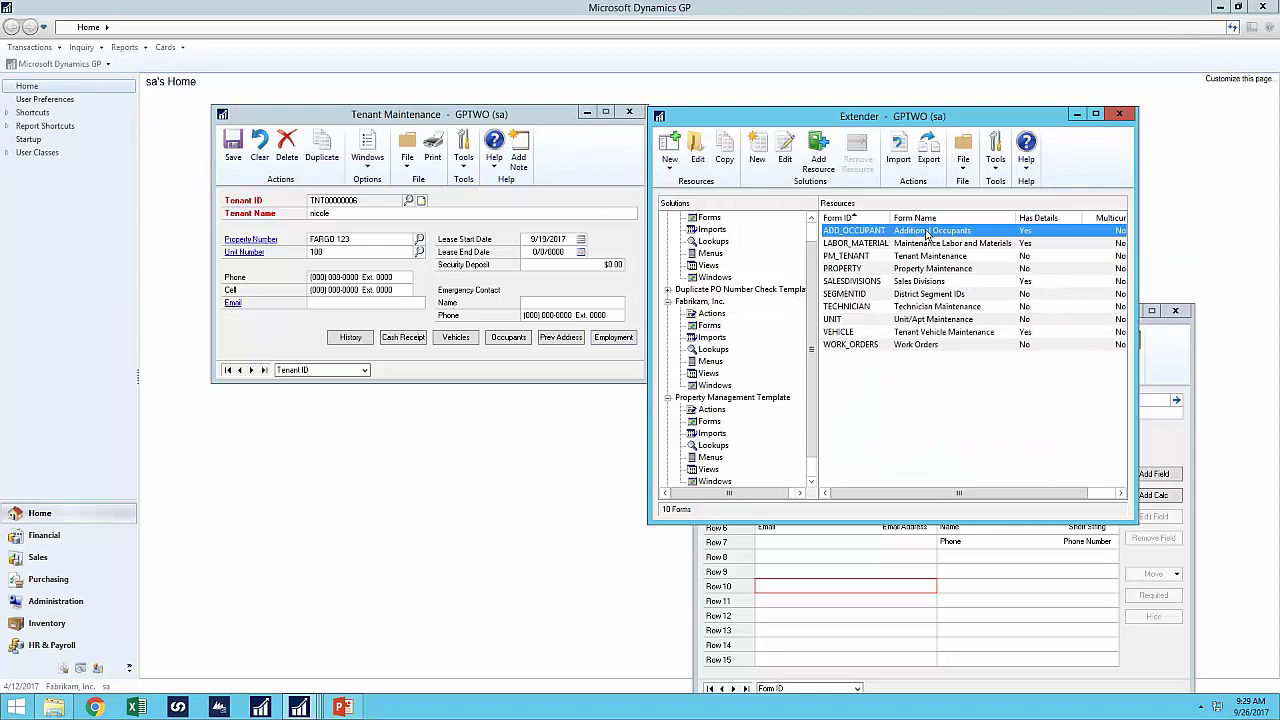
{"action": "left_click", "coordinate": [1160, 355]}
{"action": "left_click_drag", "start_coordinate": [1063, 320], "coordinate": [1063, 187]}
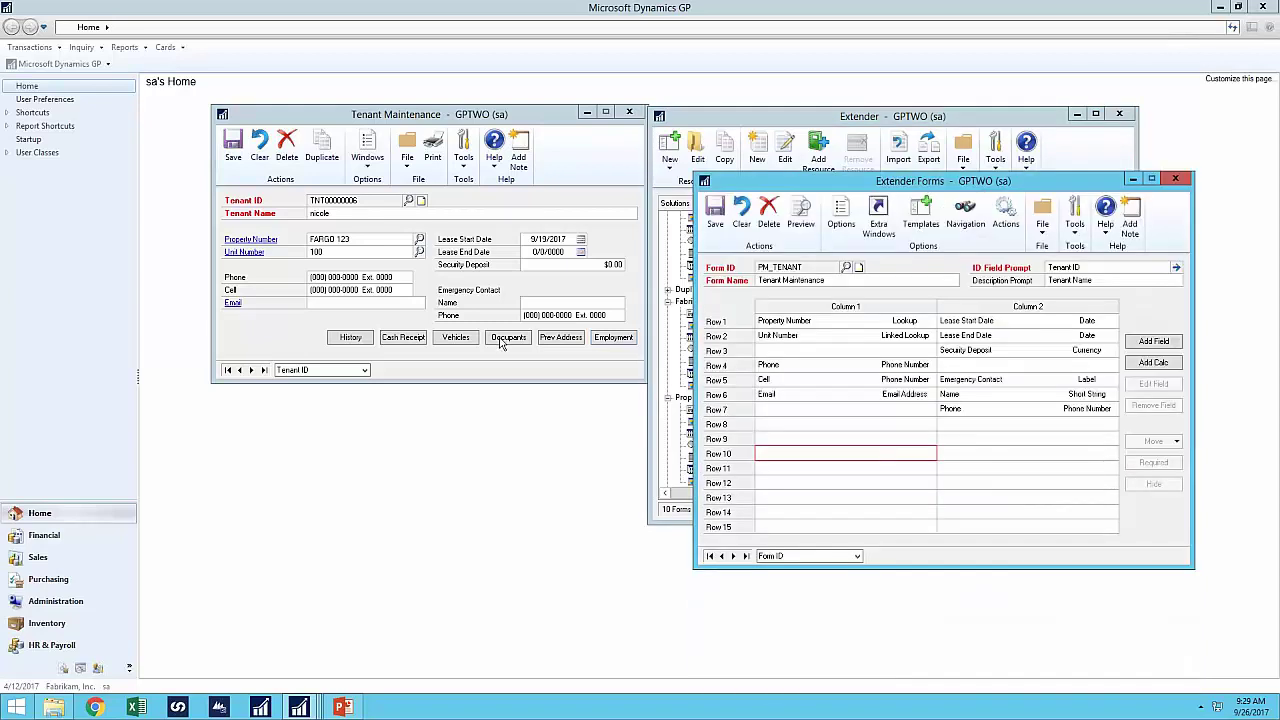
{"action": "left_click", "coordinate": [502, 340]}
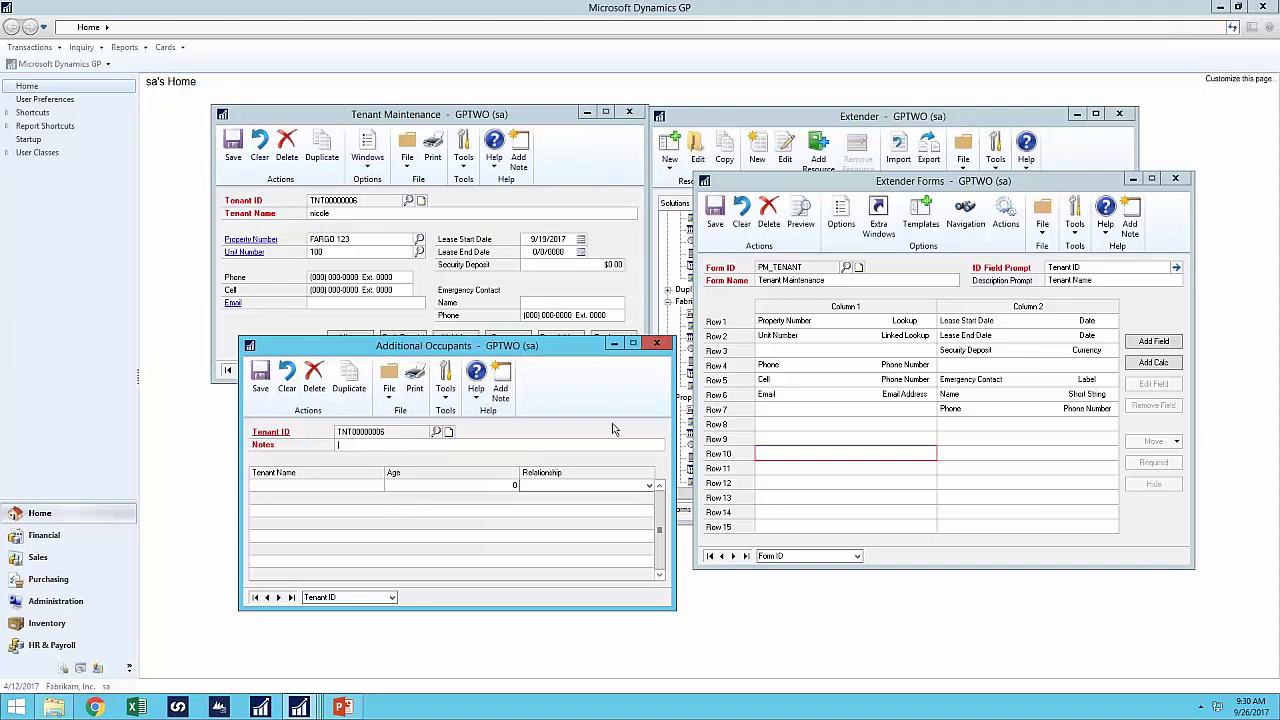
{"action": "left_click", "coordinate": [656, 344]}
{"action": "left_click", "coordinate": [455, 338]}
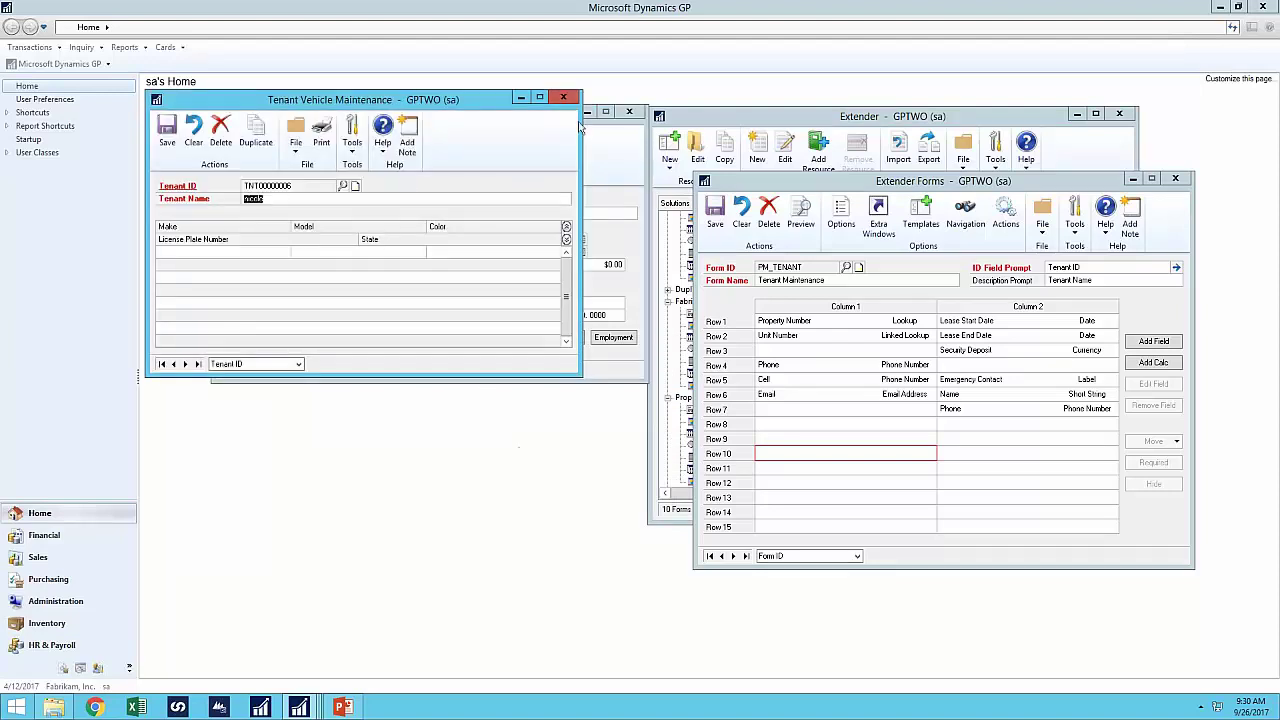
{"action": "left_click", "coordinate": [563, 98]}
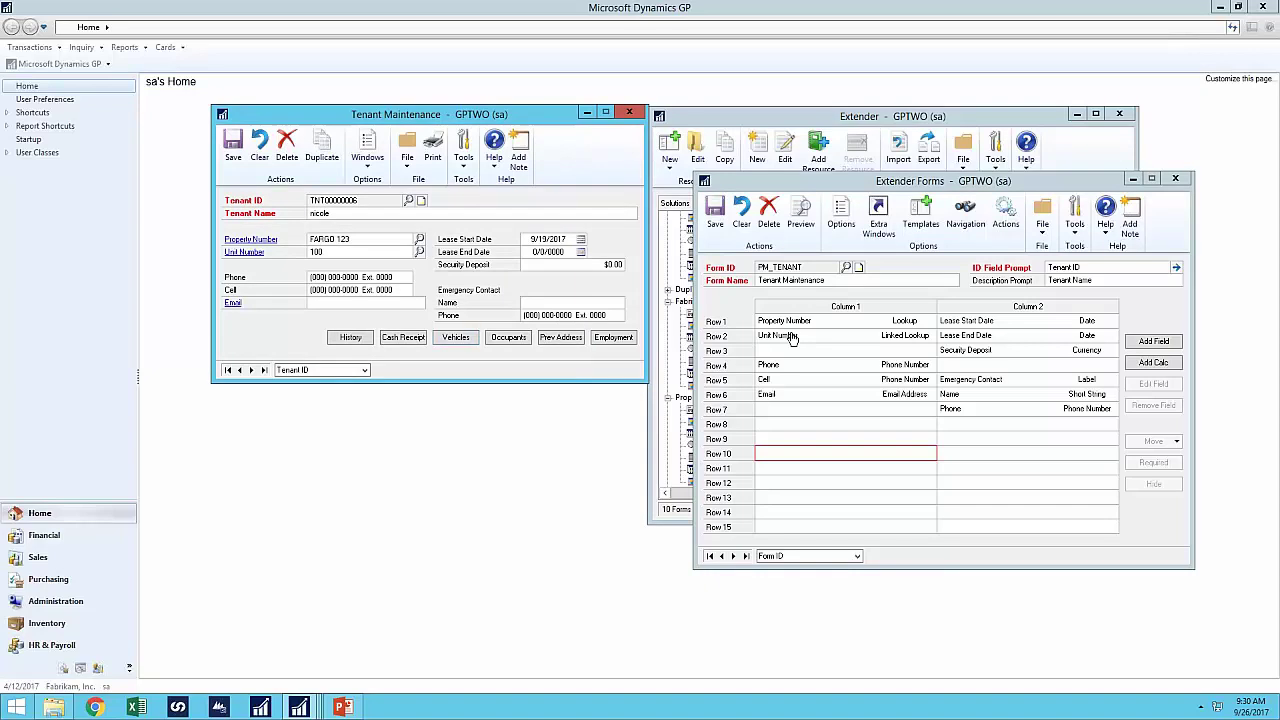
{"action": "left_click", "coordinate": [412, 338]}
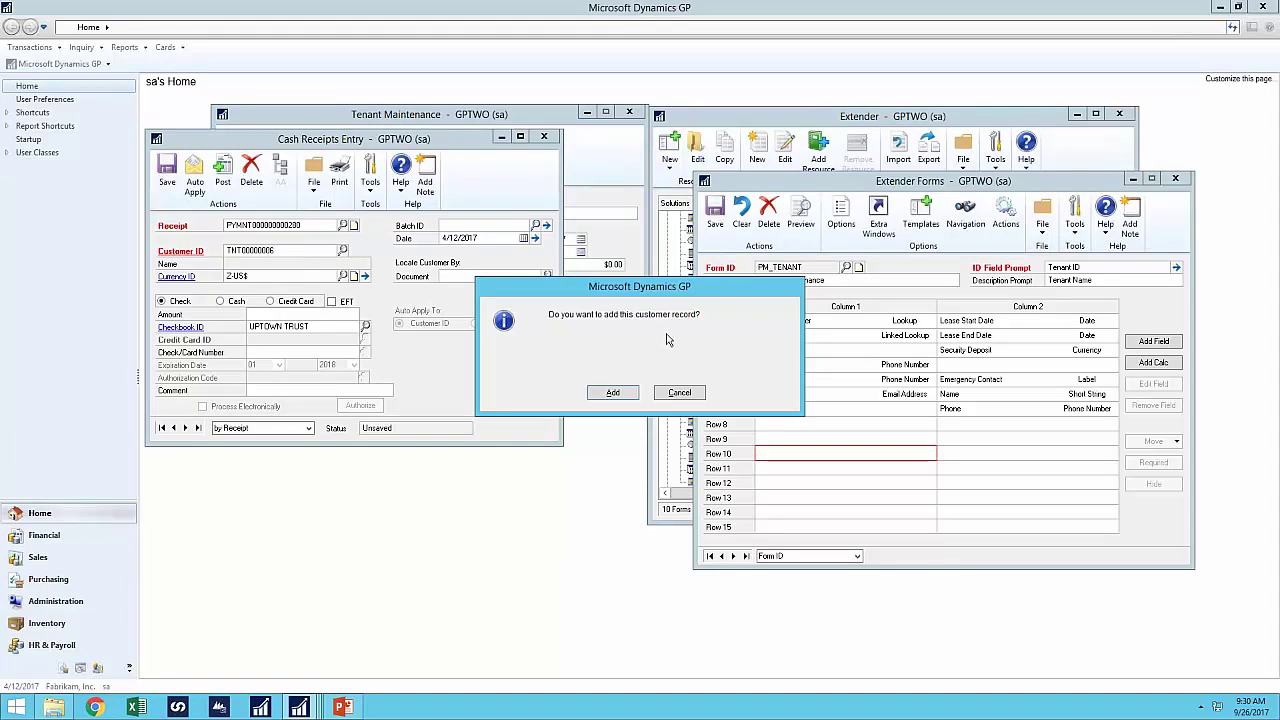
- Save the tenant as a new customer and enter a 1000 cash receipt amount
{"action": "left_click", "coordinate": [631, 393]}
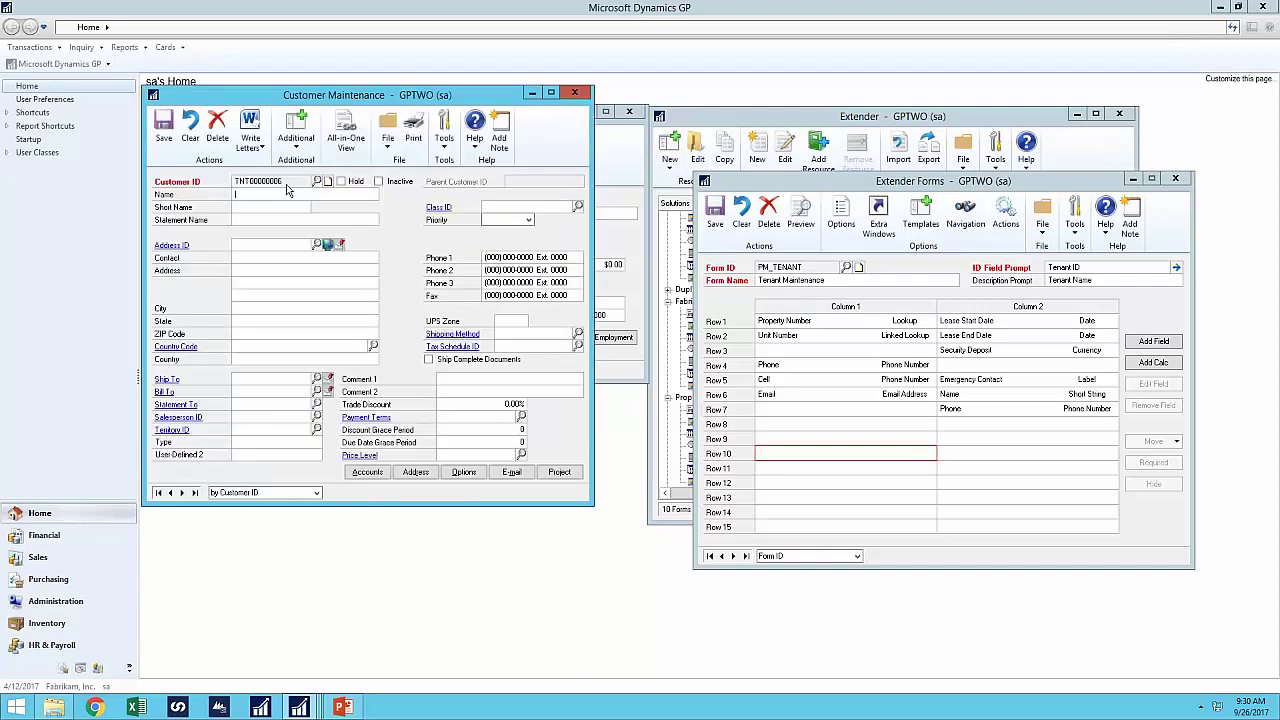
{"action": "left_click", "coordinate": [170, 128]}
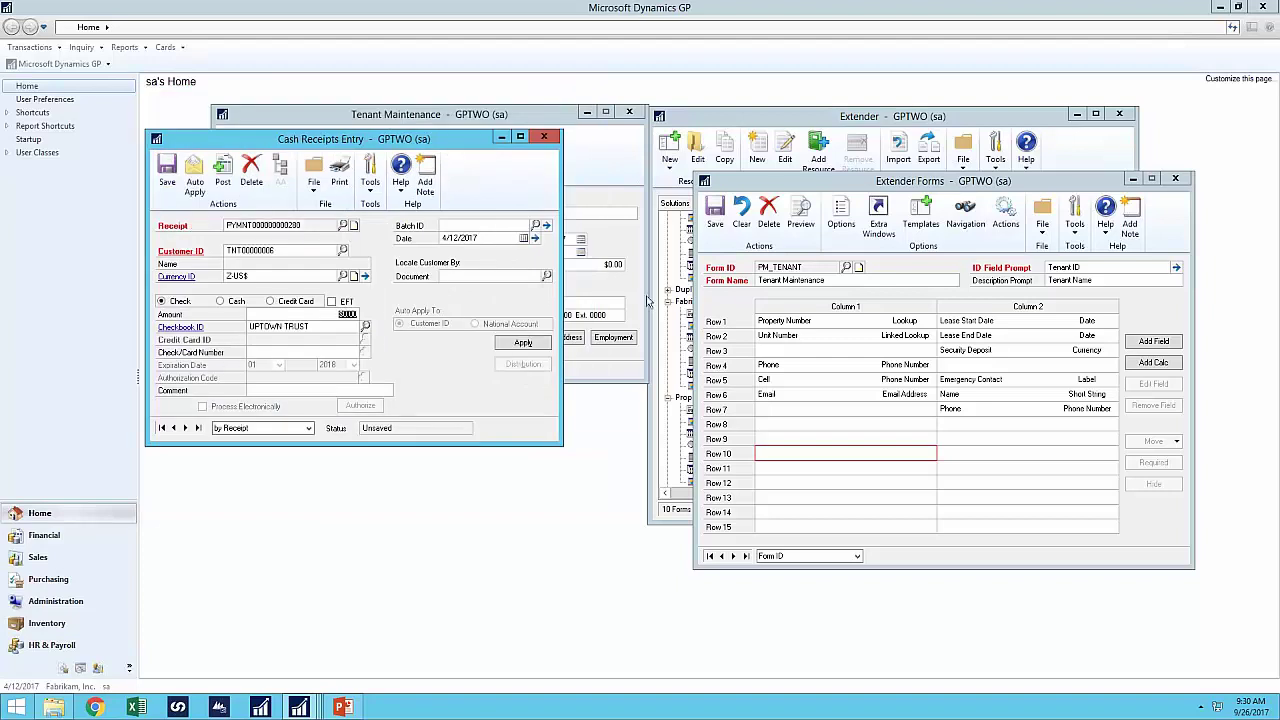
{"action": "type", "text": "1000"}
{"action": "key", "text": "Tab"}
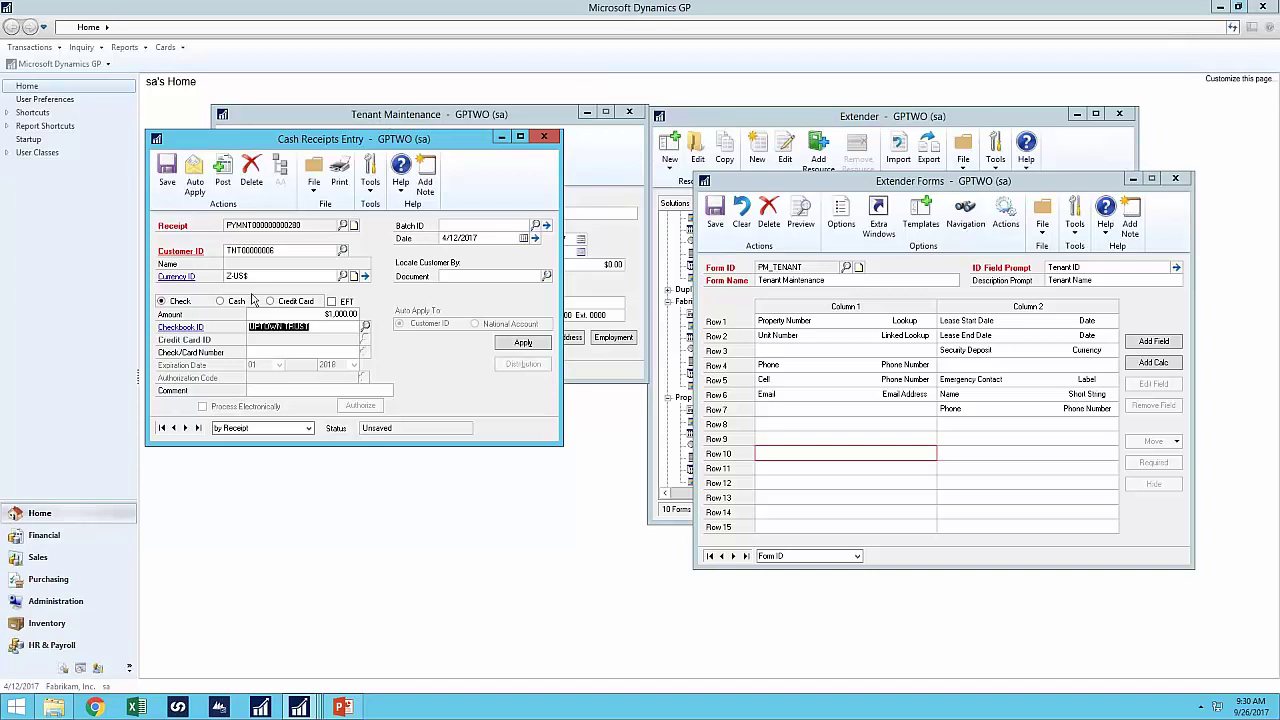
- Post the $1,000.00 cash receipt, close it, and accept the posting journal destination
{"action": "left_click", "coordinate": [222, 184]}
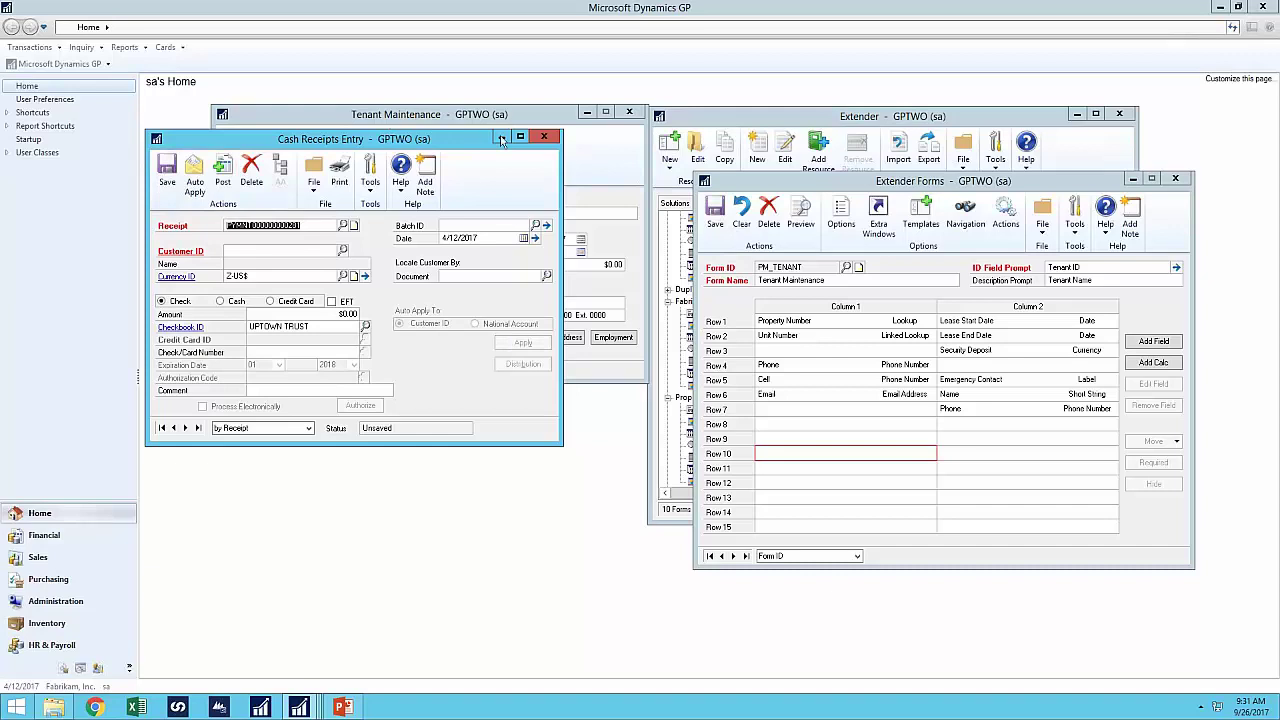
{"action": "left_click", "coordinate": [543, 138]}
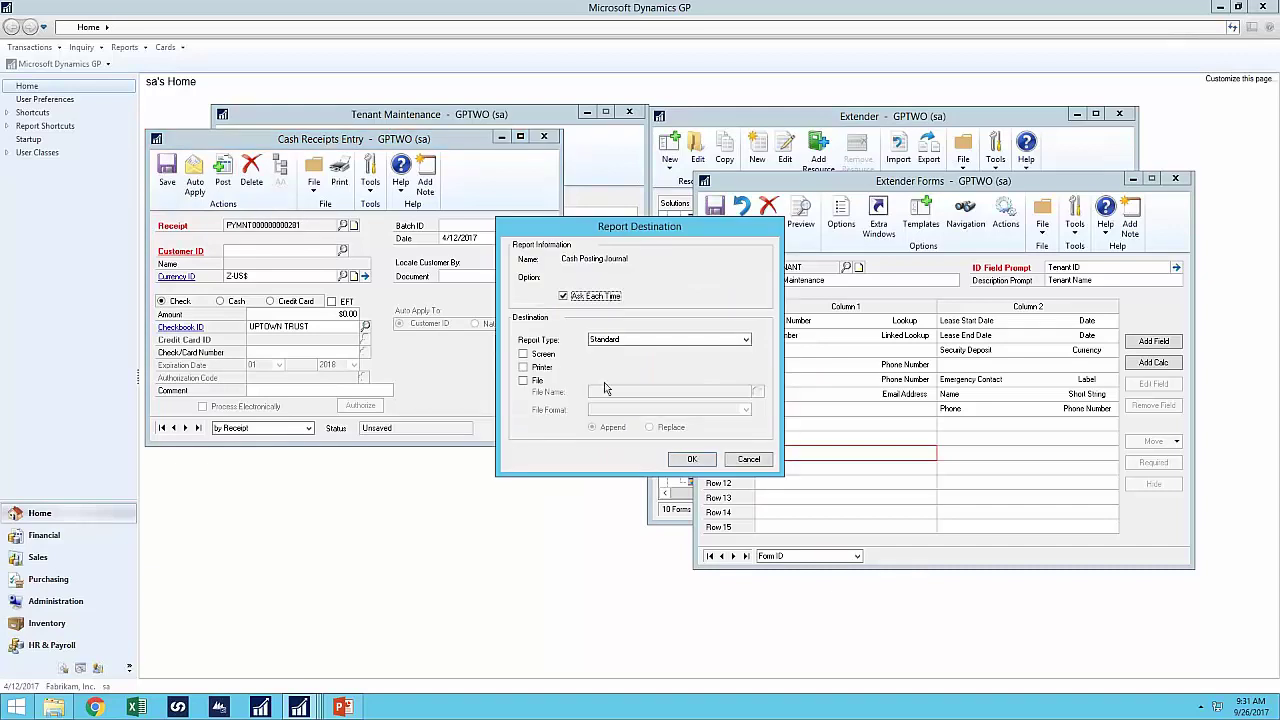
{"action": "left_click", "coordinate": [690, 460]}
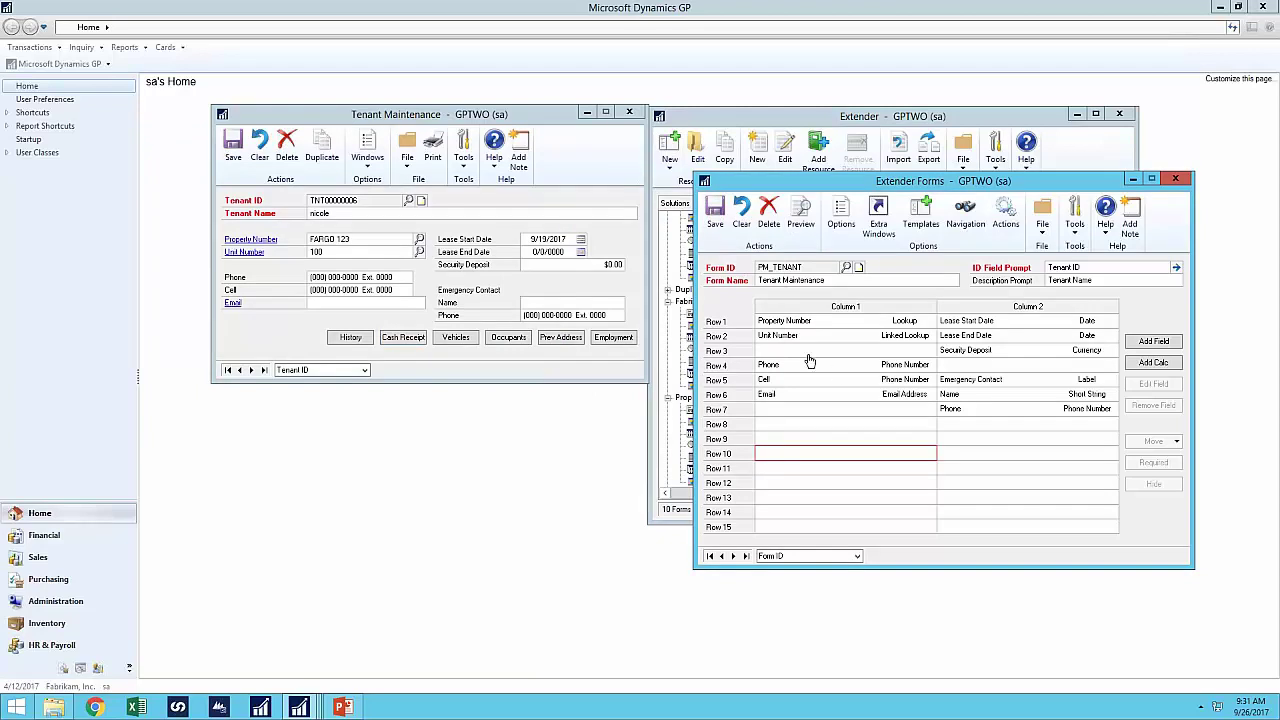
{"action": "mouse_move", "coordinate": [299, 707]}
{"action": "left_click", "coordinate": [706, 662]}
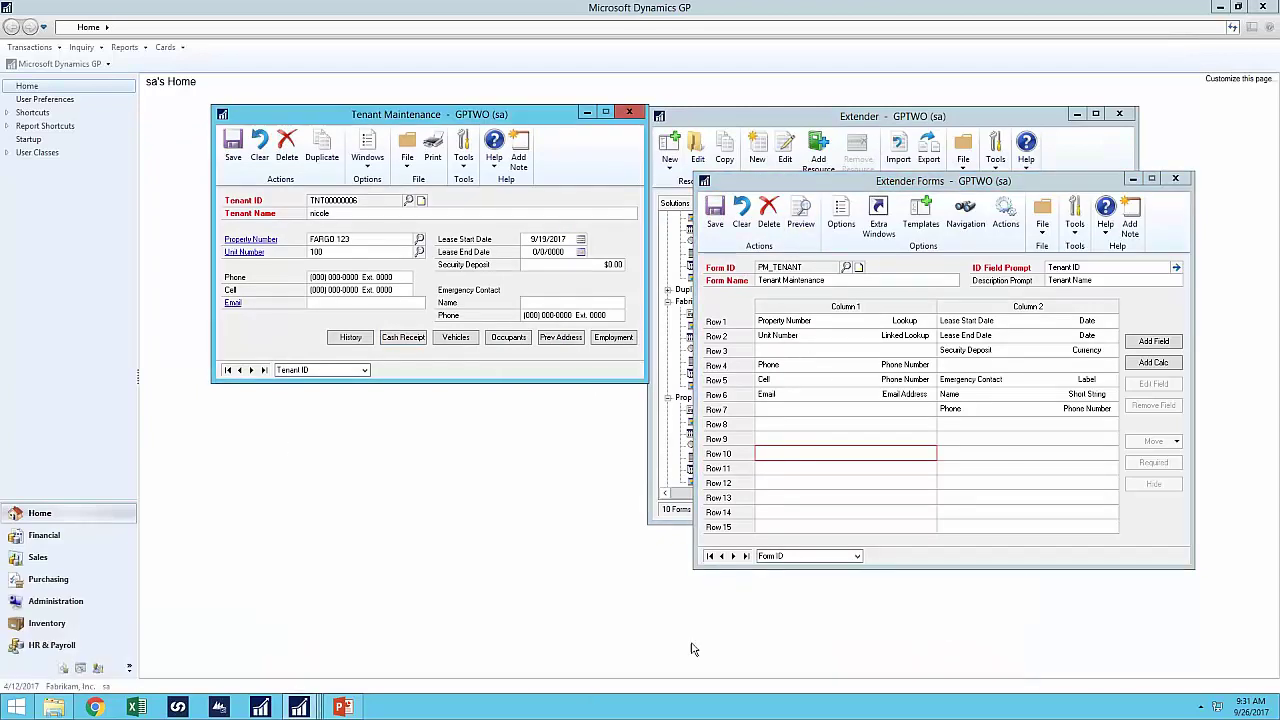
- Review the tenant's $1,000.00 payment history, collapse Extender's template solution to Fabrikam, Inc., and close the inquiry
{"action": "left_click", "coordinate": [350, 338]}
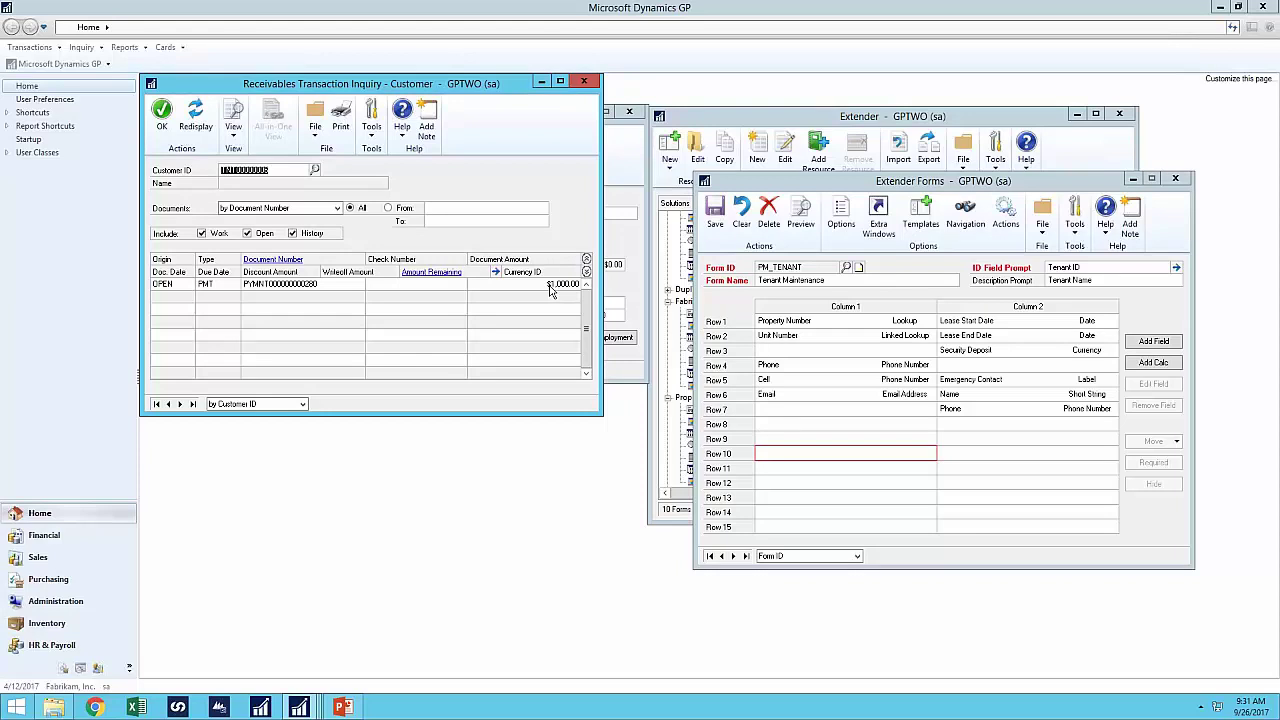
{"action": "left_click", "coordinate": [892, 124]}
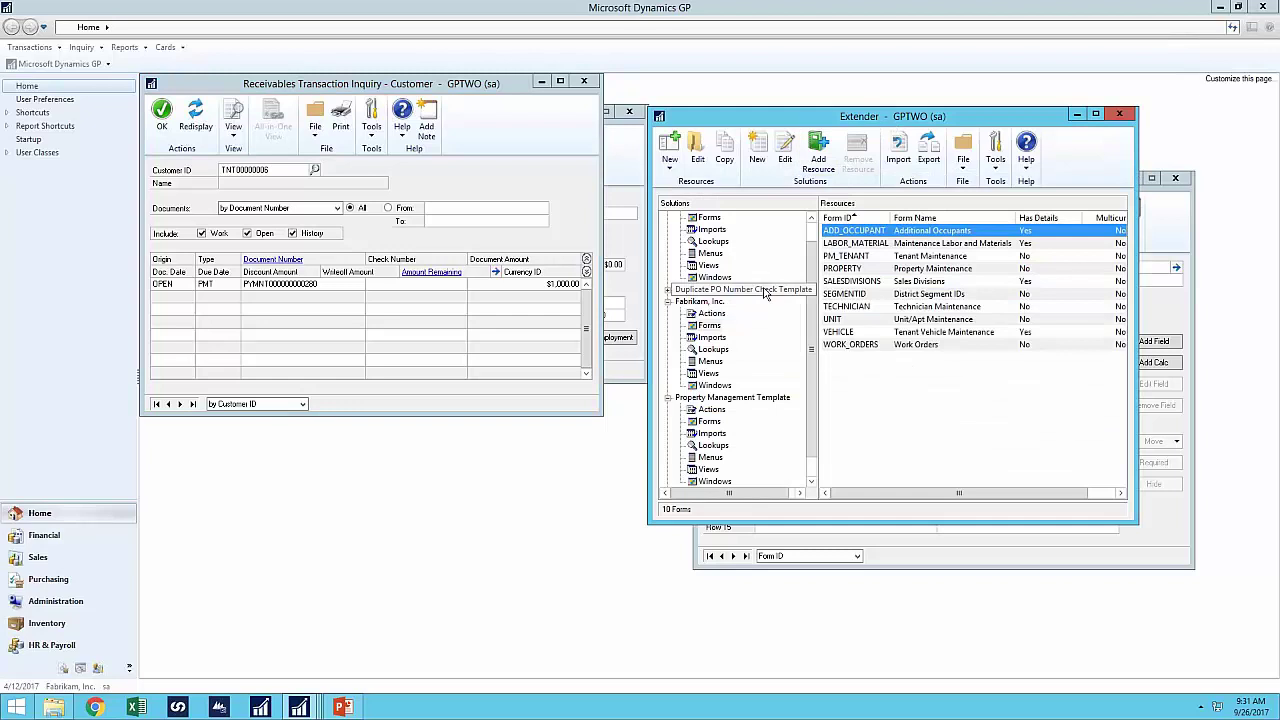
{"action": "left_click", "coordinate": [668, 398]}
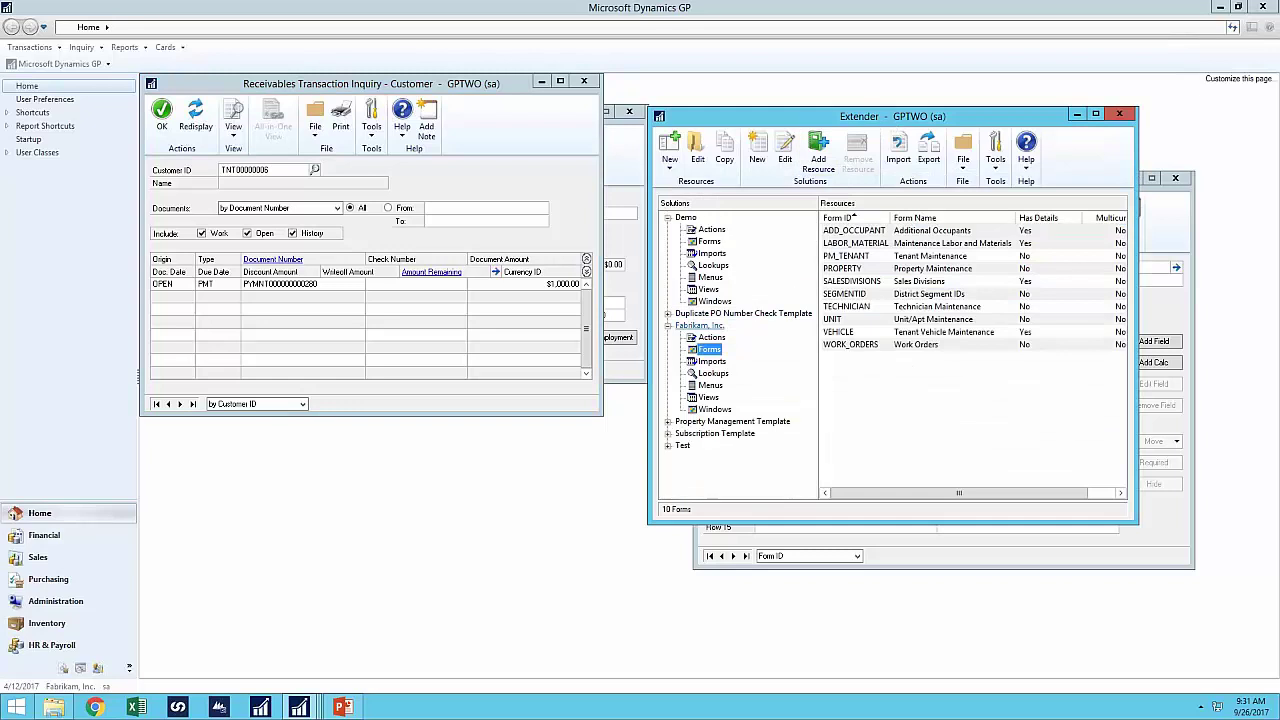
{"action": "left_click", "coordinate": [668, 326]}
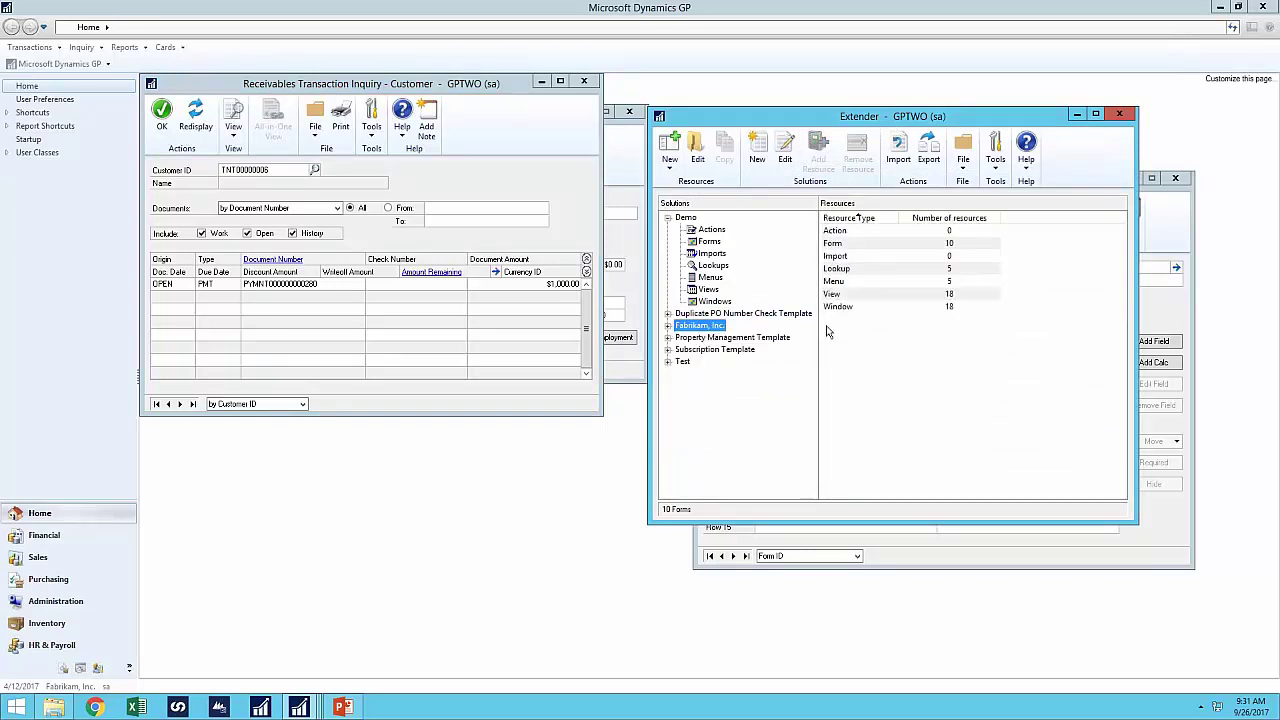
{"action": "left_click", "coordinate": [584, 80]}
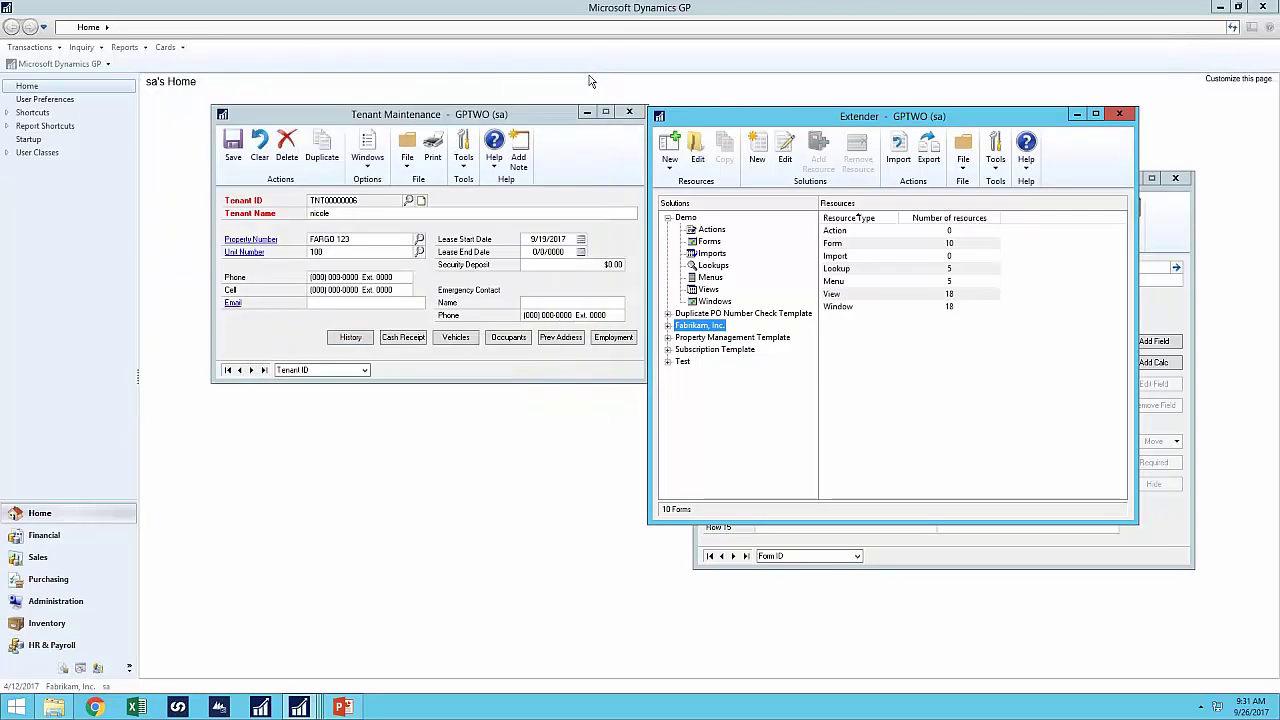
- Start a new Extender action for the tenant form and list the available action types
{"action": "left_click", "coordinate": [1184, 216]}
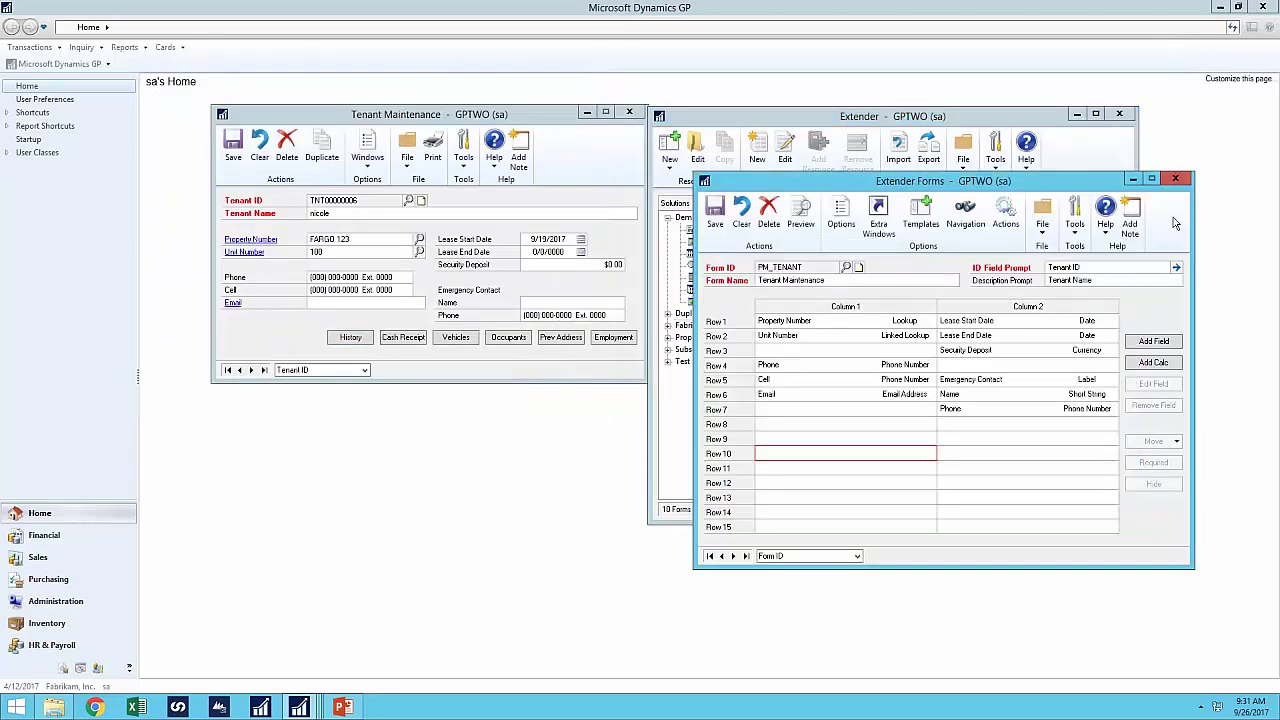
{"action": "left_click", "coordinate": [1008, 218]}
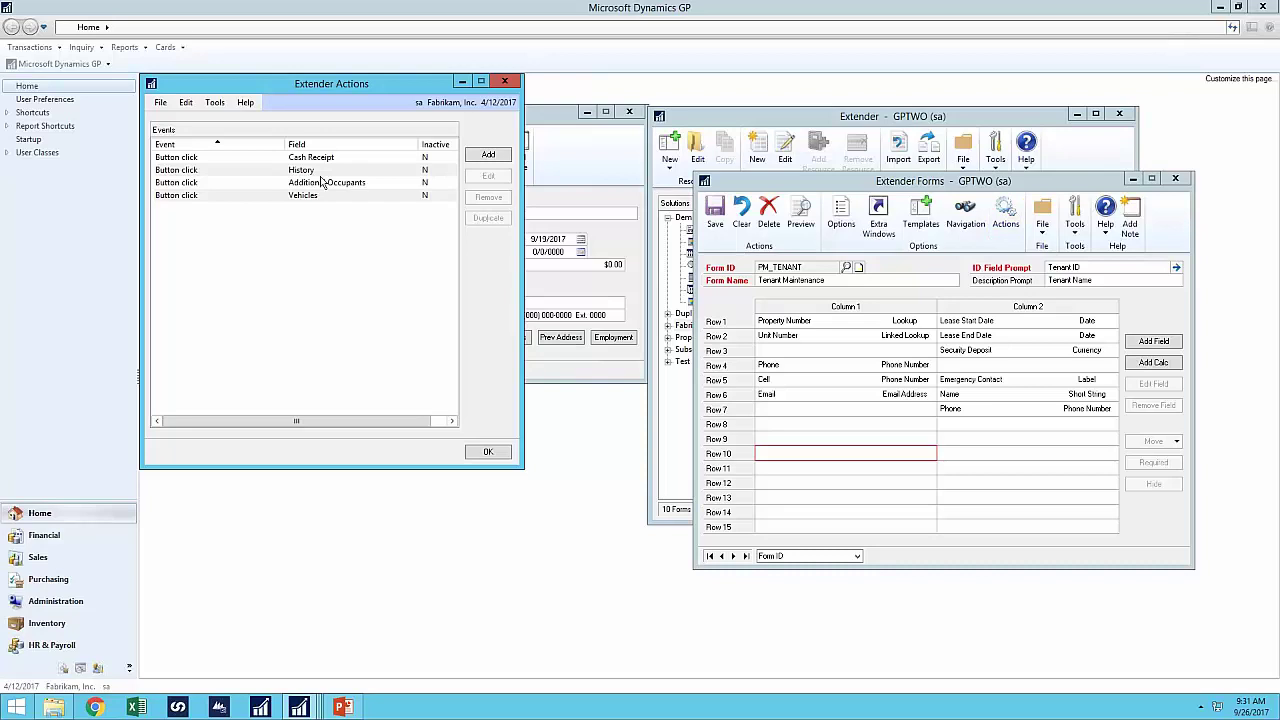
{"action": "left_click", "coordinate": [487, 156]}
{"action": "left_click", "coordinate": [530, 193]}
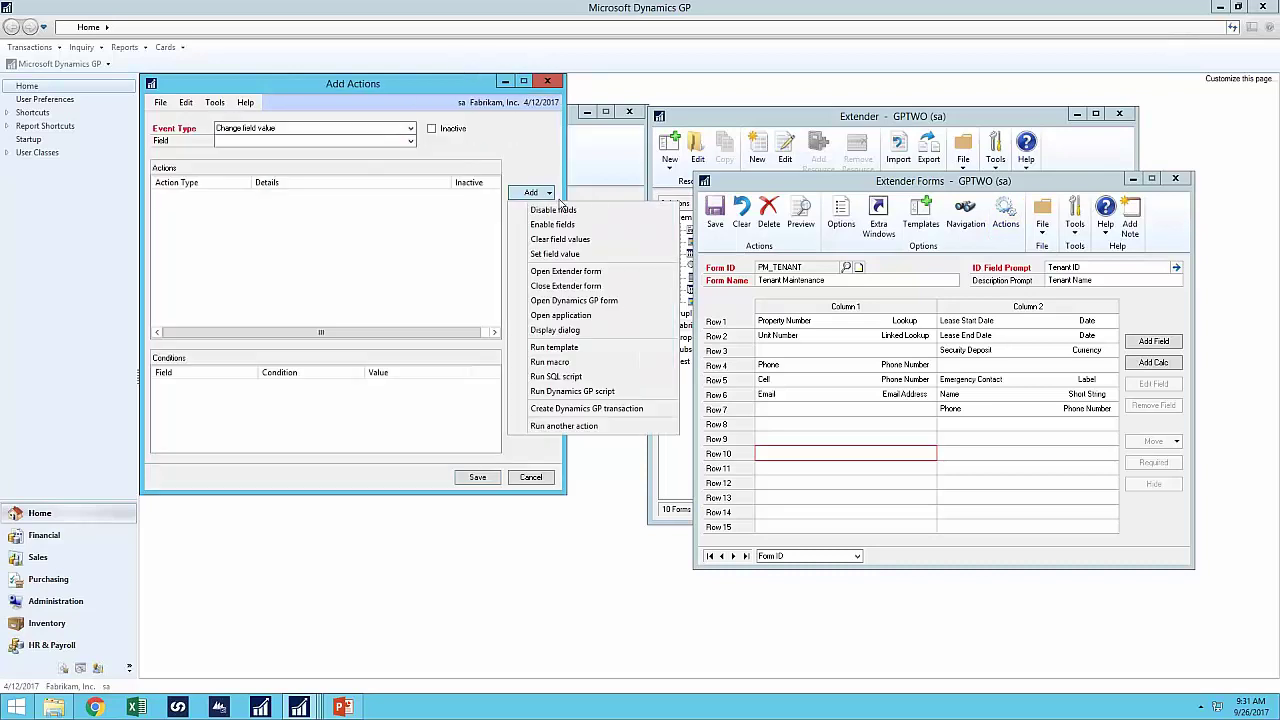
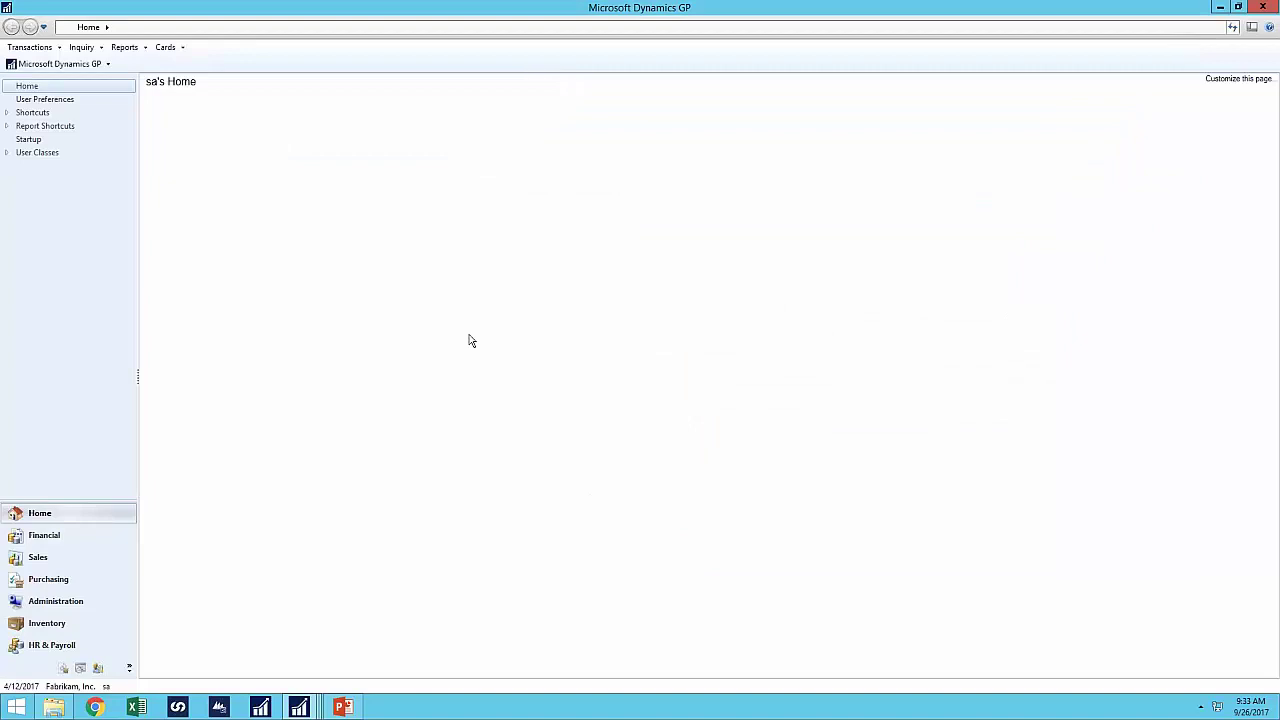
- Start a sales invoice in Sales Transaction Entry, choosing the customer and entering a customer PO number
{"action": "left_click", "coordinate": [60, 64]}
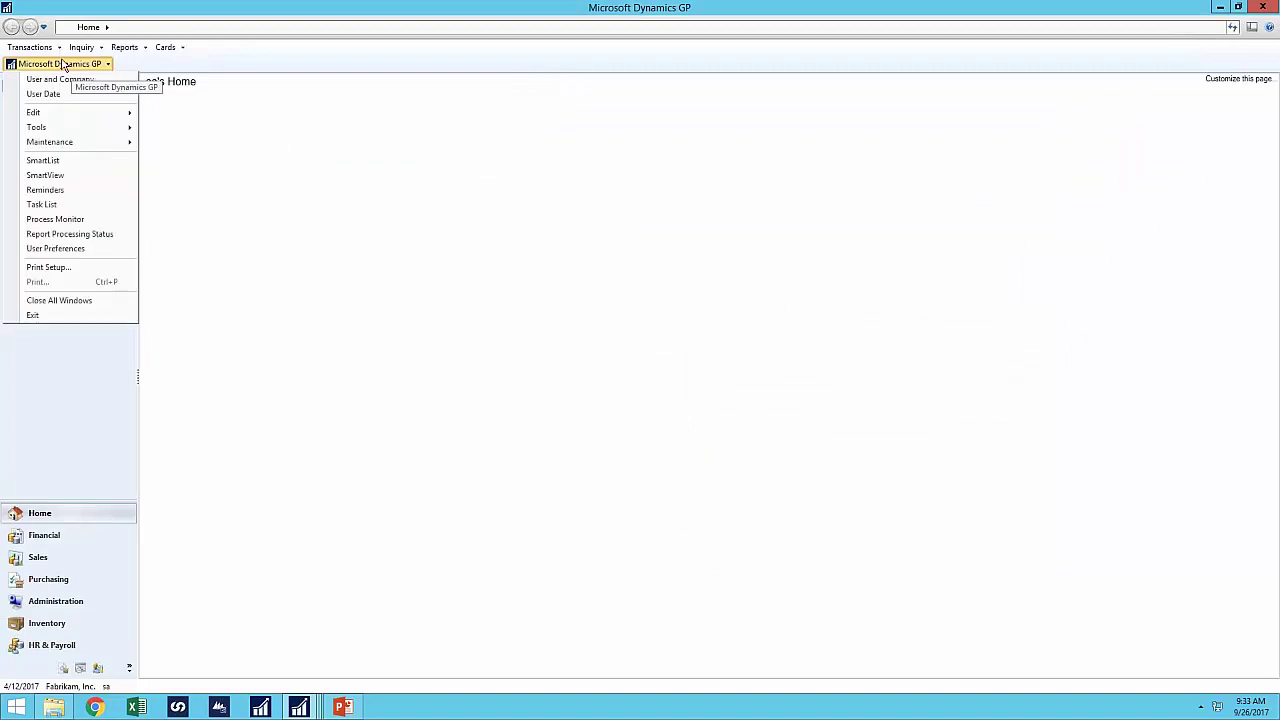
{"action": "left_click", "coordinate": [30, 47]}
{"action": "mouse_move", "coordinate": [40, 77]}
{"action": "left_click", "coordinate": [165, 80]}
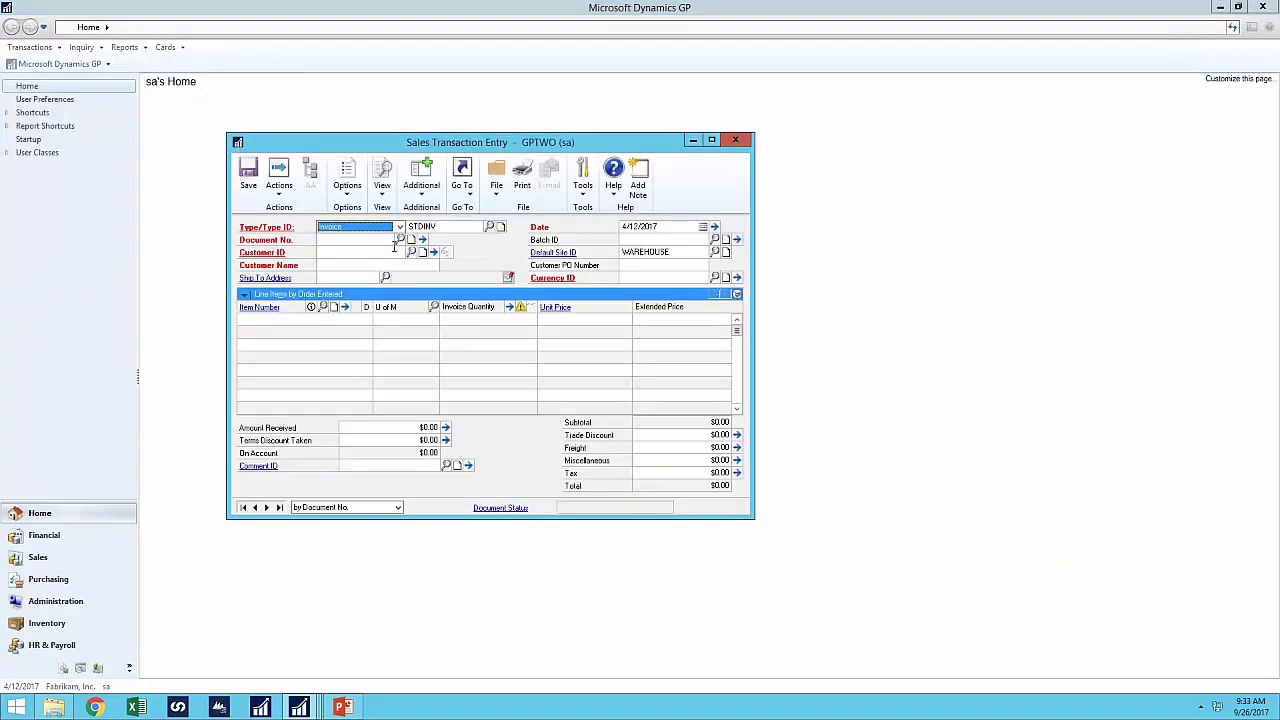
{"action": "left_click", "coordinate": [411, 252]}
{"action": "double_click", "coordinate": [327, 328]}
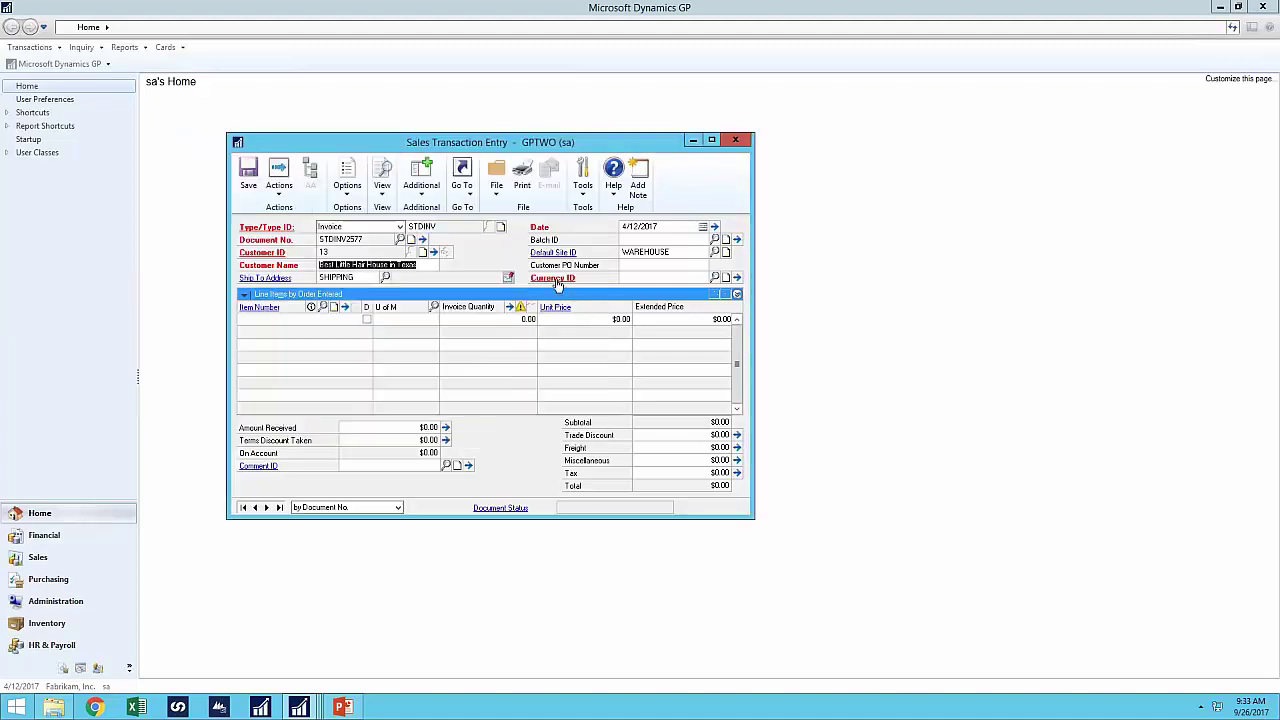
{"action": "key", "text": "Tab"}
{"action": "key", "text": "Tab"}
{"action": "key", "text": "Tab"}
{"action": "key", "text": "Tab"}
{"action": "type", "text": "NICOLE"}
{"action": "key", "text": "Tab"}
{"action": "key", "text": "Tab"}
- Add item 100XLG, create the new batch TEST, and save the $59.95 invoice
{"action": "left_click", "coordinate": [322, 306]}
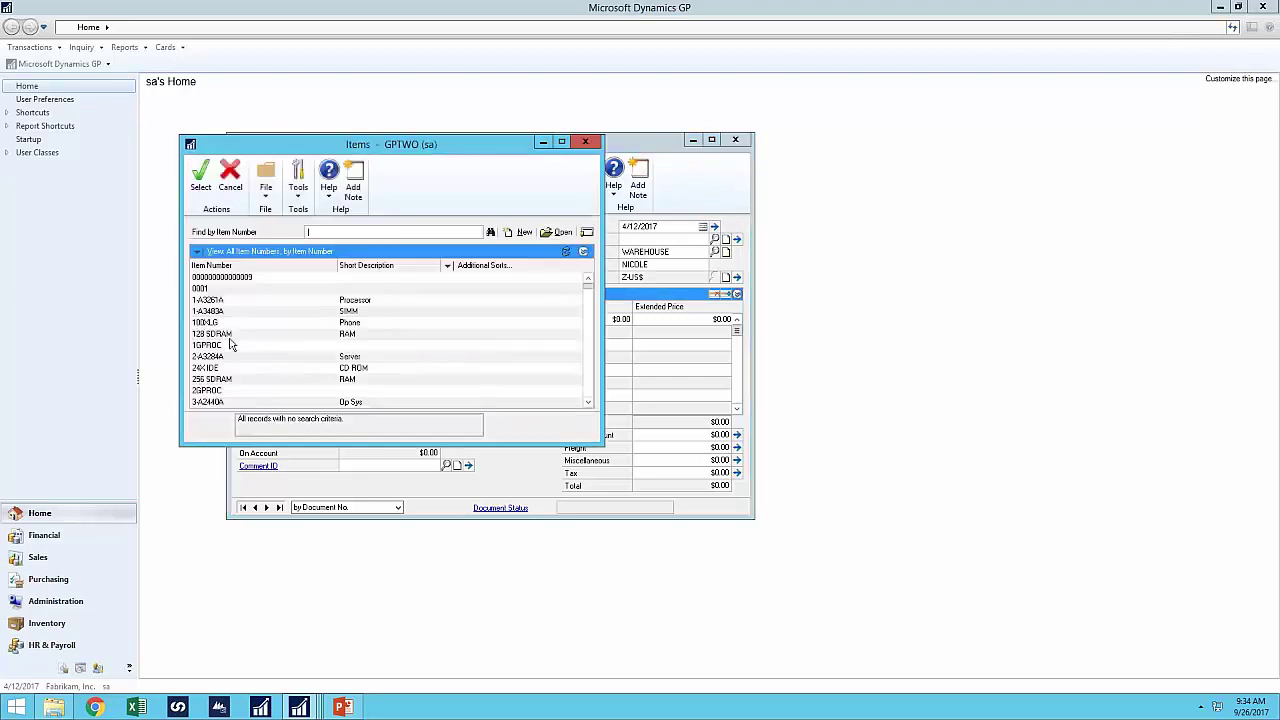
{"action": "double_click", "coordinate": [203, 322]}
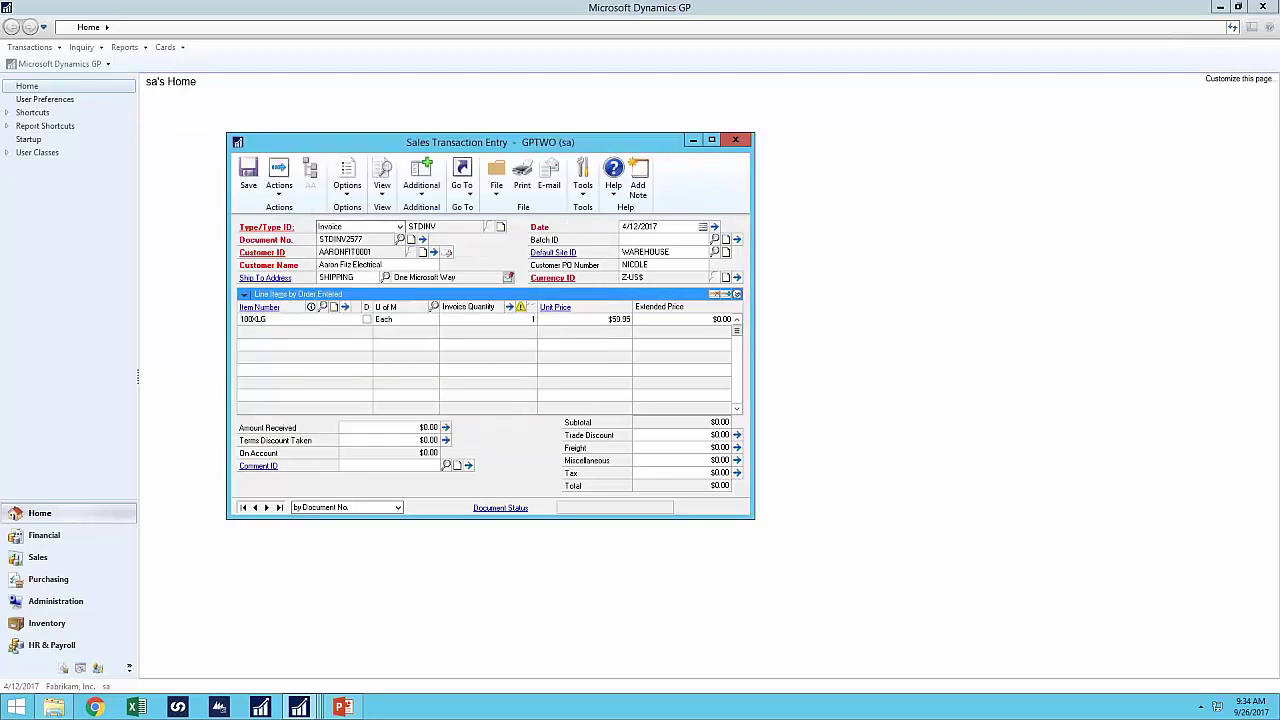
{"action": "left_click", "coordinate": [239, 115]}
{"action": "left_click", "coordinate": [664, 240]}
{"action": "type", "text": "TEST"}
{"action": "key", "text": "Tab"}
{"action": "left_click", "coordinate": [613, 392]}
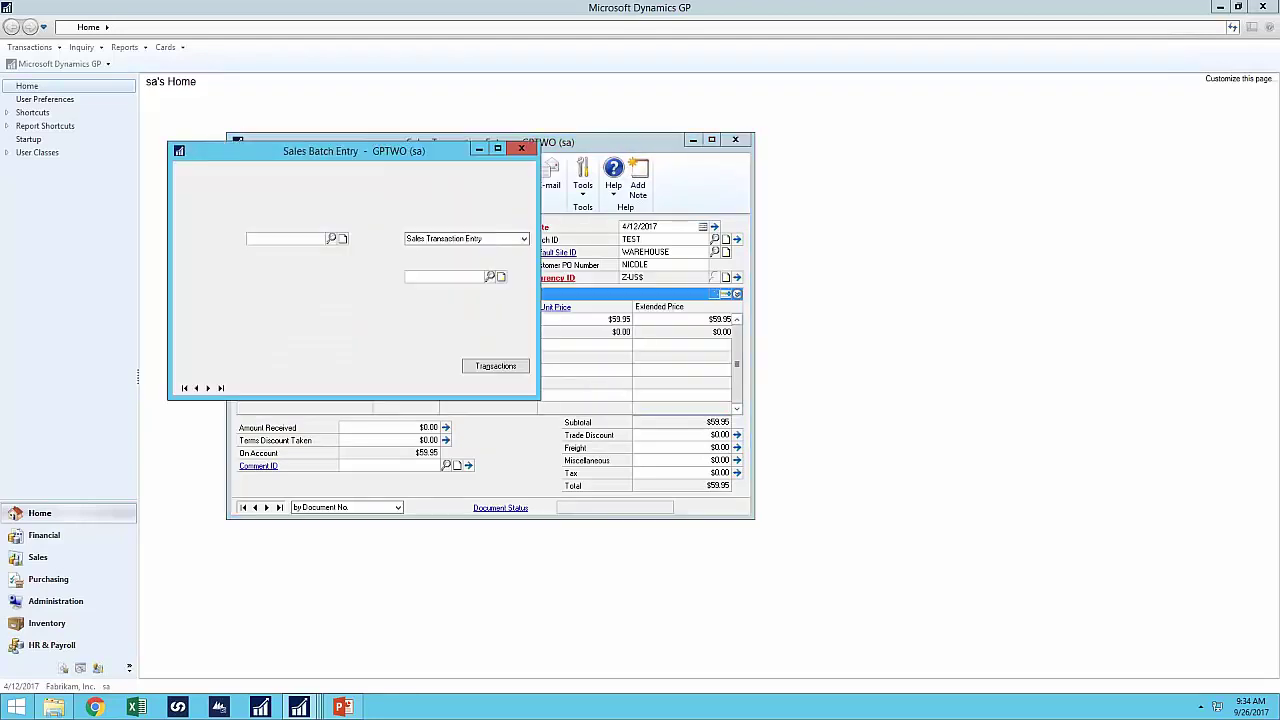
{"action": "left_click", "coordinate": [194, 182]}
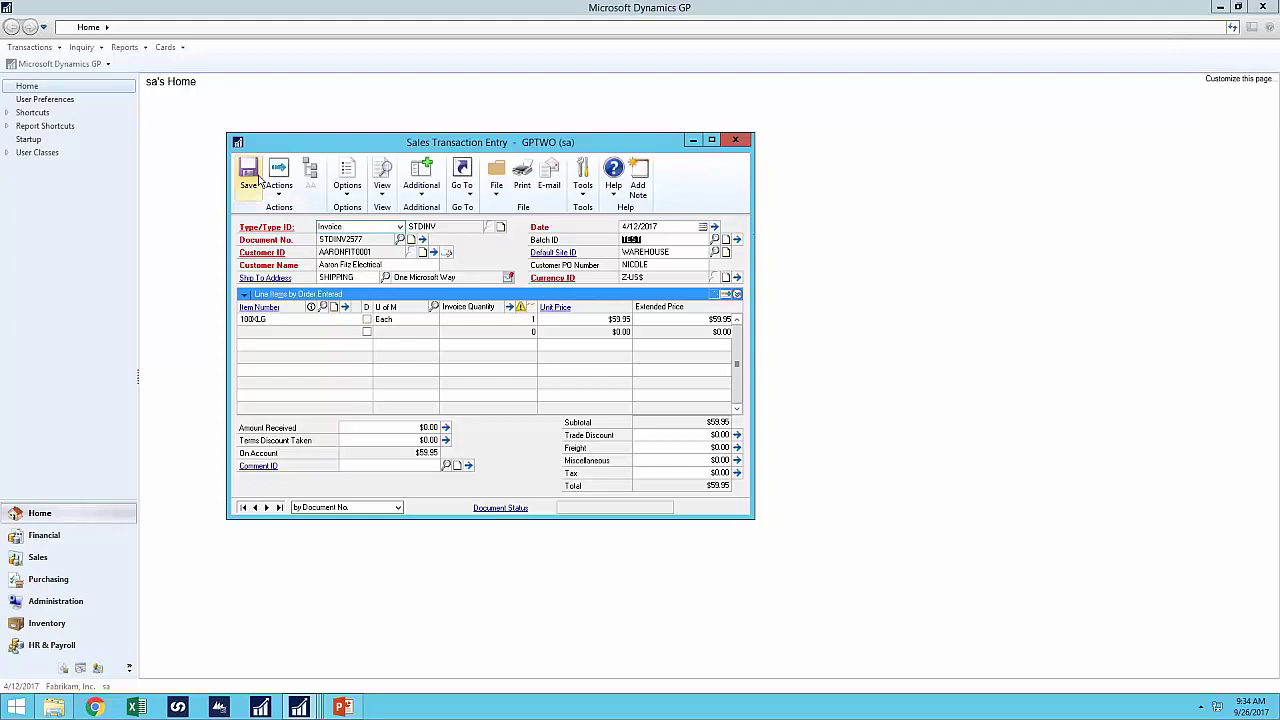
{"action": "left_click", "coordinate": [257, 180]}
- Create a Return for the same customer, re-entering the same customer PO number to trigger the duplicate check
{"action": "key", "text": "Tab"}
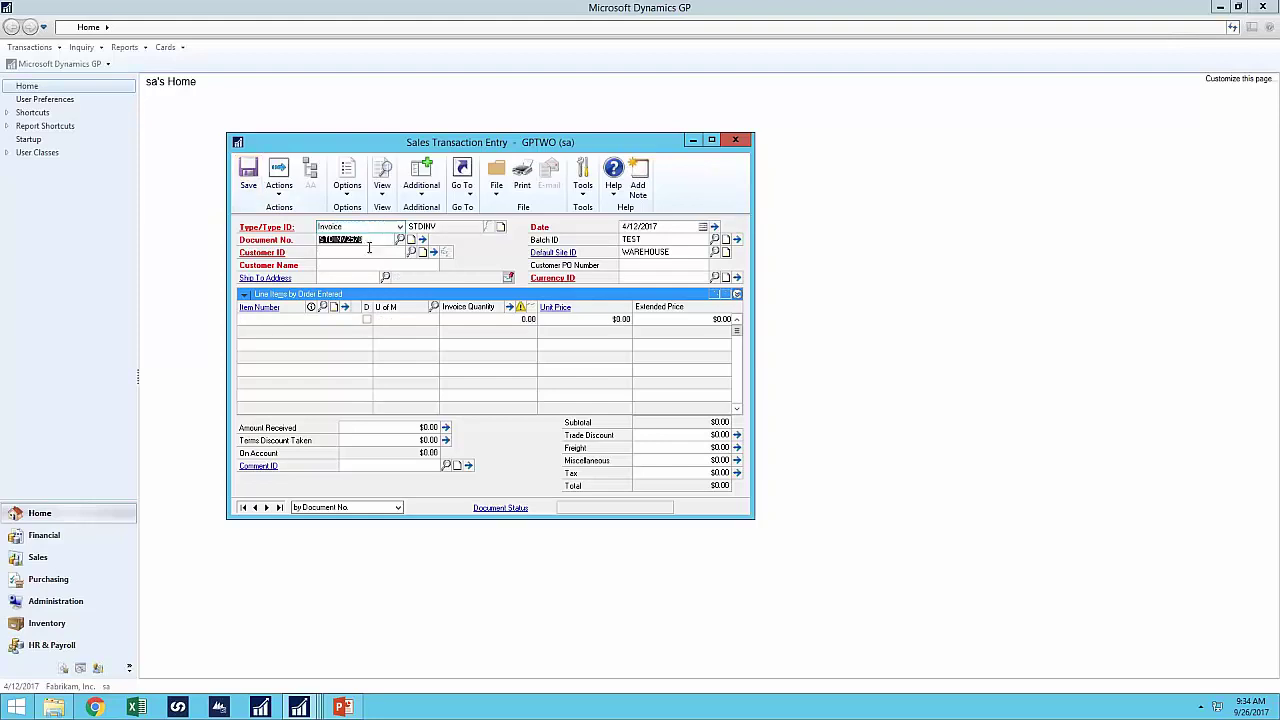
{"action": "left_click", "coordinate": [351, 227]}
{"action": "left_click", "coordinate": [345, 268]}
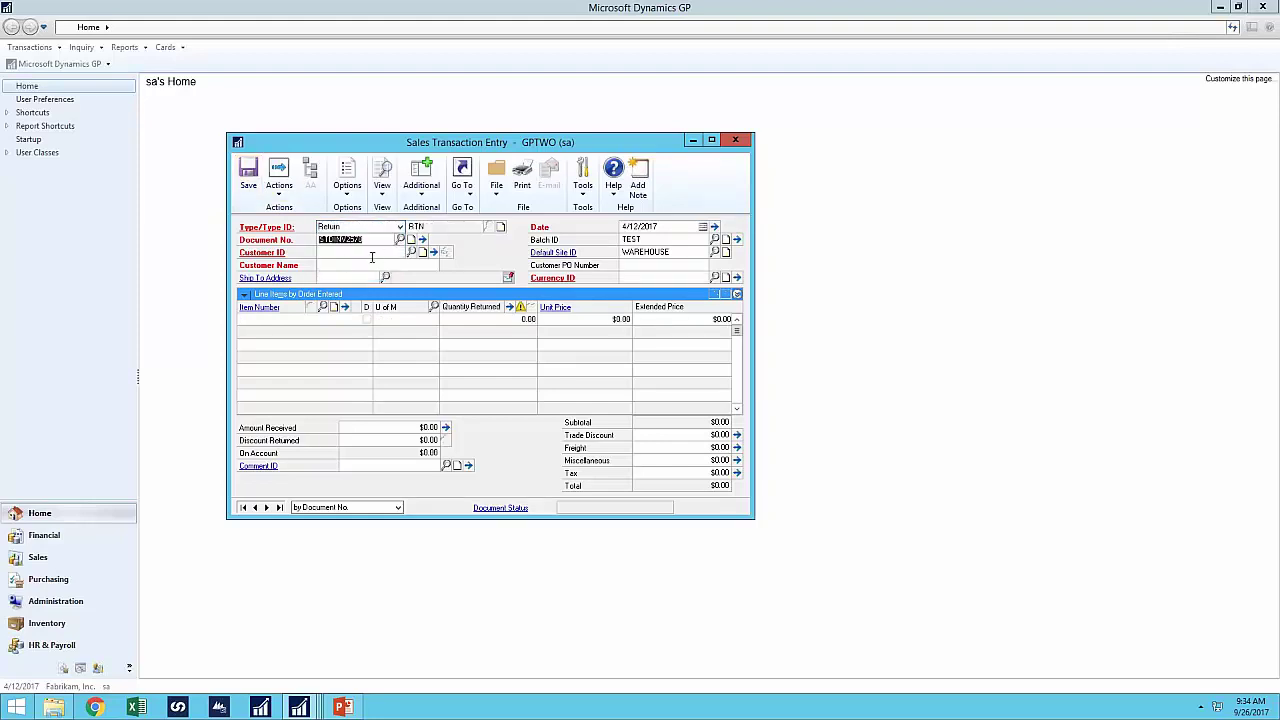
{"action": "left_click", "coordinate": [412, 252]}
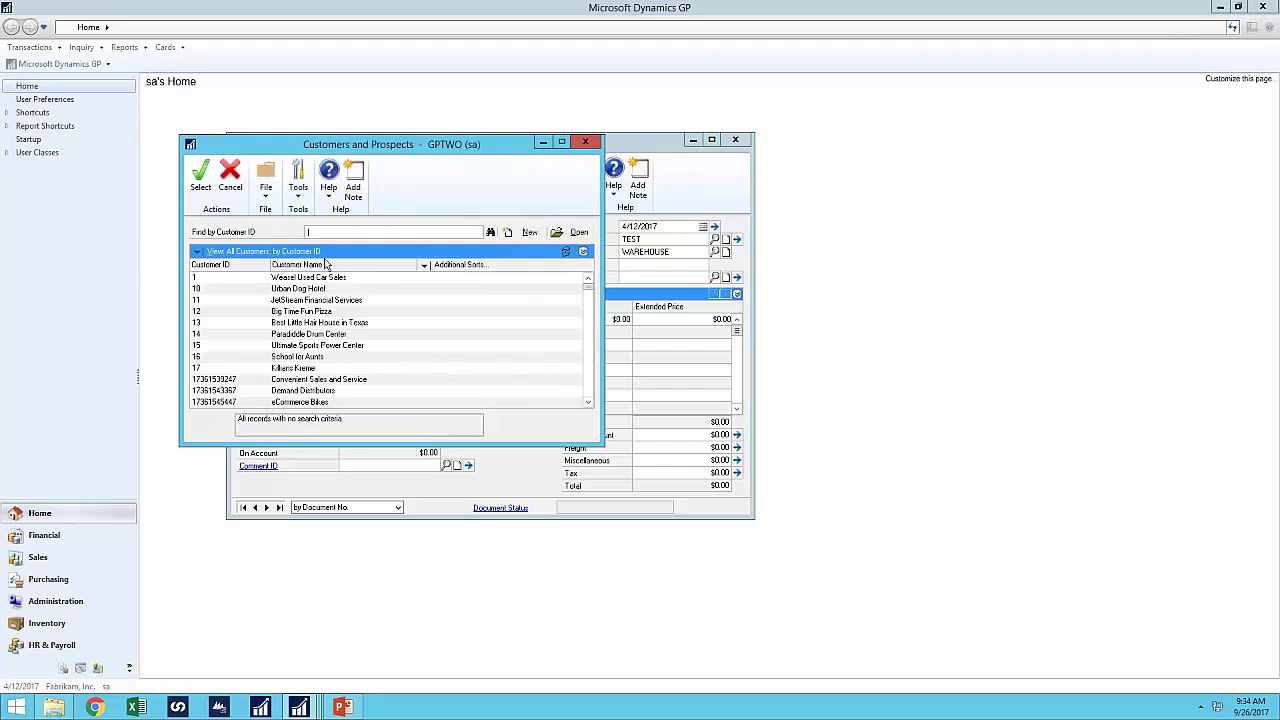
{"action": "double_click", "coordinate": [277, 278]}
{"action": "key", "text": "Tab"}
{"action": "key", "text": "Tab"}
{"action": "key", "text": "Tab"}
{"action": "key", "text": "Tab"}
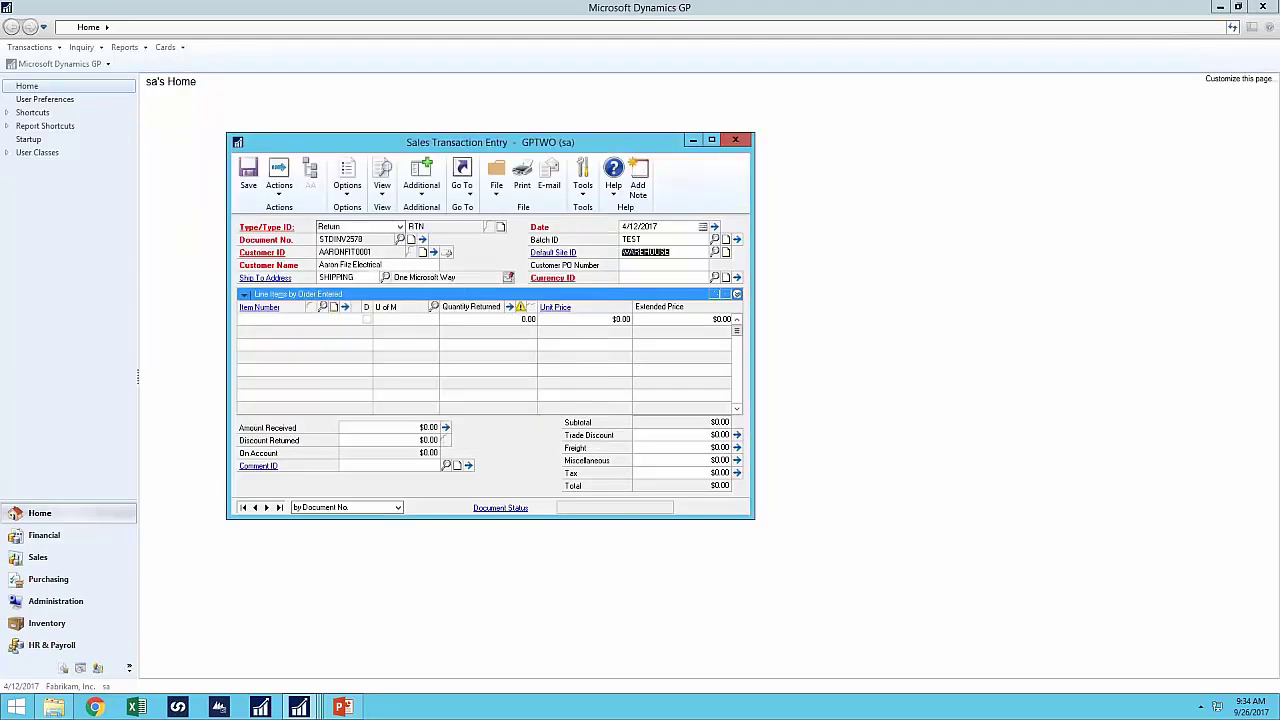
{"action": "type", "text": "NOIOL"}
{"action": "key", "text": "BackSpace"}
{"action": "key", "text": "BackSpace"}
{"action": "key", "text": "BackSpace"}
{"action": "key", "text": "BackSpace"}
{"action": "type", "text": "COLE"}
{"action": "key", "text": "Tab"}
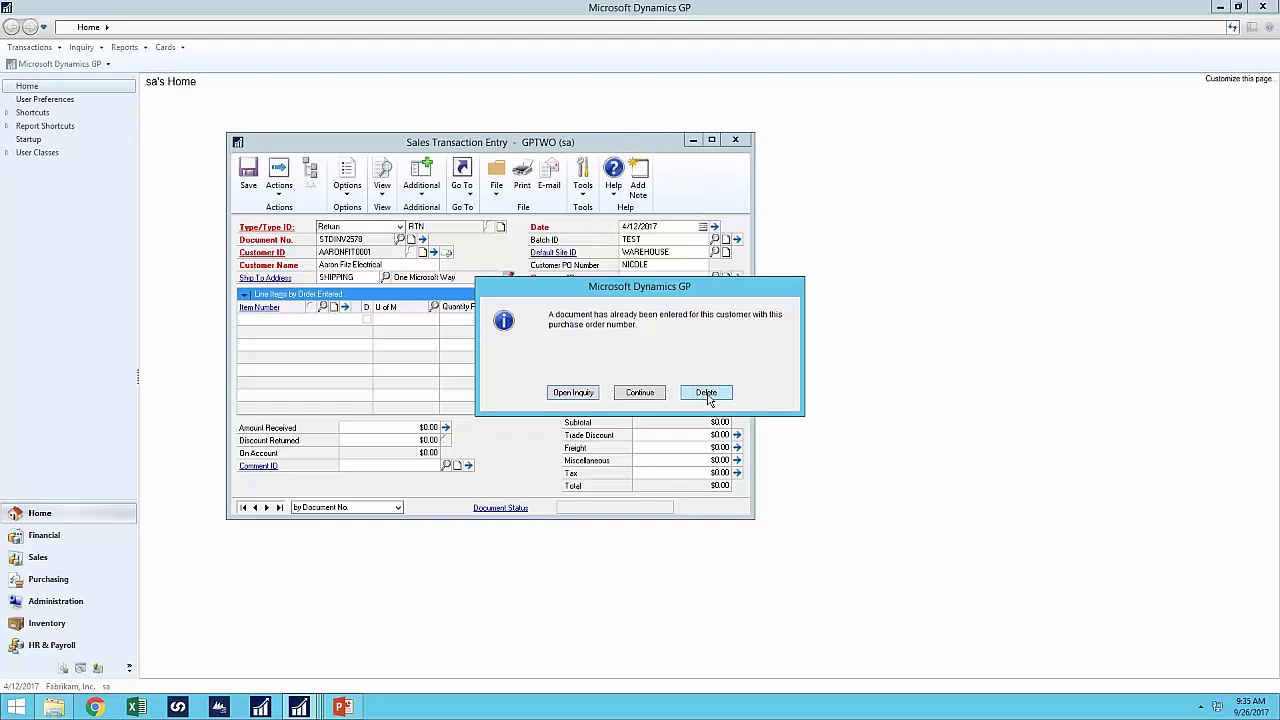
- From the duplicate-PO warning, redisplay unposted documents to find invoice STDINV2577, then close the inquiry
{"action": "left_click", "coordinate": [279, 182]}
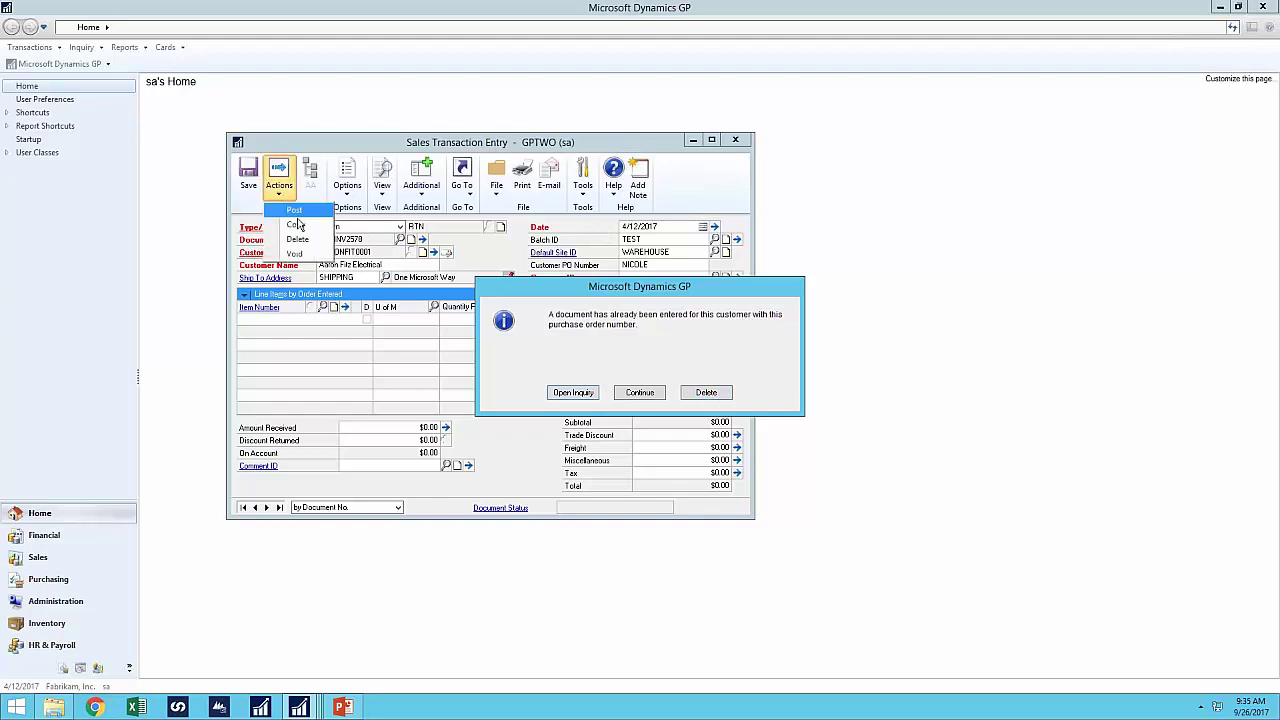
{"action": "left_click", "coordinate": [667, 354]}
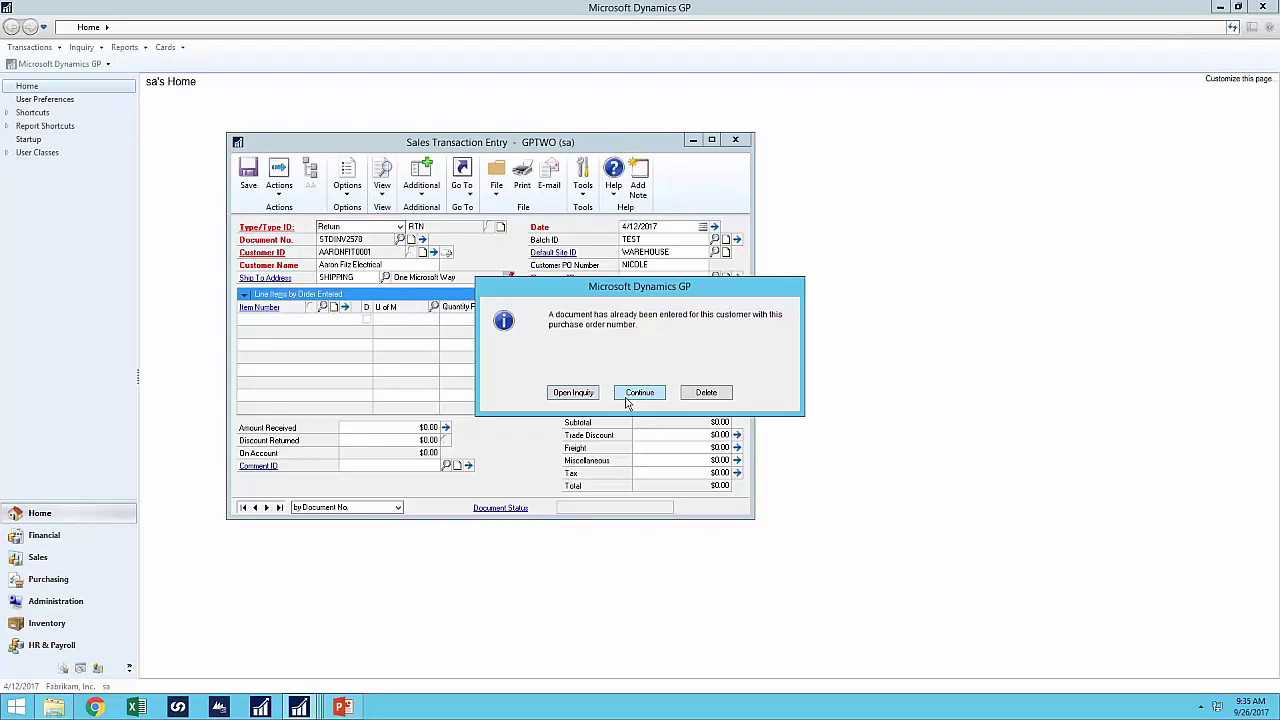
{"action": "left_click", "coordinate": [574, 392]}
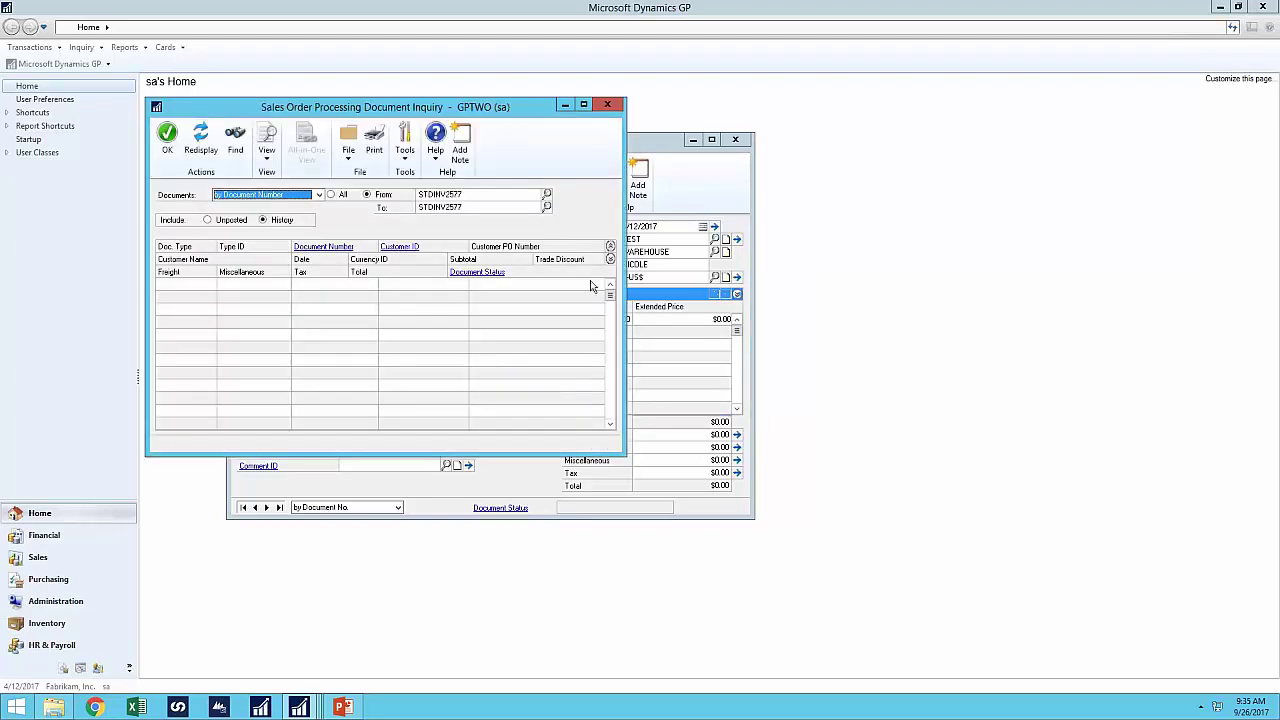
{"action": "left_click_drag", "start_coordinate": [486, 113], "coordinate": [503, 248]}
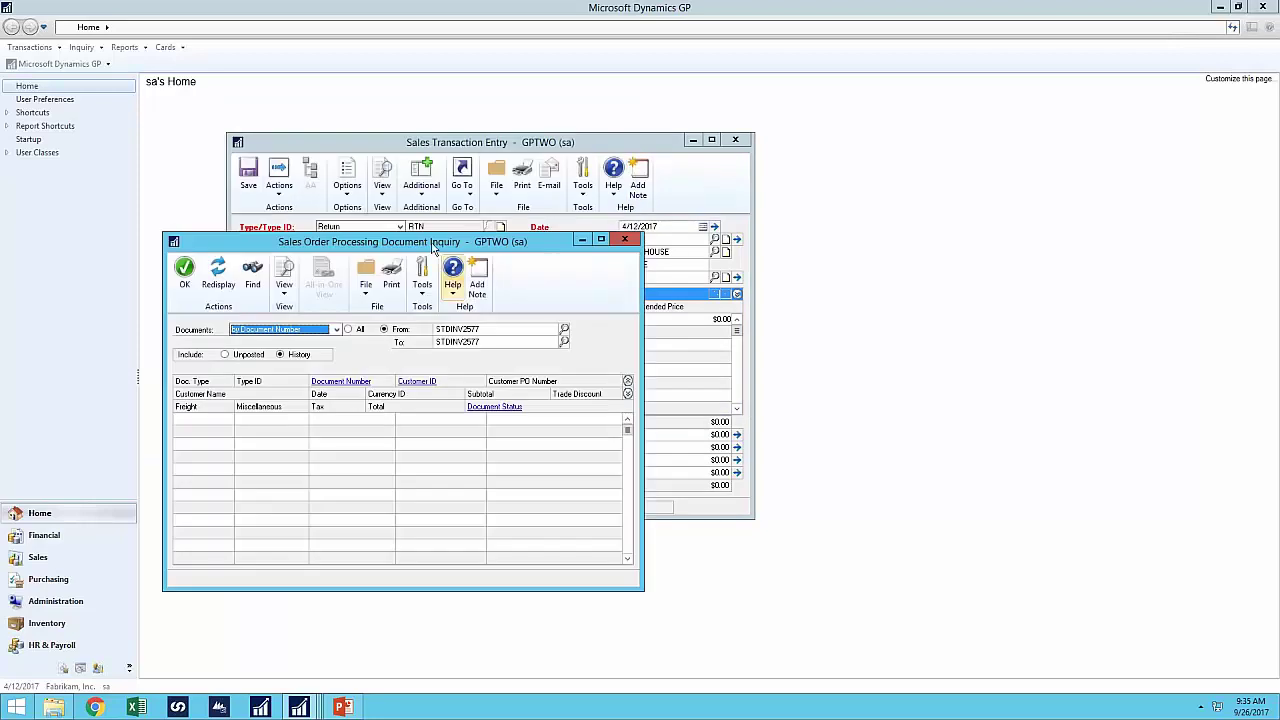
{"action": "left_click_drag", "start_coordinate": [414, 244], "coordinate": [408, 300]}
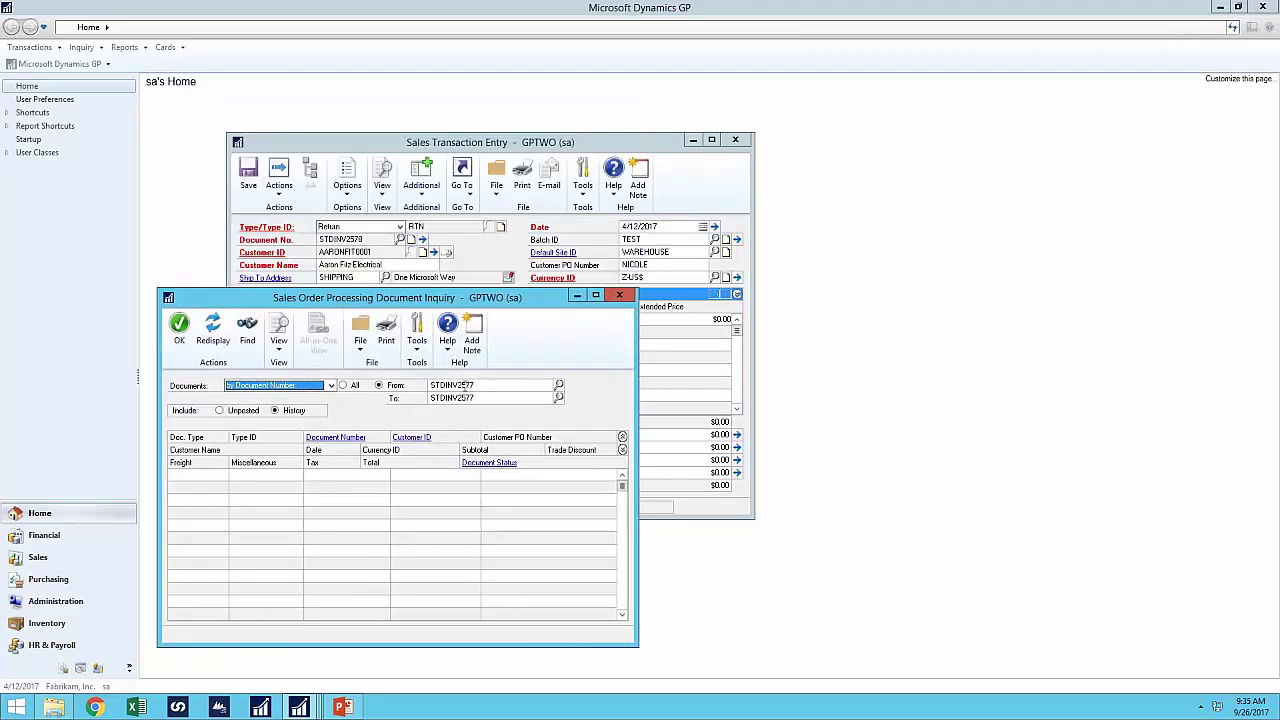
{"action": "left_click", "coordinate": [236, 413]}
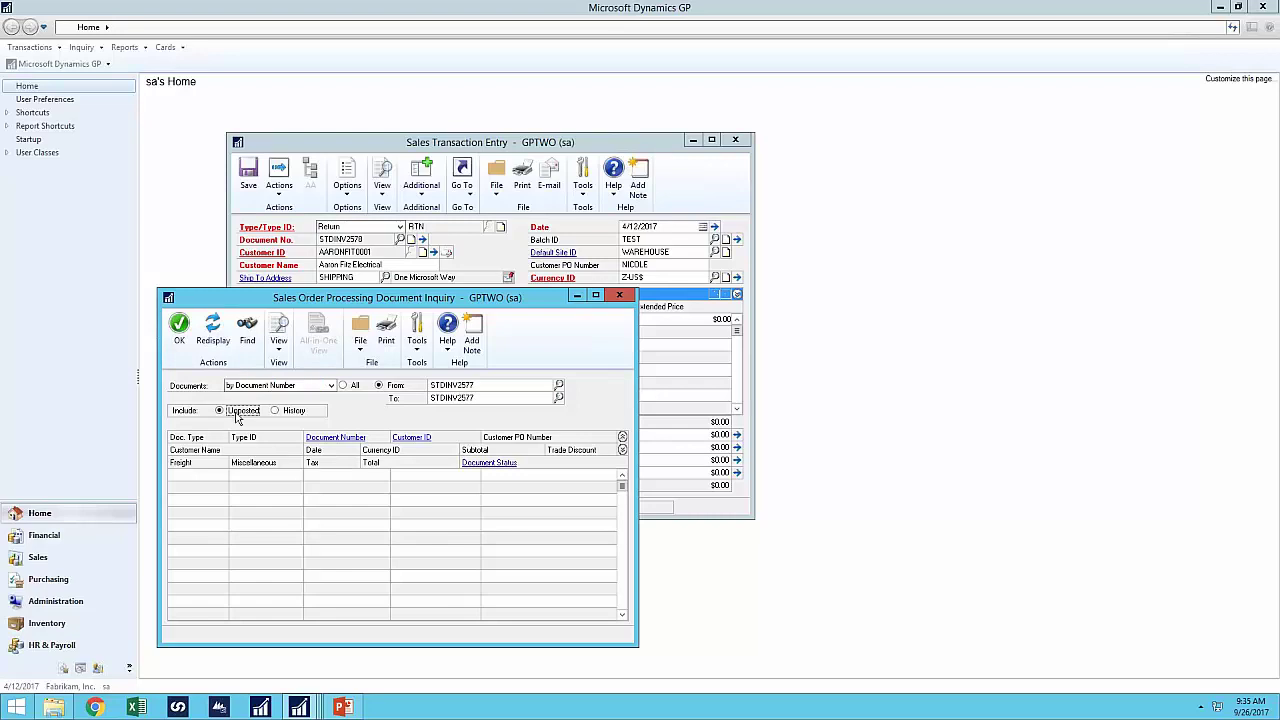
{"action": "left_click", "coordinate": [213, 330]}
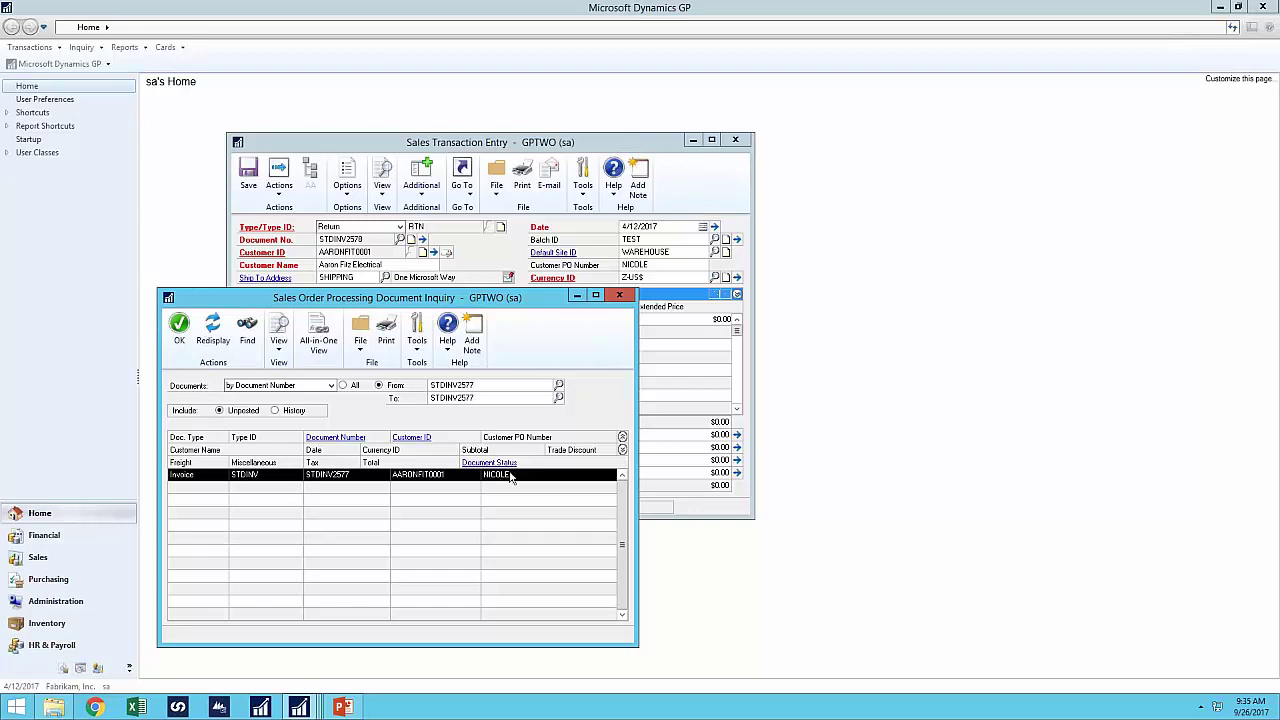
{"action": "left_click", "coordinate": [619, 296]}
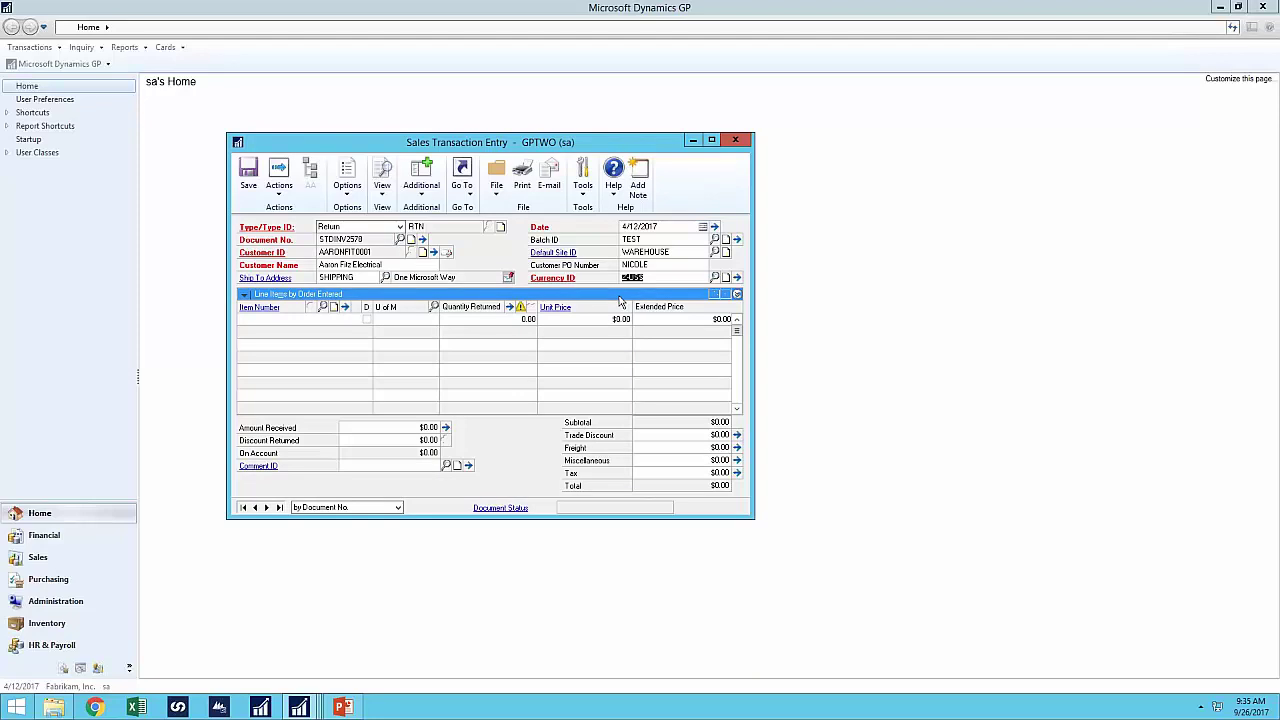
- Close Extender Actions, minimize Sales Transaction Entry, and bring the Extender window to the front
{"action": "left_click", "coordinate": [299, 707]}
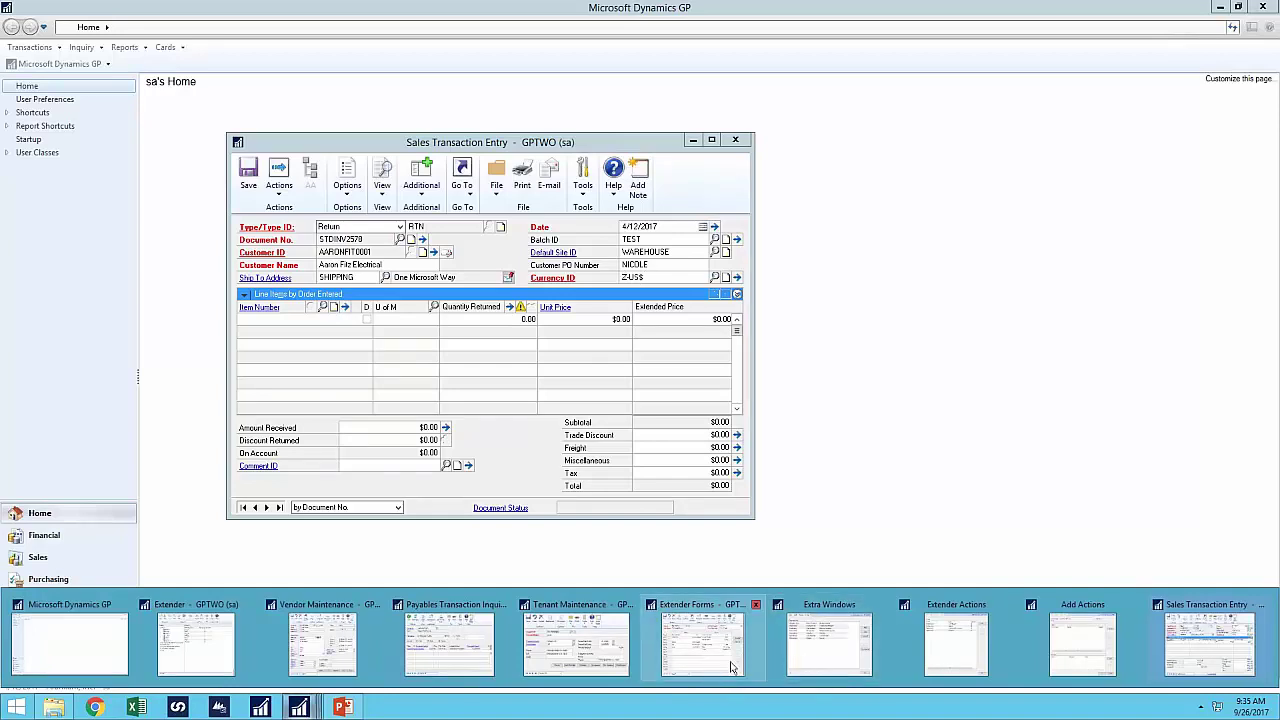
{"action": "left_click", "coordinate": [934, 652]}
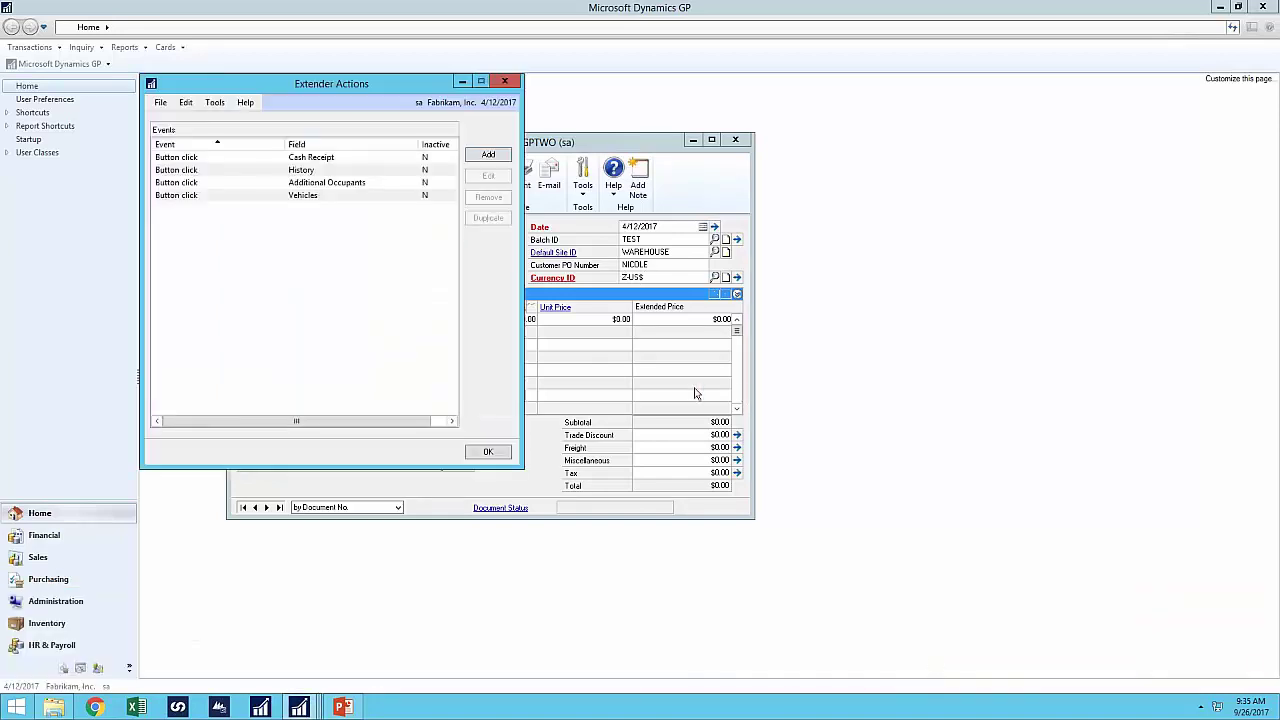
{"action": "left_click", "coordinate": [505, 81]}
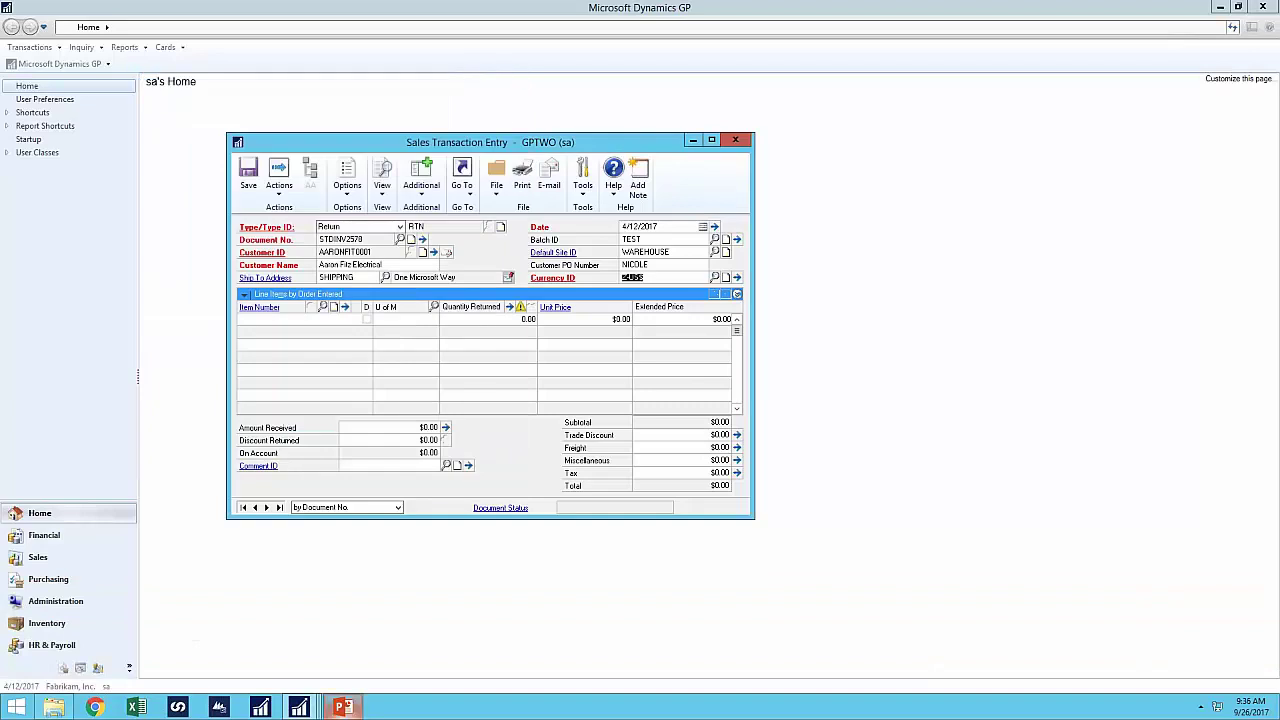
{"action": "left_click", "coordinate": [299, 707]}
{"action": "mouse_move", "coordinate": [302, 709]}
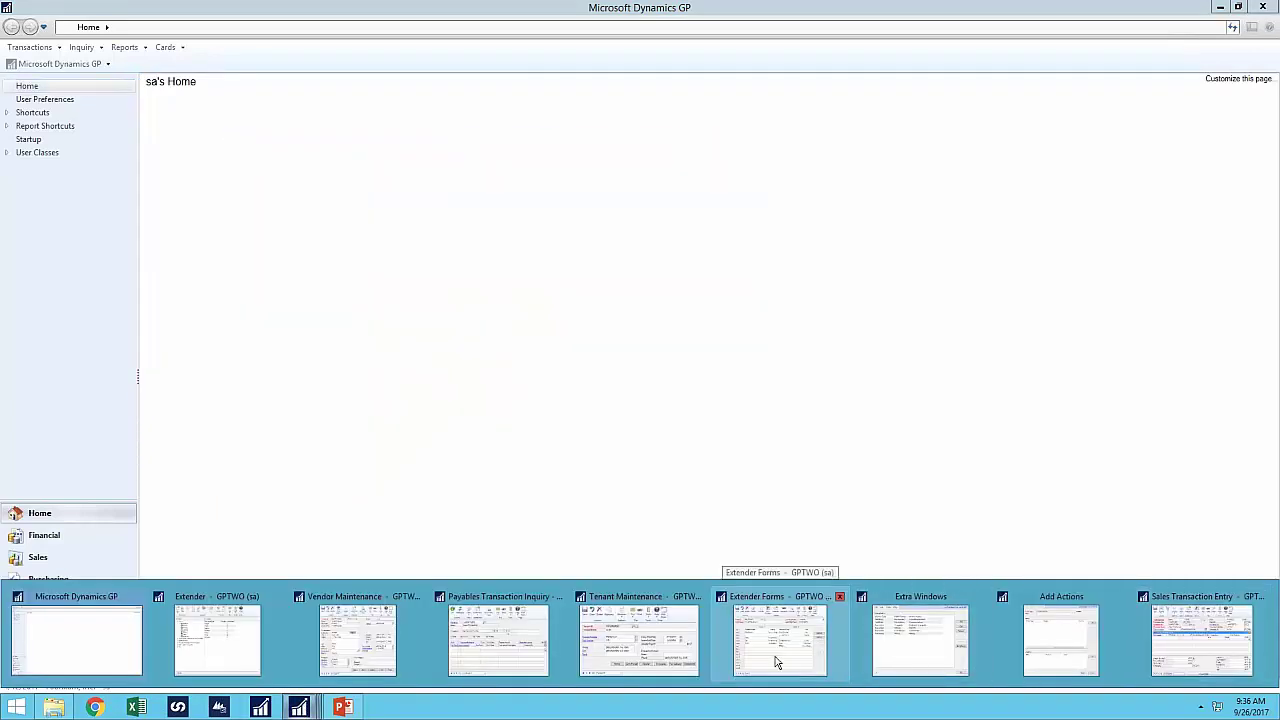
{"action": "left_click", "coordinate": [212, 650]}
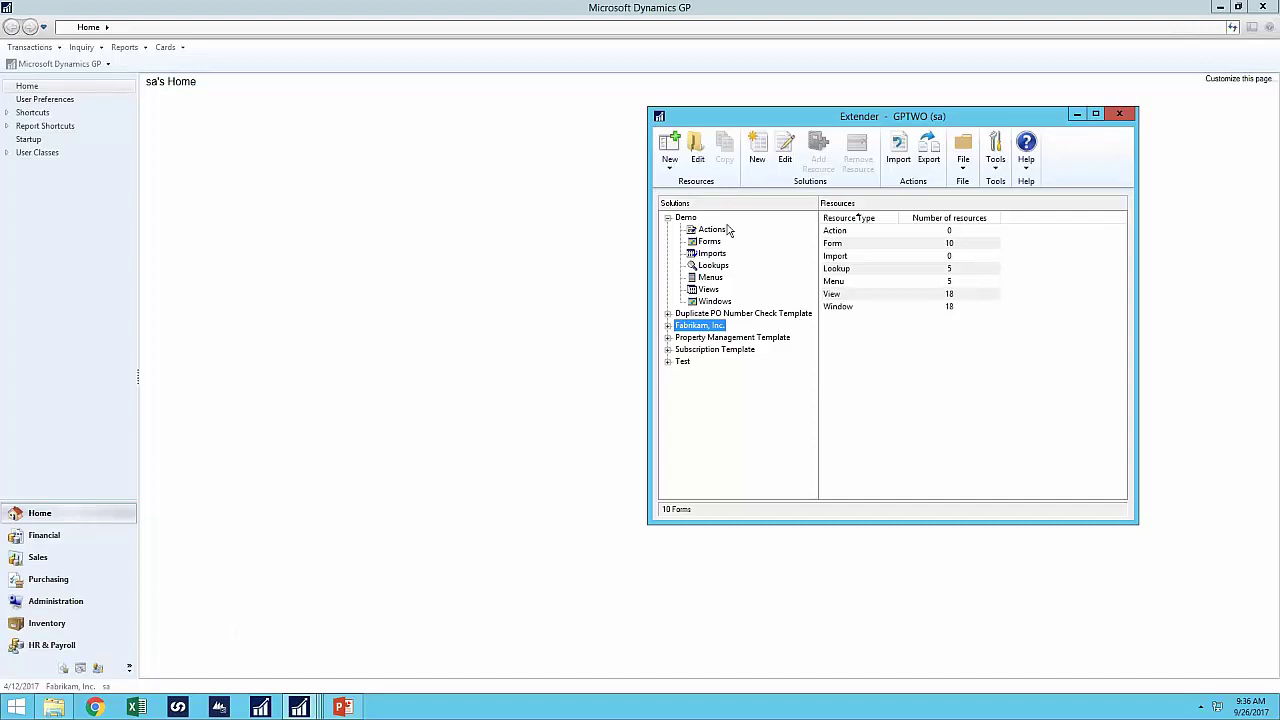
- Open the 'Check for duplicate PO' action script in the Duplicate PO Number Check Template
{"action": "left_click", "coordinate": [740, 313]}
{"action": "double_click", "coordinate": [901, 237]}
{"action": "double_click", "coordinate": [852, 237]}
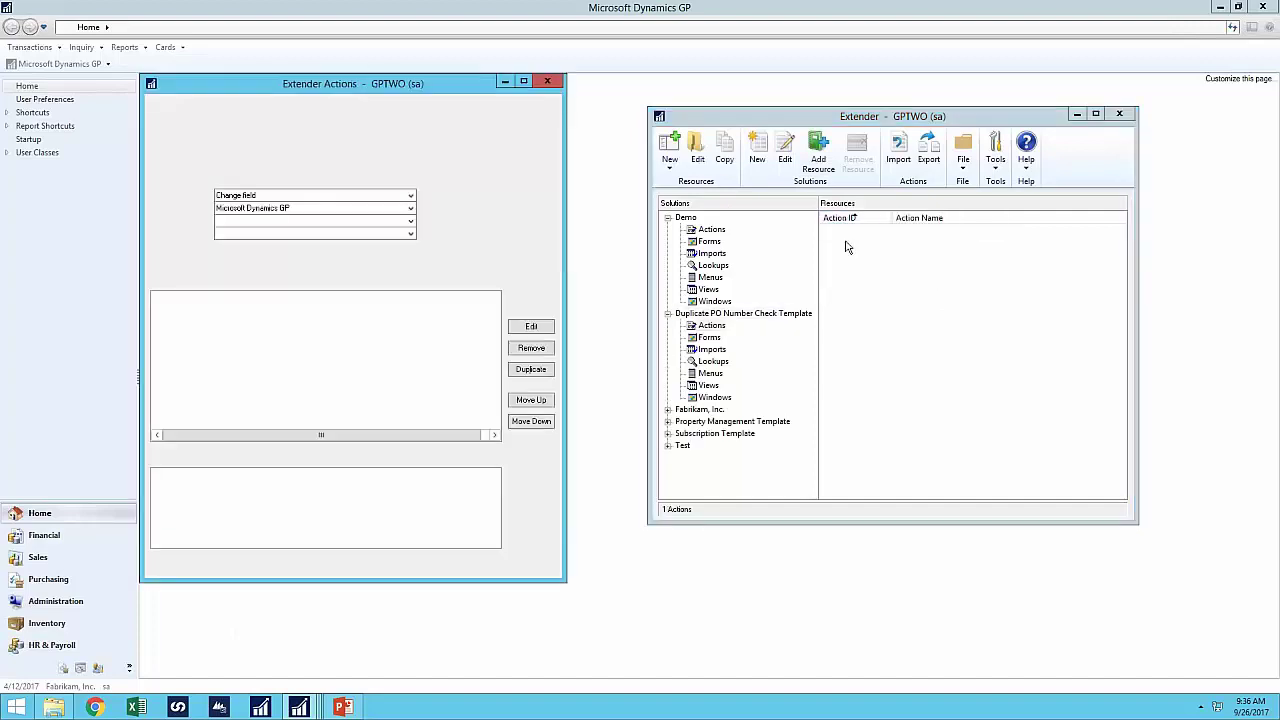
{"action": "double_click", "coordinate": [284, 312]}
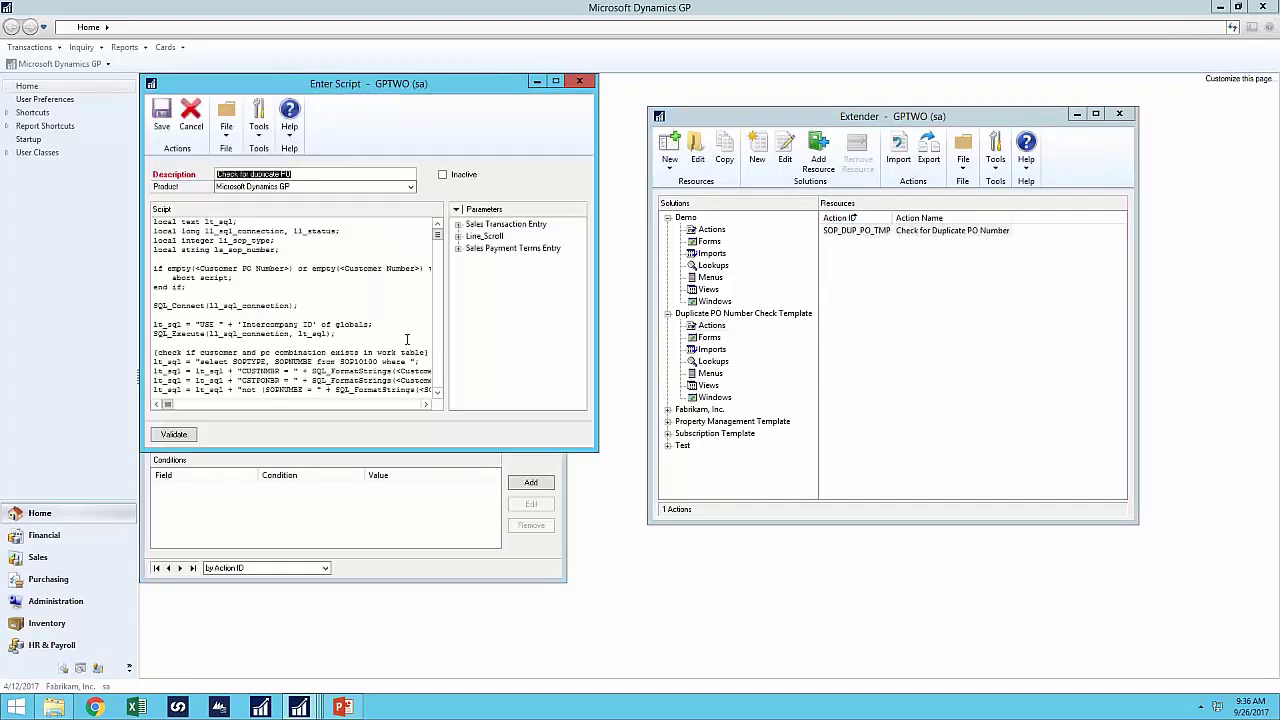
- Enlarge the script window and scroll through it, highlighting the SOP30200 and SOP10100 table names
{"action": "left_click_drag", "start_coordinate": [596, 449], "coordinate": [1215, 693]}
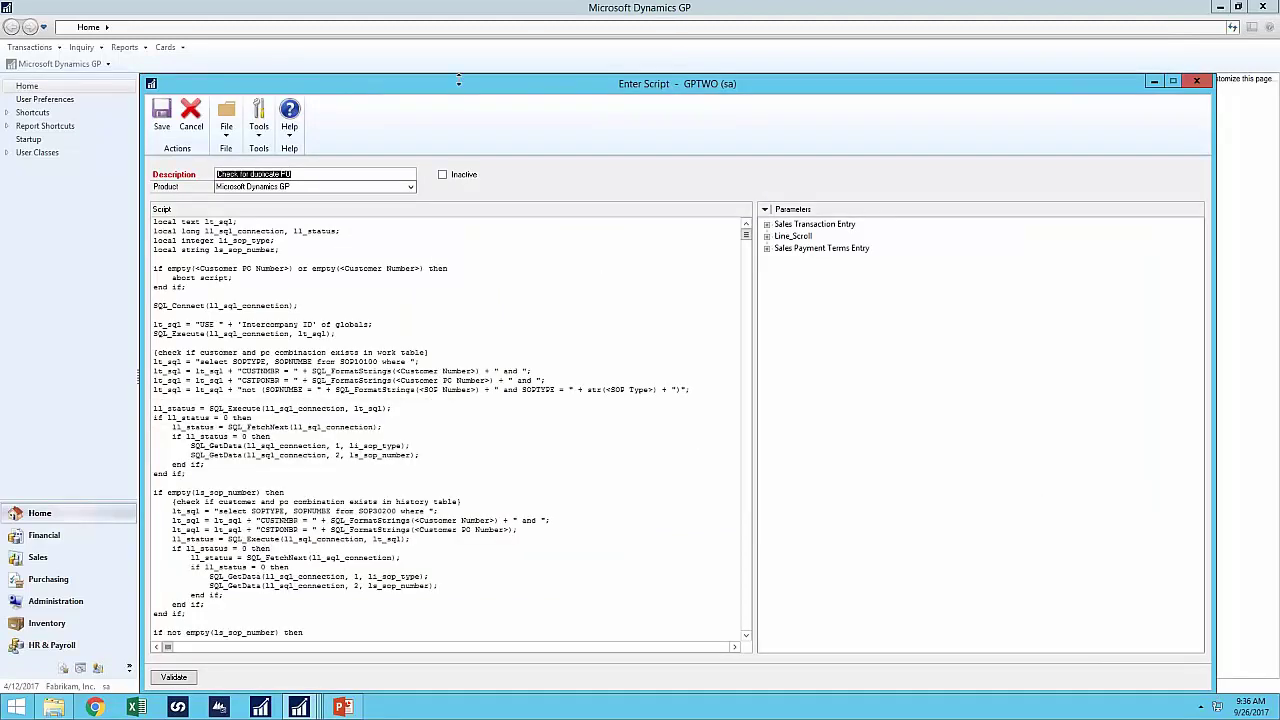
{"action": "left_click_drag", "start_coordinate": [455, 92], "coordinate": [436, 57]}
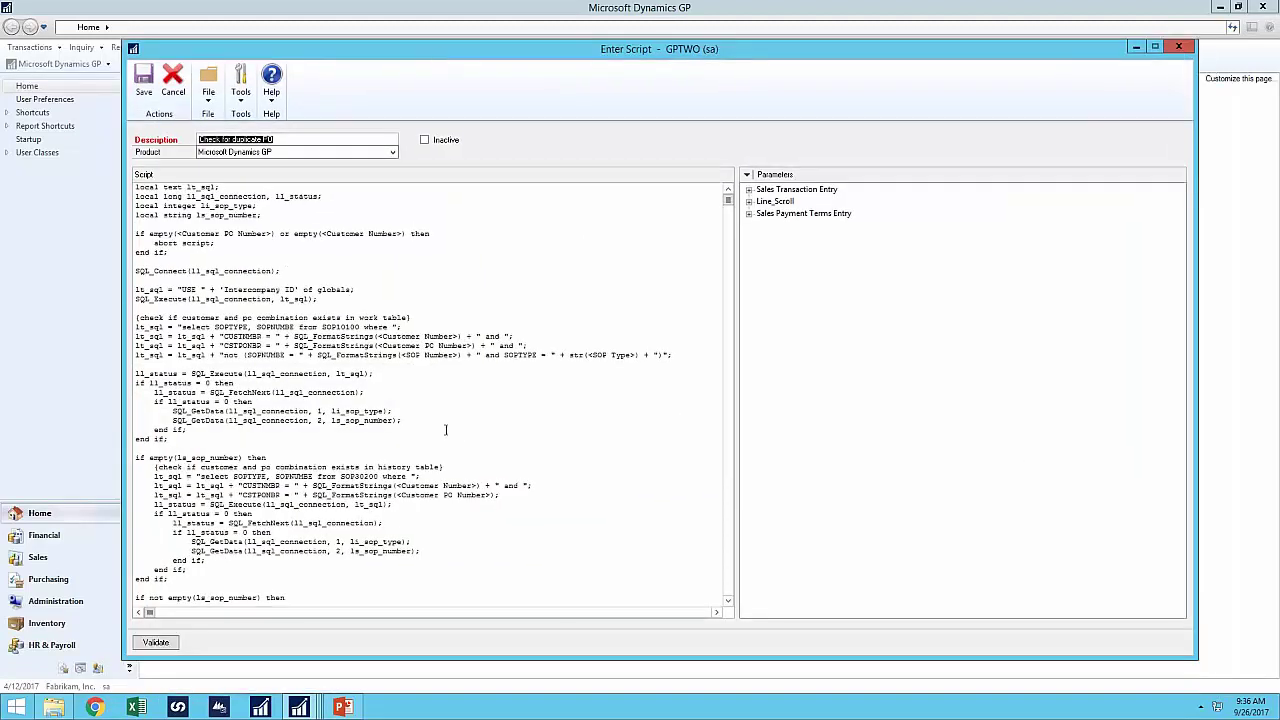
{"action": "left_click", "coordinate": [518, 427]}
{"action": "scroll", "coordinate": [450, 410], "scroll_direction": "down", "scroll_amount": 3}
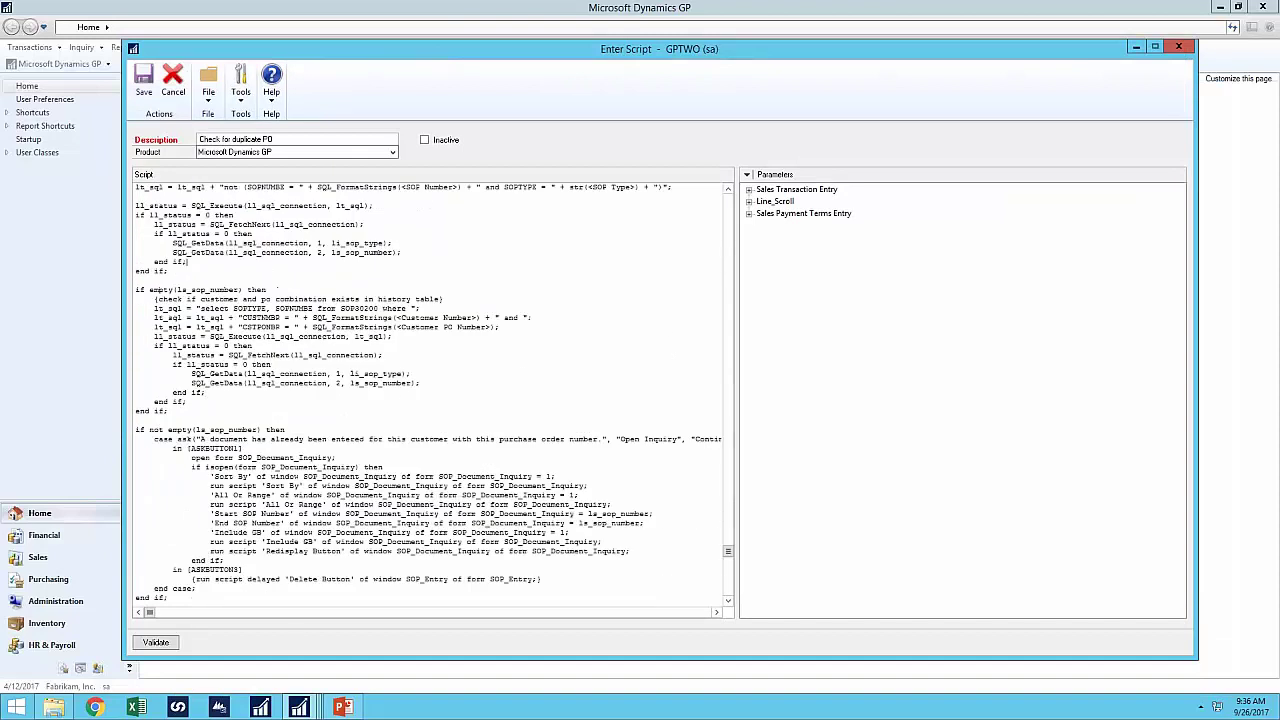
{"action": "left_click_drag", "start_coordinate": [341, 449], "coordinate": [398, 449]}
{"action": "left_click_drag", "start_coordinate": [325, 299], "coordinate": [400, 299]}
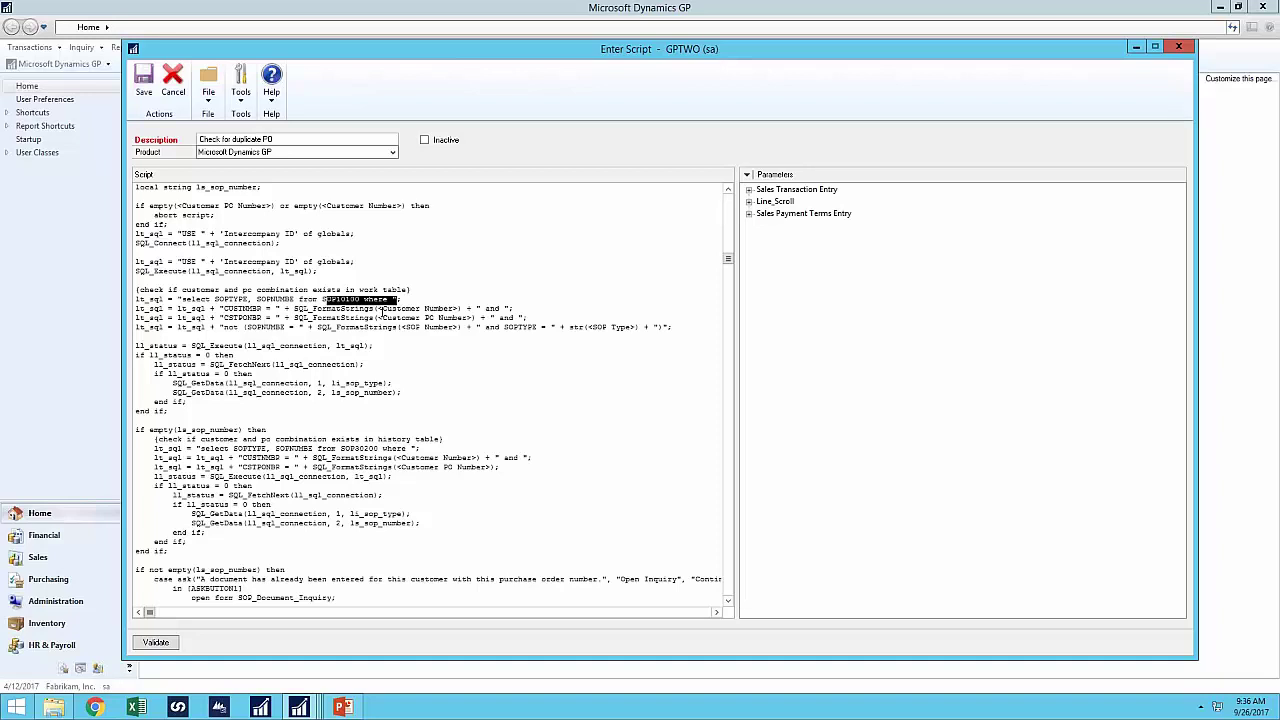
{"action": "scroll", "coordinate": [400, 370], "scroll_direction": "down", "scroll_amount": 6}
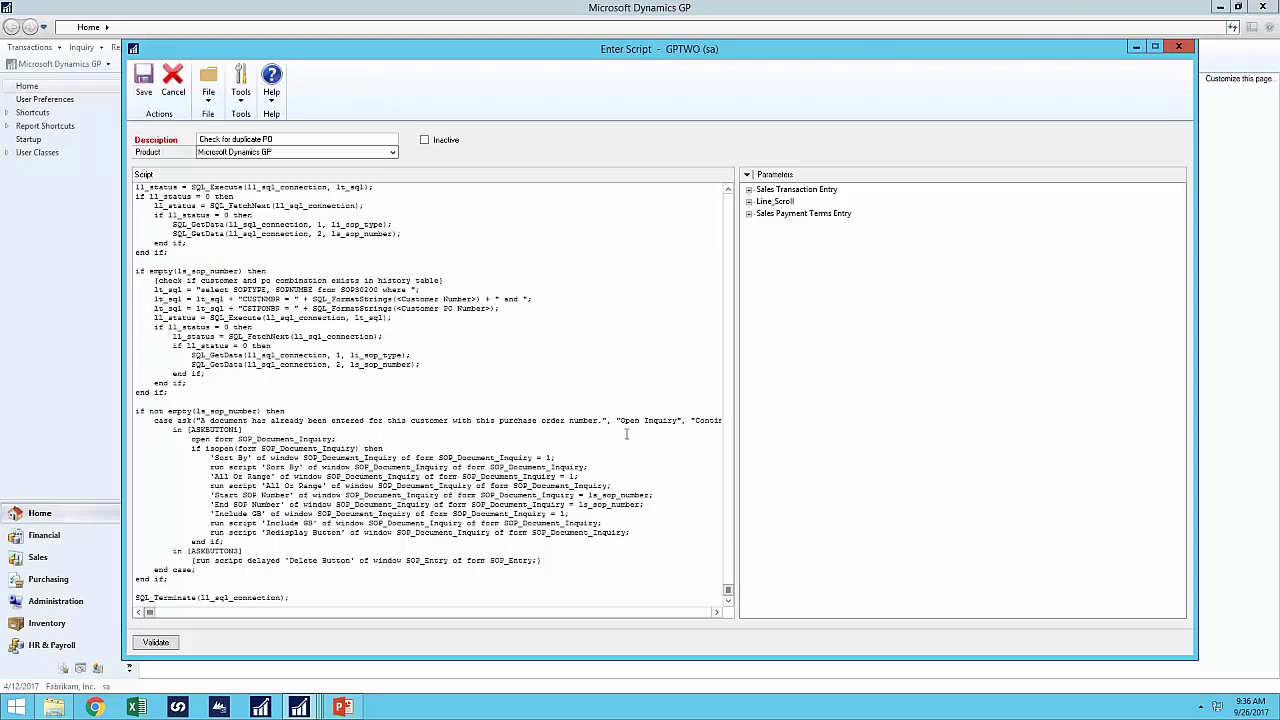
- Close the script and Extender windows and switch to the eOne Solutions homepage in the browser
{"action": "left_click", "coordinate": [1179, 47]}
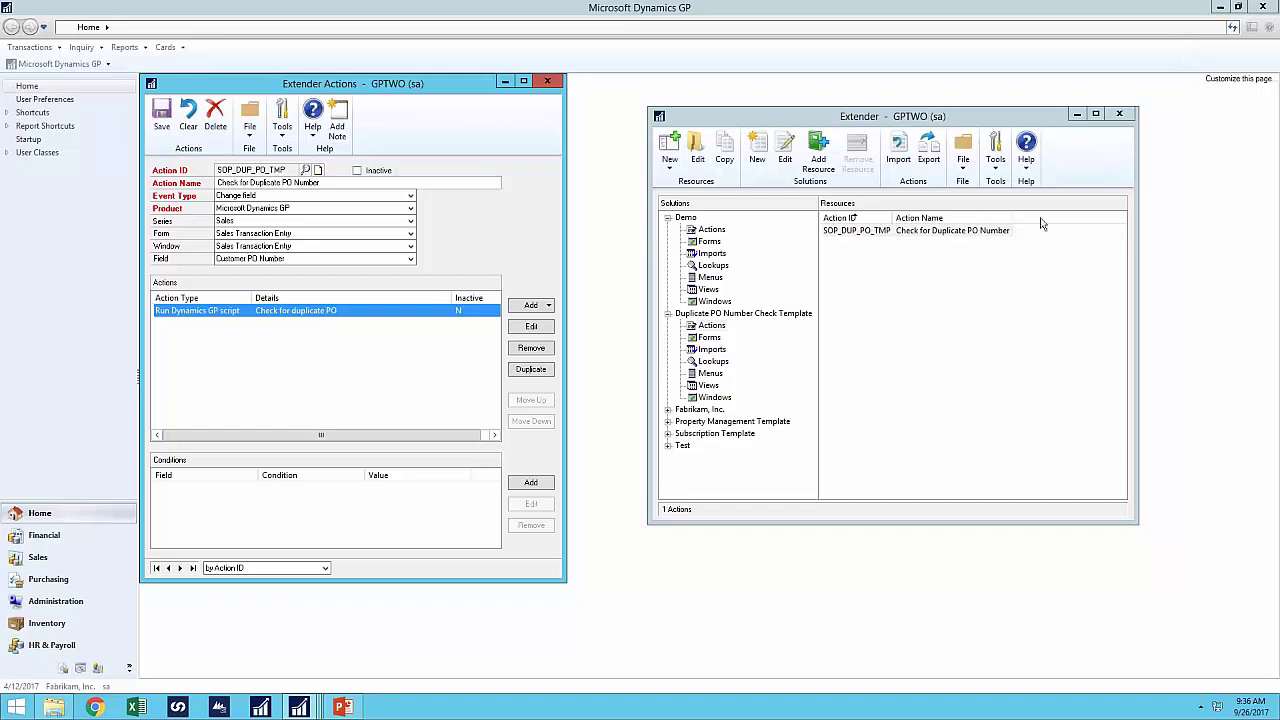
{"action": "left_click", "coordinate": [1119, 115]}
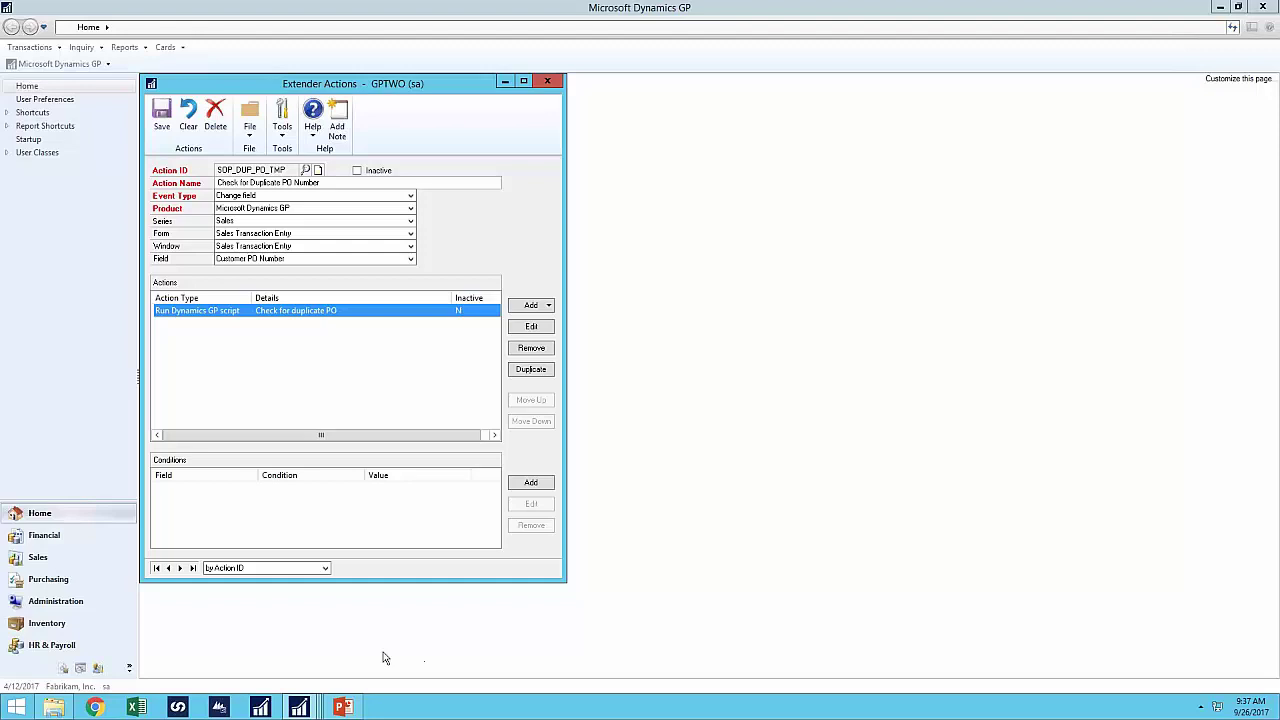
{"action": "left_click", "coordinate": [98, 707]}
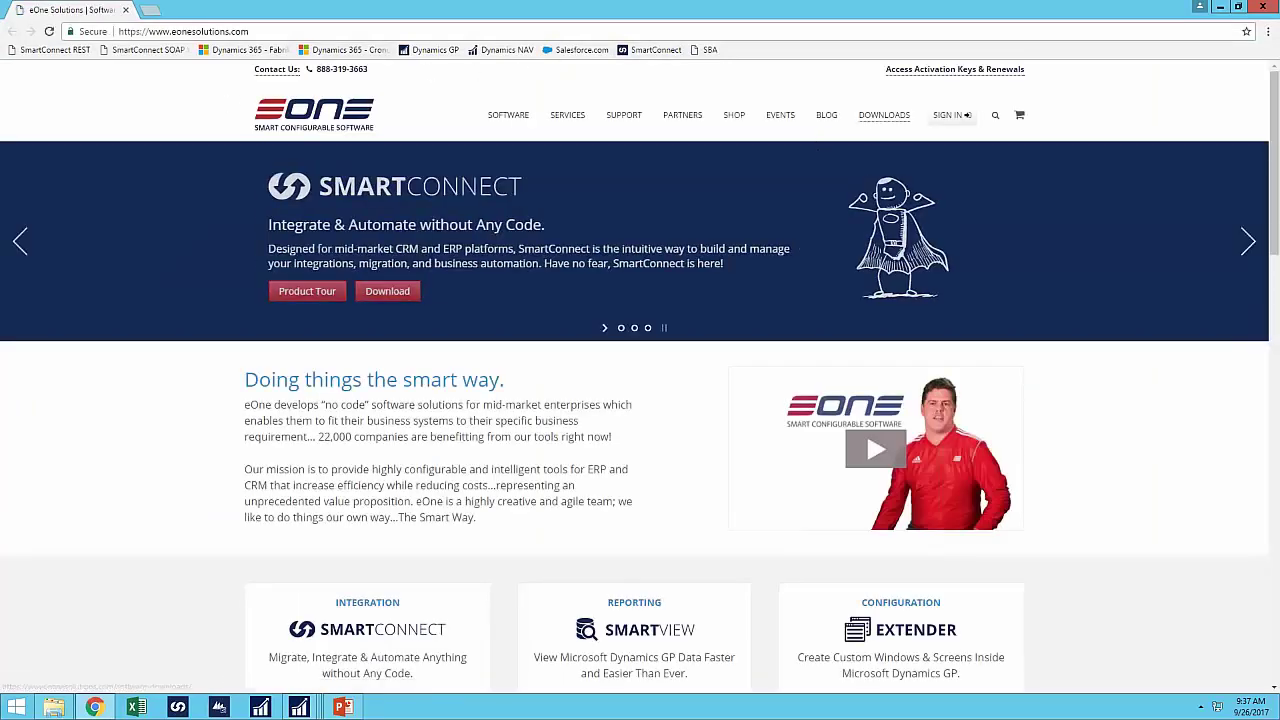
- Go to DOWNLOADS > Extender to see the Extender 2016 version 16.00.0051 downloads
{"action": "left_click", "coordinate": [884, 115]}
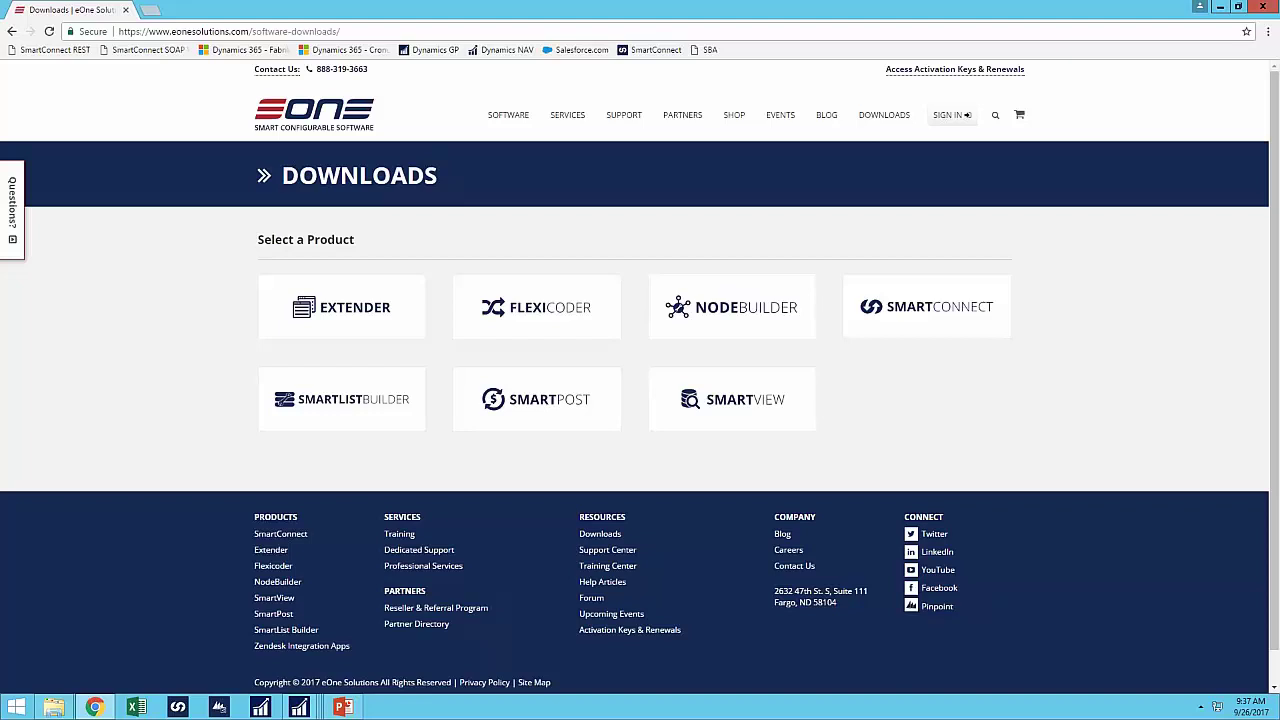
{"action": "left_click", "coordinate": [376, 308]}
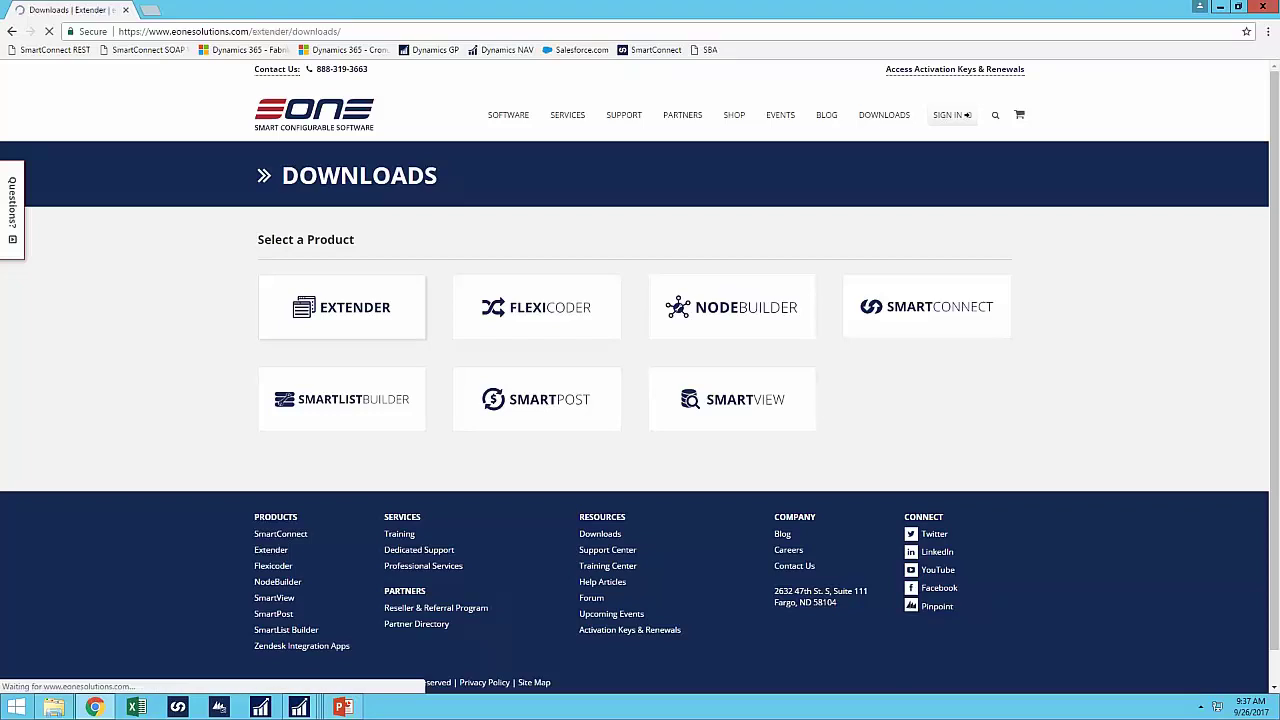
{"action": "scroll", "coordinate": [914, 514], "scroll_direction": "down", "scroll_amount": 4}
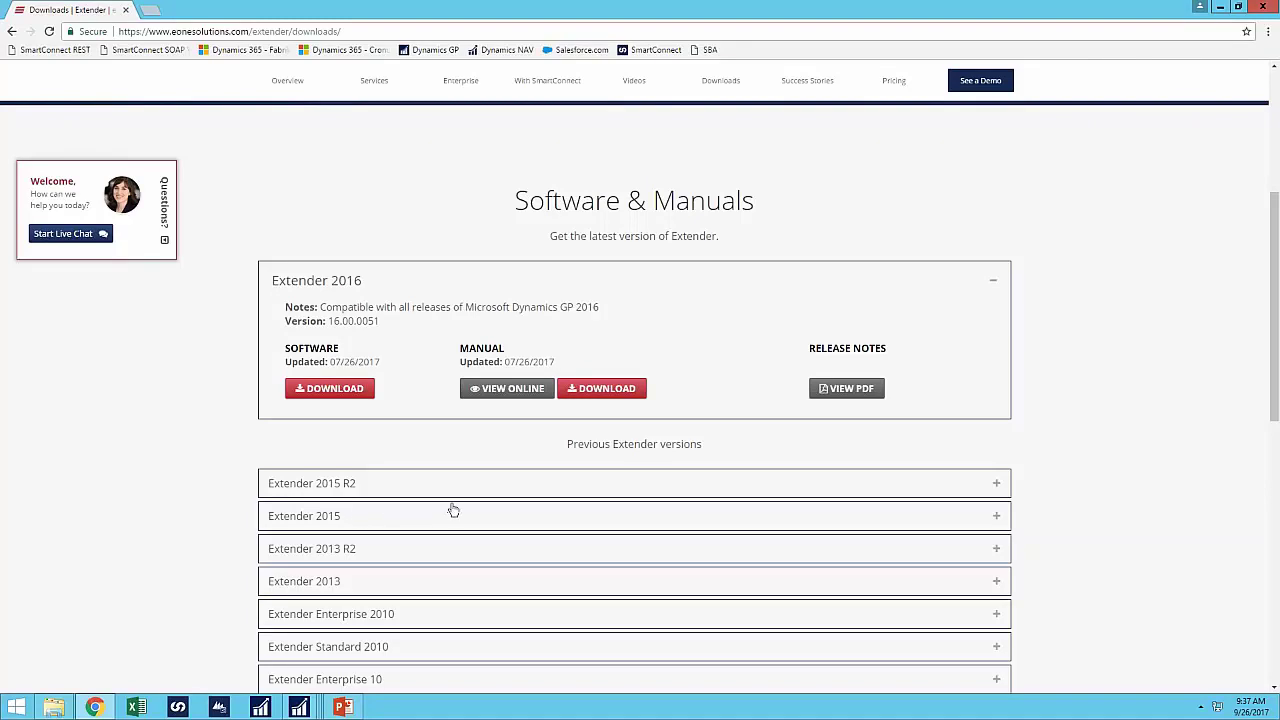
- Scroll past the previous Extender versions down to the Templates section of the page
{"action": "scroll", "coordinate": [453, 510], "scroll_direction": "down", "scroll_amount": 2}
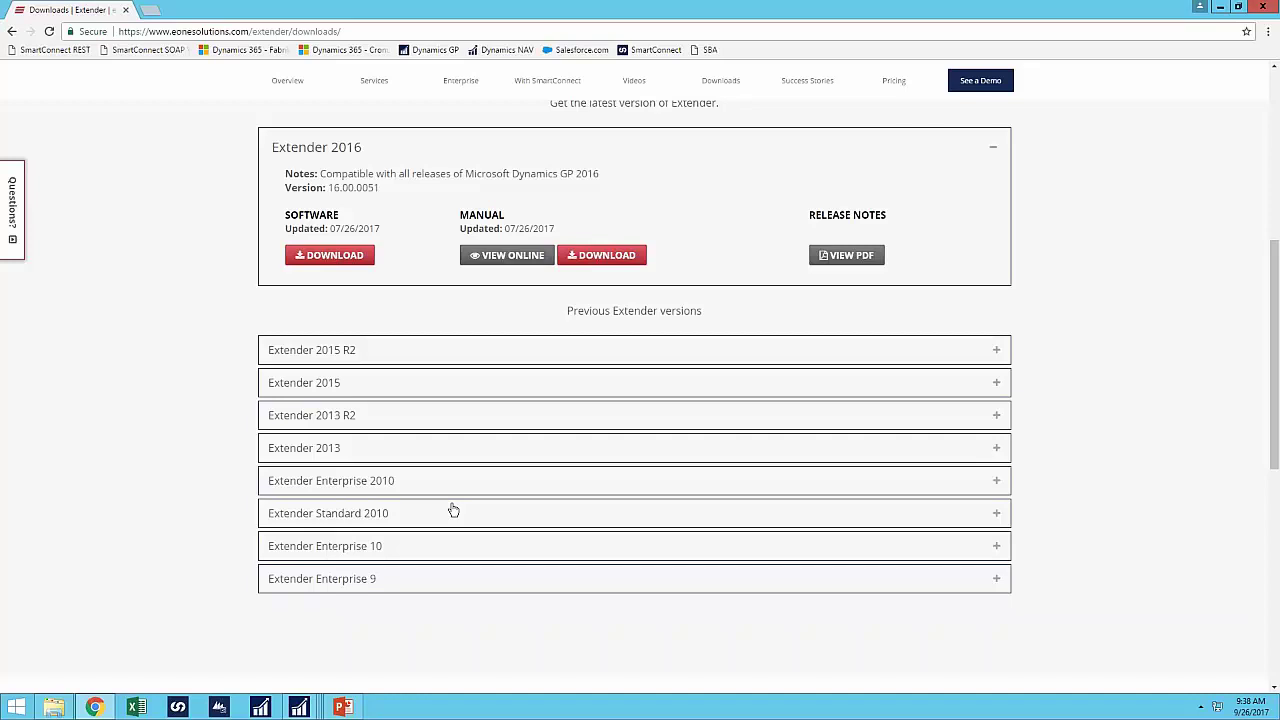
{"action": "scroll", "coordinate": [455, 520], "scroll_direction": "down", "scroll_amount": 1}
{"action": "scroll", "coordinate": [470, 542], "scroll_direction": "down", "scroll_amount": 2}
{"action": "scroll", "coordinate": [466, 540], "scroll_direction": "down", "scroll_amount": 2}
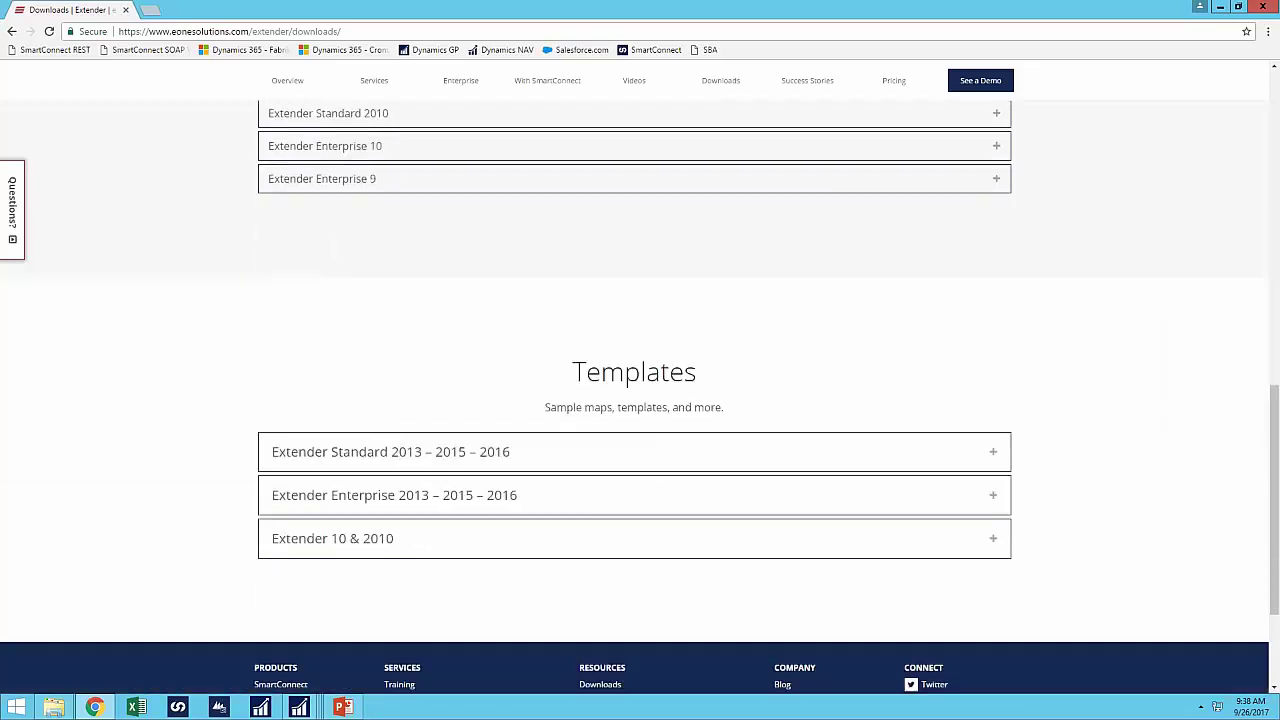
{"action": "scroll", "coordinate": [1050, 385], "scroll_direction": "up", "scroll_amount": 1}
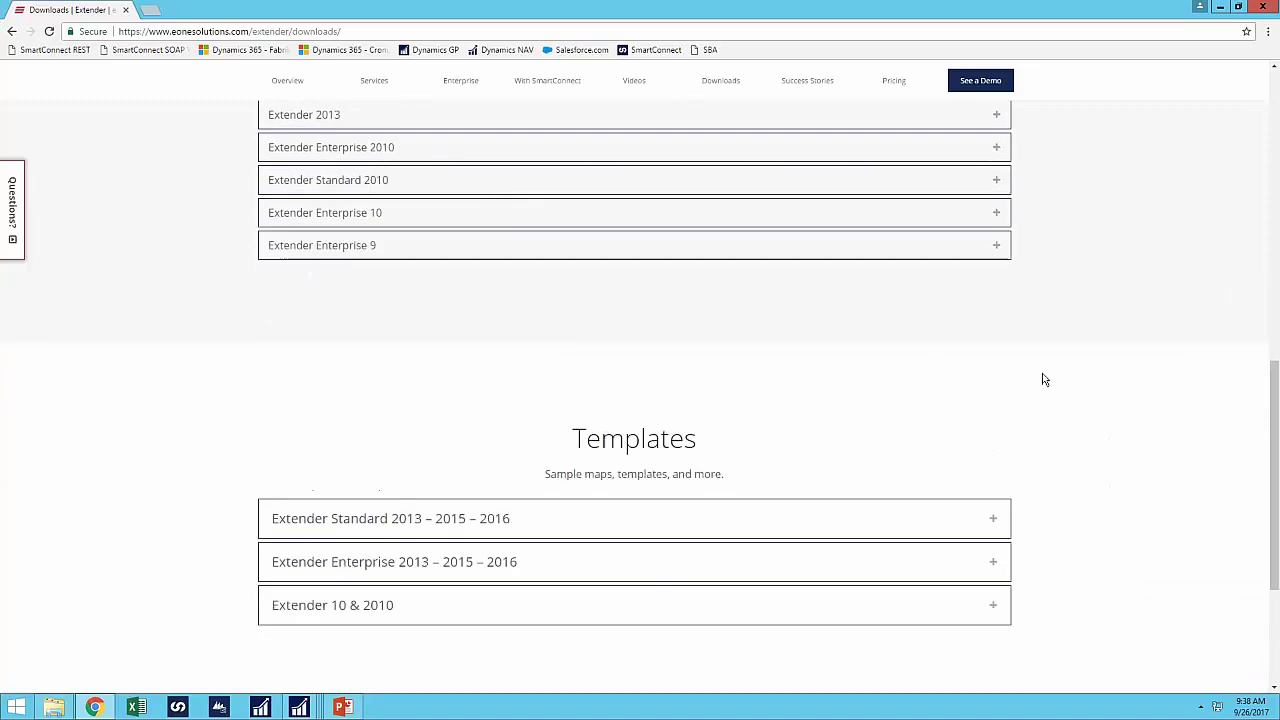
{"action": "scroll", "coordinate": [418, 142], "scroll_direction": "up", "scroll_amount": 1}
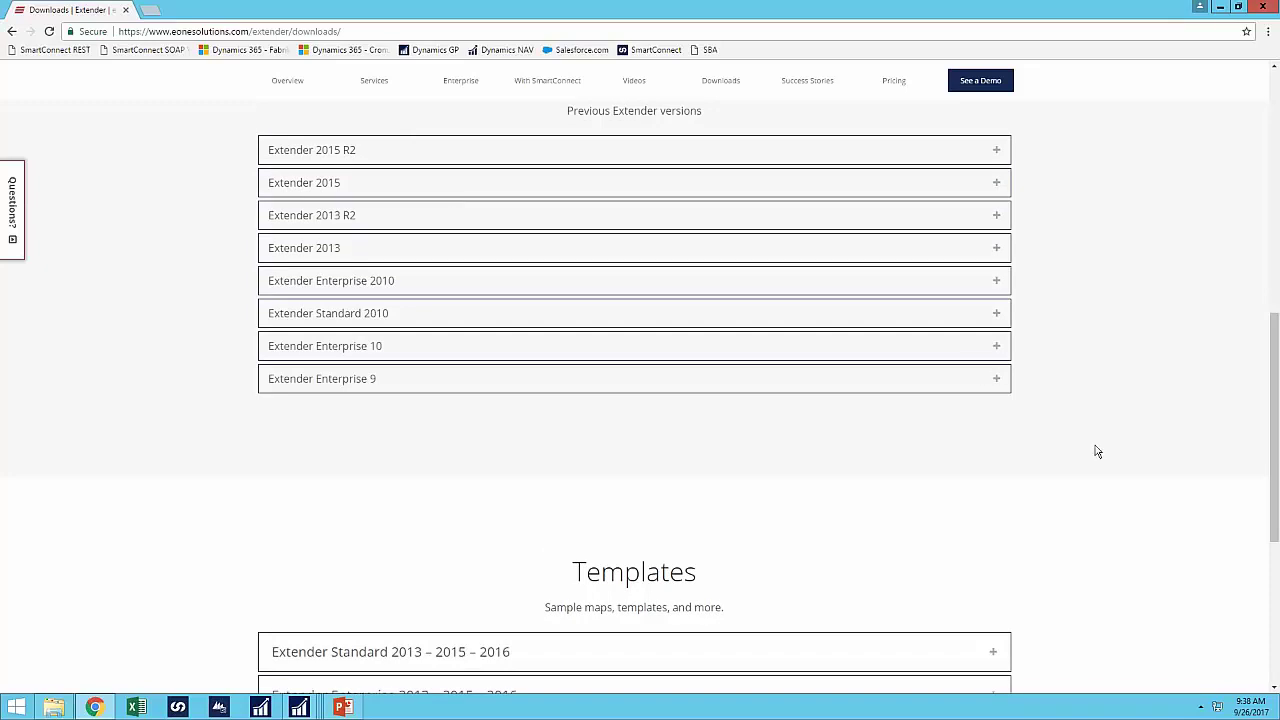
{"action": "scroll", "coordinate": [1097, 451], "scroll_direction": "down", "scroll_amount": 1}
{"action": "scroll", "coordinate": [1099, 450], "scroll_direction": "down", "scroll_amount": 1}
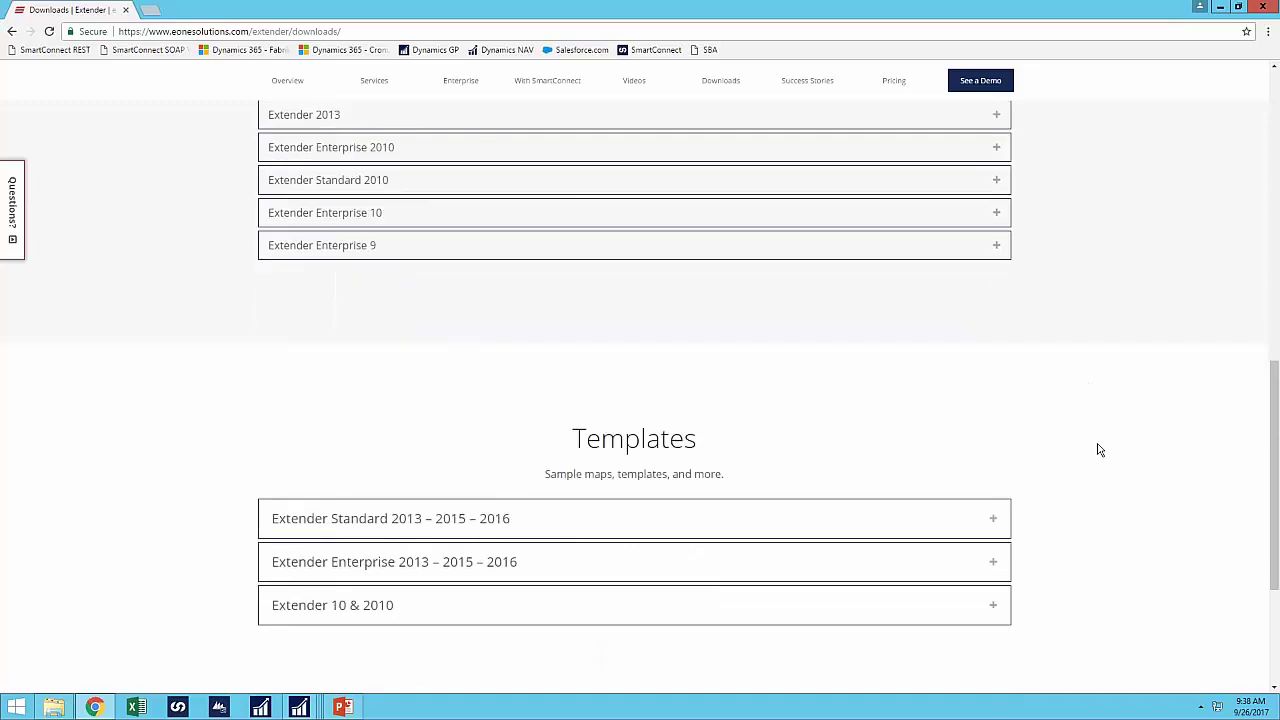
{"action": "scroll", "coordinate": [1099, 450], "scroll_direction": "down", "scroll_amount": 1}
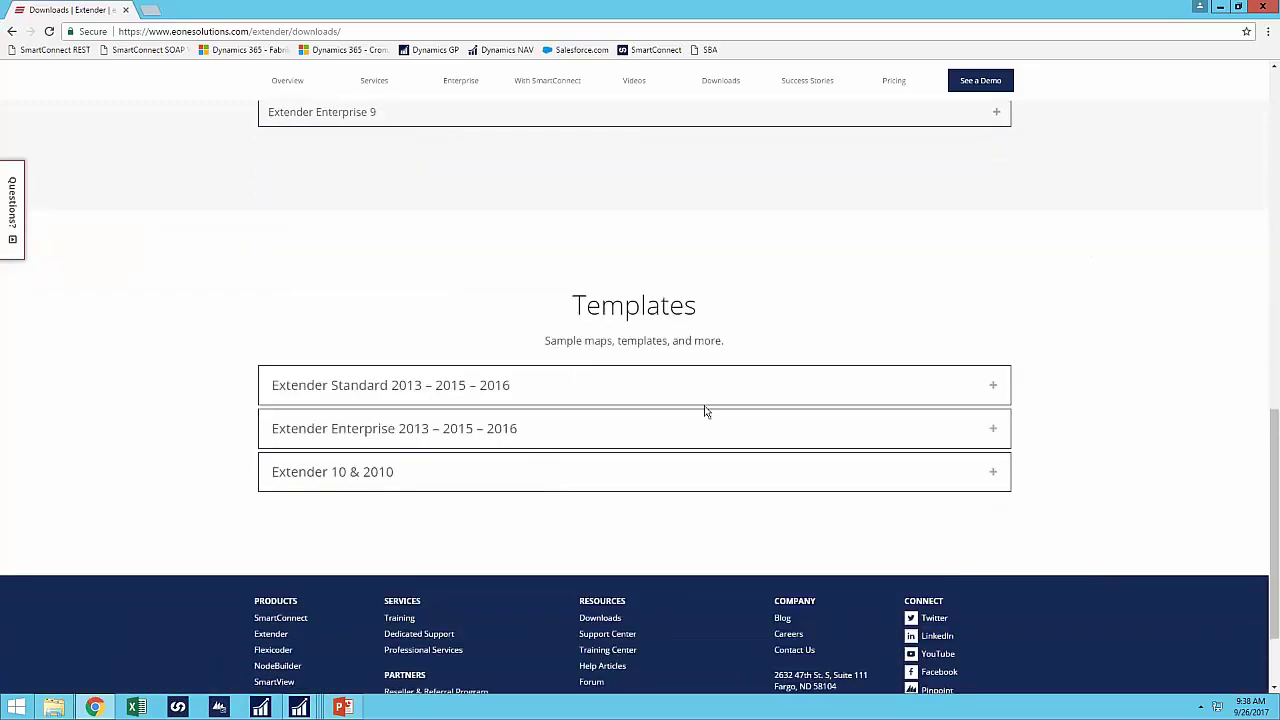
- Expand the Extender Enterprise 2013–2015–2016 templates, then present the 'EXTENDER WINDOW vs FORM' slide in PowerPoint
{"action": "left_click", "coordinate": [464, 437]}
{"action": "scroll", "coordinate": [440, 420], "scroll_direction": "down", "scroll_amount": 2}
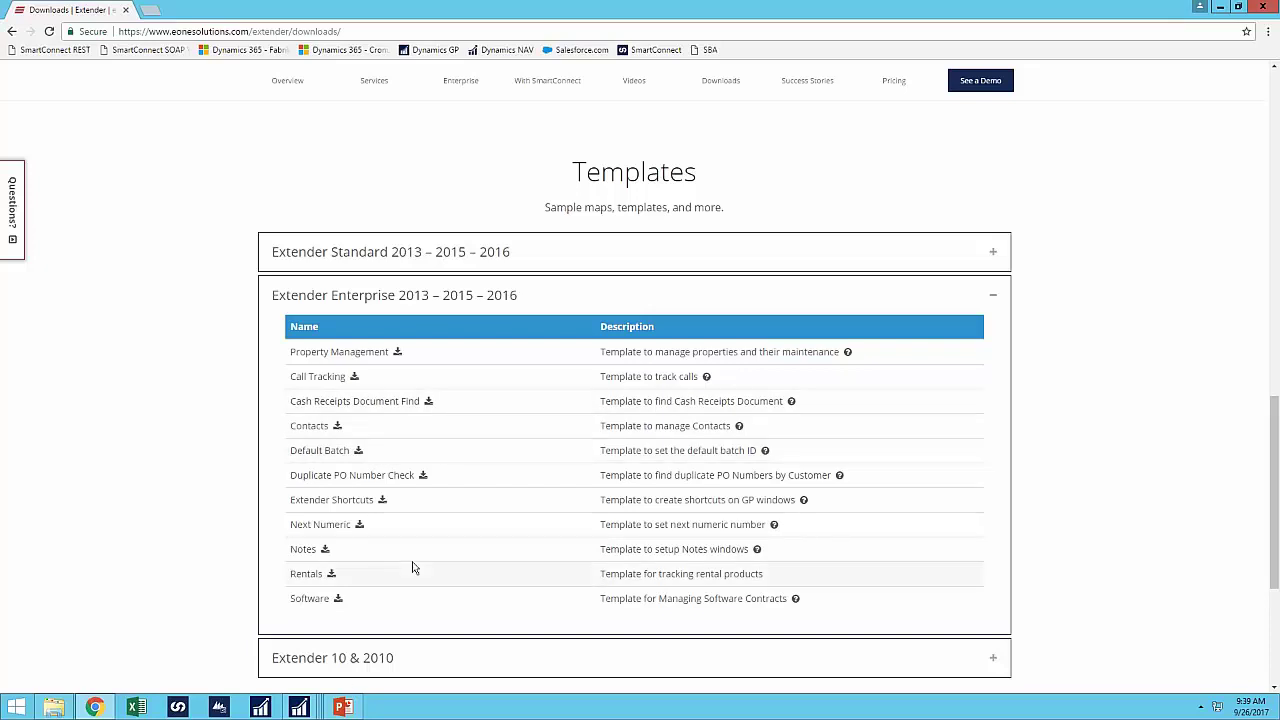
{"action": "scroll", "coordinate": [414, 567], "scroll_direction": "down", "scroll_amount": 2}
{"action": "scroll", "coordinate": [414, 567], "scroll_direction": "up", "scroll_amount": 10}
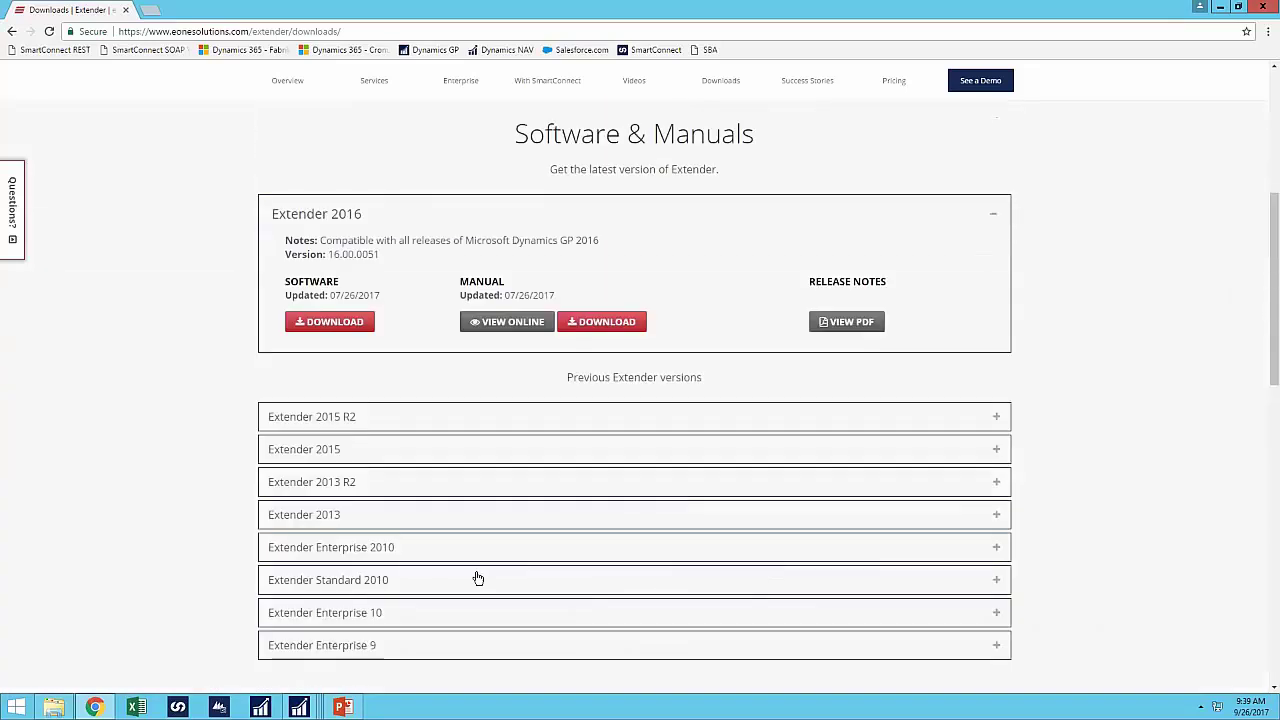
{"action": "scroll", "coordinate": [486, 560], "scroll_direction": "up", "scroll_amount": 5}
{"action": "left_click", "coordinate": [343, 708]}
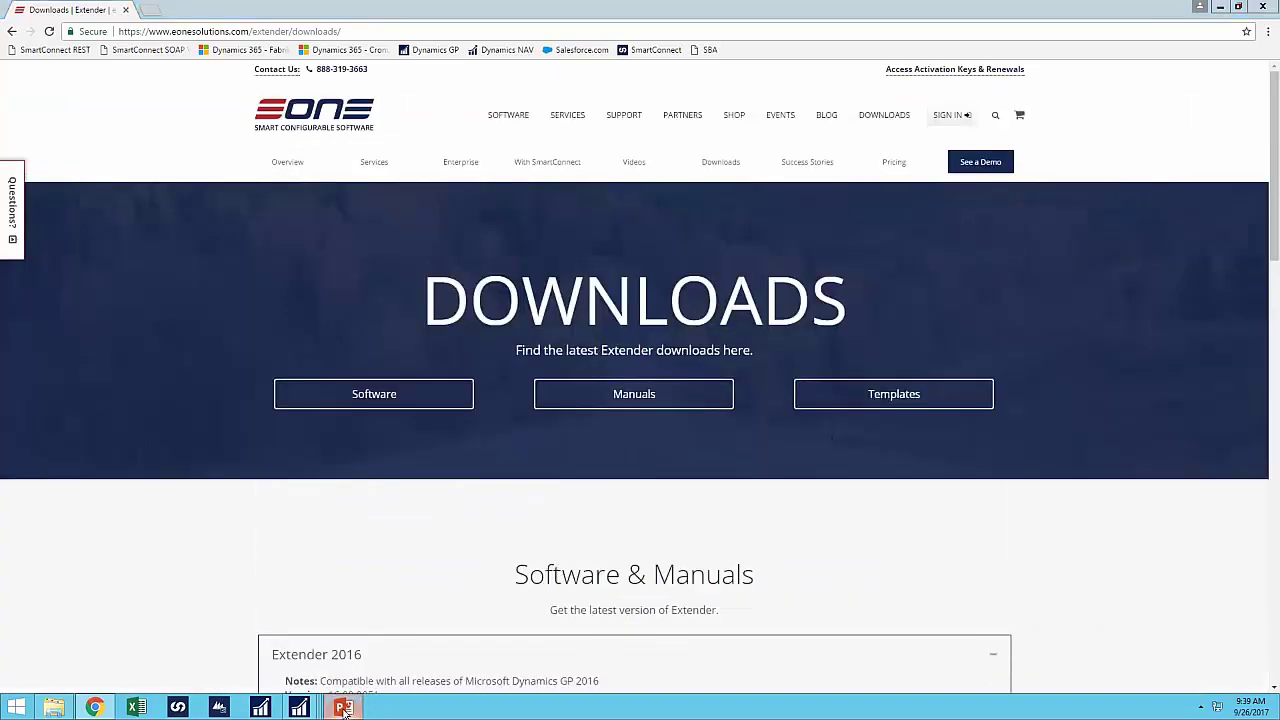
{"action": "left_click", "coordinate": [57, 88]}
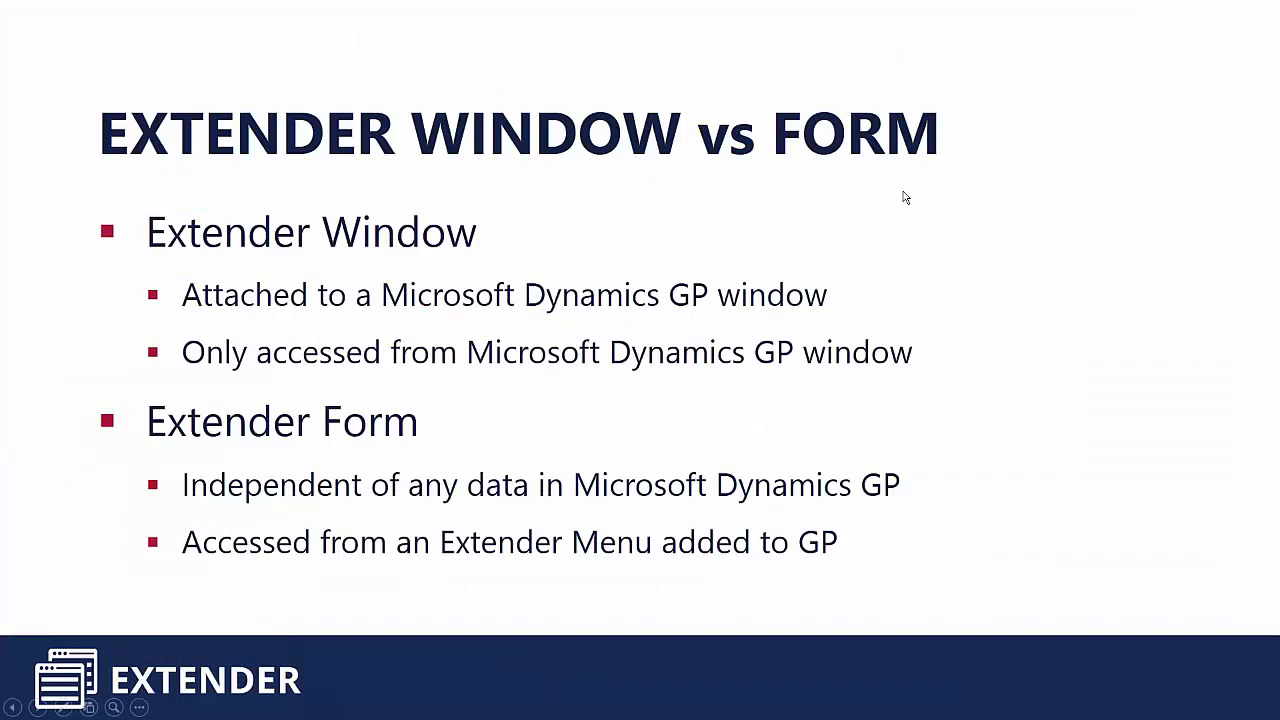